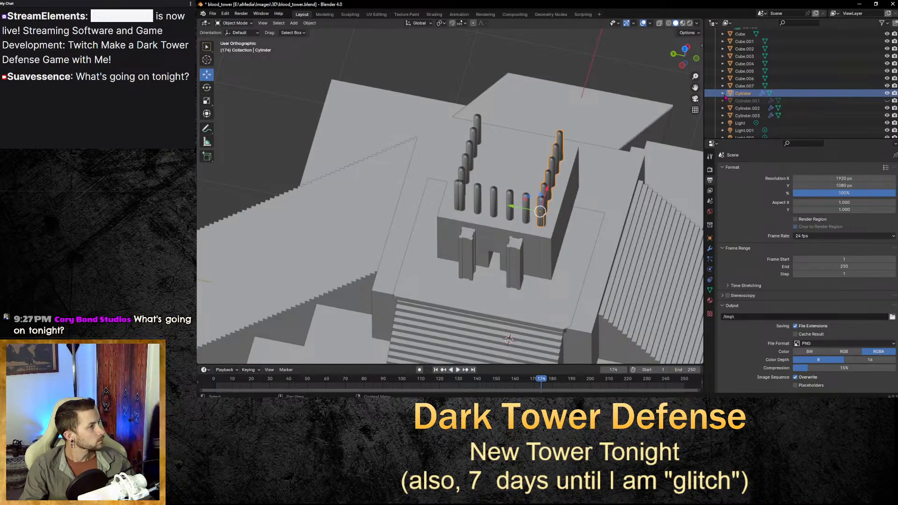
Unhide the object Cylinder.001 and expand the Cylinder entry to list its mesh data and modifiers.
click(887, 101)
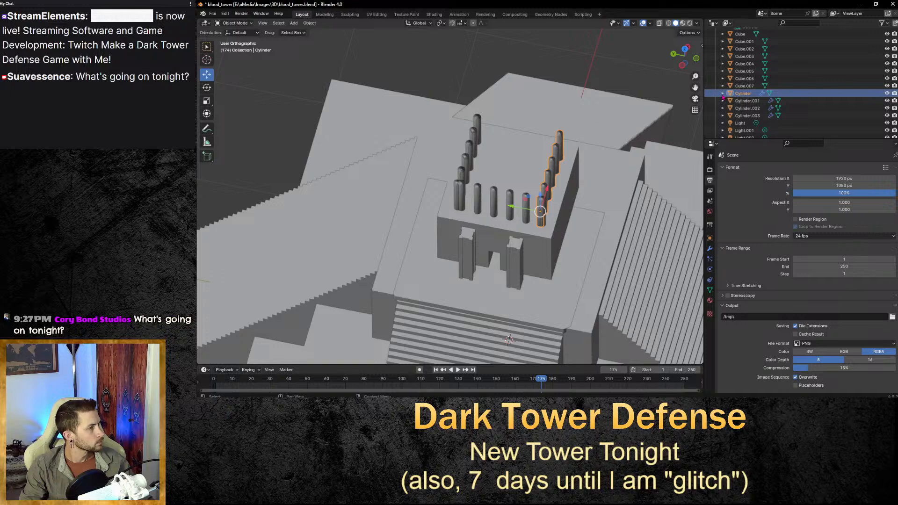
click(723, 94)
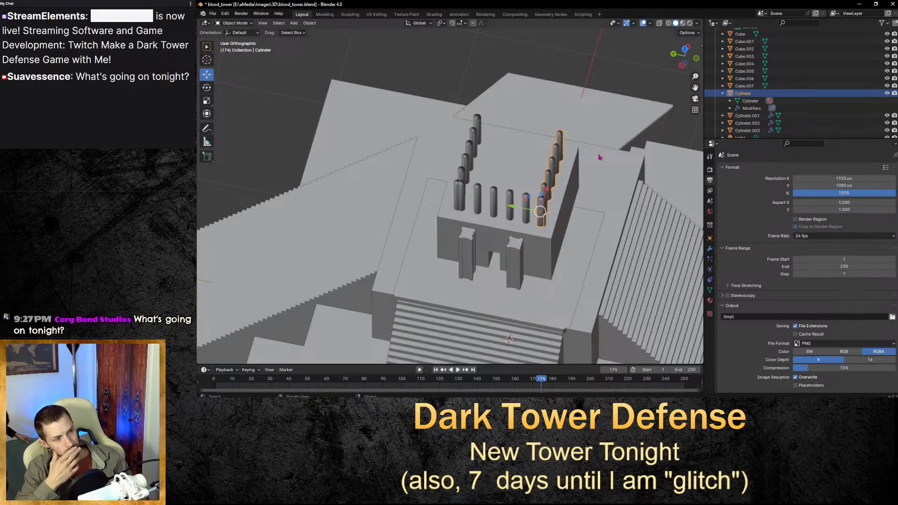
scroll(547, 202, up, 2)
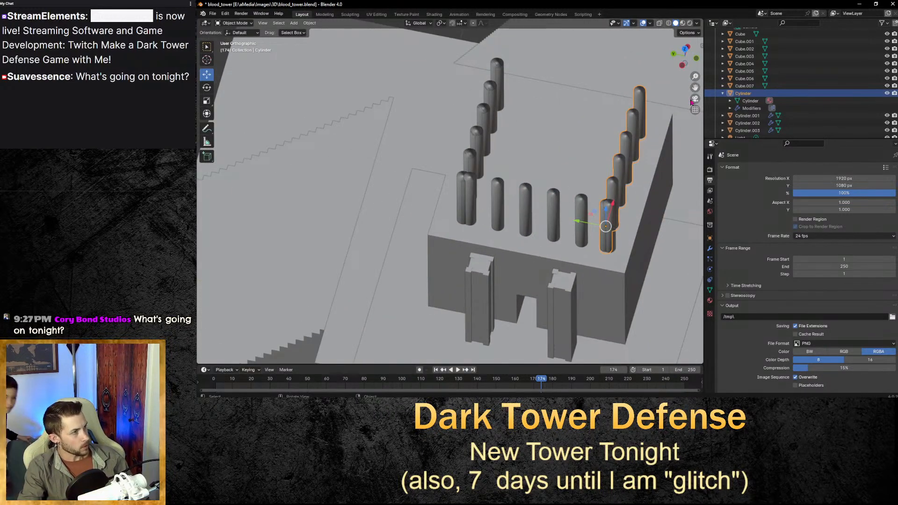
scroll(555, 234, up, 2)
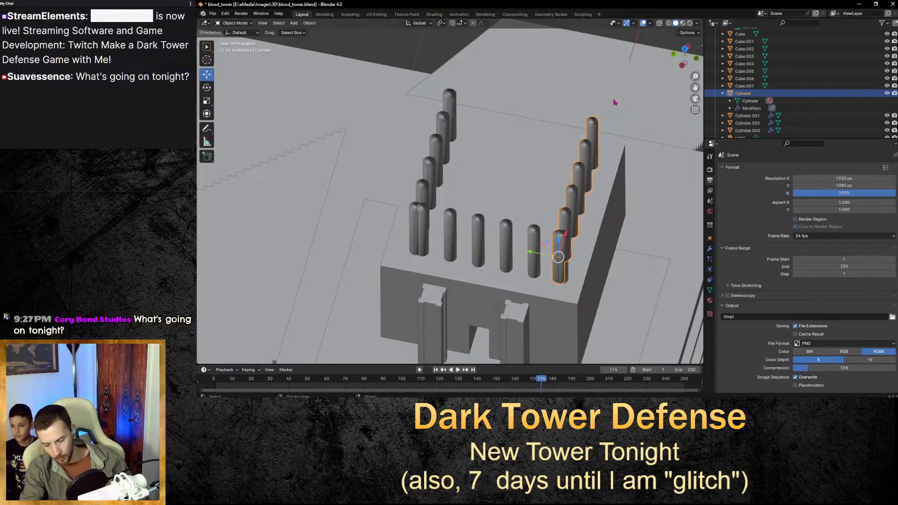
Render the scene and examine the materials and overlap of the pillar rows on the tower roof.
key(F12)
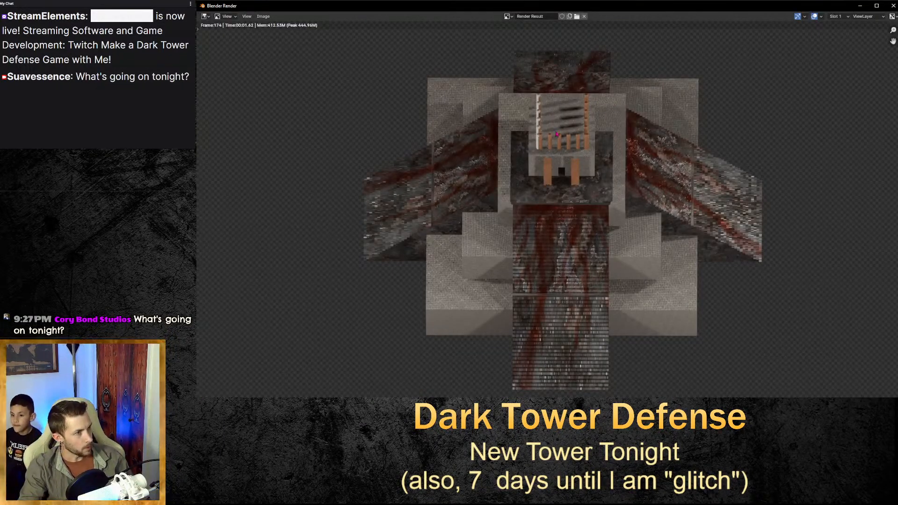
scroll(545, 102, up, 4)
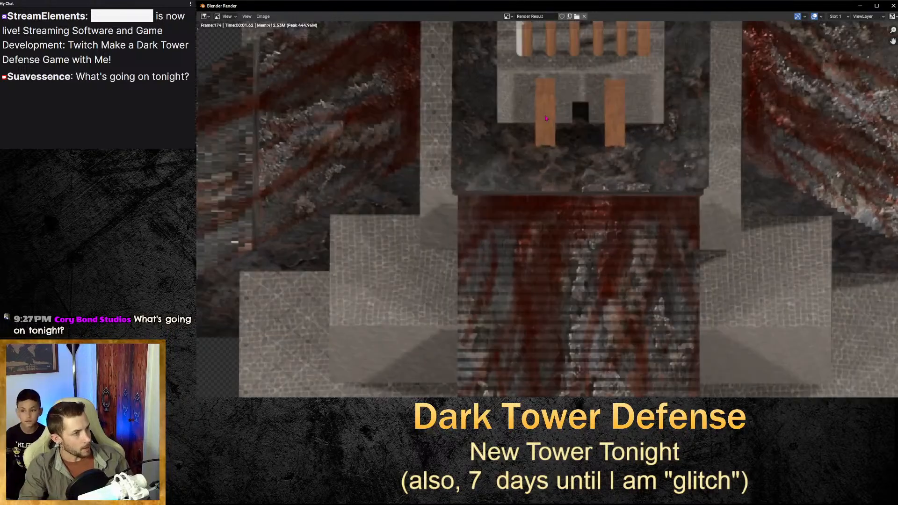
shift+scroll(539, 118, up, 5)
scroll(518, 119, up, 4)
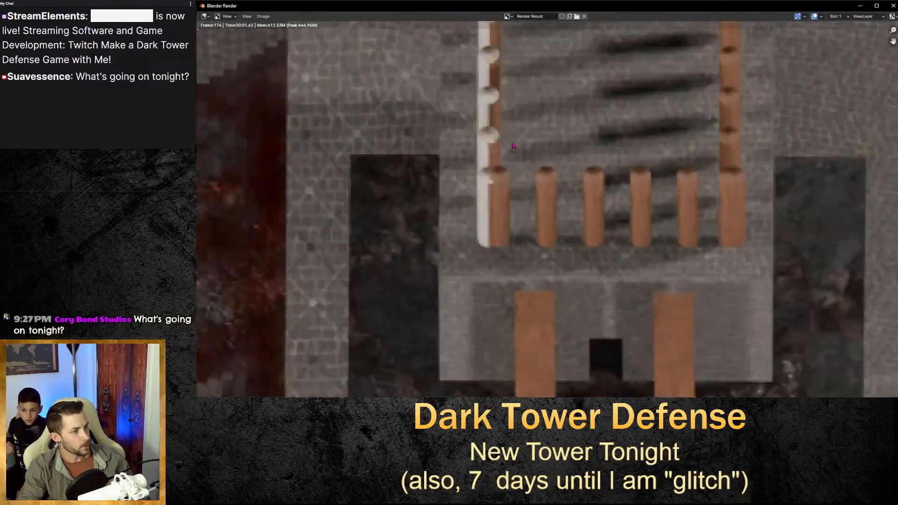
scroll(507, 164, down, 2)
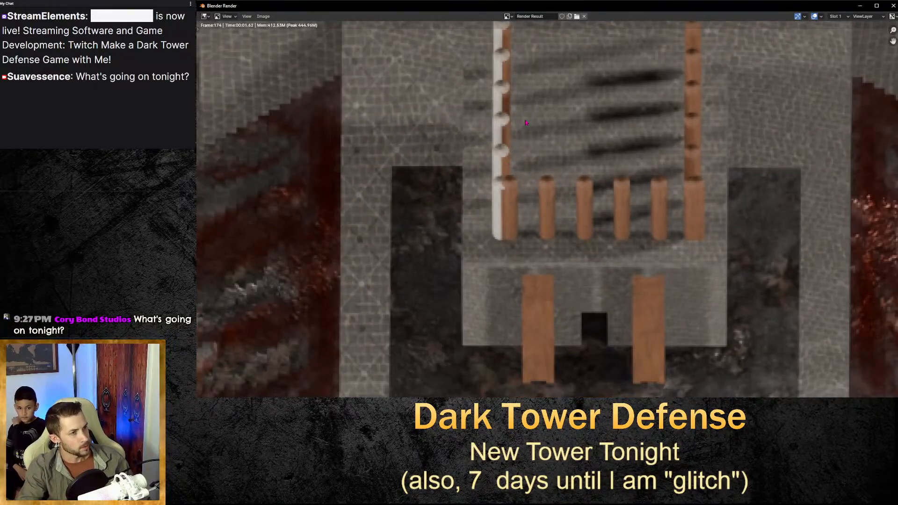
scroll(525, 133, down, 2)
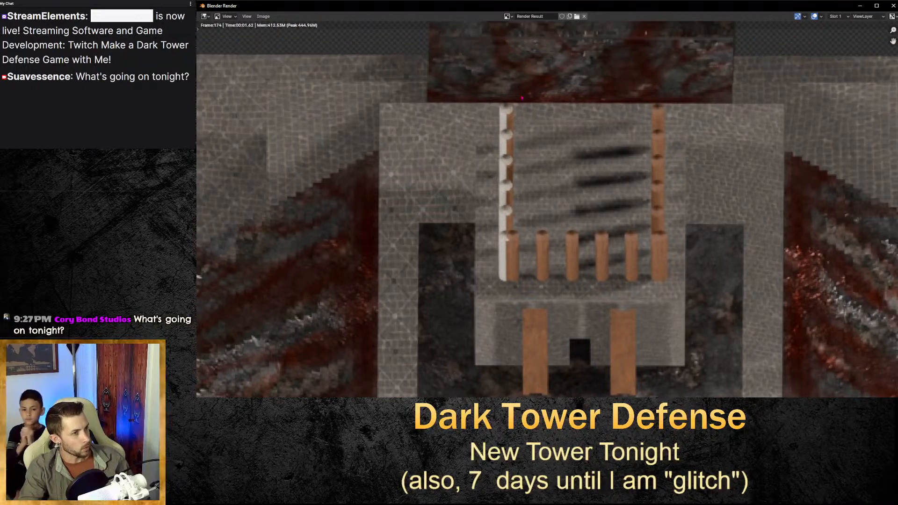
key(Escape)
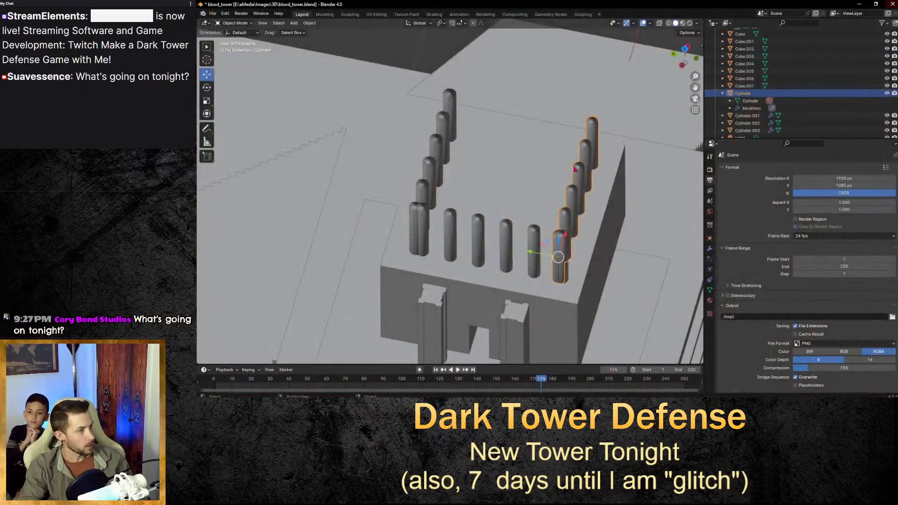
Move the pillar row Cylinder.002 about 0.1 m along Y, away from the row overlapping it.
middle_drag(553, 216, 551, 216)
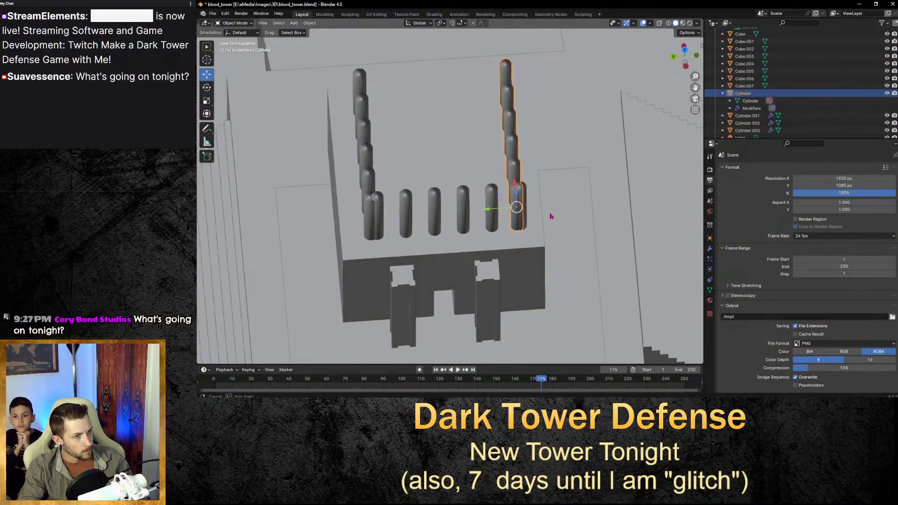
scroll(416, 220, up, 5)
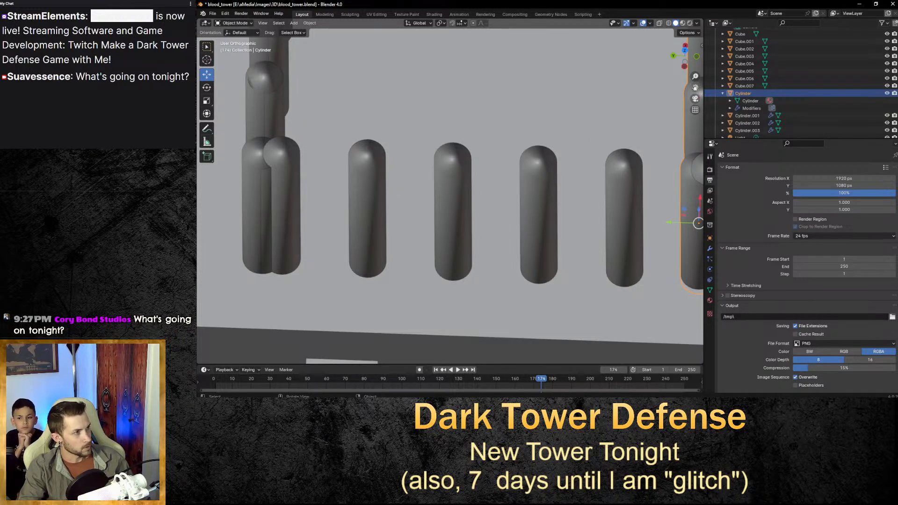
drag(696, 88, 794, 167)
click(346, 291)
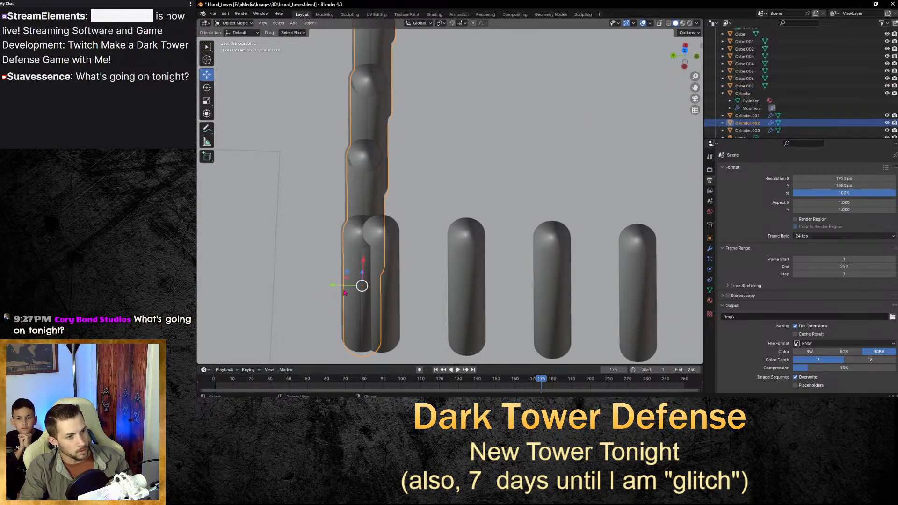
key(shift+d)
key(x)
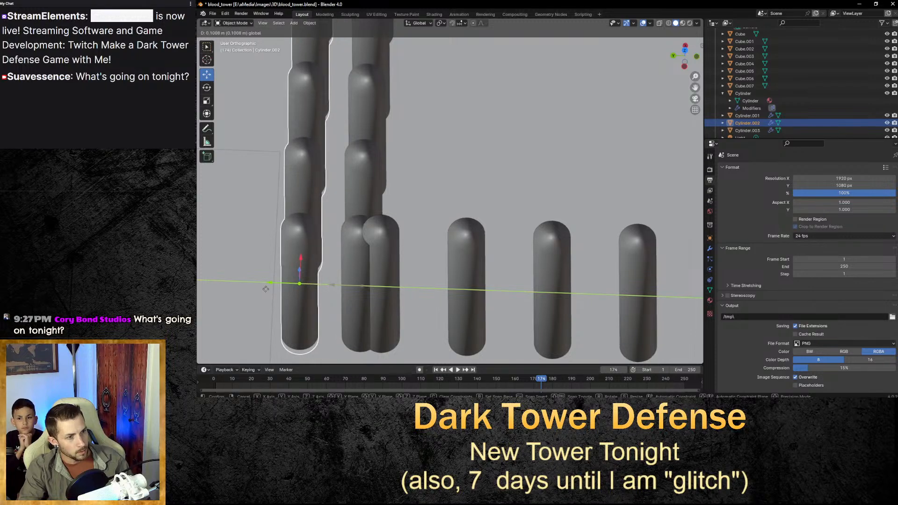
click(265, 289)
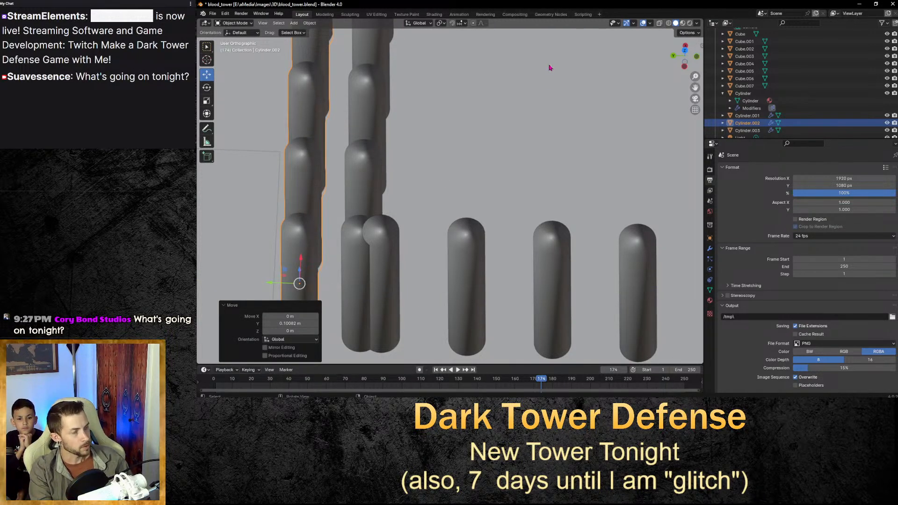
Render the scene to compare the two separated side rows, and delete the white pillar row Cylinder.001.
click(529, 129)
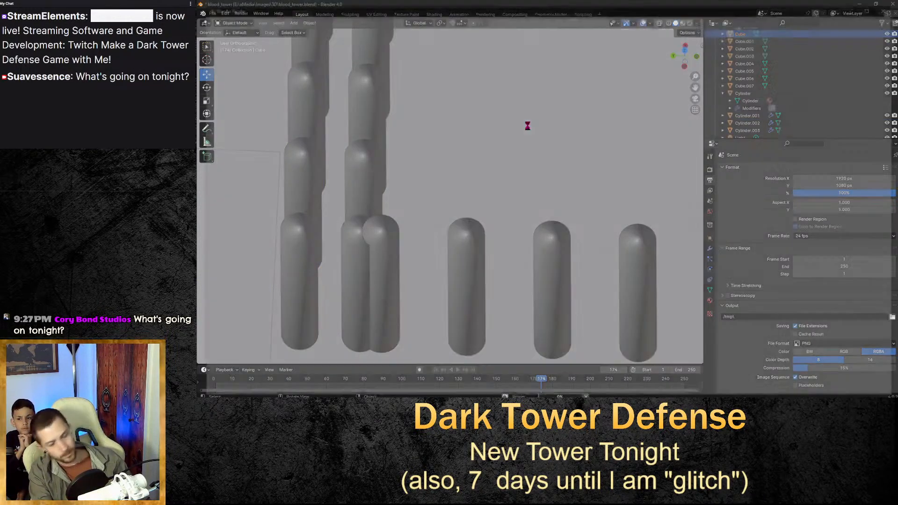
key(F12)
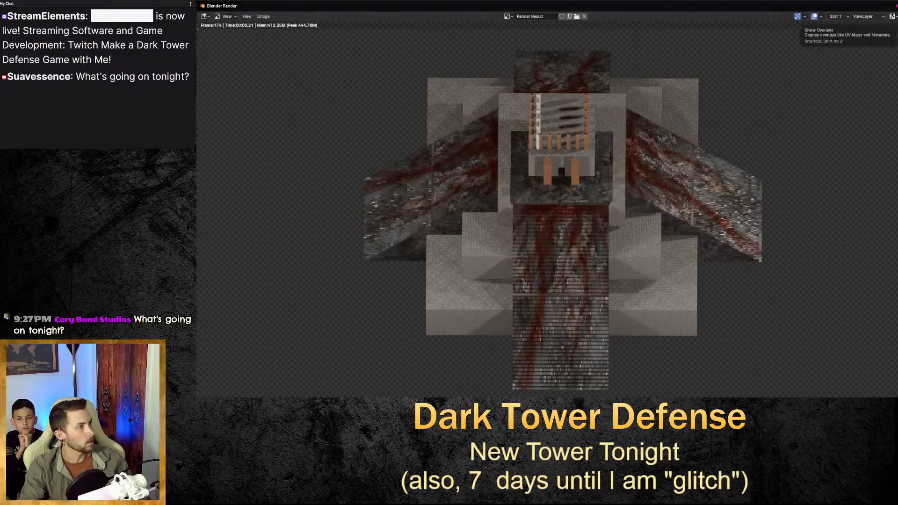
click(894, 6)
key(x)
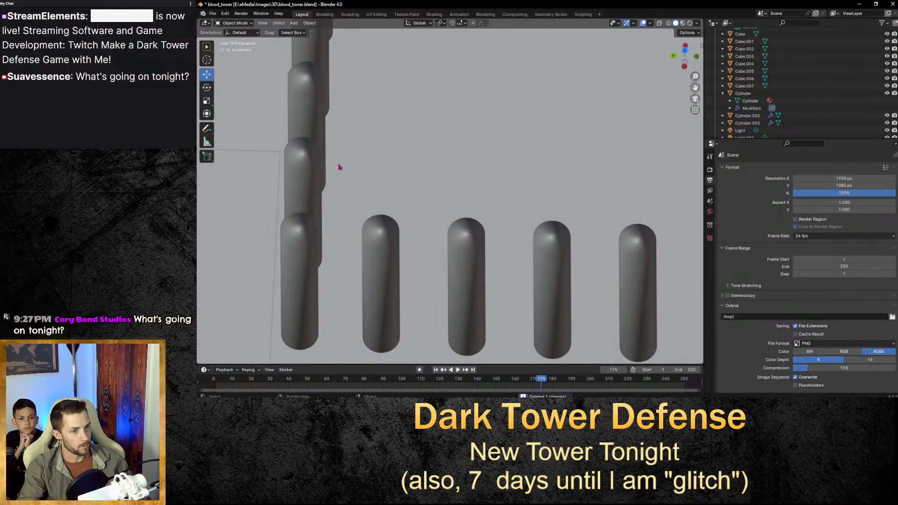
Move the pillar row Cylinder.002 about -0.068 m along Y, back towards the front row.
scroll(339, 167, down, 4)
click(398, 167)
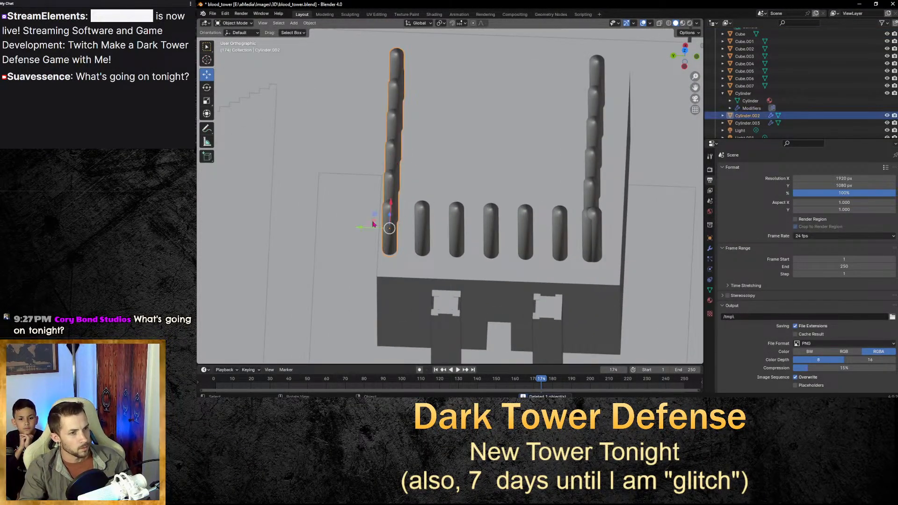
drag(361, 233, 380, 232)
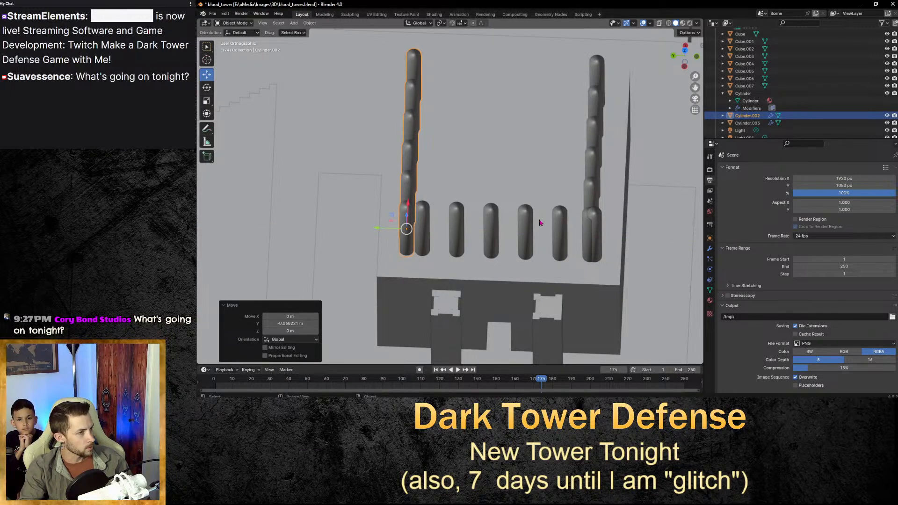
Move the front pillar row Cylinder.003 about 0.76 m along X to the back edge of the roof.
click(604, 155)
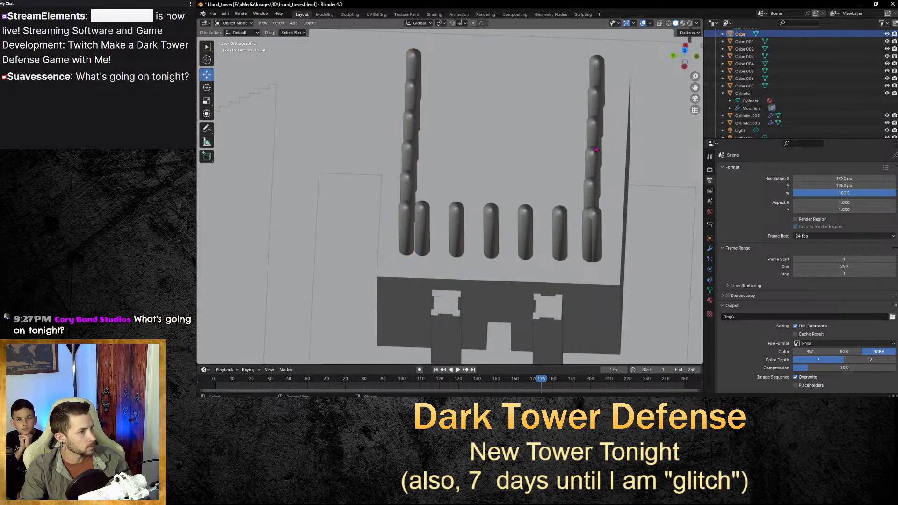
click(503, 230)
click(423, 227)
key(g)
key(x)
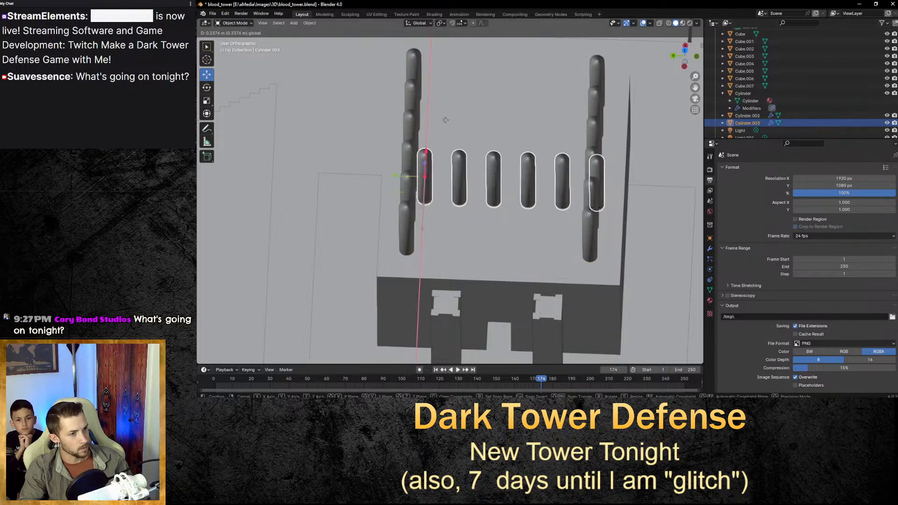
click(461, 49)
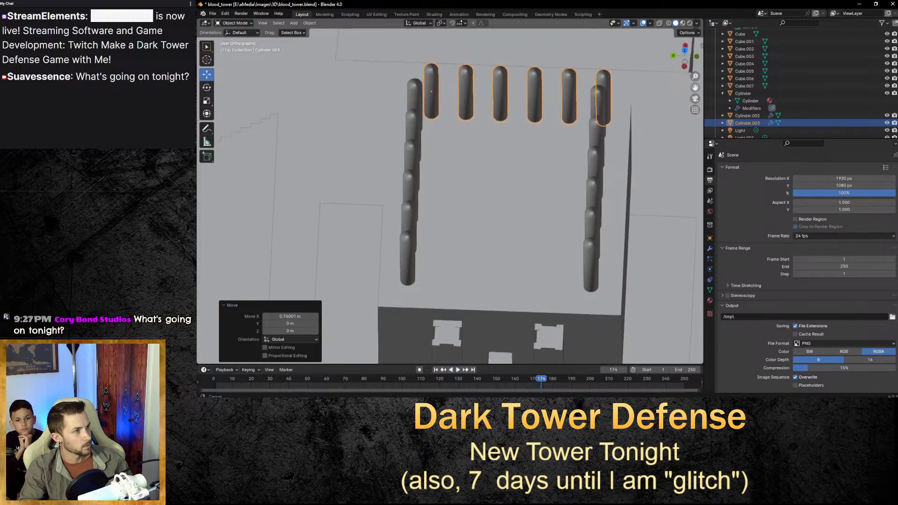
Shift the pillar row Cylinder.003 about 0.039 m along Y at the back of the roof.
middle_drag(494, 196, 494, 153)
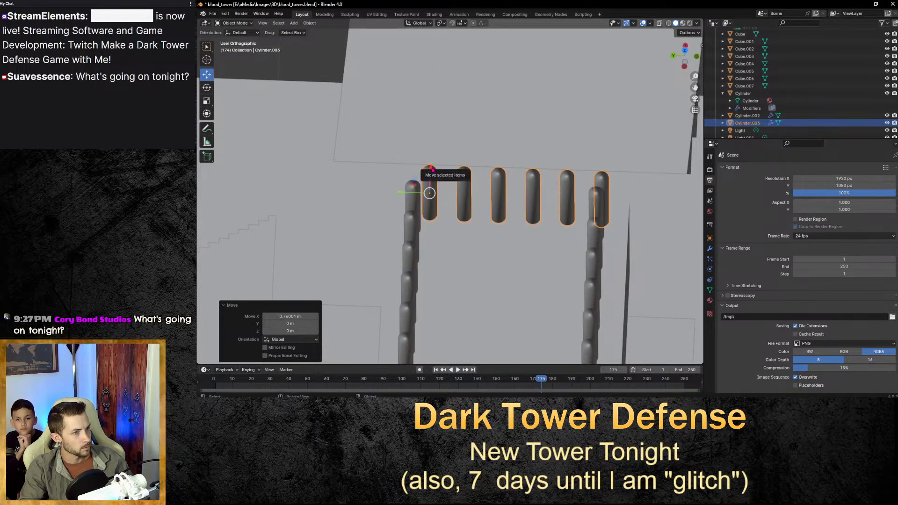
key(g)
key(y)
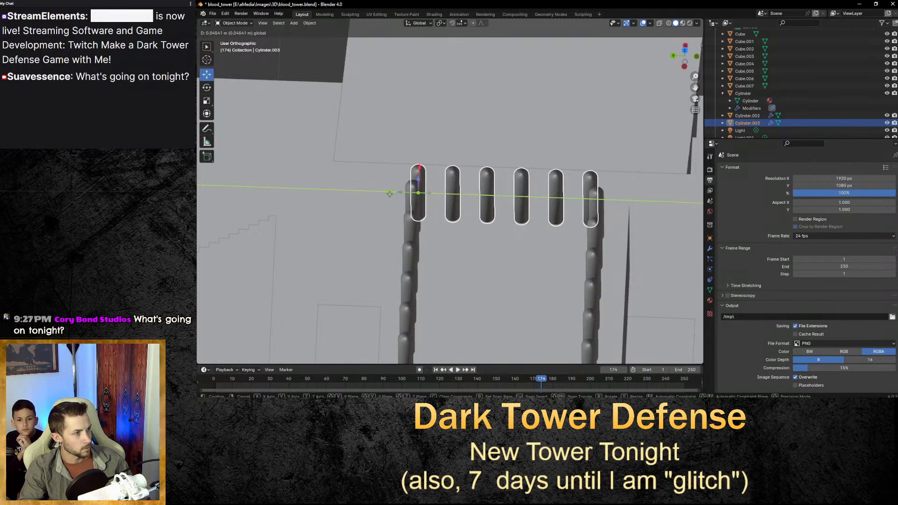
click(393, 199)
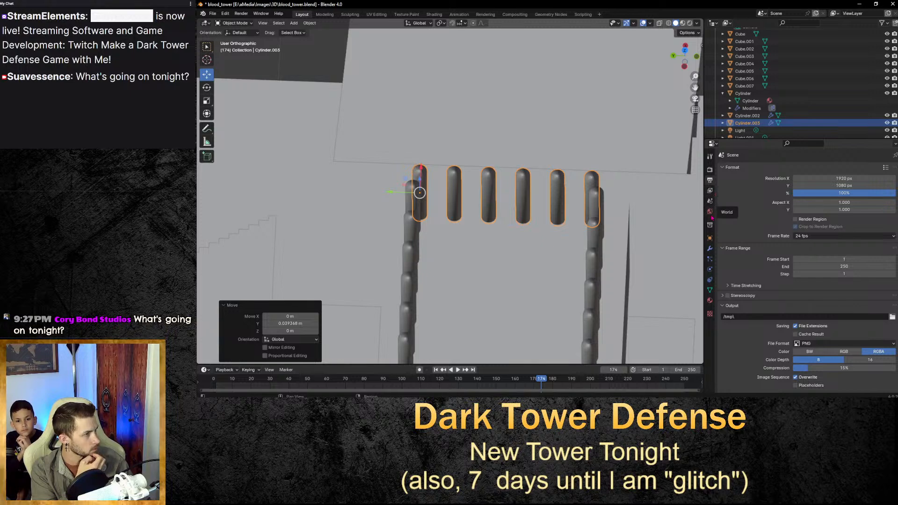
Set the array count of Cylinder.003 to 4 and move the row about -0.148 m along Y, between the side rows.
click(710, 238)
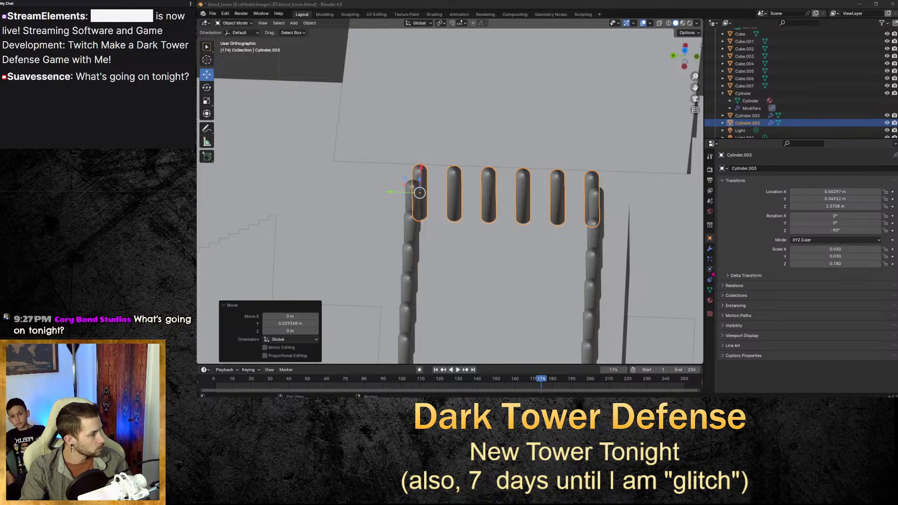
click(715, 247)
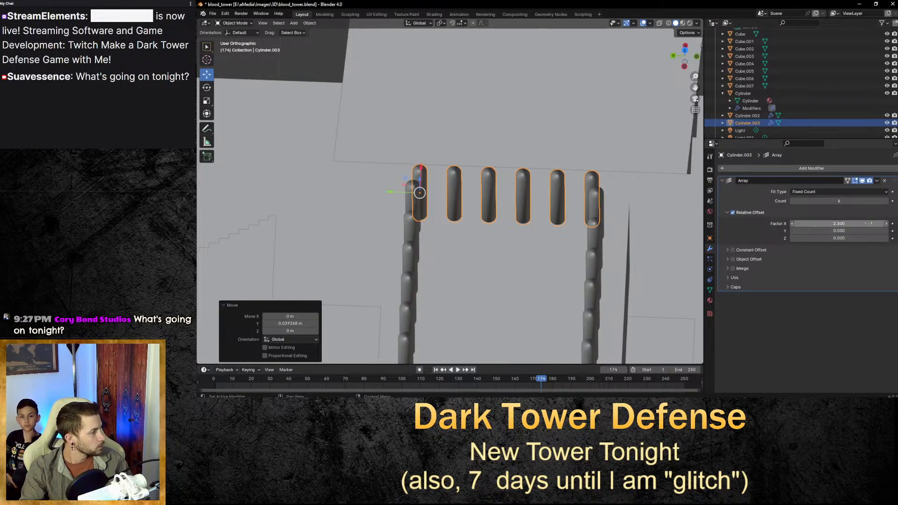
click(793, 201)
click(793, 202)
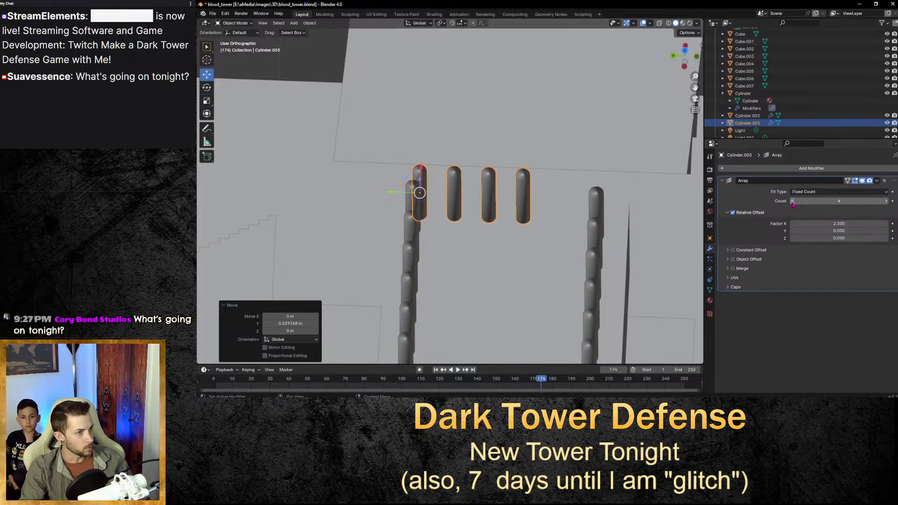
drag(393, 198, 430, 200)
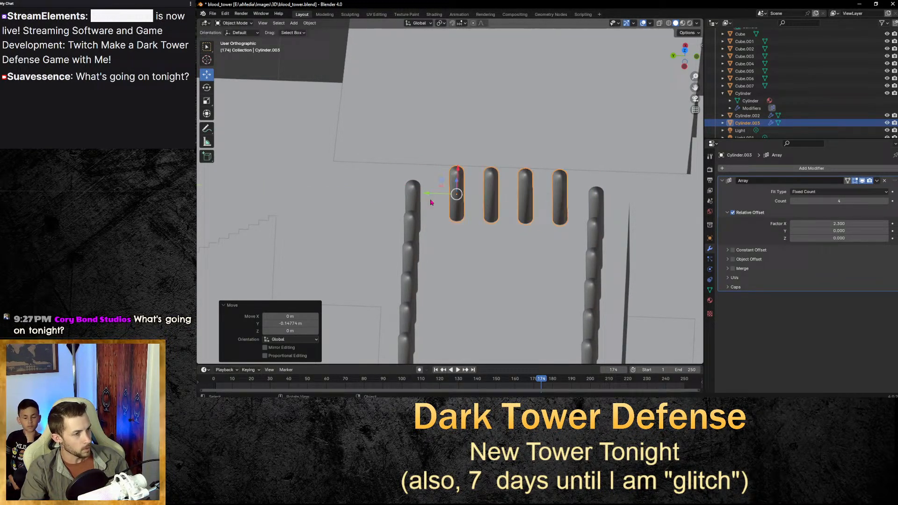
Copy the Z location value of the side pillar row Cylinder.
click(601, 236)
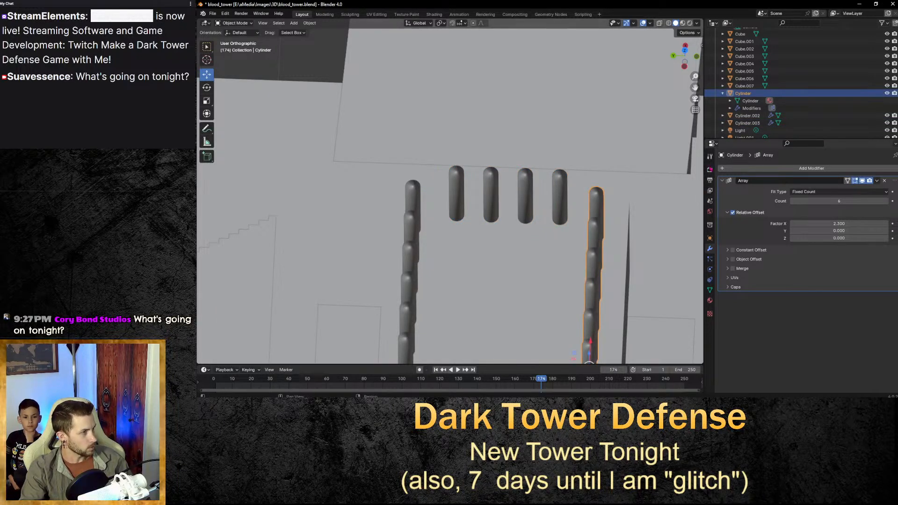
click(710, 239)
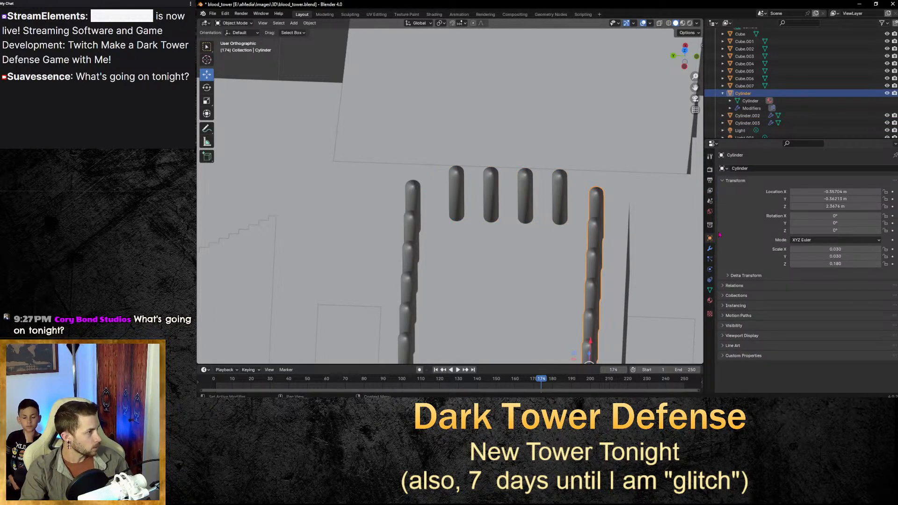
click(823, 206)
key(ctrl+c)
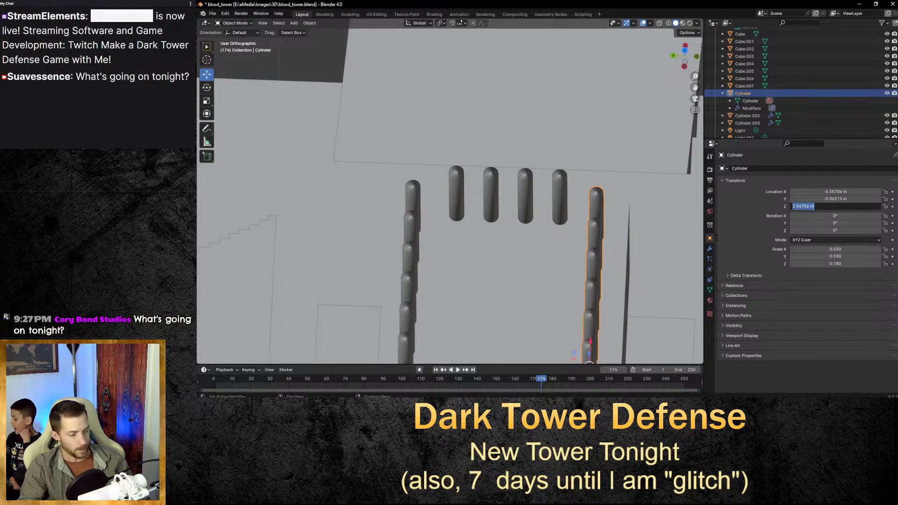
click(566, 209)
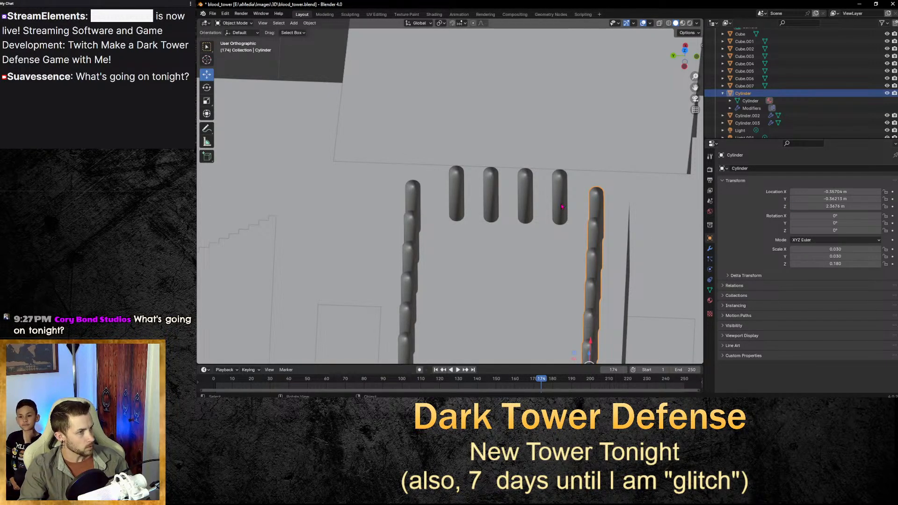
Paste the copied Z location, 2.3676 m, into the back pillar row Cylinder.003, with its Z rotation at -90°.
click(562, 206)
click(815, 230)
text(-90d)
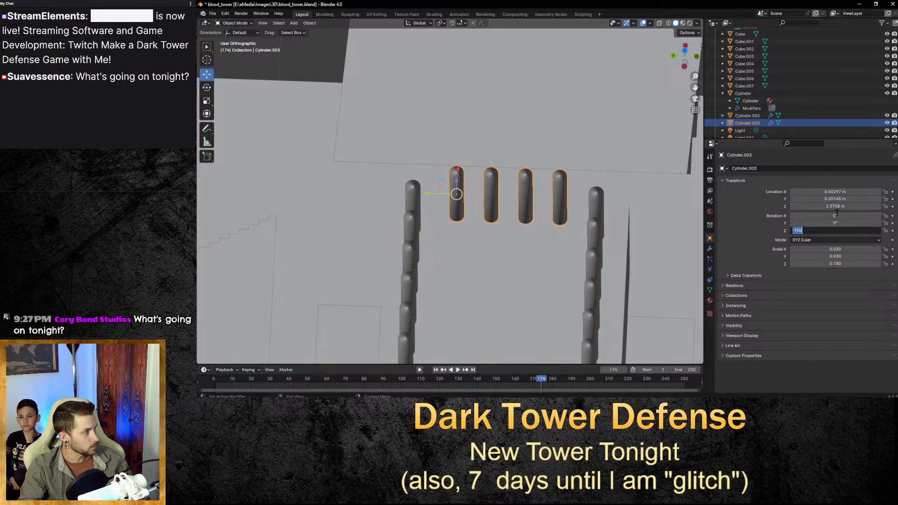
key(Return)
click(842, 207)
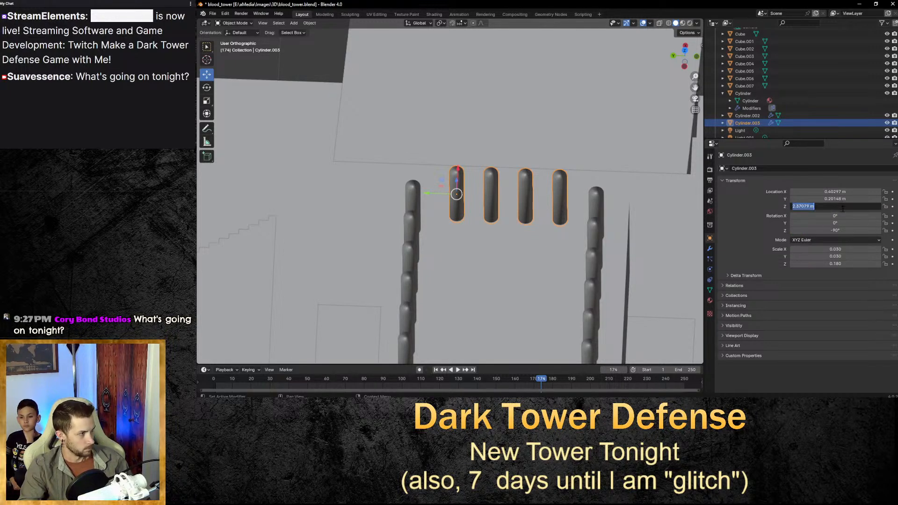
key(ctrl+v)
key(Return)
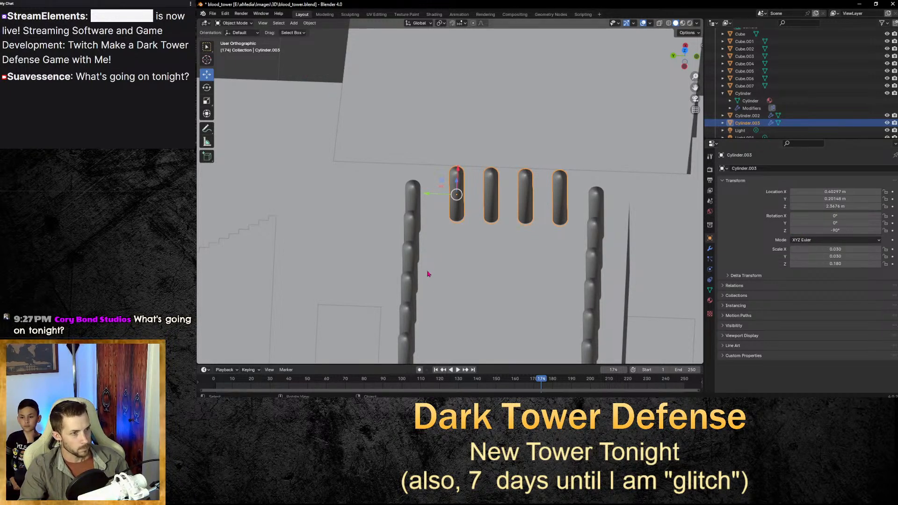
Move the side pillar row Cylinder.002 about -0.045 m along Y, inward from the roof edge.
click(413, 274)
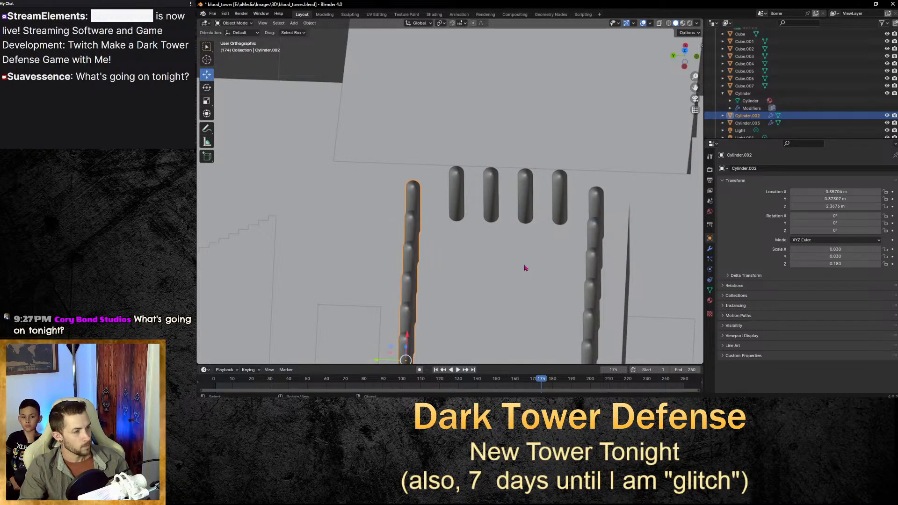
middle_drag(525, 268, 585, 196)
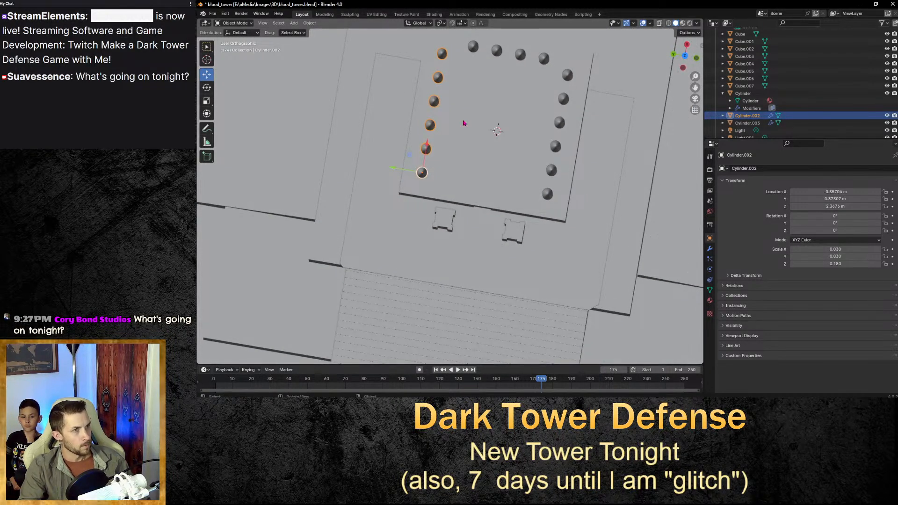
drag(394, 174, 406, 171)
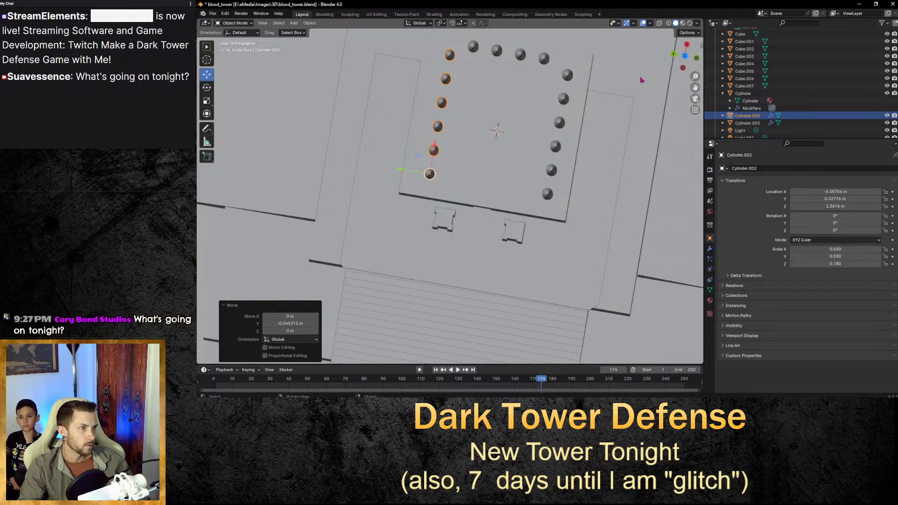
Move the back pillar row Cylinder.003 about -0.054 m along X, in line with the ends of the side rows.
click(519, 55)
drag(476, 37, 473, 46)
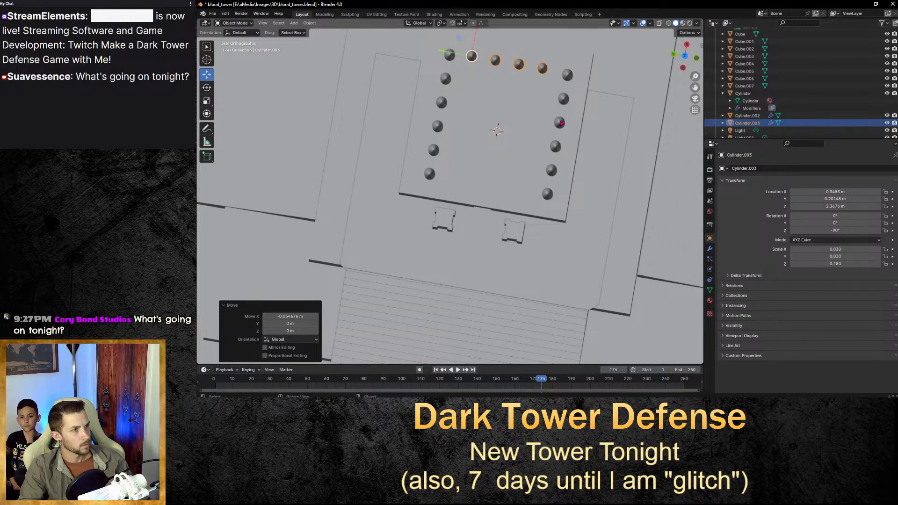
middle_drag(519, 131, 541, 145)
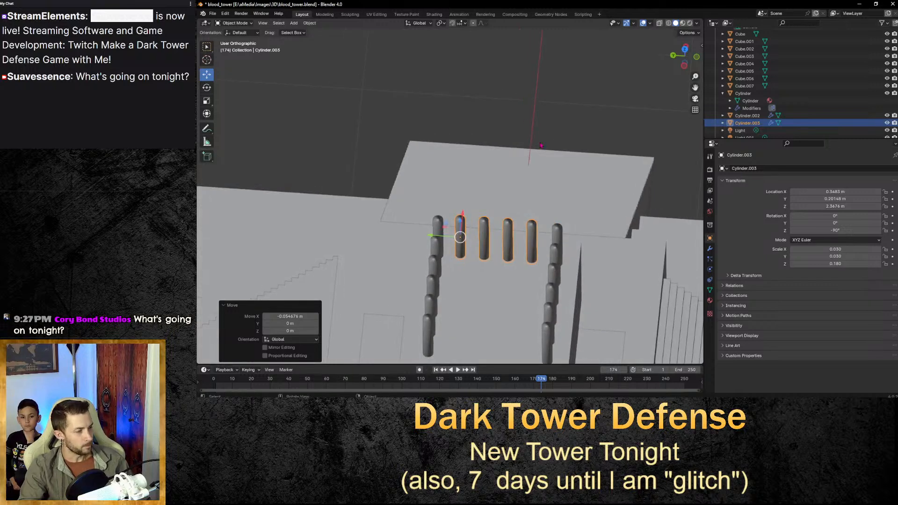
Test-render the textured tower from the Shading workspace, close the render and save blood_tower.blend.
click(435, 14)
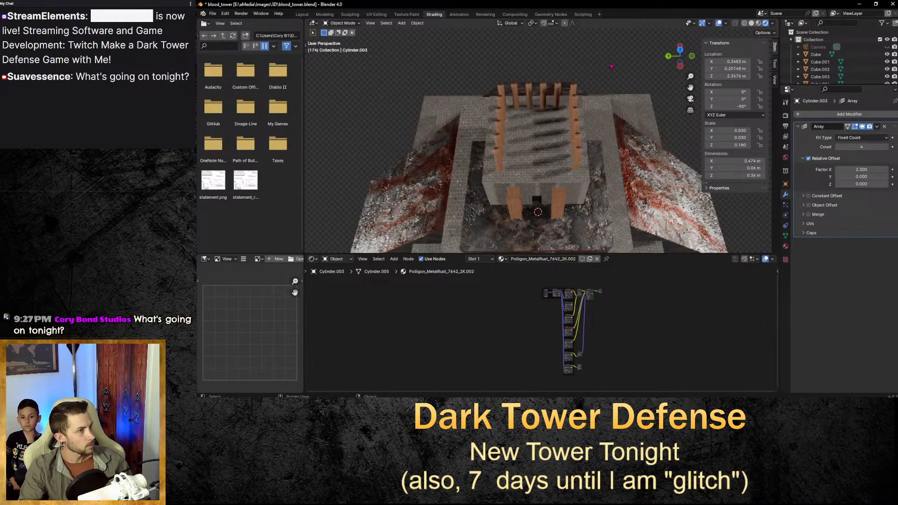
middle_drag(583, 84, 651, 112)
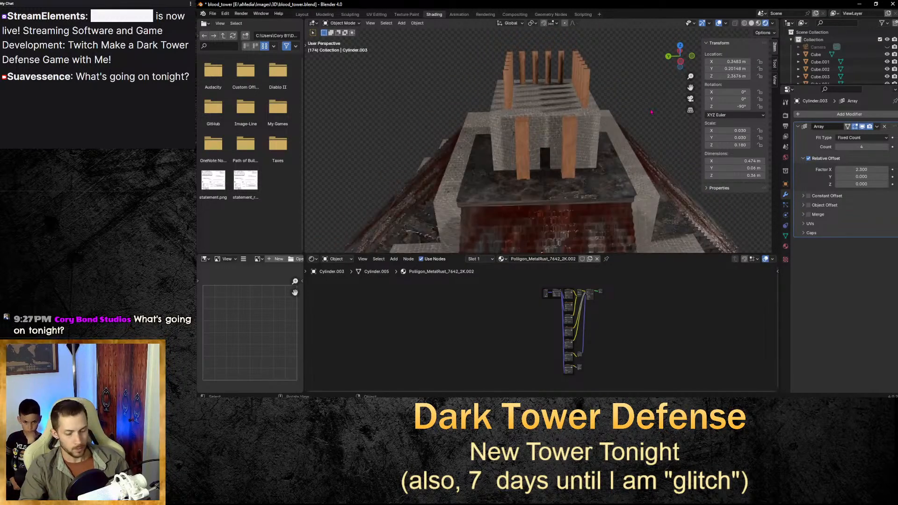
key(F12)
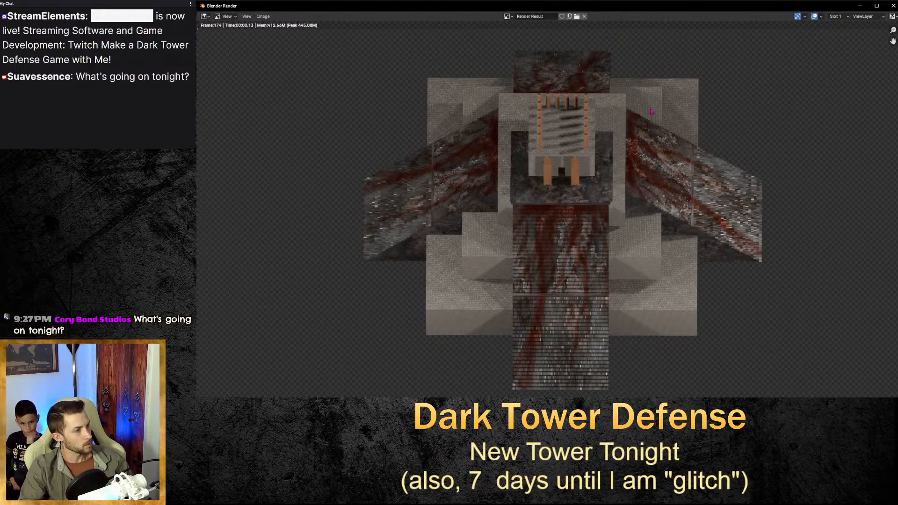
click(894, 7)
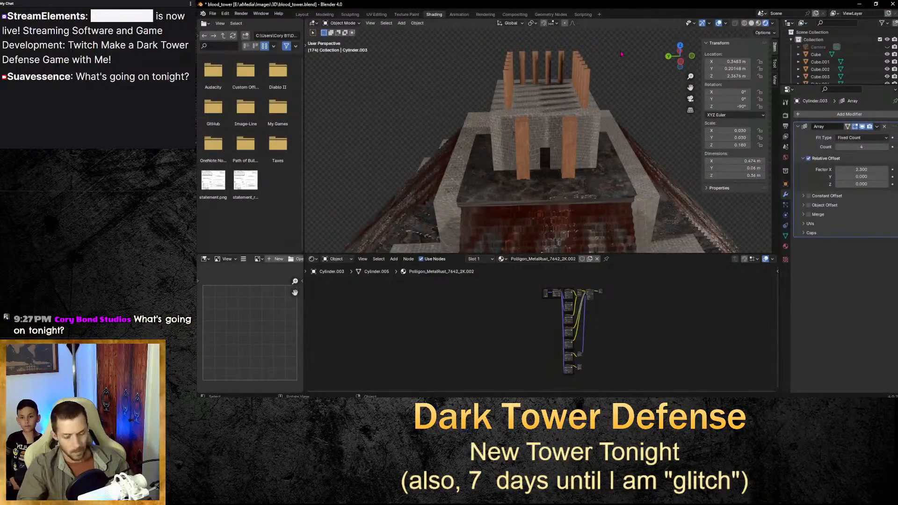
middle_drag(630, 52, 615, 85)
key(ctrl+s)
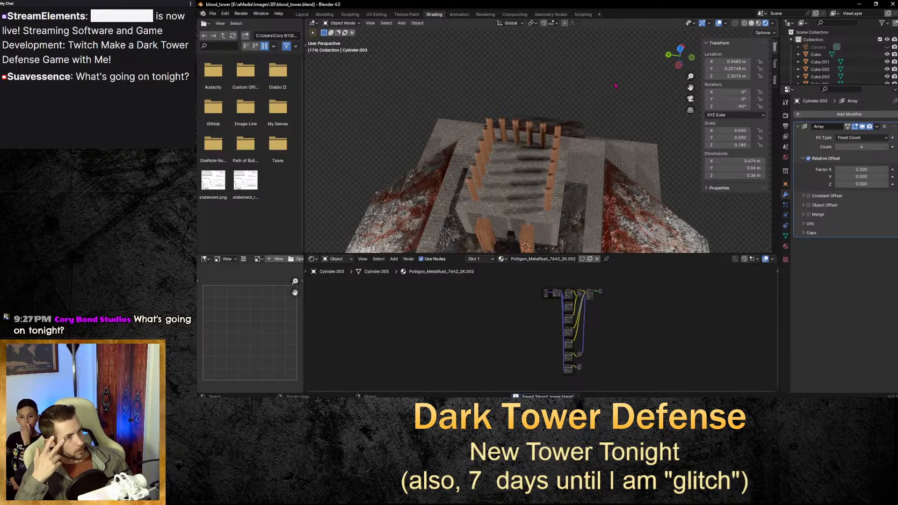
Add a cube mesh to the tower scene.
middle_drag(561, 179, 612, 97)
key(shift+a)
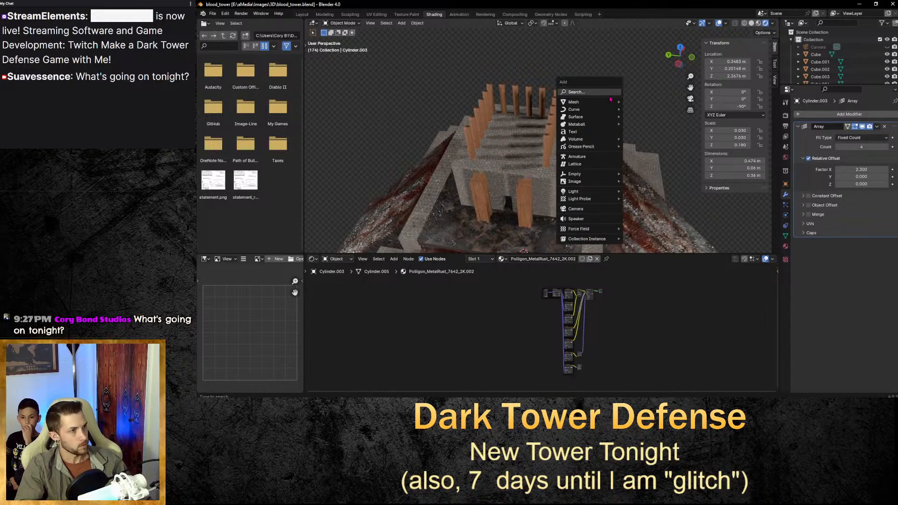
mouse_move(594, 102)
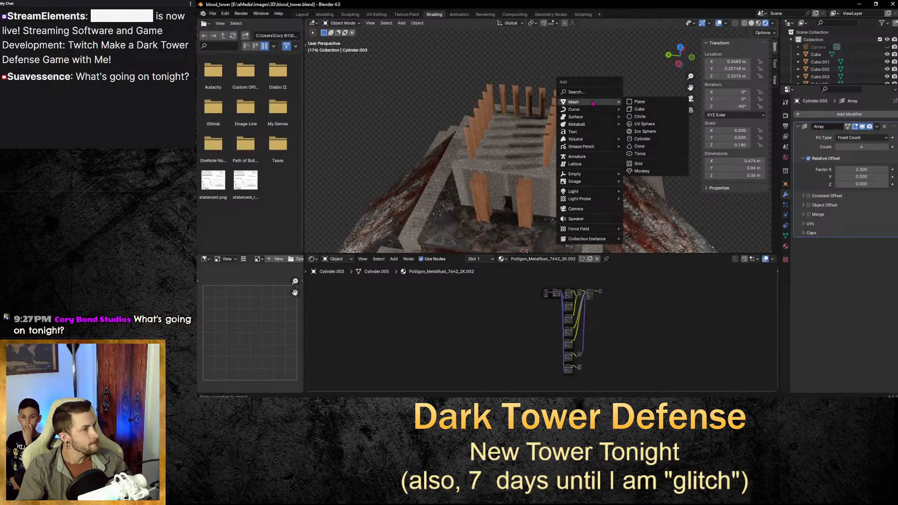
click(652, 110)
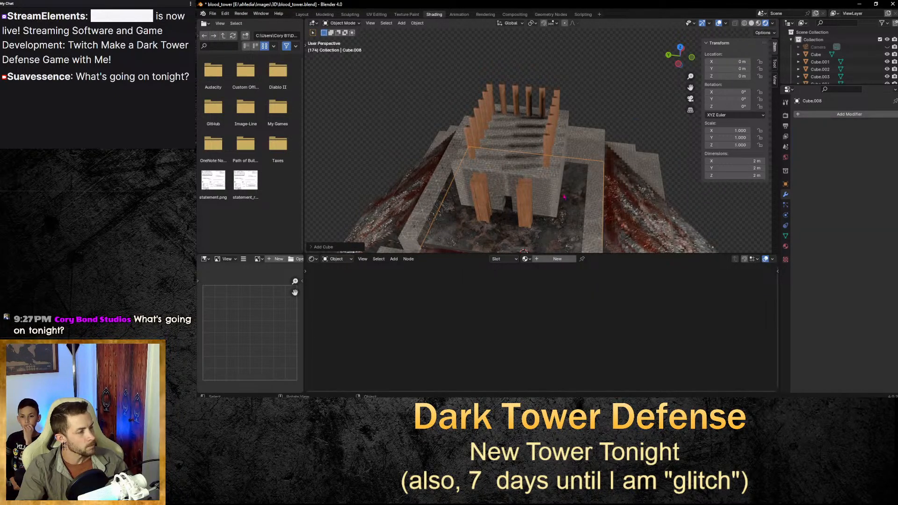
In the Layout workspace, move the new cube about 4.12 m along X, out behind the tower.
scroll(565, 197, down, 6)
scroll(562, 182, up, 2)
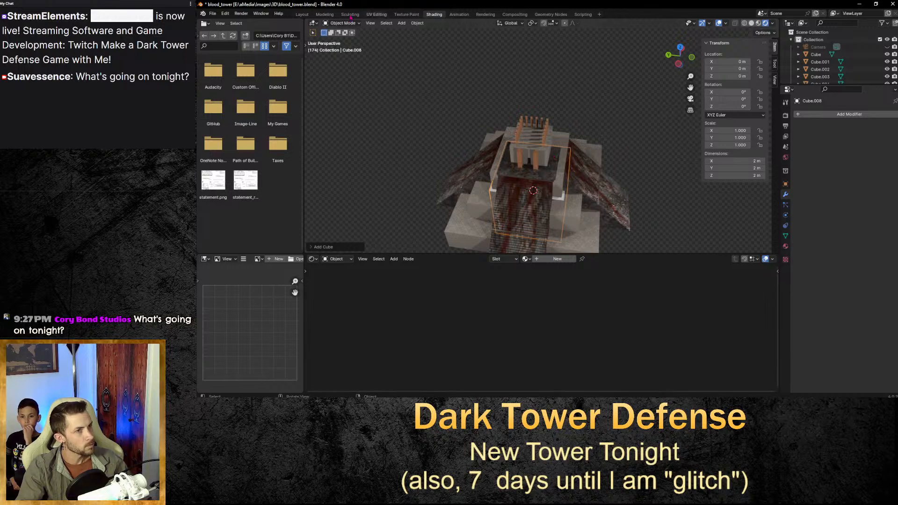
click(302, 14)
scroll(567, 206, down, 4)
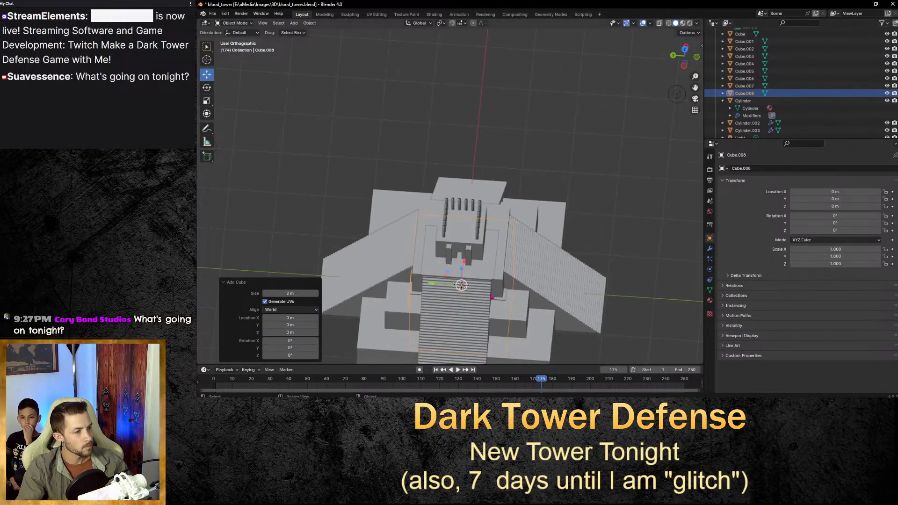
drag(463, 263, 507, 149)
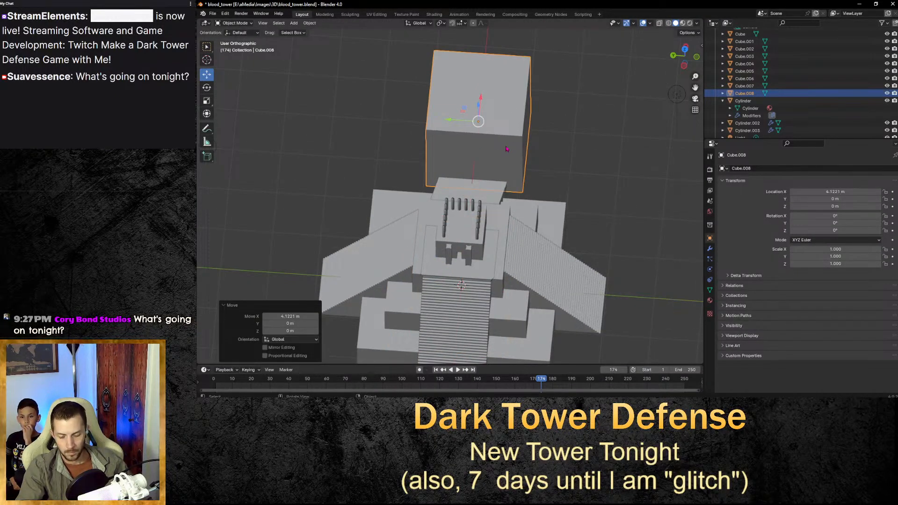
Shrink the new cube uniformly to a scale of about 0.093.
key(s)
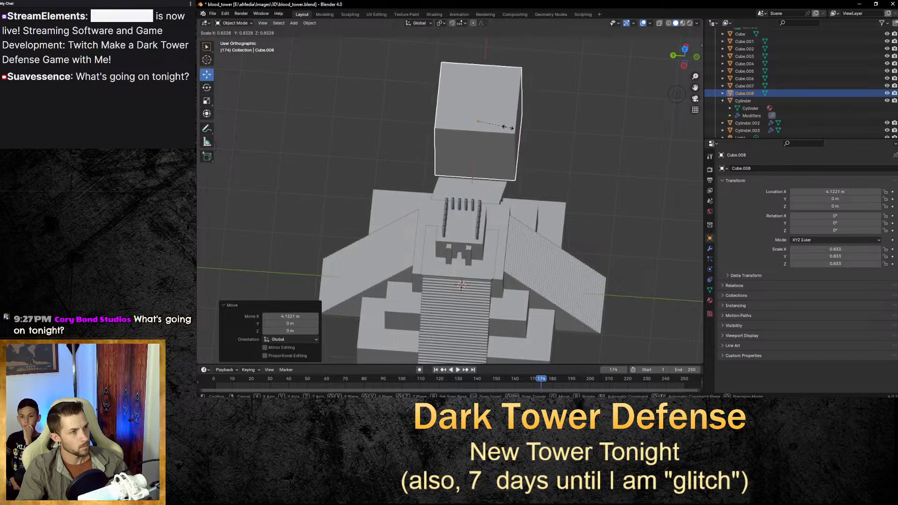
click(485, 138)
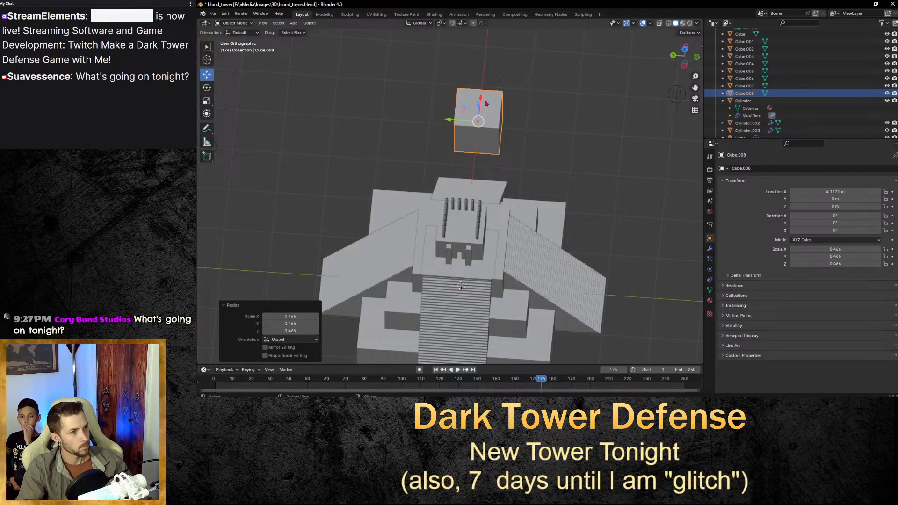
key(s)
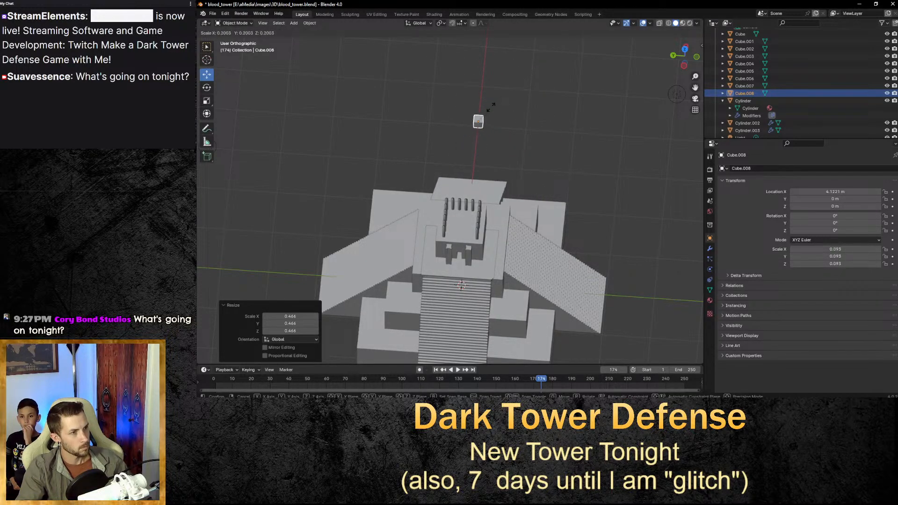
click(490, 108)
Move the small cube about -1.76 m along Z and about 1.14 m along X, away from the tower.
scroll(473, 135, up, 2)
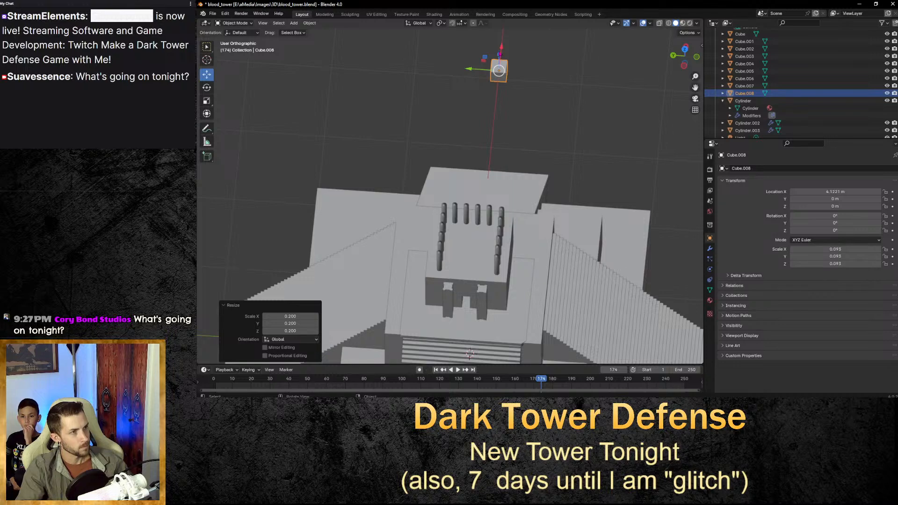
key(g)
key(z)
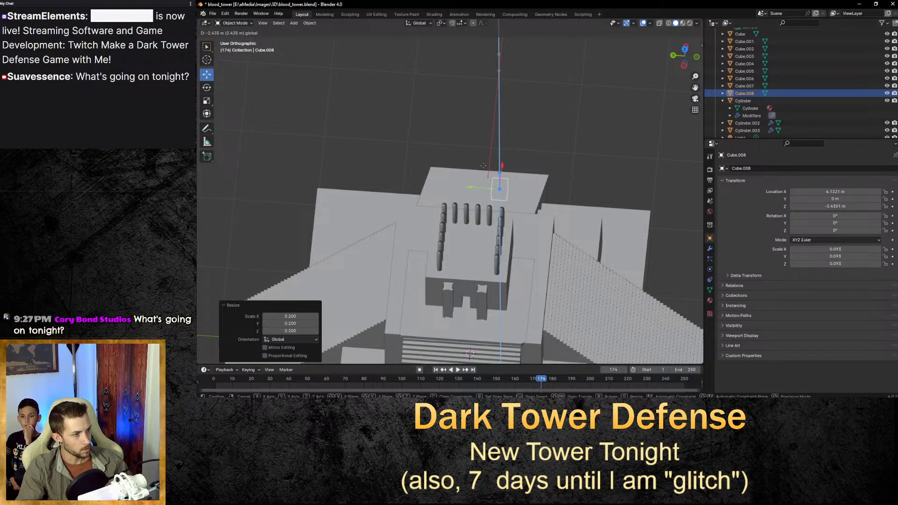
drag(483, 165, 485, 132)
mouse_move(520, 133)
middle_down()
mouse_move(520, 82)
mouse_move(522, 143)
middle_up()
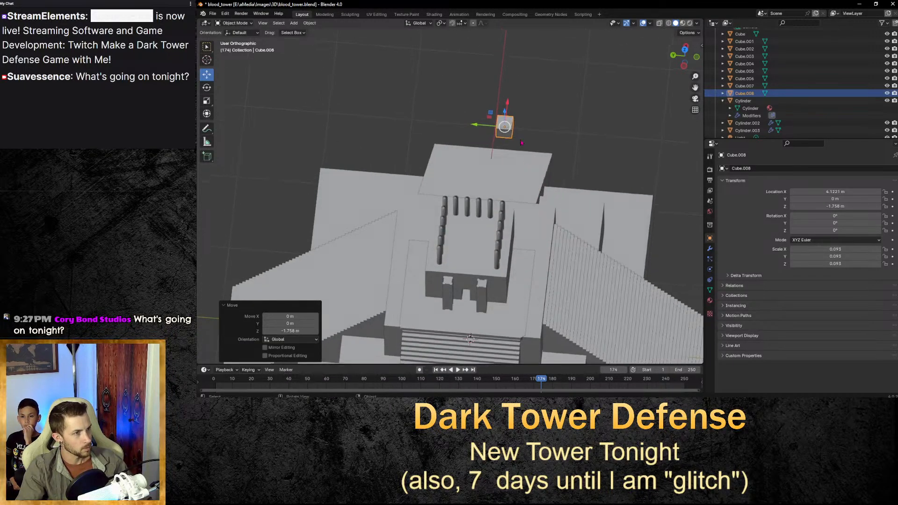
drag(509, 102, 517, 21)
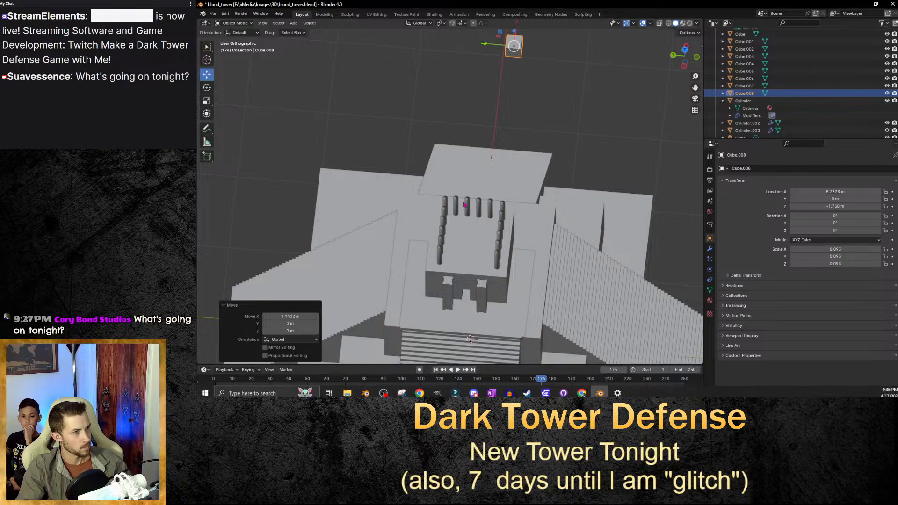
Move the small cube freely by about 0.86 m in X, -0.02 m in Y and 0.86 m in Z.
scroll(539, 244, up, 2)
scroll(529, 269, down, 2)
mouse_move(522, 287)
middle_down()
mouse_move(523, 234)
mouse_move(525, 277)
middle_up()
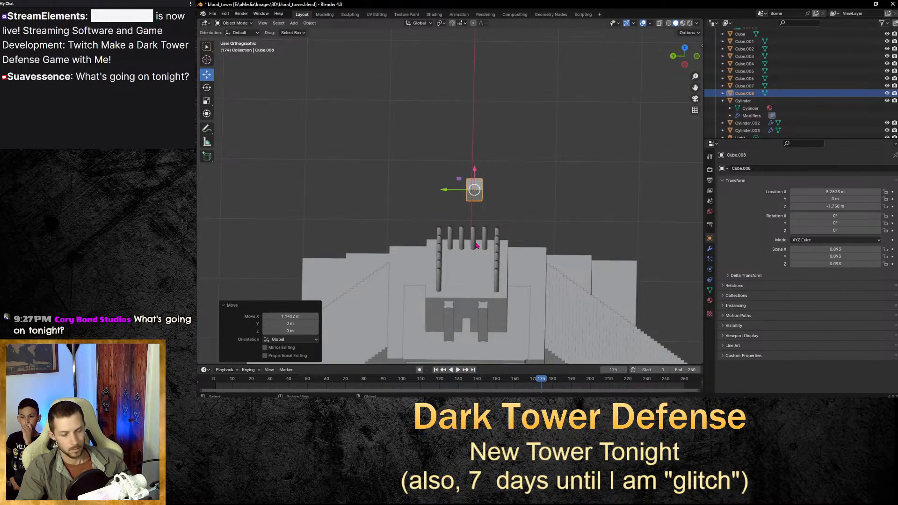
key(g)
click(479, 143)
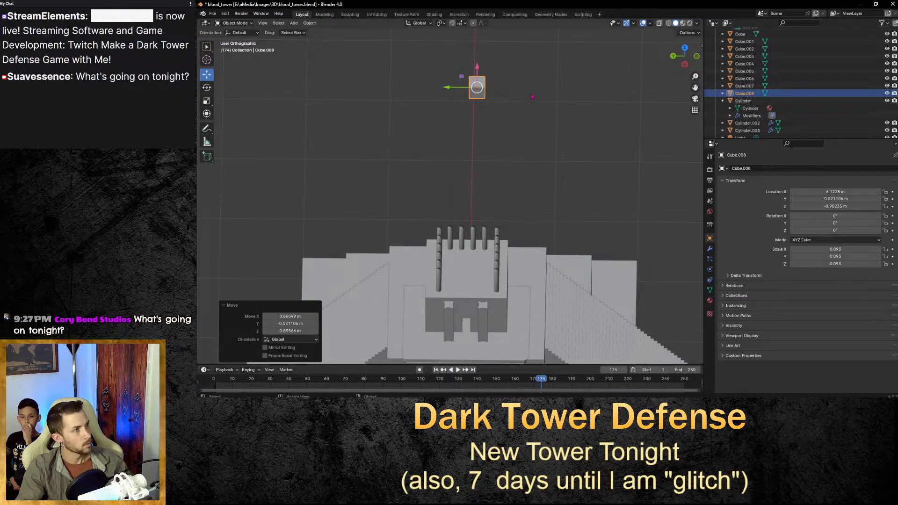
Check the tower in Material Preview shading, and return the viewport to Solid shading.
key(z)
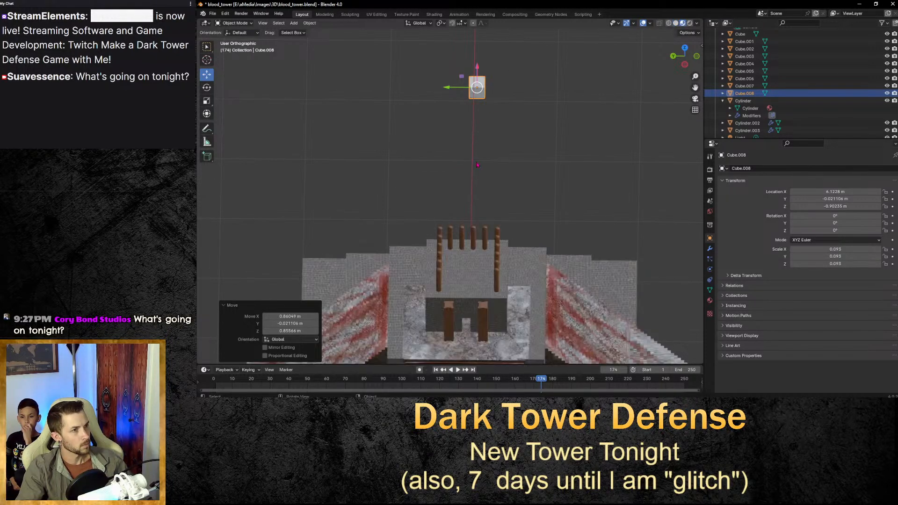
key(z)
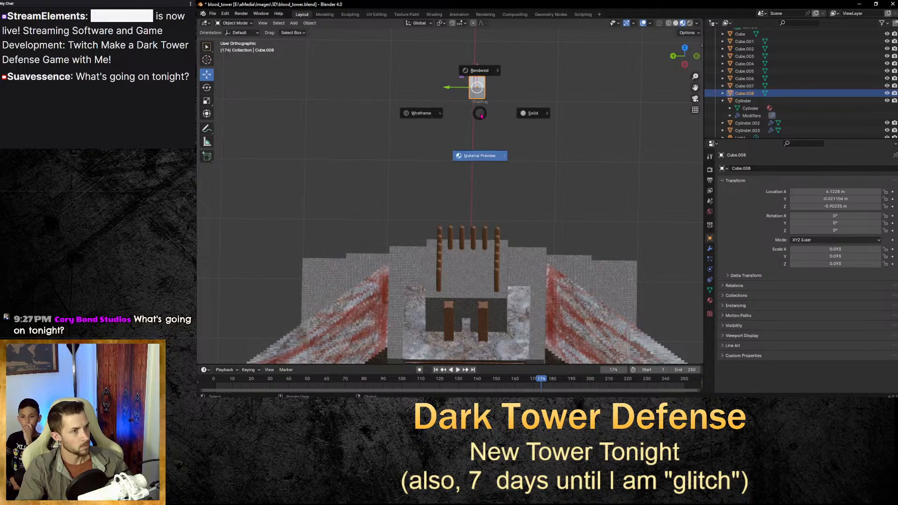
click(536, 133)
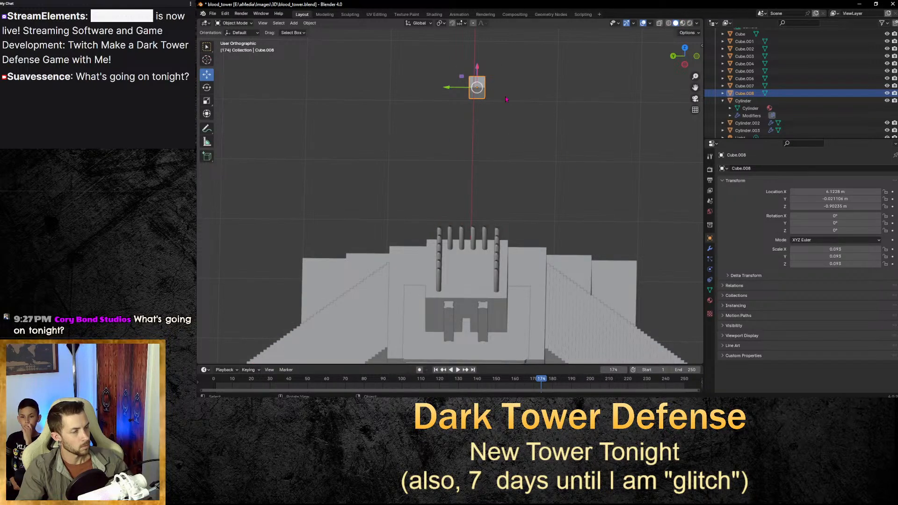
Raise the small cube about 3.84 m along Z and move it about -6.34 m along X, above the tower roof.
middle_drag(507, 99, 487, 98)
drag(378, 88, 357, 193)
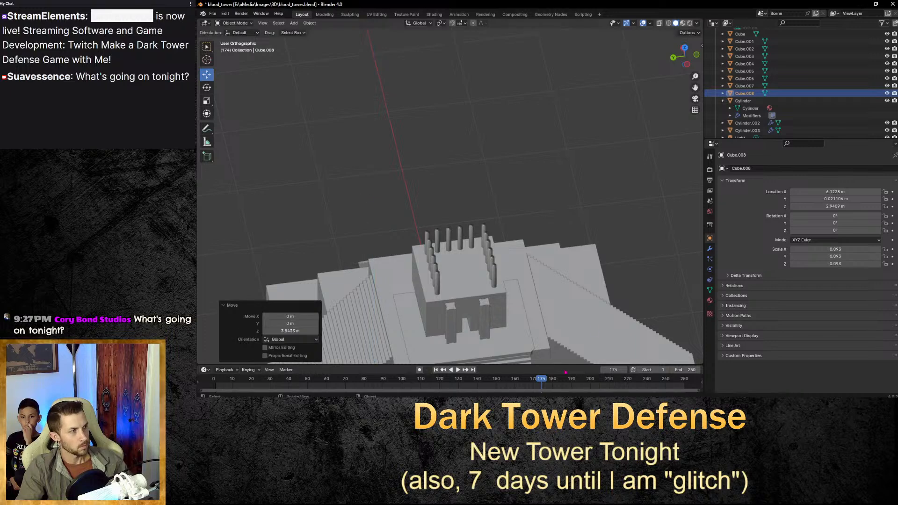
middle_drag(551, 294, 602, 236)
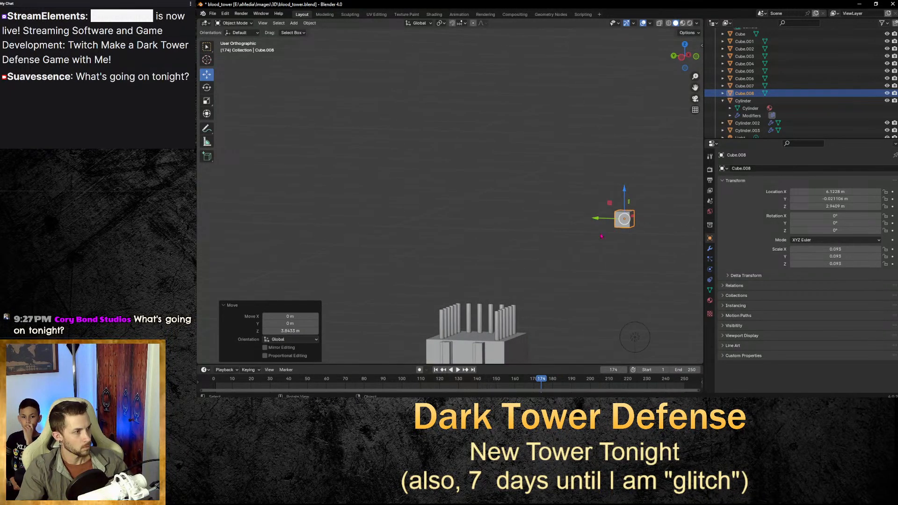
middle_drag(514, 215, 654, 213)
drag(643, 183, 355, 231)
Shift the small cube along X to about 0.115 m and lower it about 0.73 m onto the roof between the pillars.
middle_drag(363, 285, 395, 5)
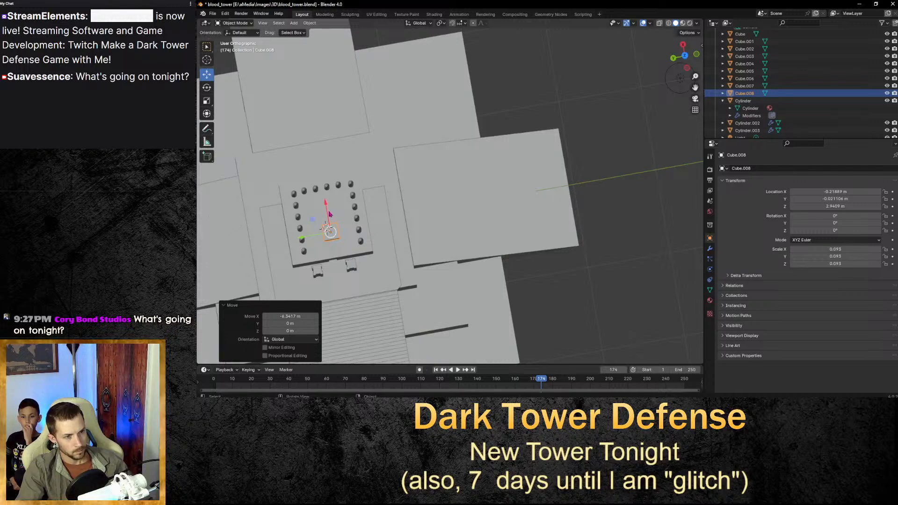
drag(327, 211, 323, 186)
middle_drag(322, 187, 327, 206)
drag(326, 205, 334, 259)
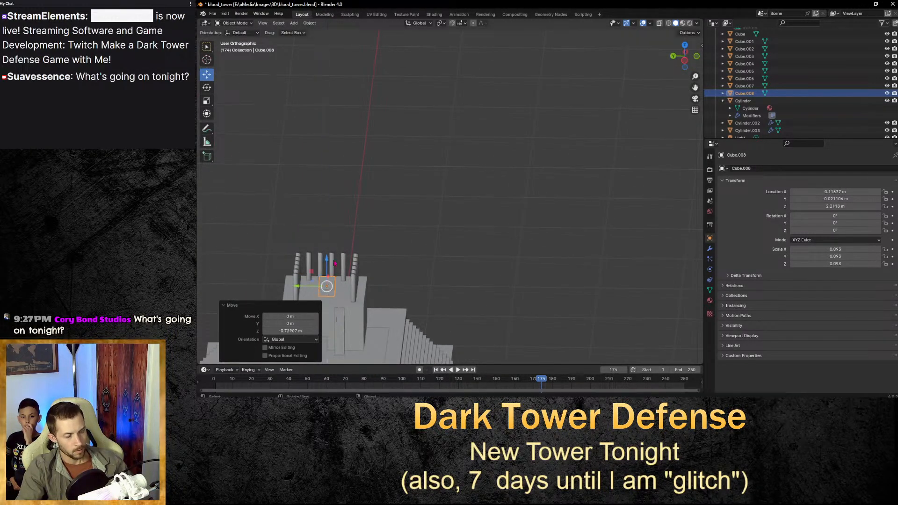
Move the small cube about -0.198 m along X, toward the centre of the roof between the pillar rows.
drag(695, 87, 745, 64)
shift+middle_drag(363, 266, 520, 151)
scroll(573, 119, up, 4)
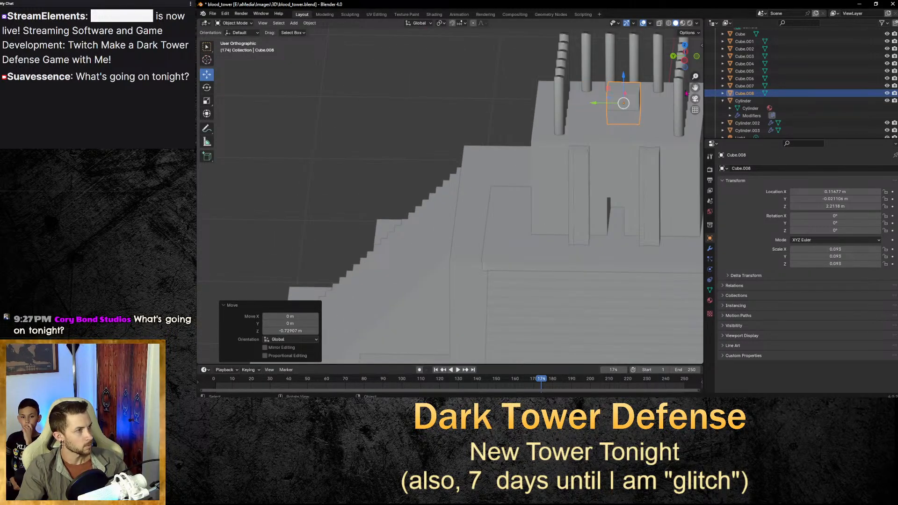
drag(695, 87, 598, 172)
click(598, 172)
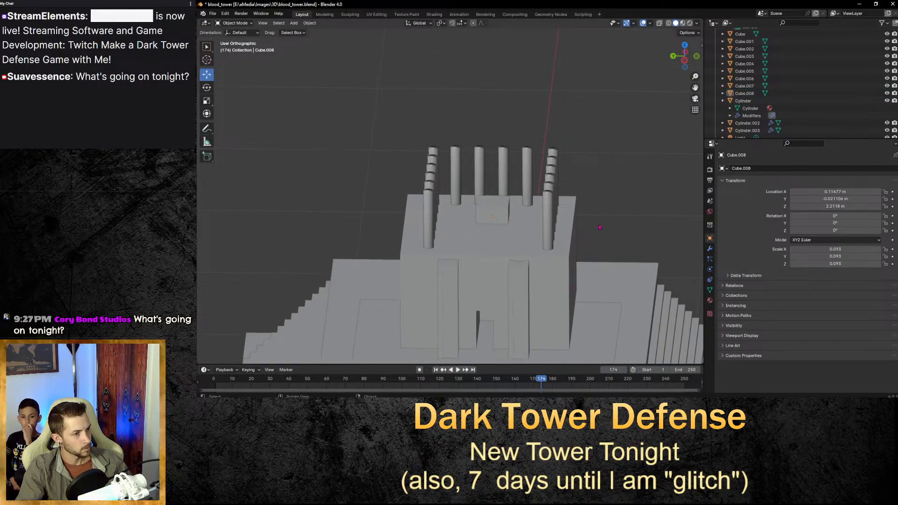
middle_drag(598, 172, 583, 253)
click(490, 105)
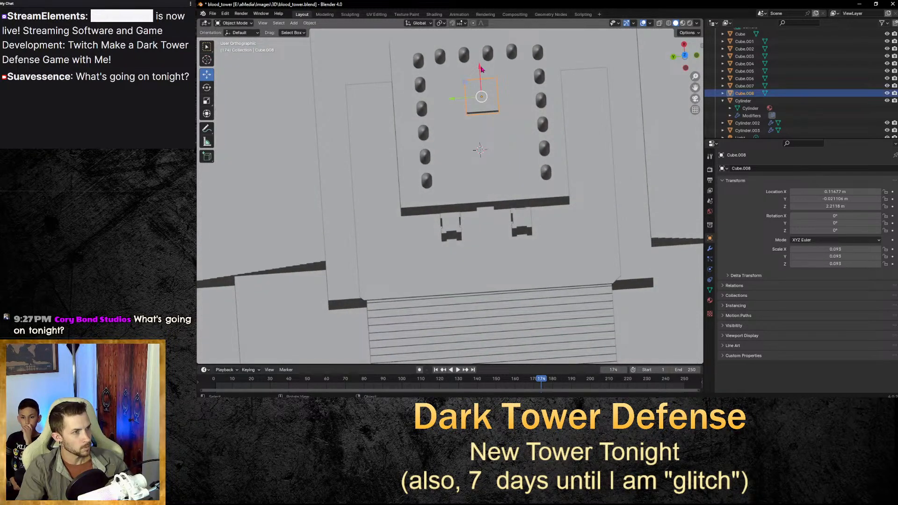
drag(480, 70, 488, 144)
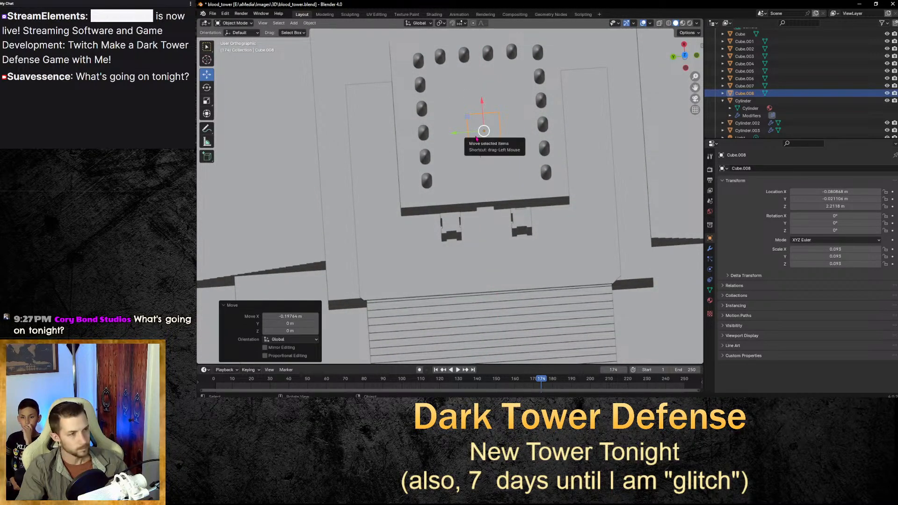
Scale the small cube up uniformly by about 1.236 and deselect it.
key(s)
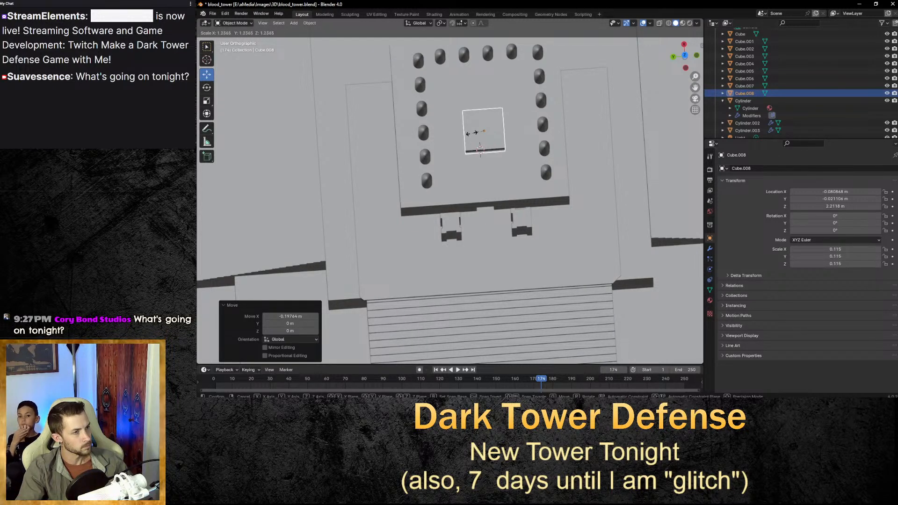
click(475, 133)
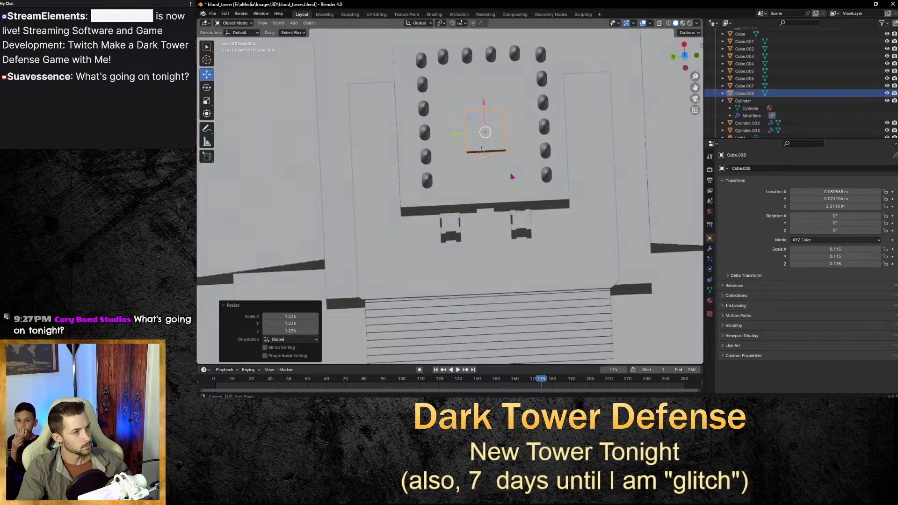
middle_drag(511, 174, 545, 45)
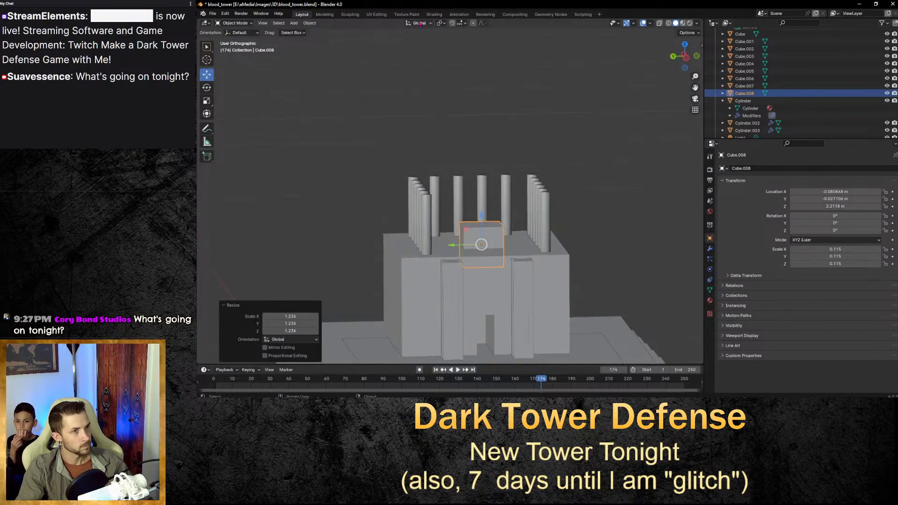
click(547, 39)
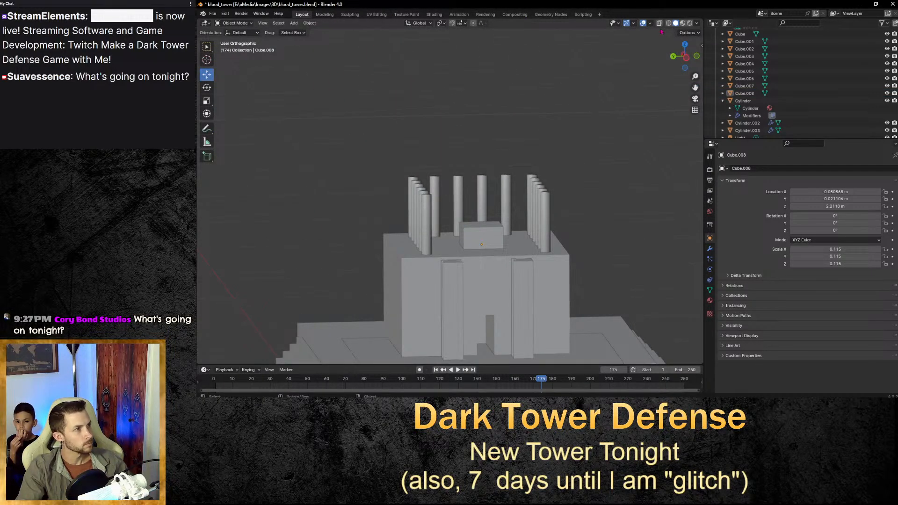
Switch the viewport to Material Preview shading and shift the cube along X to about -0.003 m.
click(683, 23)
mouse_move(600, 153)
middle_down()
mouse_move(589, 256)
mouse_move(592, 173)
mouse_move(591, 239)
mouse_move(555, 203)
middle_up()
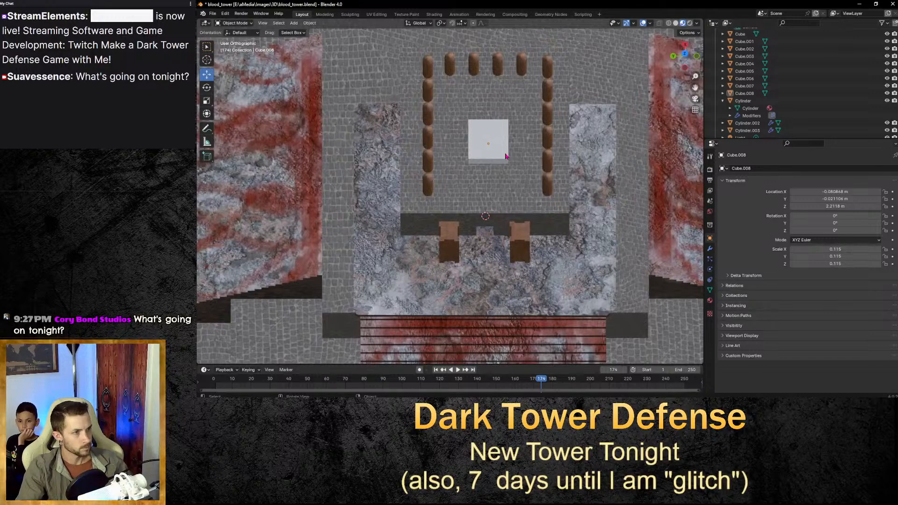
click(478, 146)
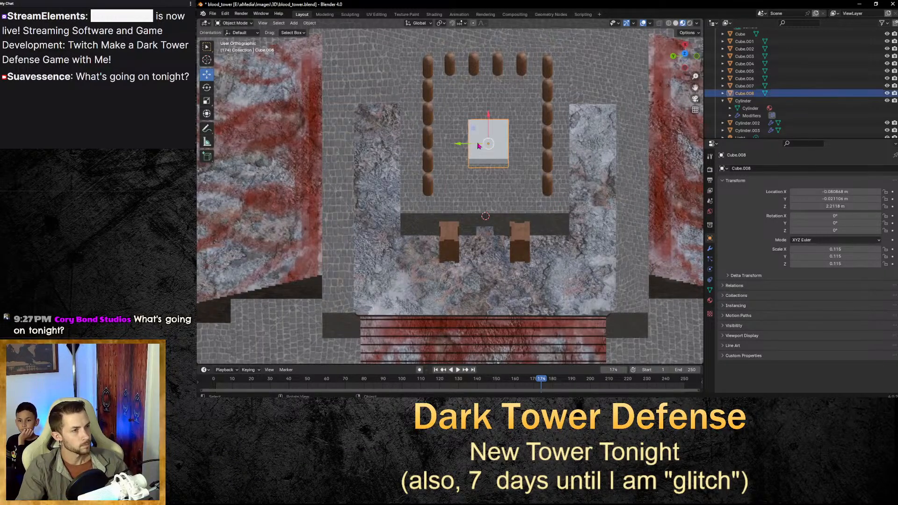
drag(491, 119, 493, 105)
middle_drag(513, 157, 511, 152)
key(alt+a)
scroll(529, 169, up, 3)
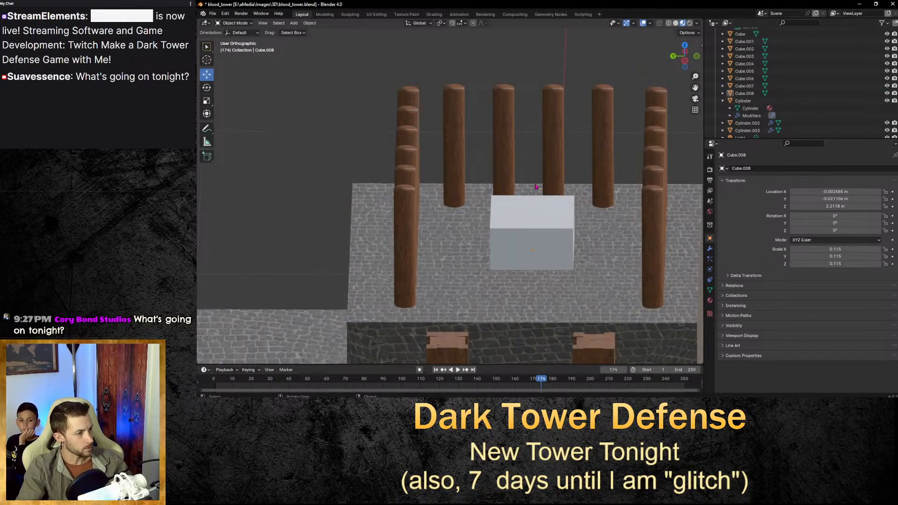
Lower the cube about 0.041 m along Z so it sits deeper in the roof, and deselect it.
scroll(536, 187, down, 5)
middle_drag(536, 187, 496, 186)
scroll(493, 187, up, 6)
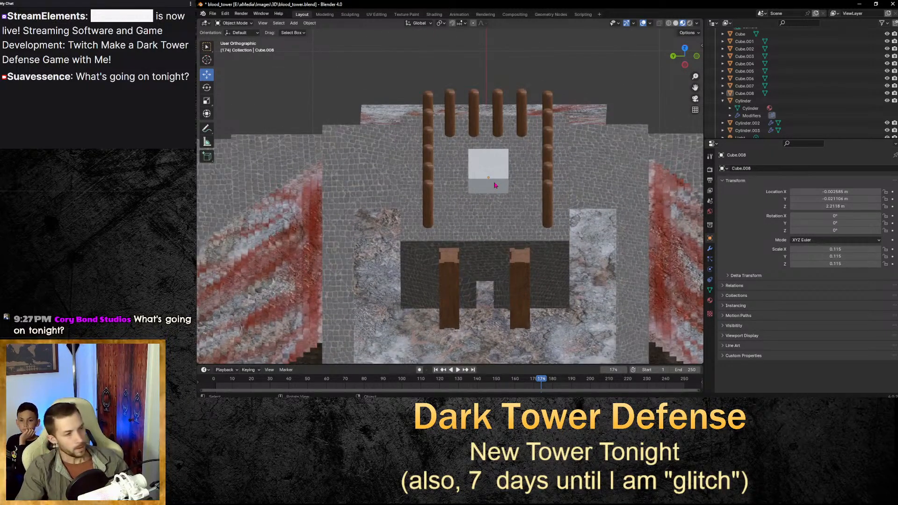
middle_drag(496, 186, 398, 187)
click(502, 176)
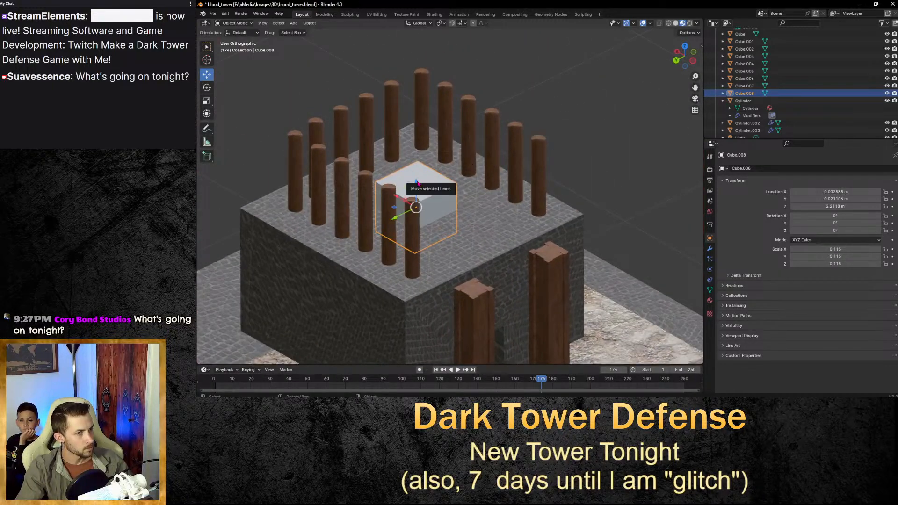
drag(417, 184, 417, 192)
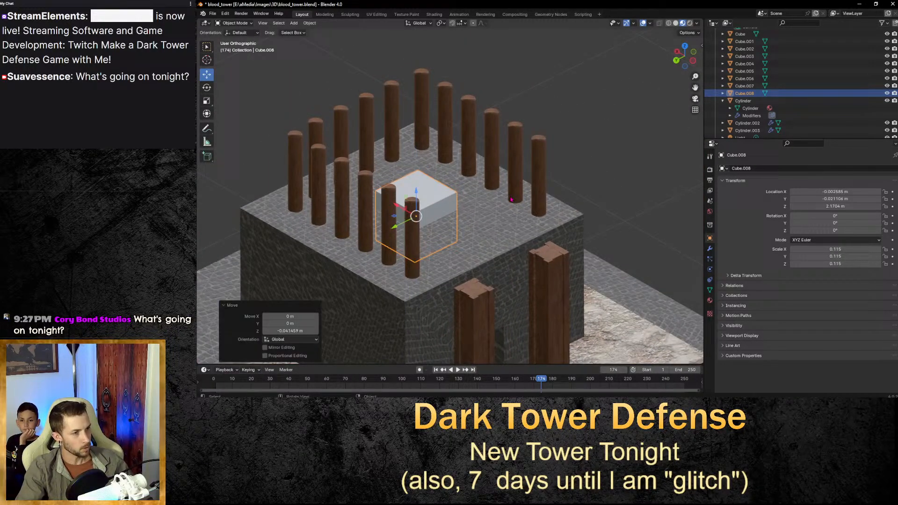
click(606, 145)
middle_drag(607, 144, 543, 203)
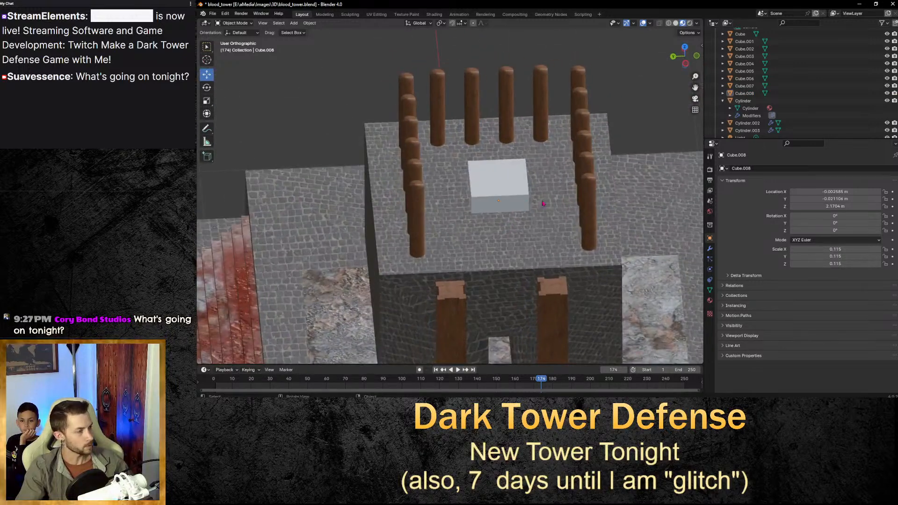
Add a Subdivision Surface modifier to the cube between the pillars.
click(521, 195)
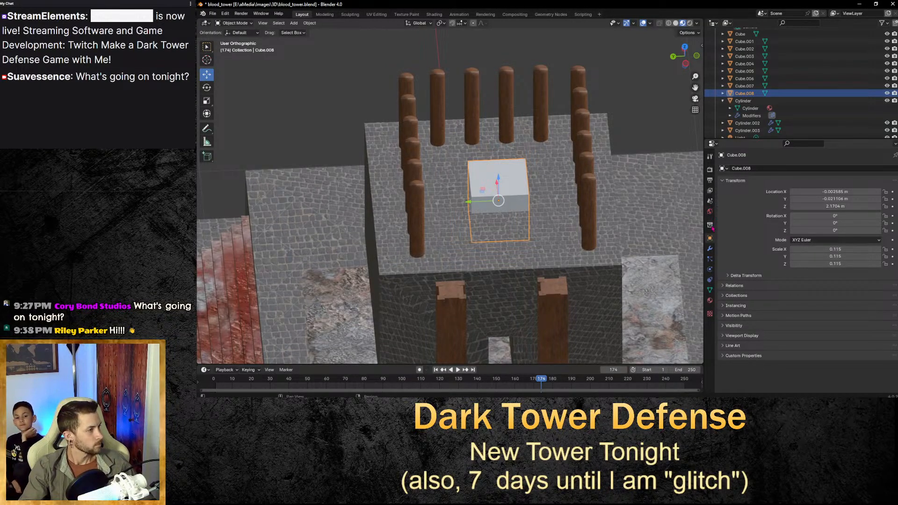
click(710, 249)
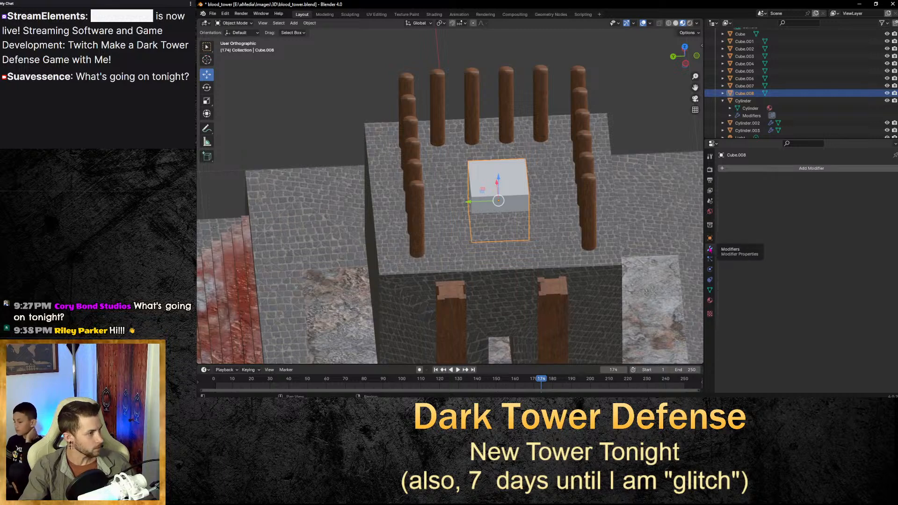
click(729, 171)
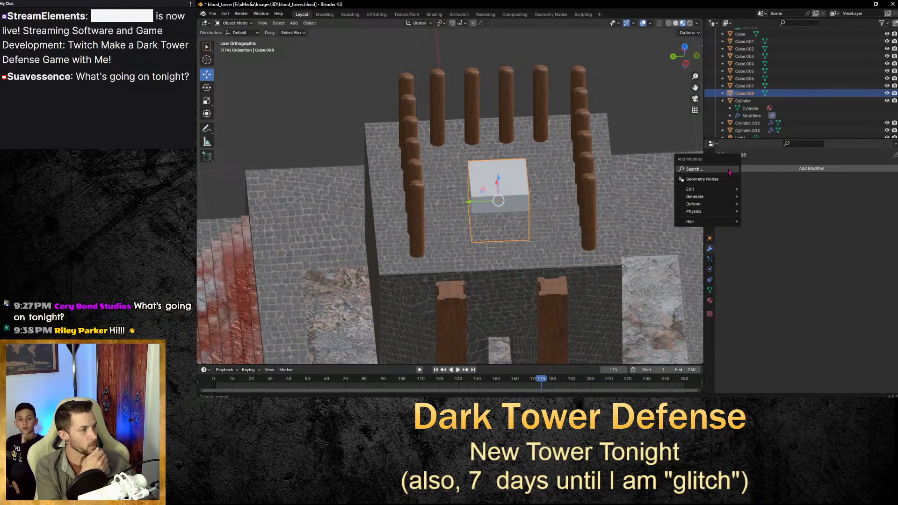
mouse_move(730, 189)
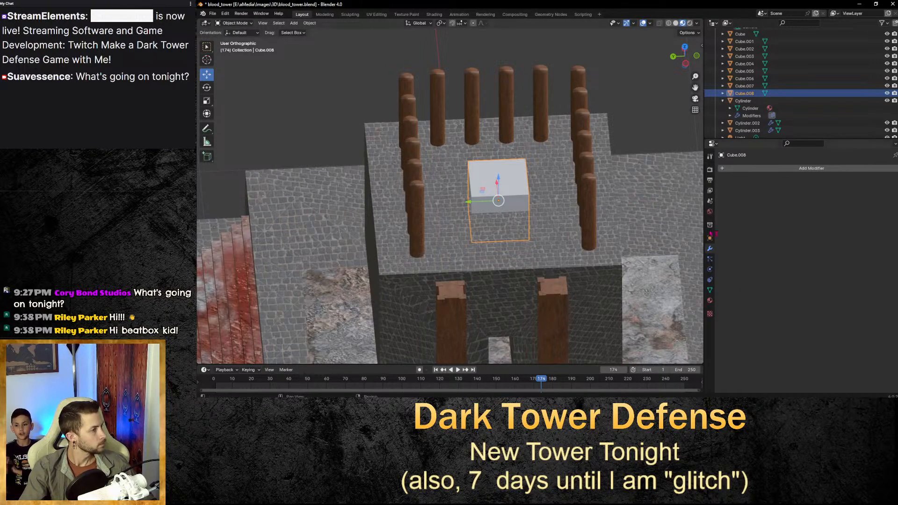
click(770, 168)
click(756, 169)
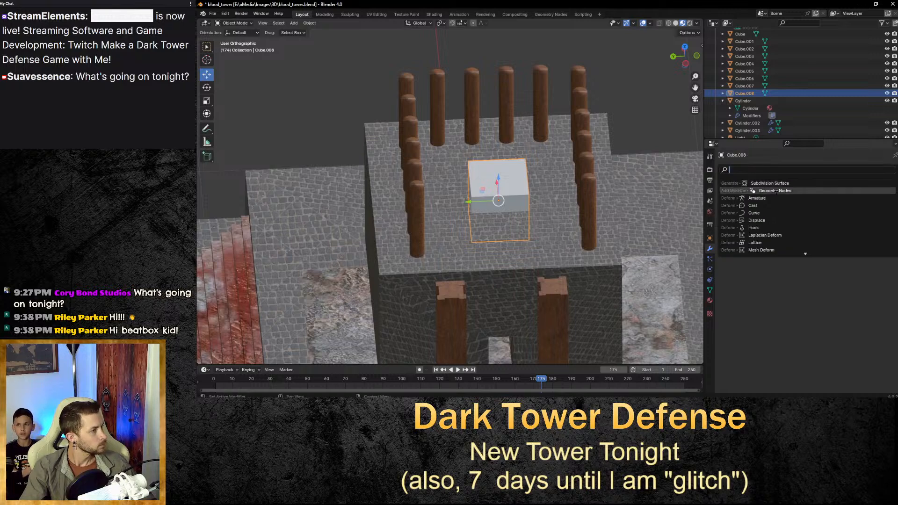
click(812, 183)
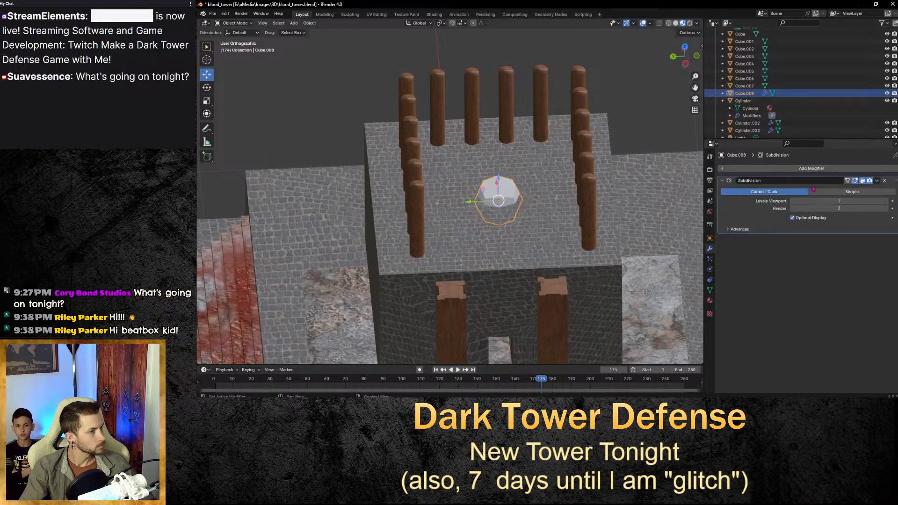
Raise the subdivided cube about 0.07 m along Z above the roof surface and deselect it.
scroll(539, 186, up, 1)
scroll(538, 186, up, 1)
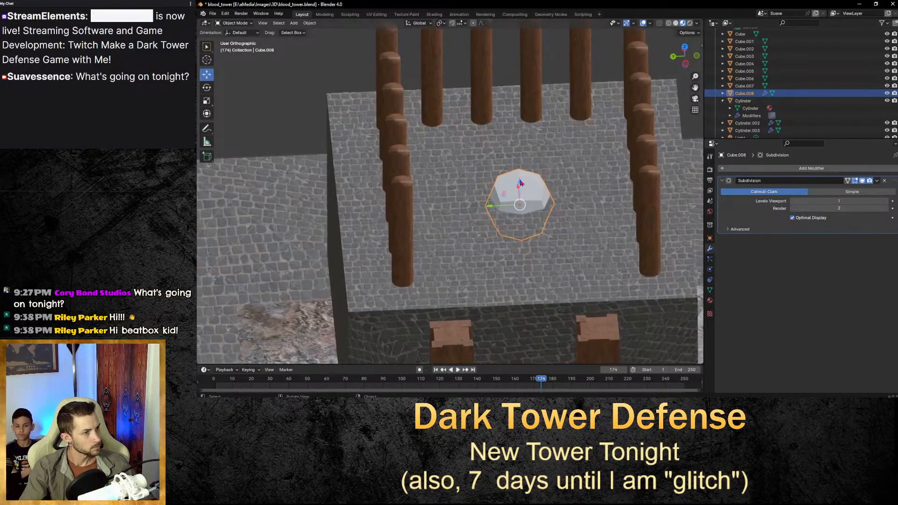
key(g)
key(z)
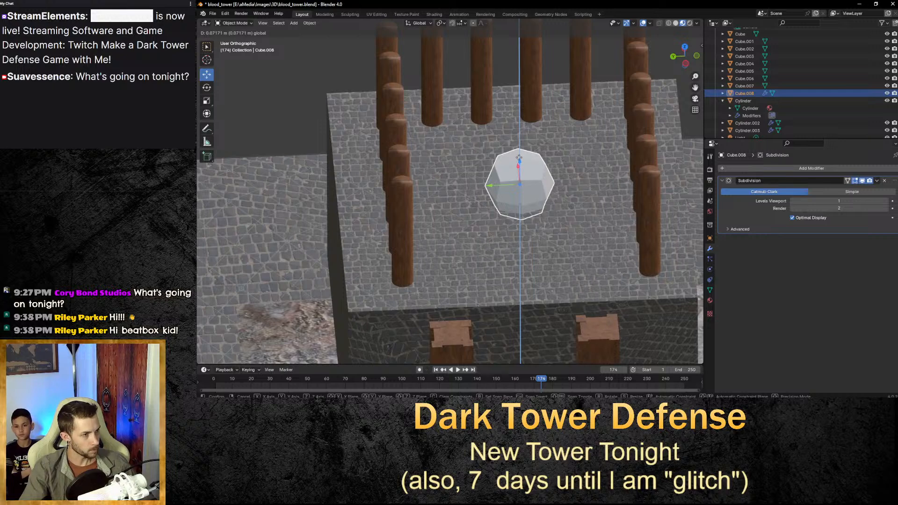
click(519, 157)
click(605, 59)
mouse_move(606, 140)
middle_down()
mouse_move(602, 124)
mouse_move(604, 150)
middle_up()
Raise the viewport levels of the cube's Subdivision modifier to 4.
click(552, 156)
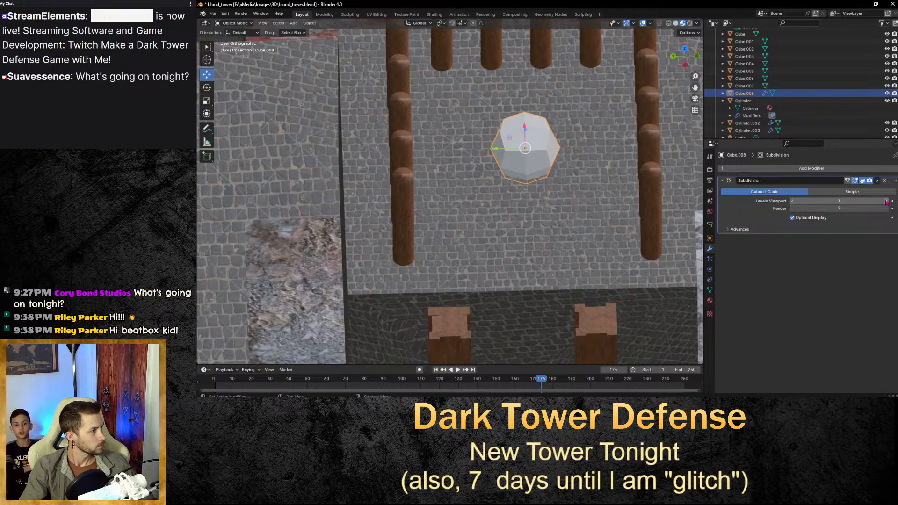
click(886, 201)
click(886, 201)
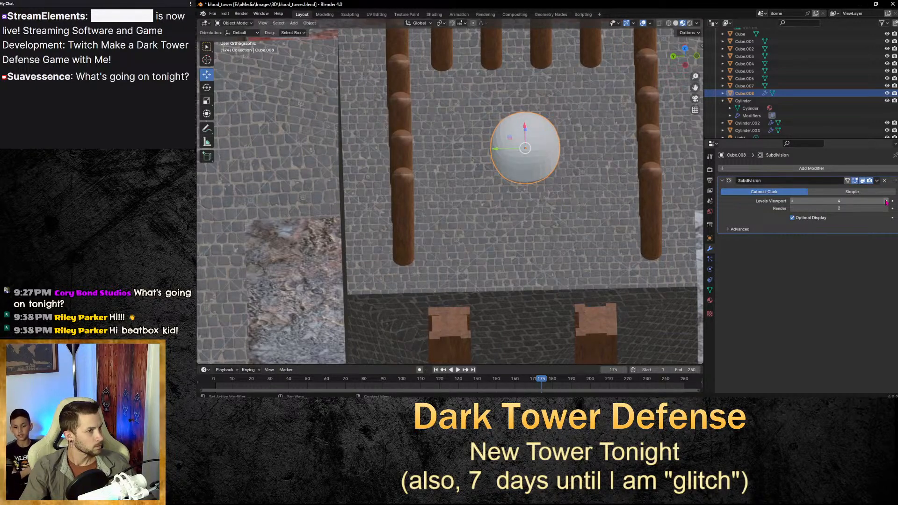
middle_drag(681, 220, 673, 202)
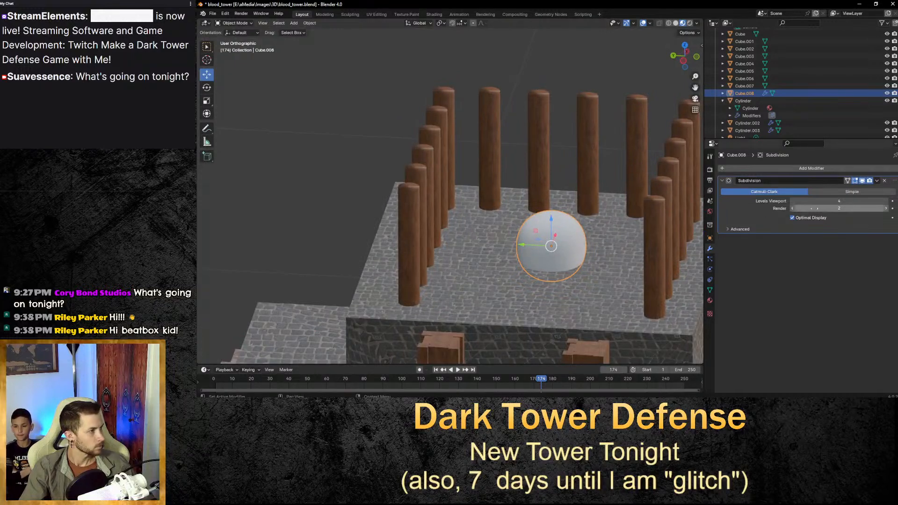
Try the Simple subdivision type, return to Catmull-Clark and reduce the viewport levels to 1.
click(852, 192)
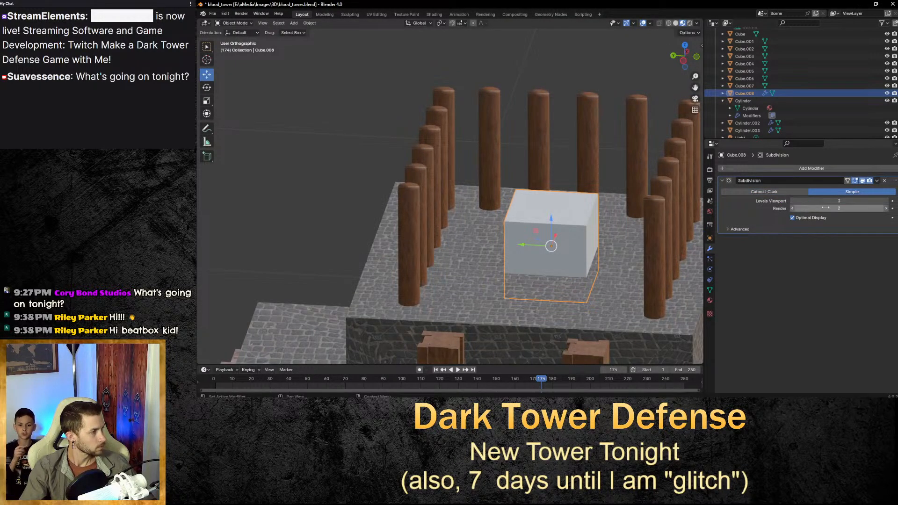
click(795, 192)
click(792, 201)
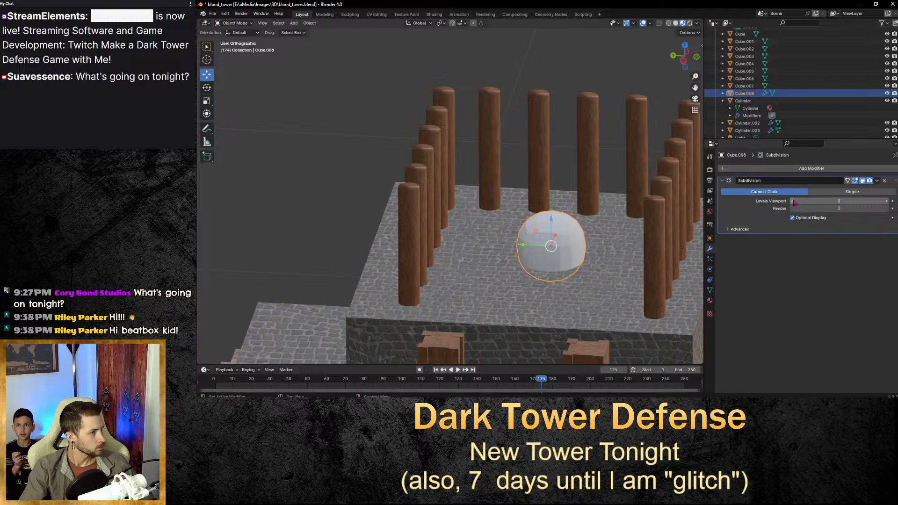
click(792, 201)
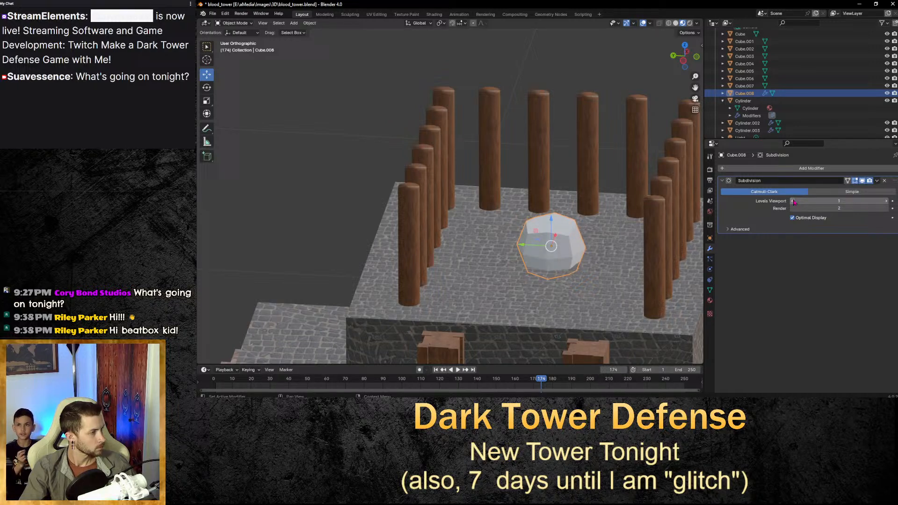
Expand the Subdivision modifier's advanced settings, try other viewport levels and set them to 2.
click(727, 230)
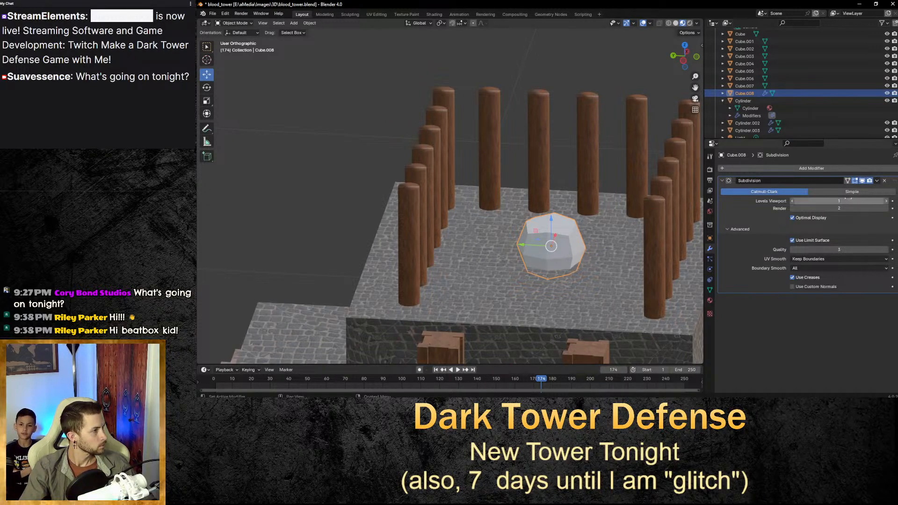
mouse_move(842, 201)
mouse_down()
mouse_move(882, 202)
mouse_move(837, 201)
mouse_move(860, 201)
mouse_up()
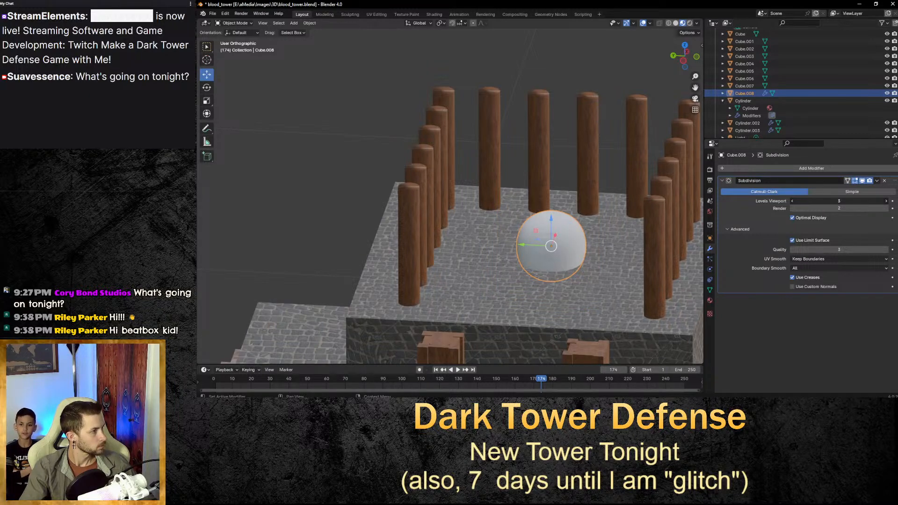
click(792, 201)
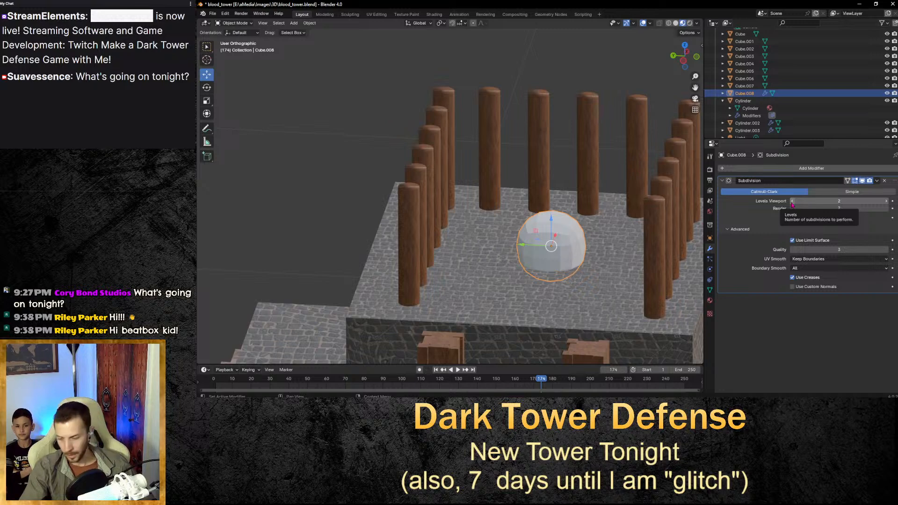
click(793, 202)
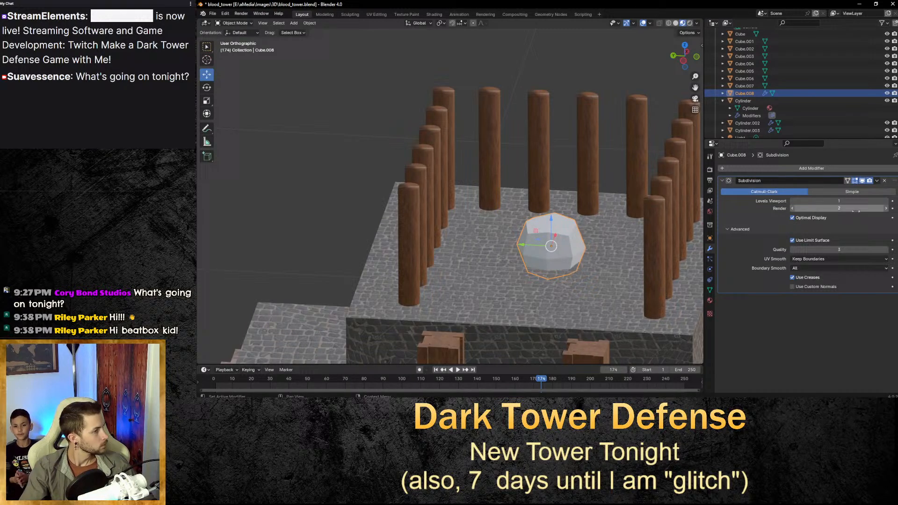
click(883, 200)
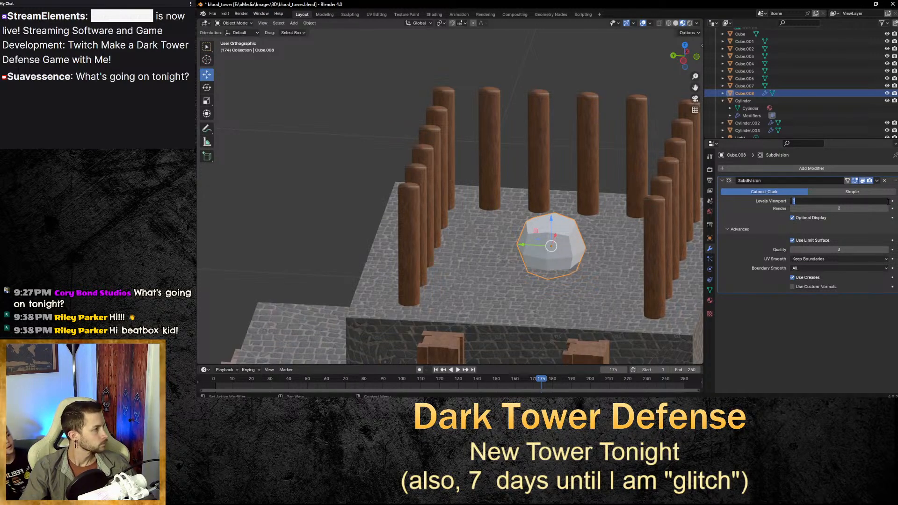
text(2)
key(Return)
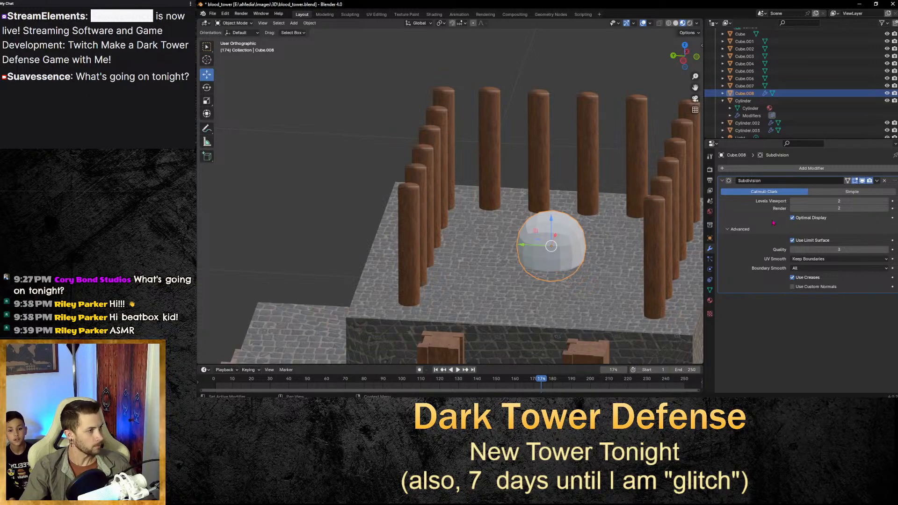
Try Subdivision quality 2, restore it to 3, and compare the Simple subdivision type with Catmull-Clark.
click(794, 250)
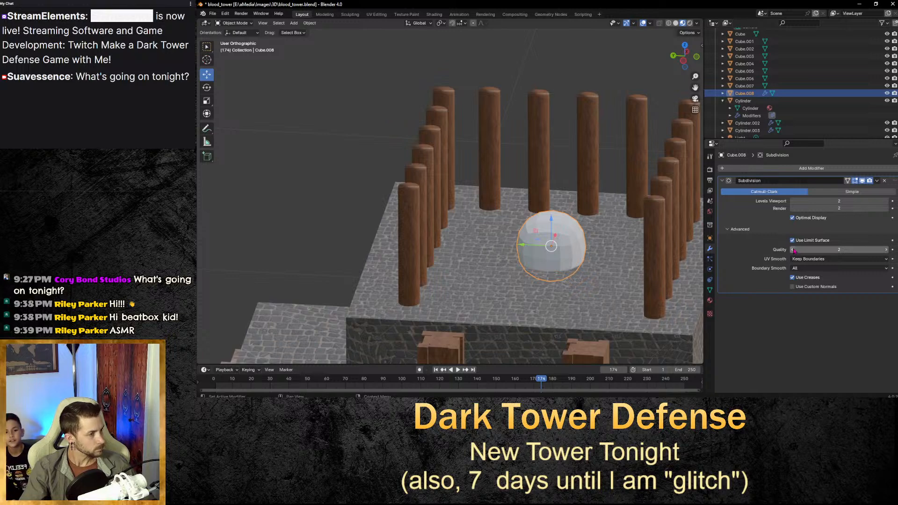
click(887, 251)
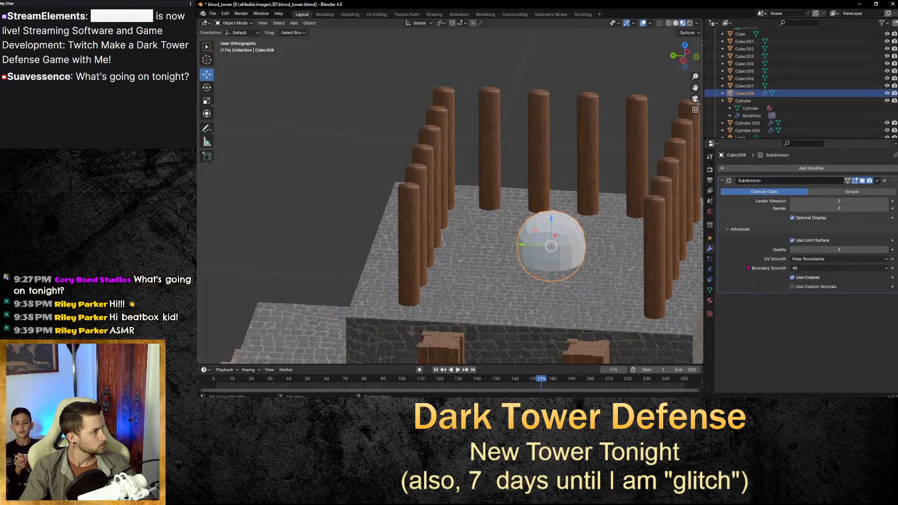
click(824, 193)
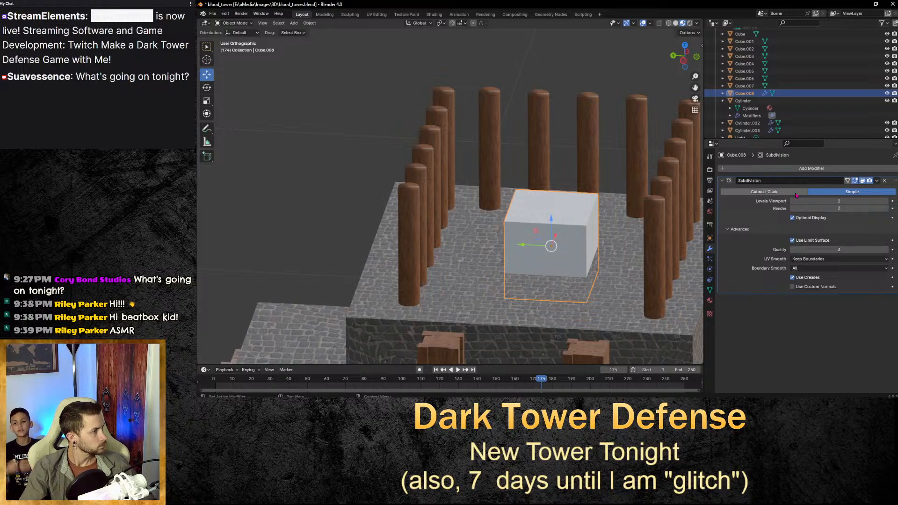
click(796, 195)
click(817, 192)
click(797, 194)
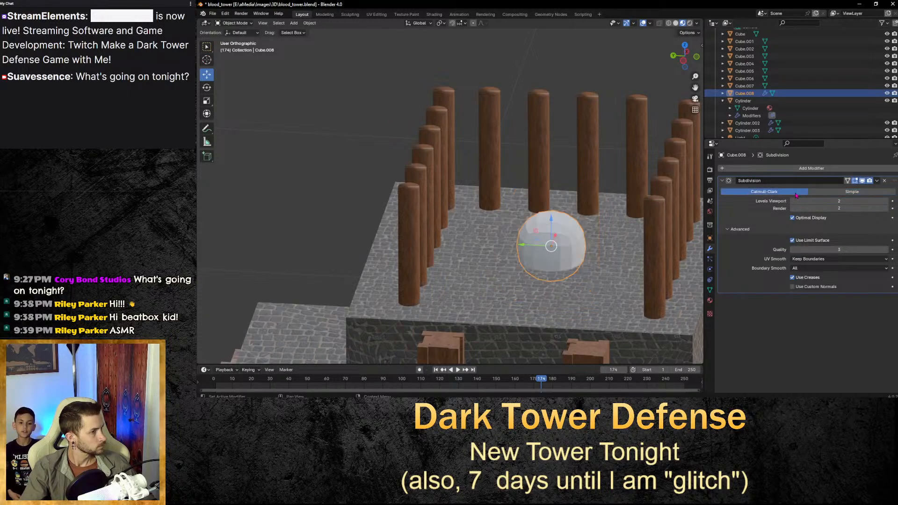
Switch to the Modeling workspace, bevel all edges of the cube between the pillars slightly, and deselect its geometry.
middle_drag(580, 244, 590, 278)
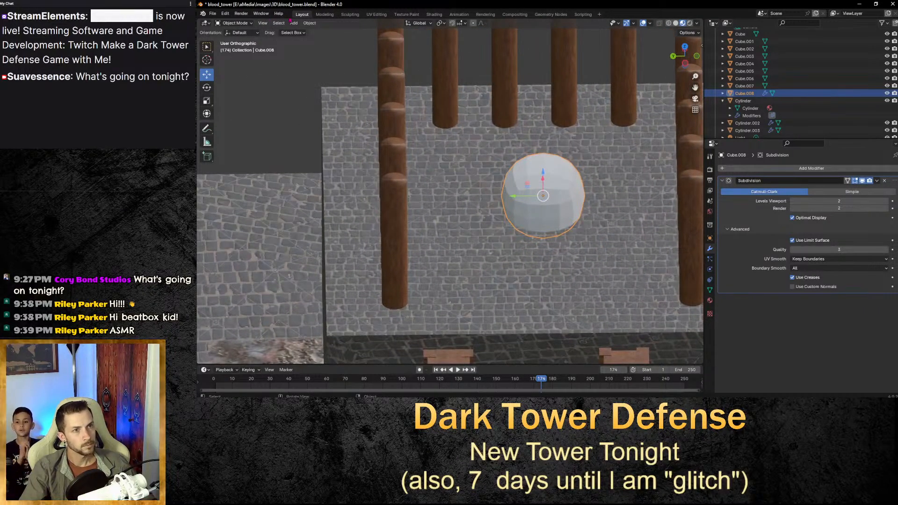
click(324, 15)
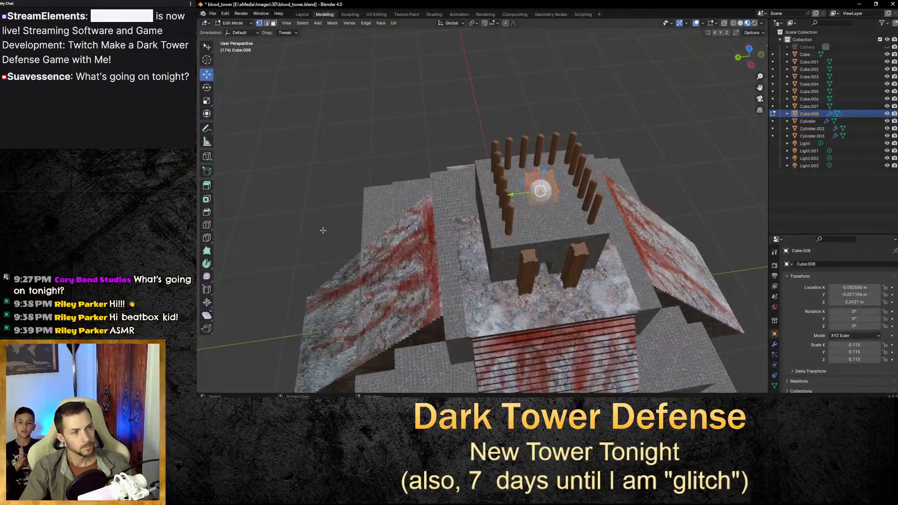
scroll(565, 220, up, 5)
middle_drag(670, 201, 650, 198)
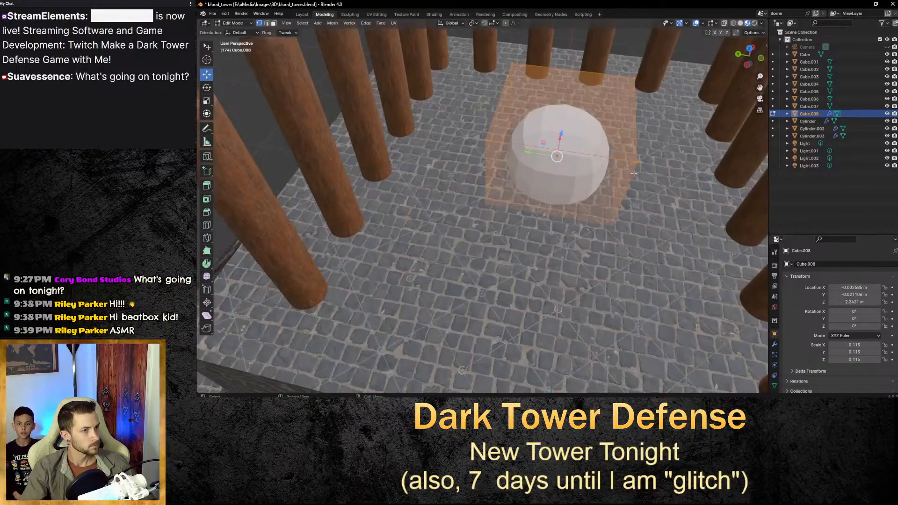
middle_drag(634, 174, 622, 175)
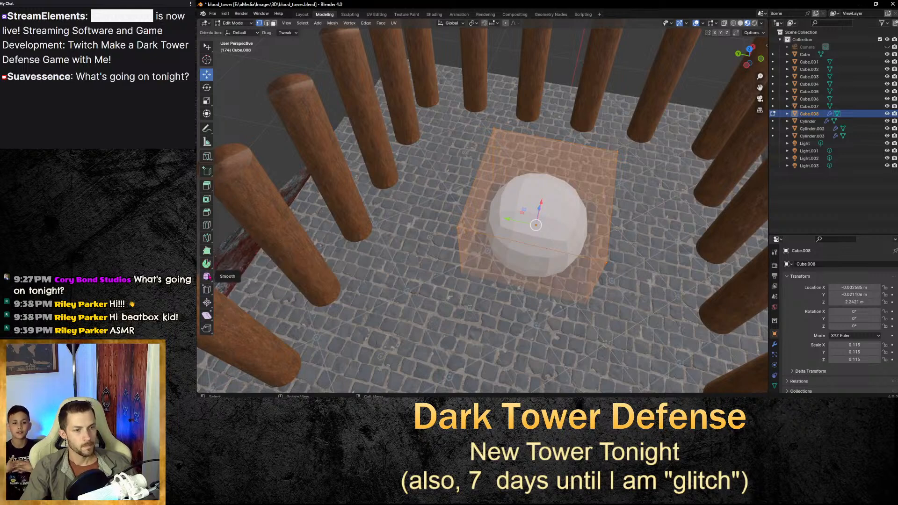
click(207, 212)
mouse_move(540, 206)
mouse_down()
mouse_move(502, 253)
mouse_move(449, 290)
mouse_move(488, 233)
mouse_move(450, 262)
mouse_move(536, 203)
mouse_move(533, 193)
mouse_up()
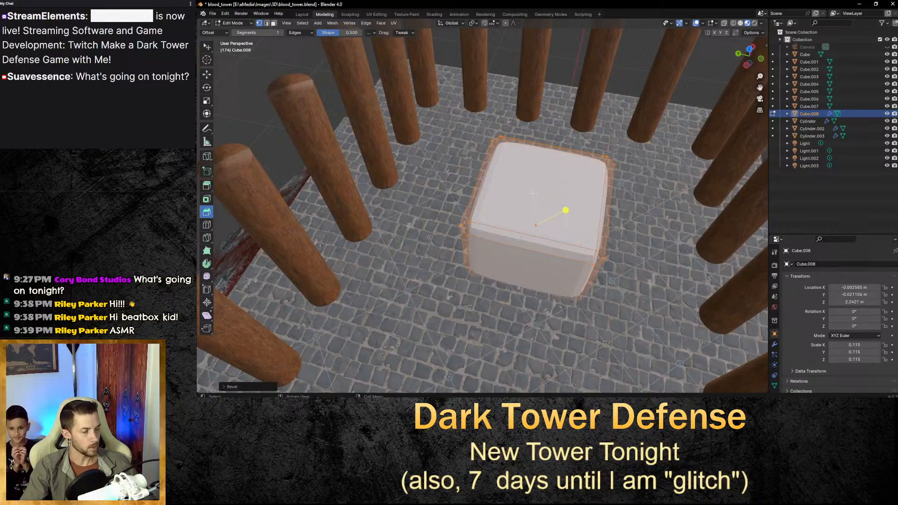
click(633, 71)
middle_drag(633, 70, 476, 142)
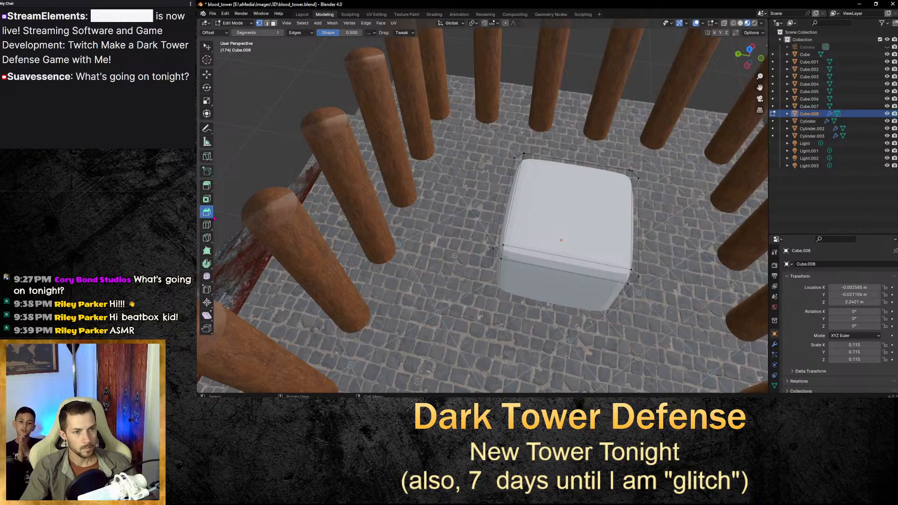
Add three evenly spaced loop cuts in each direction across the cube's top face and deselect the geometry.
click(213, 186)
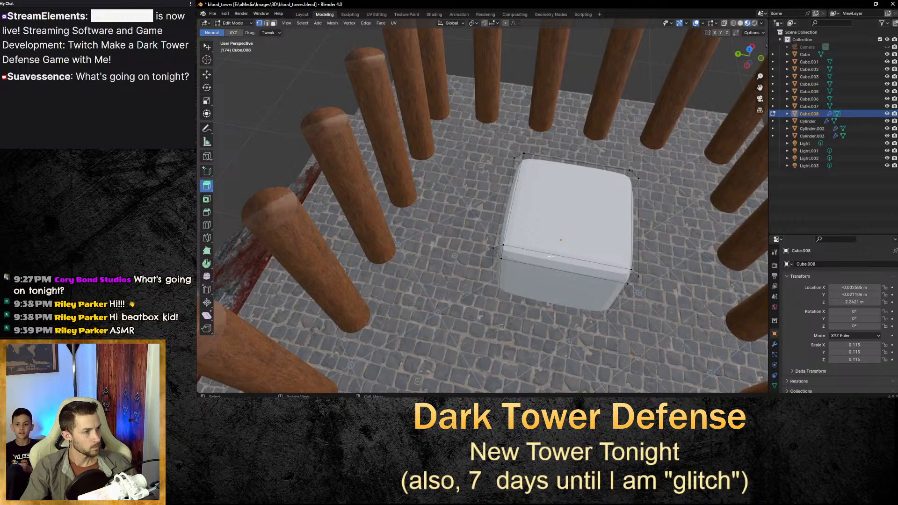
scroll(588, 246, up, 4)
scroll(588, 247, down, 4)
middle_drag(588, 247, 583, 248)
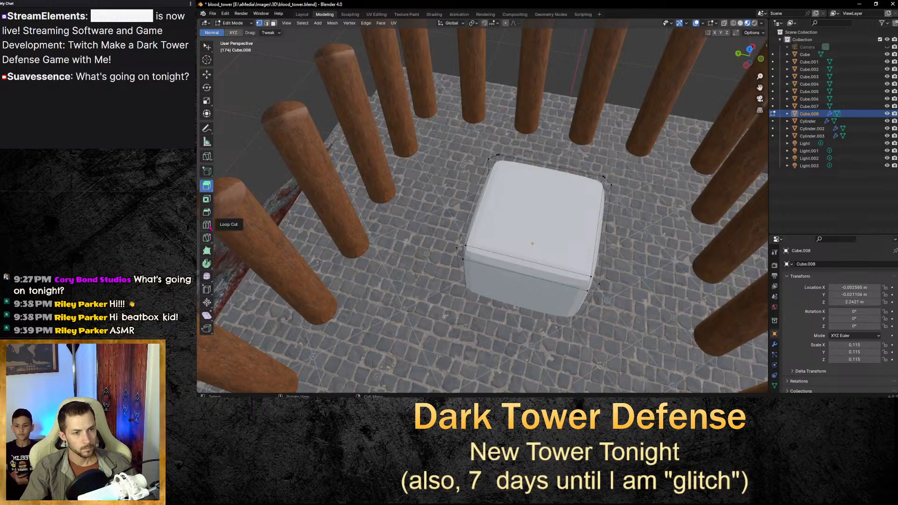
click(209, 227)
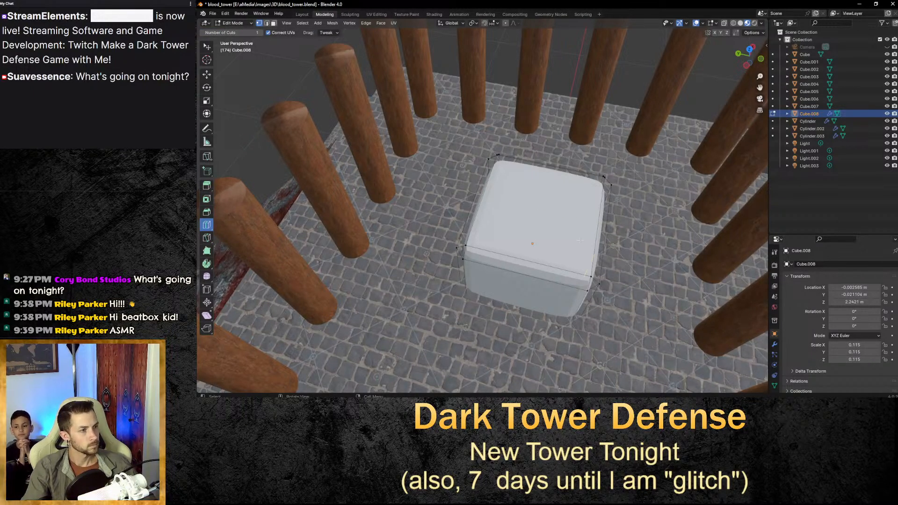
click(552, 255)
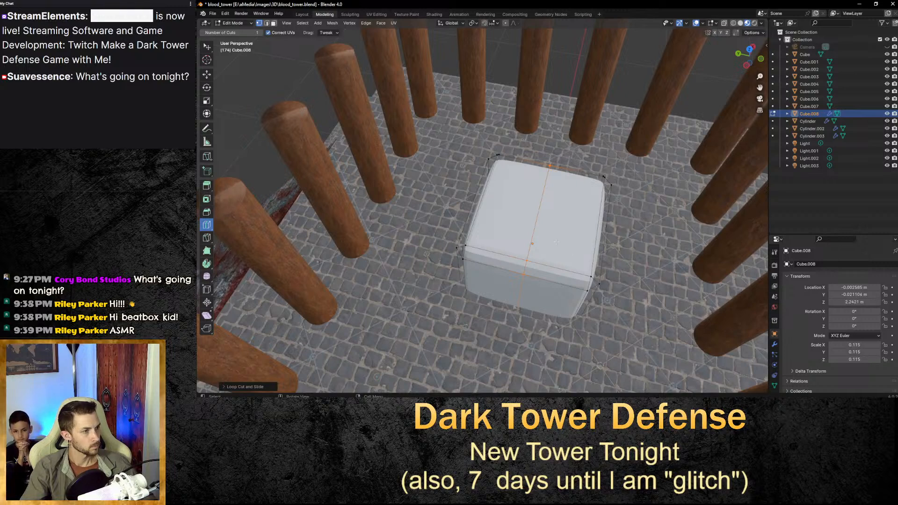
drag(553, 204, 553, 198)
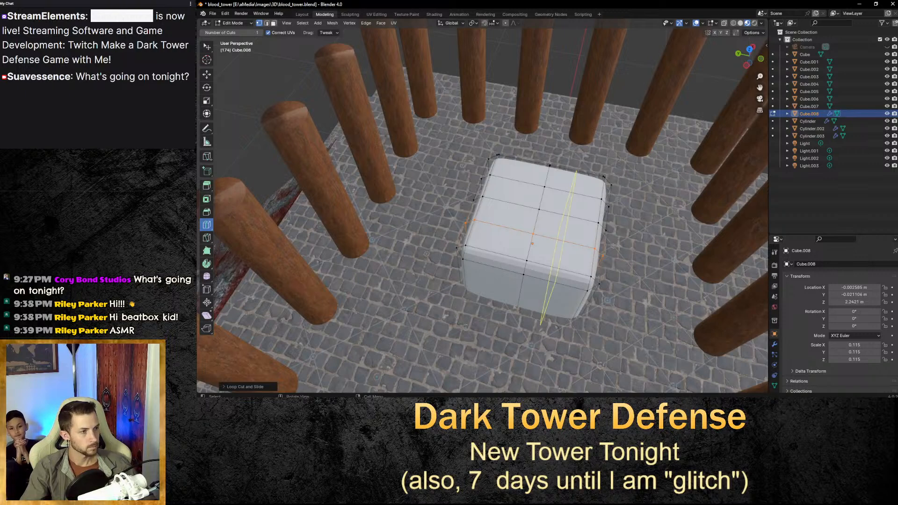
click(558, 271)
click(499, 258)
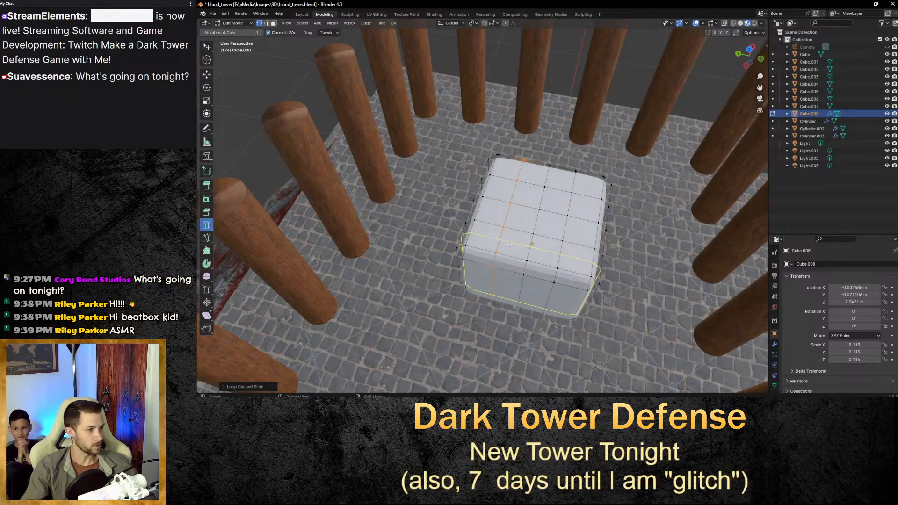
click(291, 83)
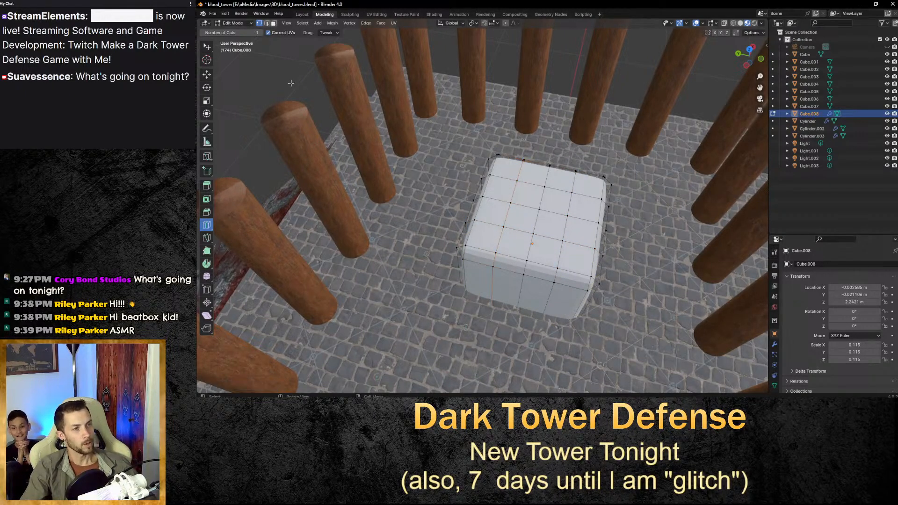
shift+middle_drag(618, 229, 612, 247)
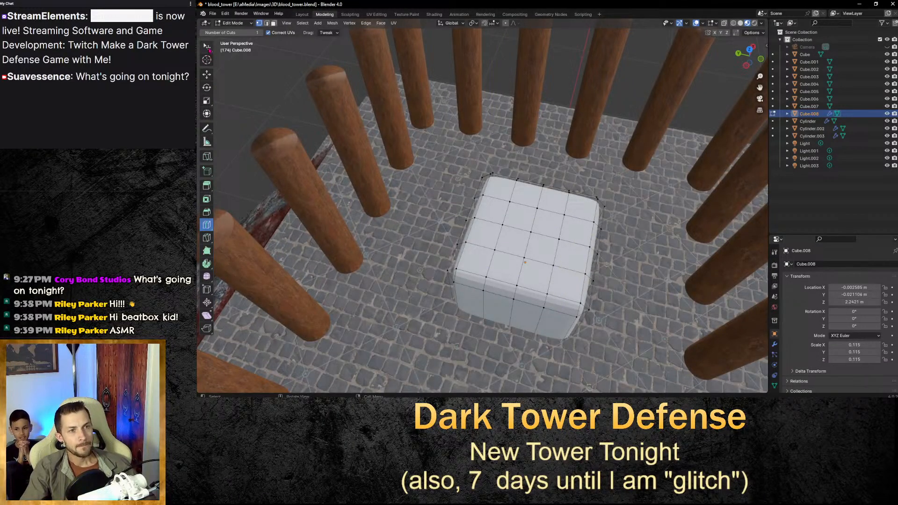
Select the vertices of the four central squares on the cube's top and bevel their edges.
click(207, 47)
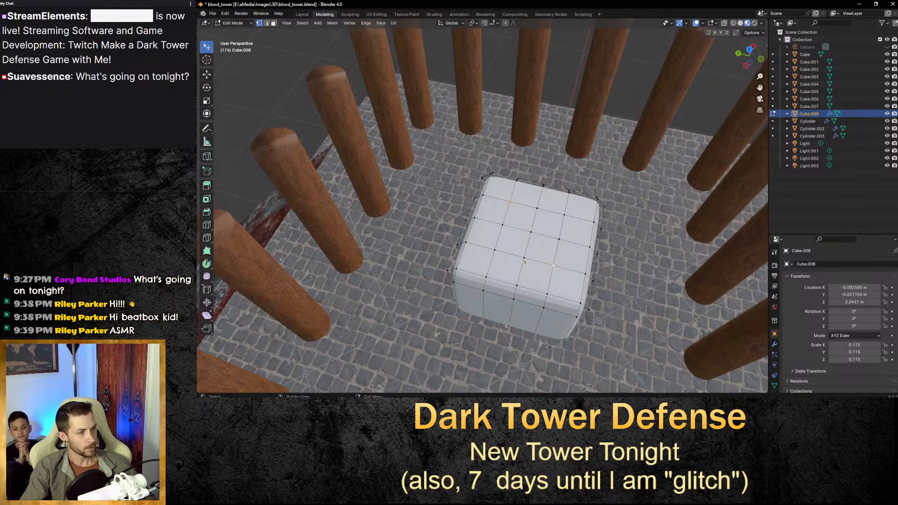
shift+click(537, 209)
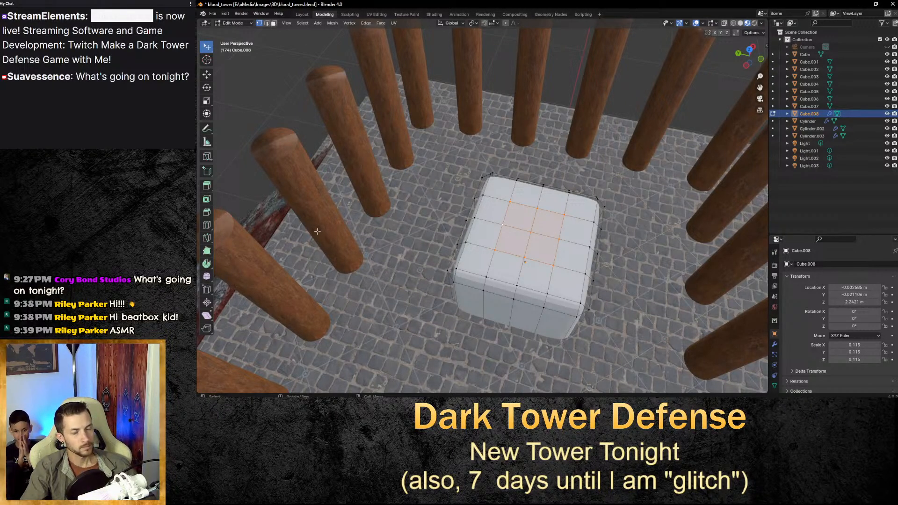
click(207, 212)
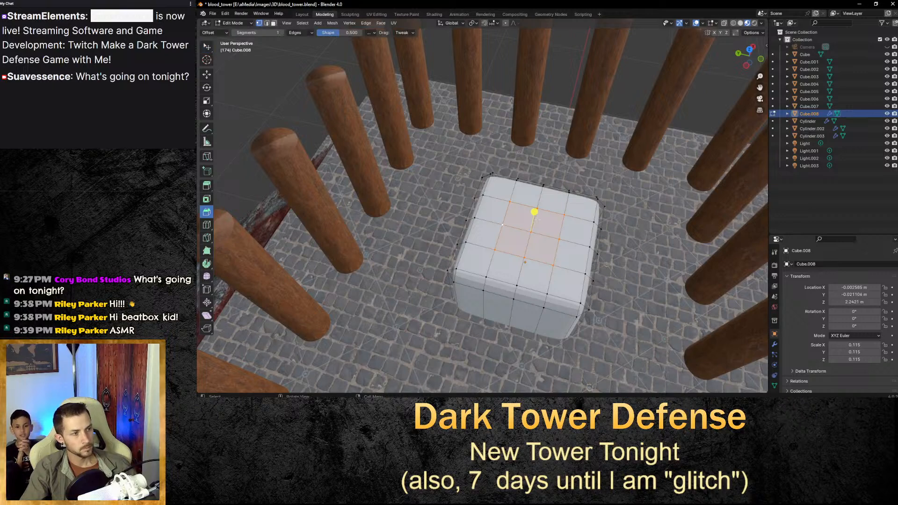
middle_drag(534, 212, 531, 85)
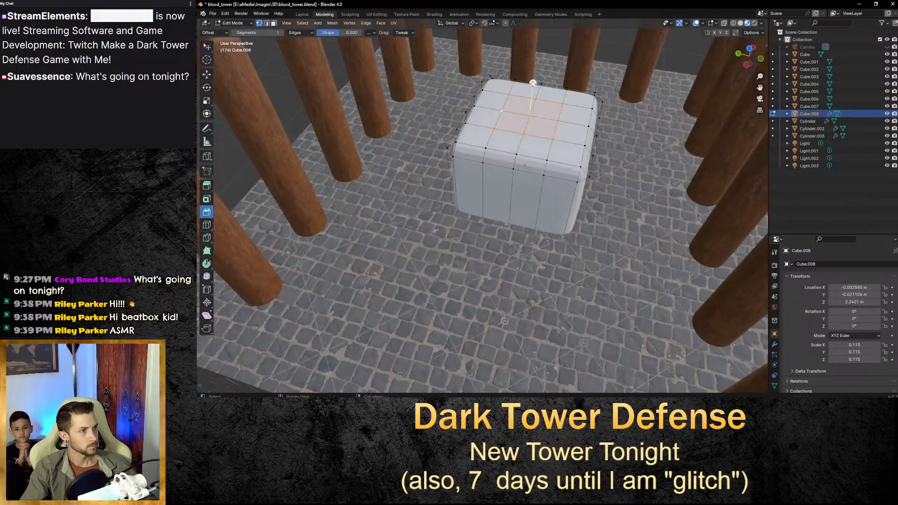
drag(531, 85, 524, 167)
shift+middle_drag(629, 75, 615, 24)
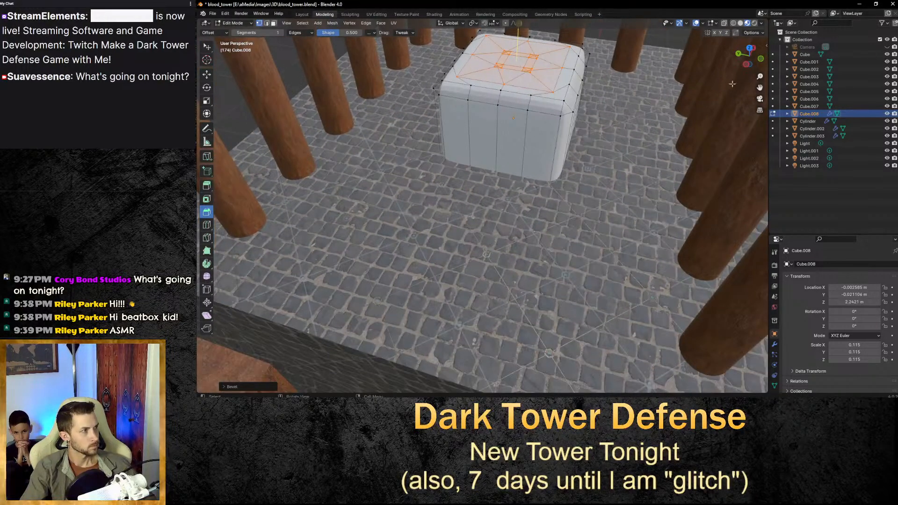
middle_drag(732, 83, 605, 121)
Restore the beveled top selection and extrude it slightly downward to form a shallow recess in the cube.
click(598, 63)
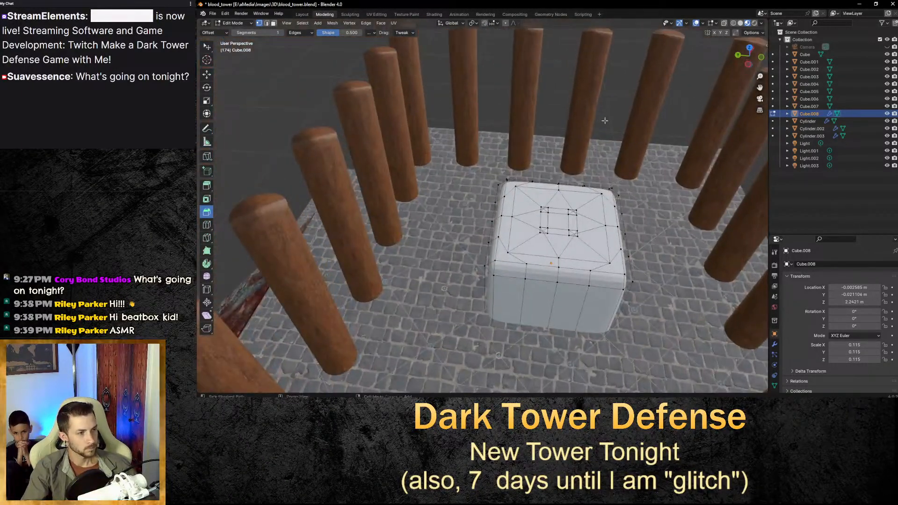
key(ctrl+z)
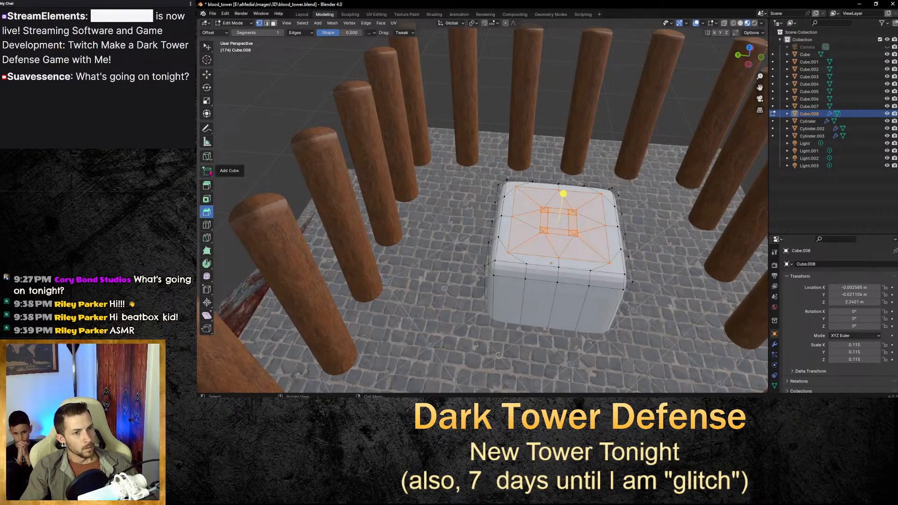
click(206, 186)
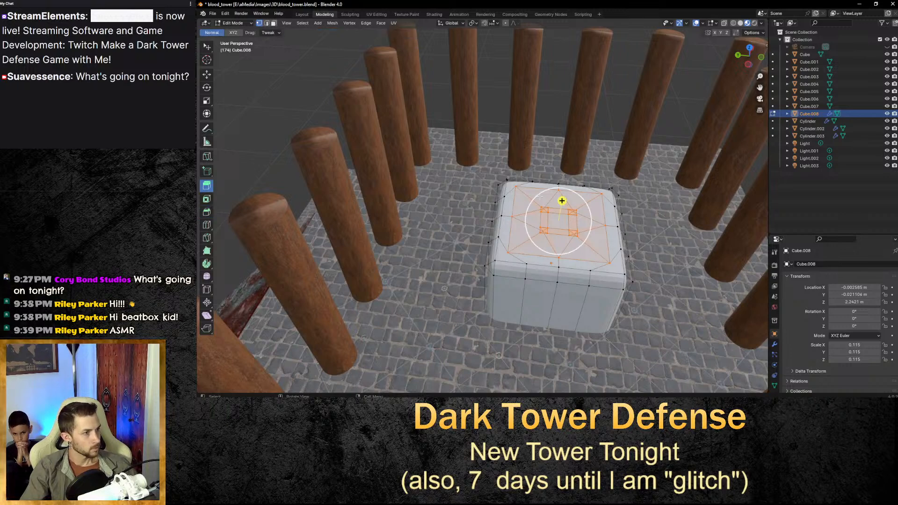
drag(563, 205, 561, 214)
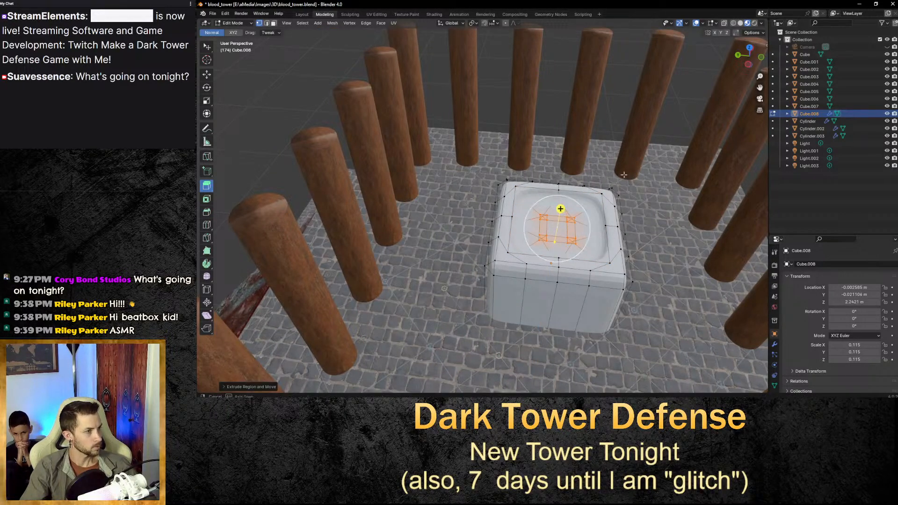
middle_drag(562, 213, 744, 93)
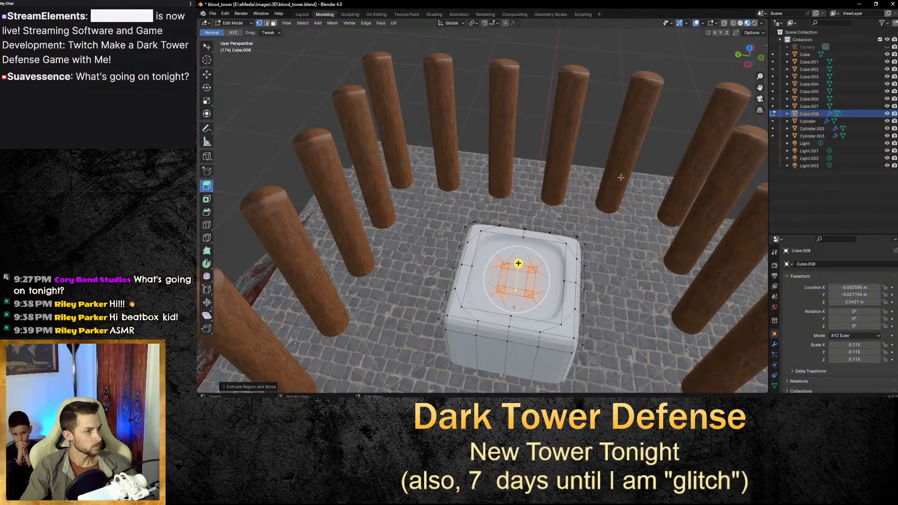
Examine the recessed cube with rendered lighting in the Shading workspace.
scroll(708, 83, down, 6)
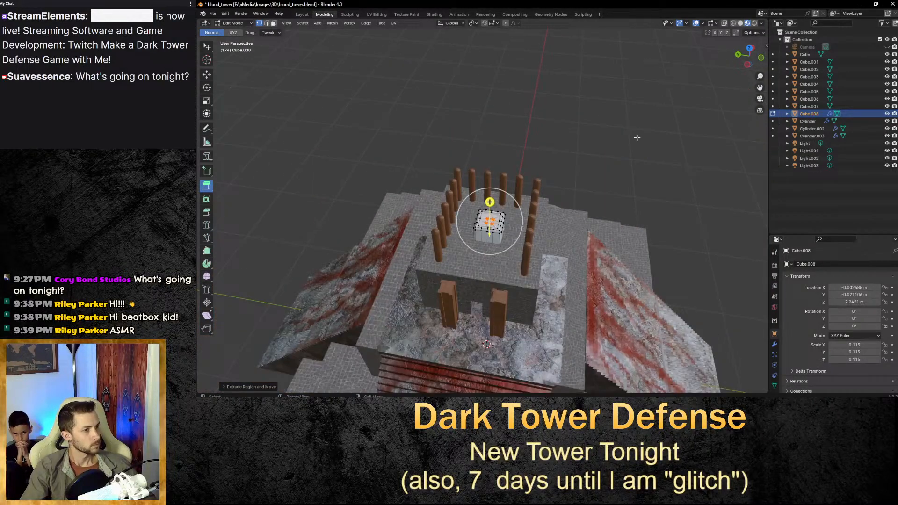
click(434, 14)
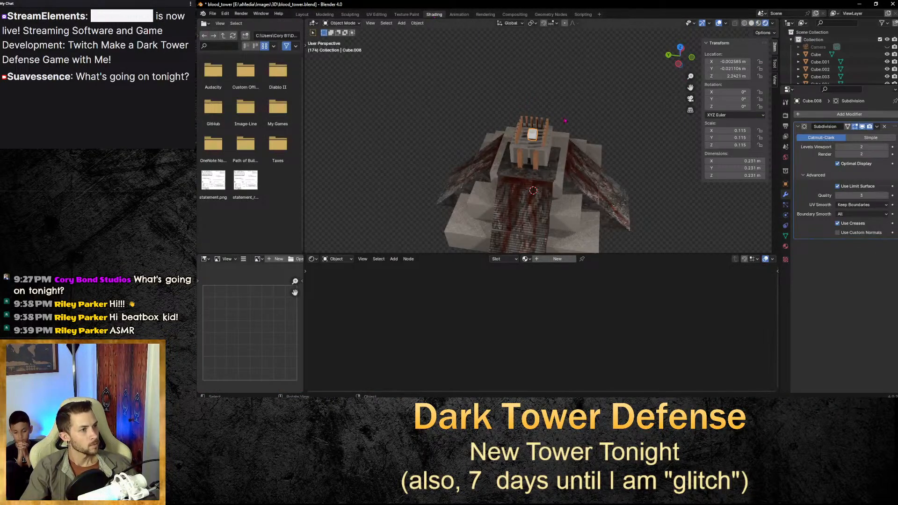
scroll(564, 120, up, 8)
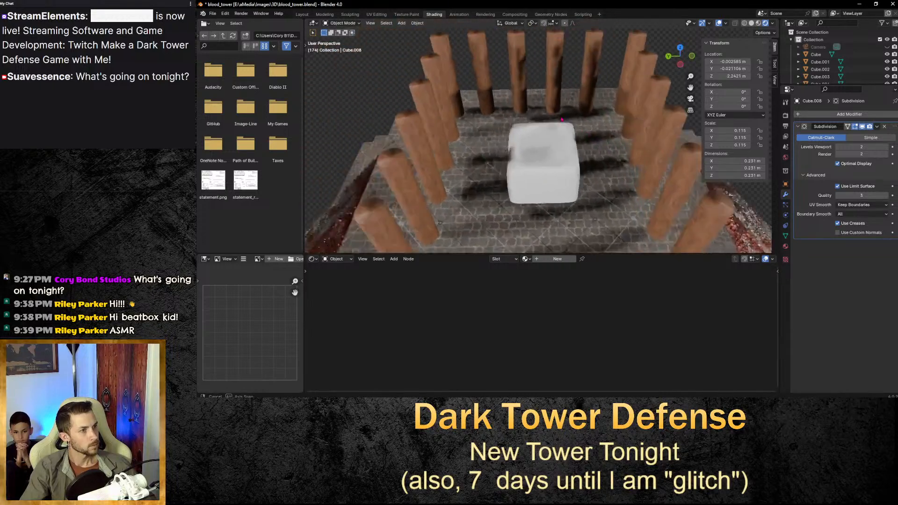
mouse_move(562, 119)
middle_down()
mouse_move(600, 125)
mouse_move(560, 121)
middle_up()
scroll(559, 114, down, 4)
Return to the Layout workspace and lower the recessed cube about 0.098 m along Z into the roof surface.
click(302, 15)
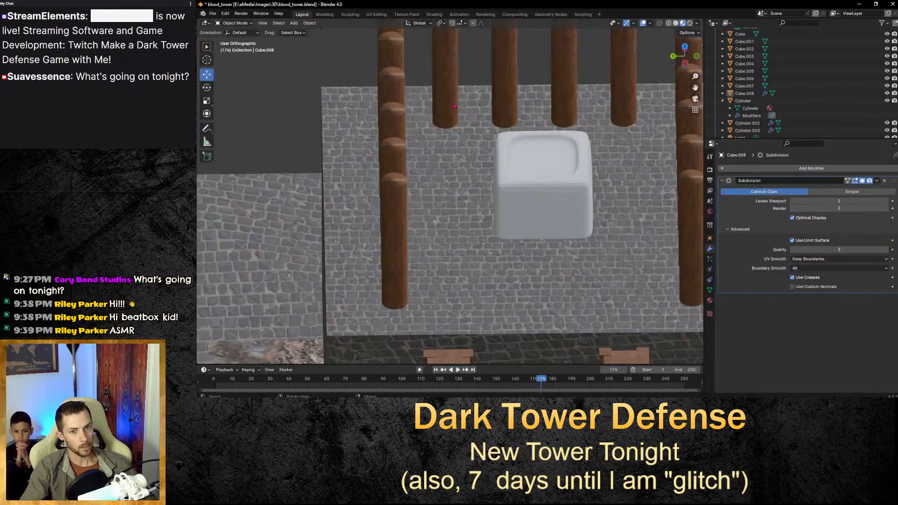
scroll(542, 133, up, 2)
scroll(555, 180, down, 1)
click(557, 184)
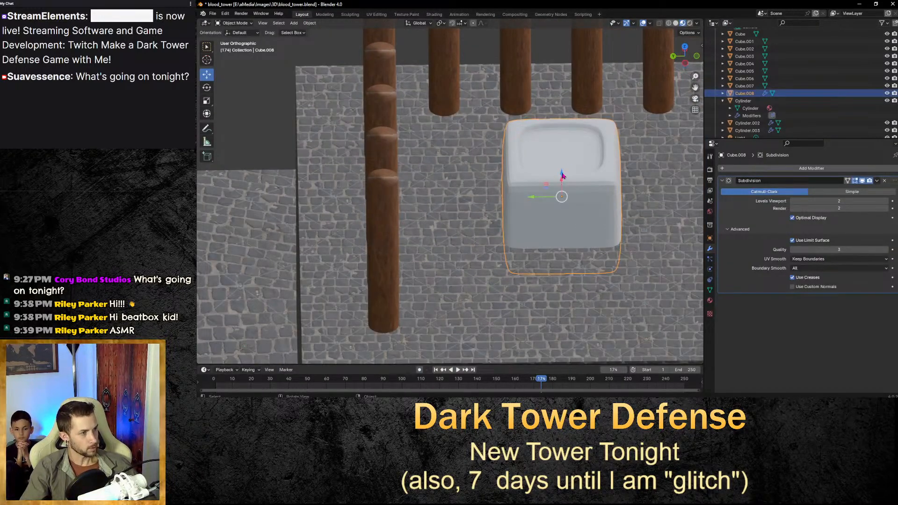
middle_drag(563, 175, 482, 156)
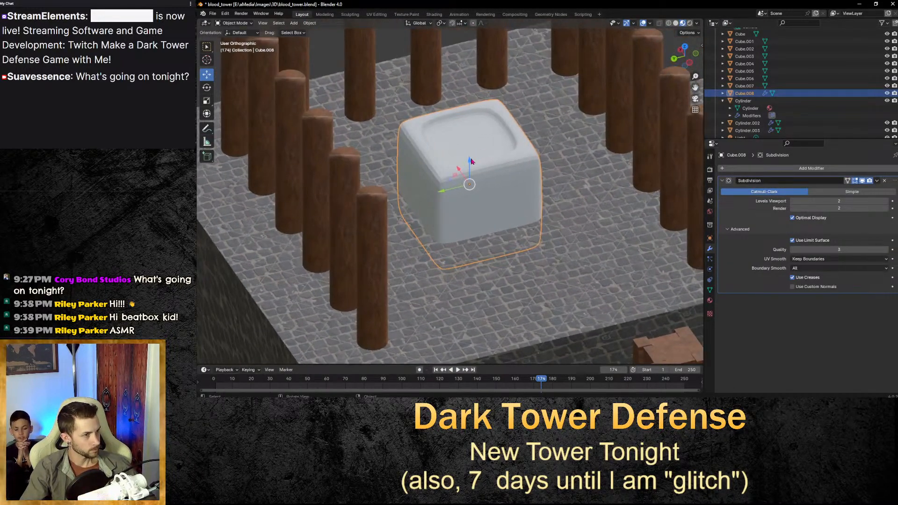
drag(472, 161, 482, 201)
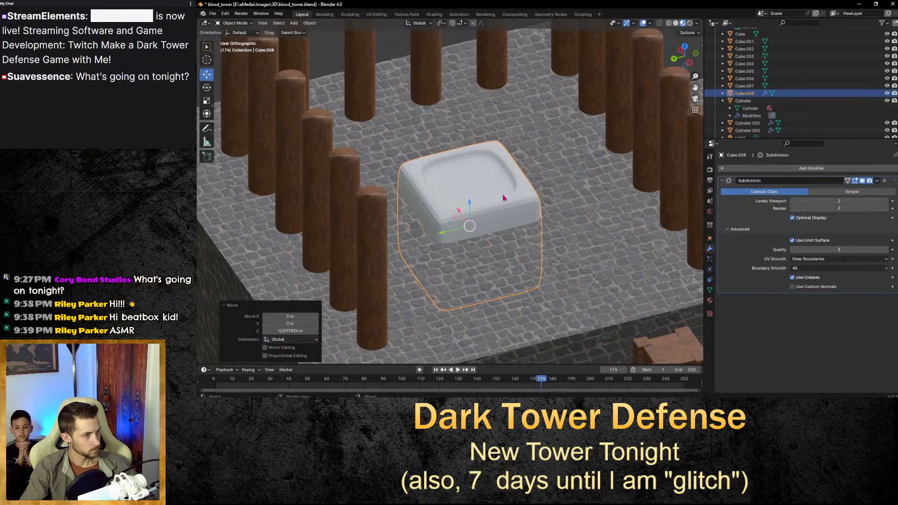
Flatten the recessed block to 0.449 of its height along Z and raise it about 0.082 m above the roof surface.
key(s)
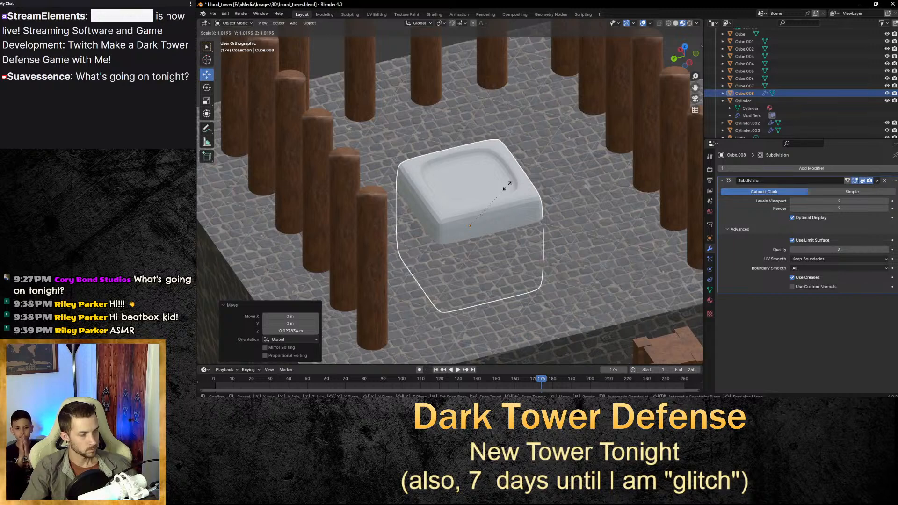
key(z)
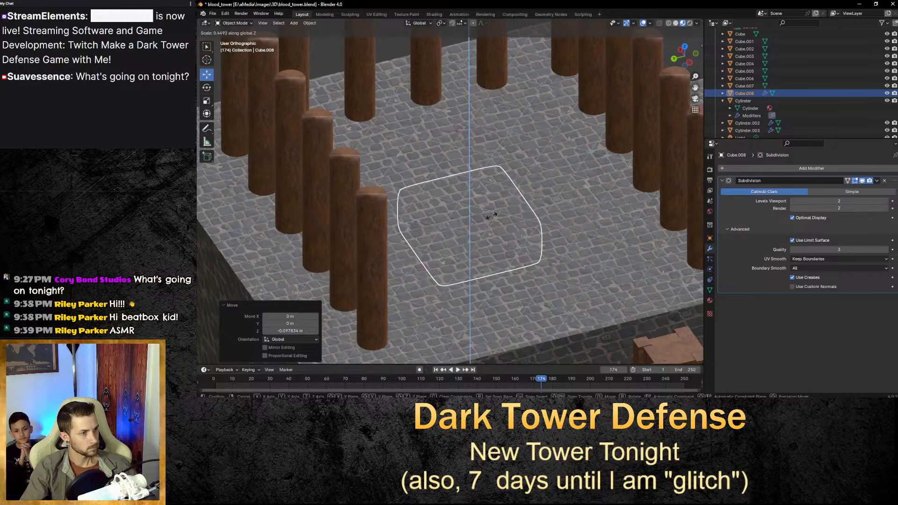
click(492, 219)
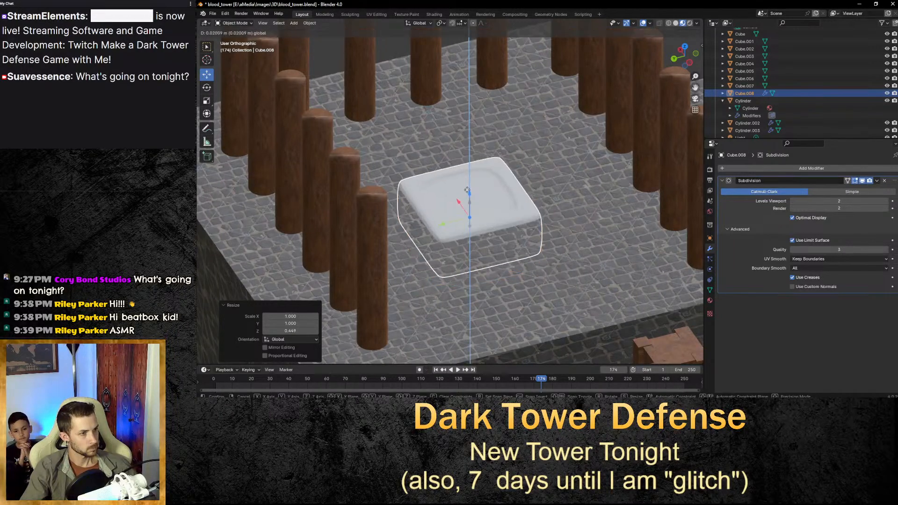
drag(469, 205, 469, 166)
middle_drag(590, 158, 567, 159)
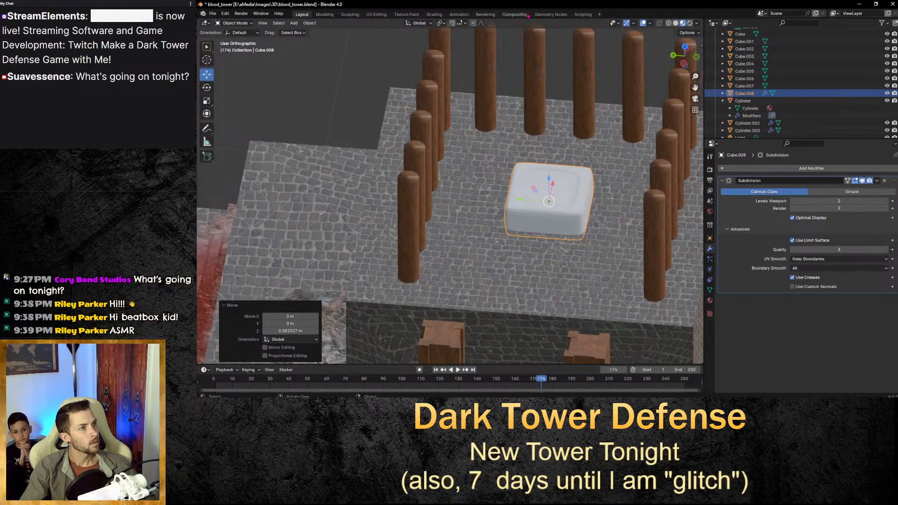
Switch to the Shading workspace and check the flattened block and the viewport's sidebar tabs.
click(434, 15)
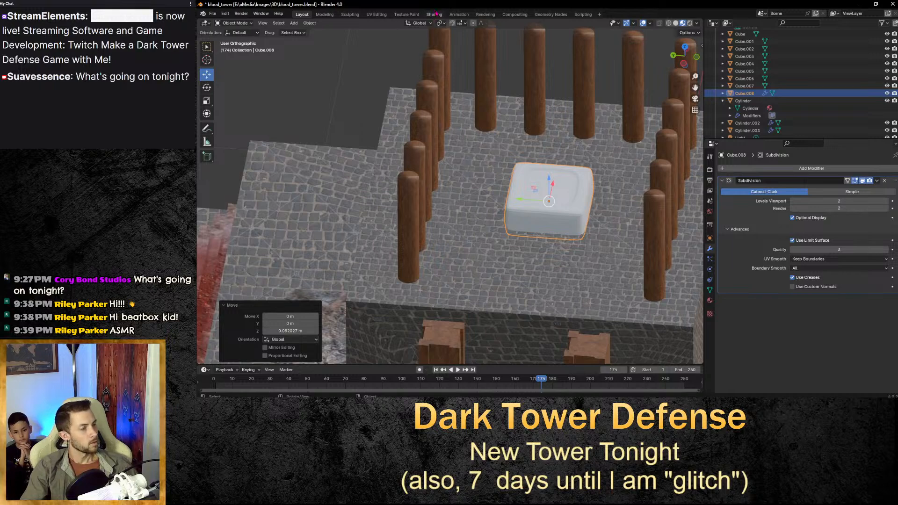
scroll(597, 137, up, 8)
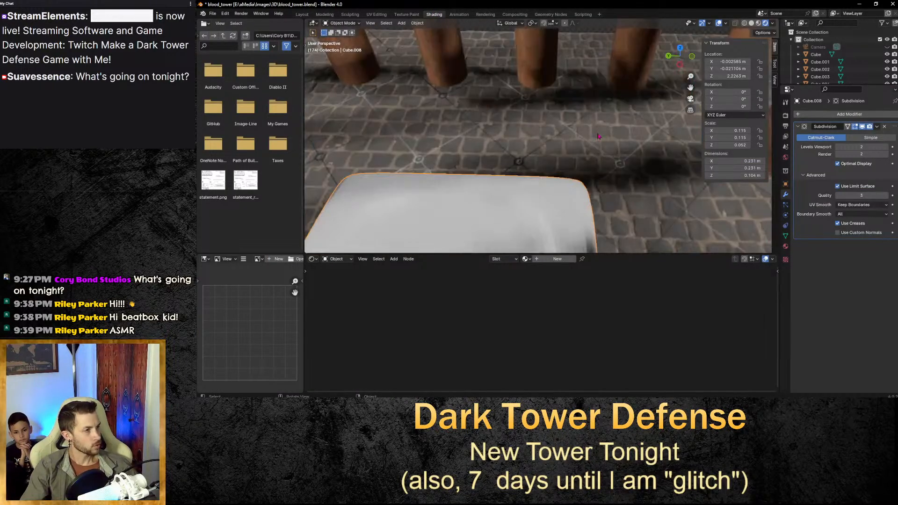
scroll(601, 136, down, 3)
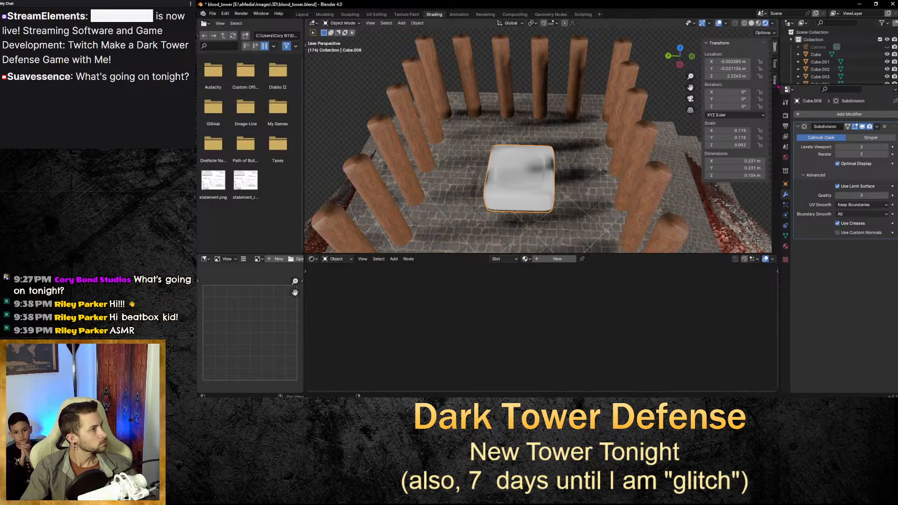
click(775, 80)
click(776, 47)
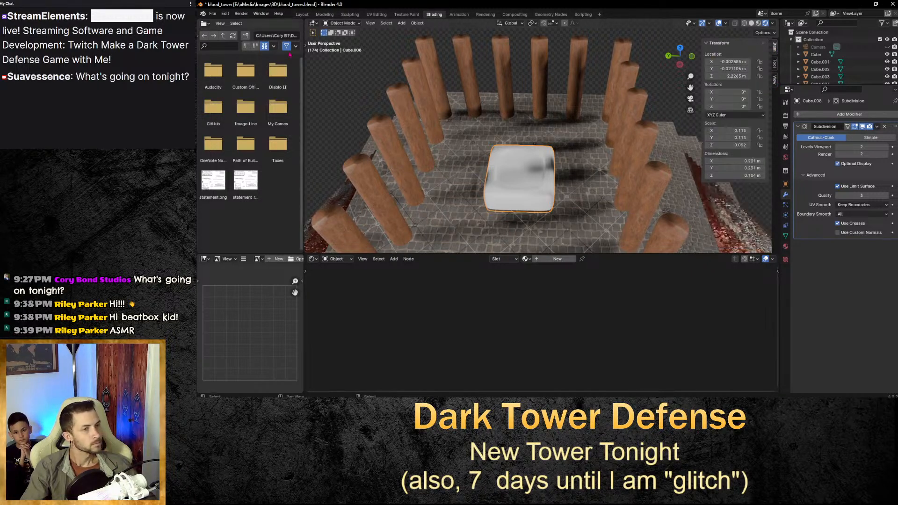
Open the add-on preferences and replace the search term with "po".
click(214, 13)
click(228, 13)
click(228, 13)
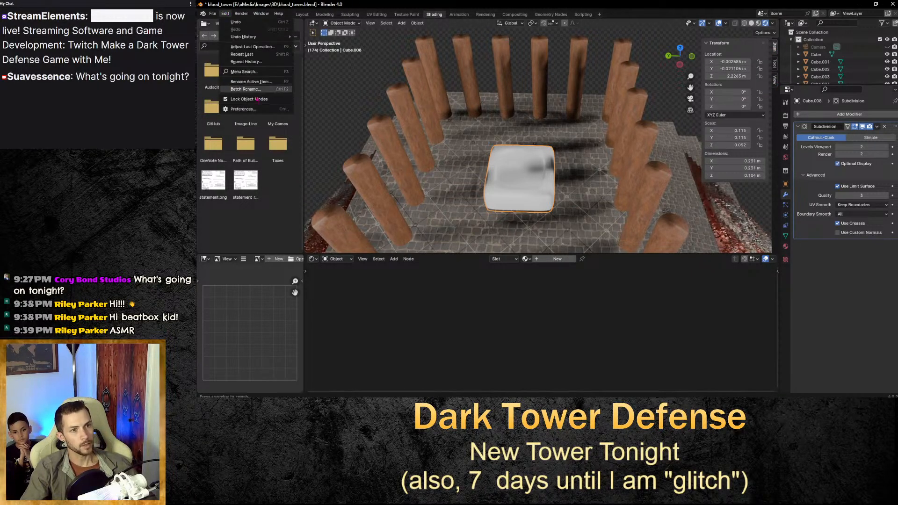
click(234, 110)
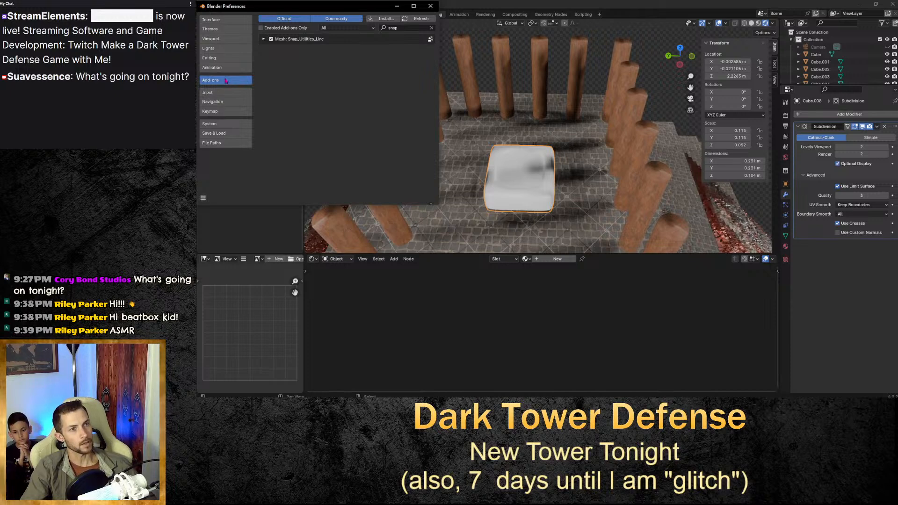
click(400, 28)
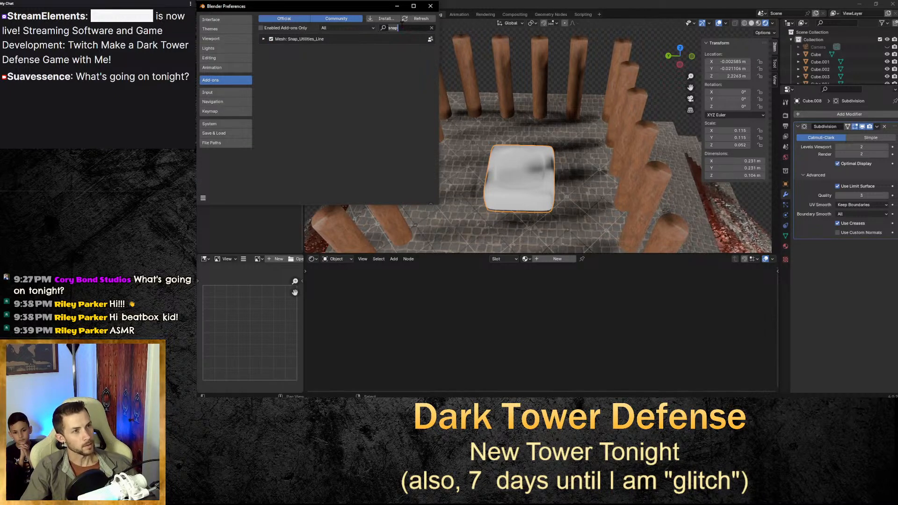
key(BackSpace)
key(BackSpace)
key(BackSpace)
key(BackSpace)
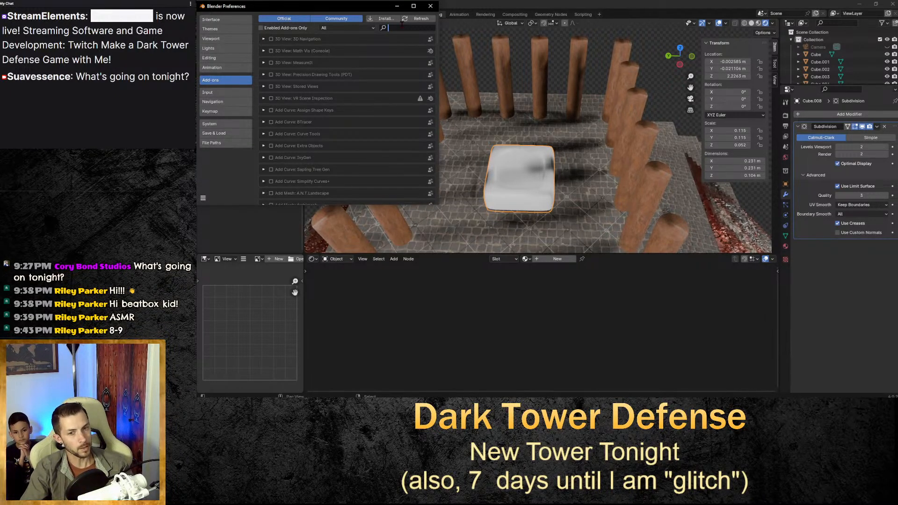
text(po)
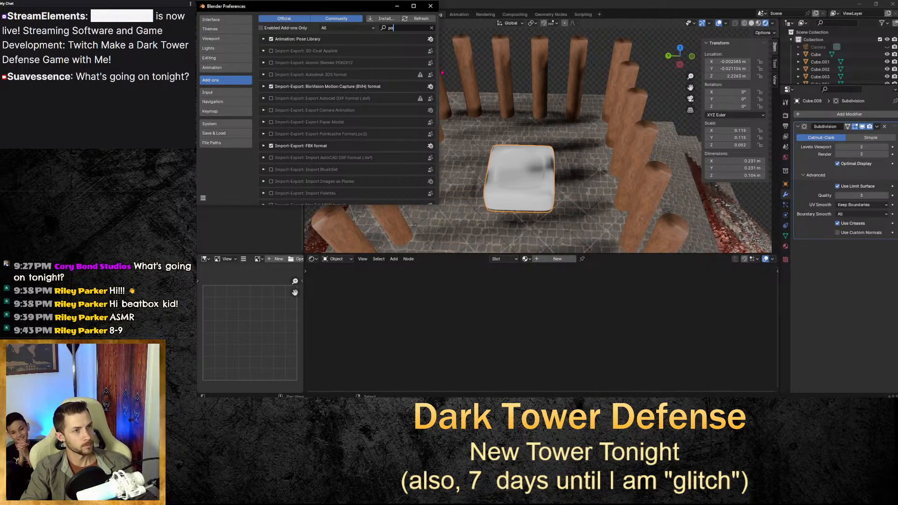
Examine the add-ons matching "po" from the start to the end of the list for the wanted add-on.
click(212, 67)
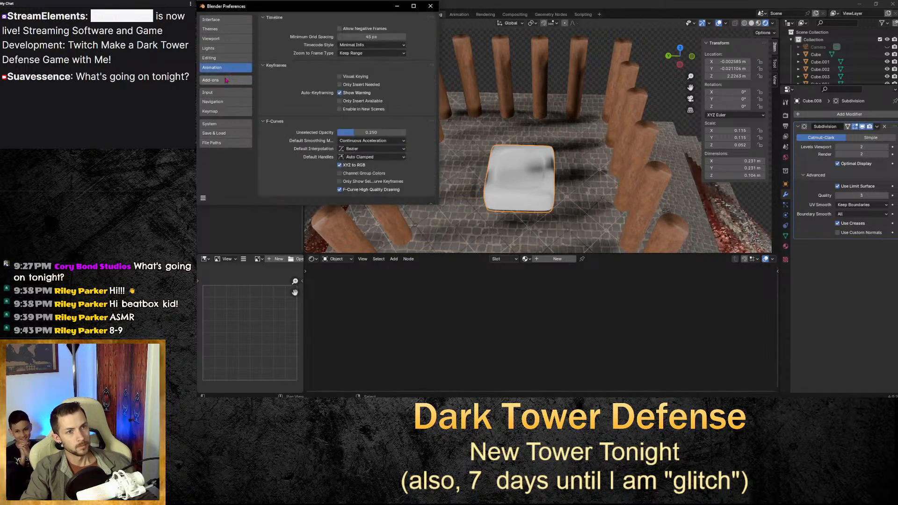
click(210, 80)
scroll(338, 78, down, 3)
scroll(338, 78, down, 5)
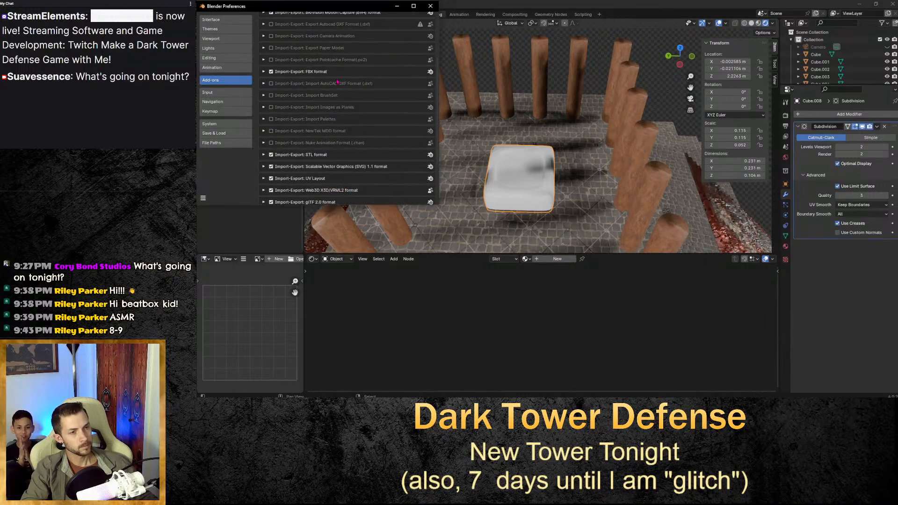
scroll(336, 88, down, 2)
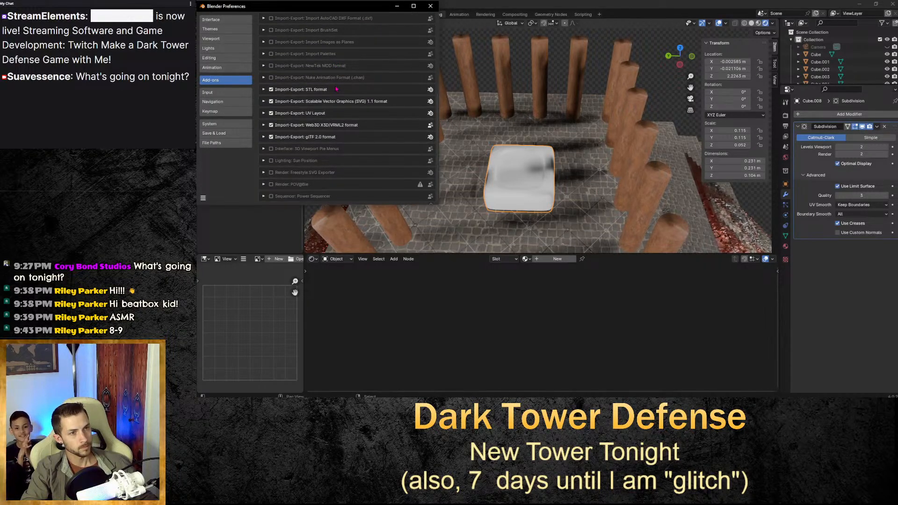
scroll(336, 89, up, 10)
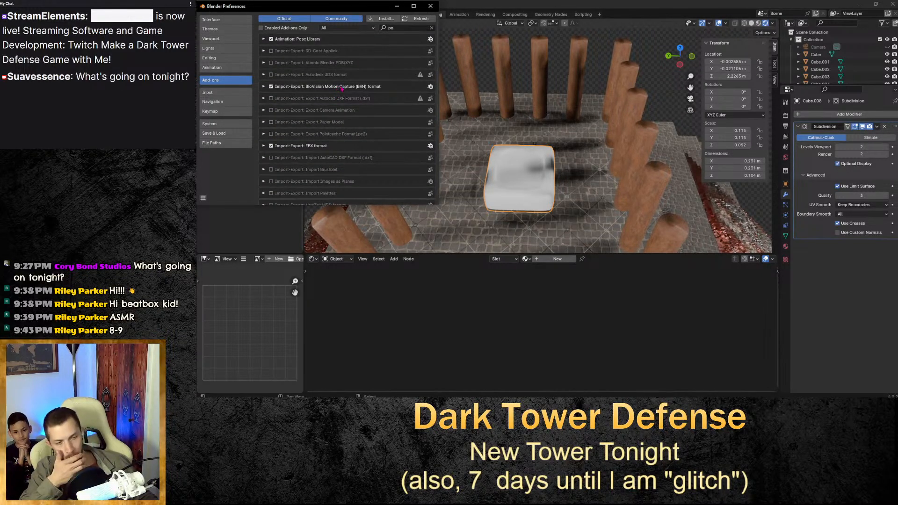
scroll(351, 88, down, 9)
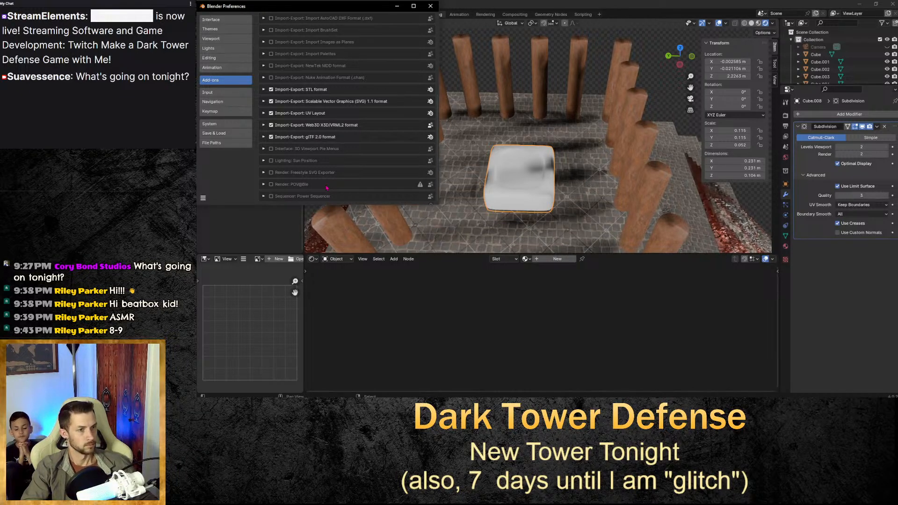
scroll(327, 188, up, 6)
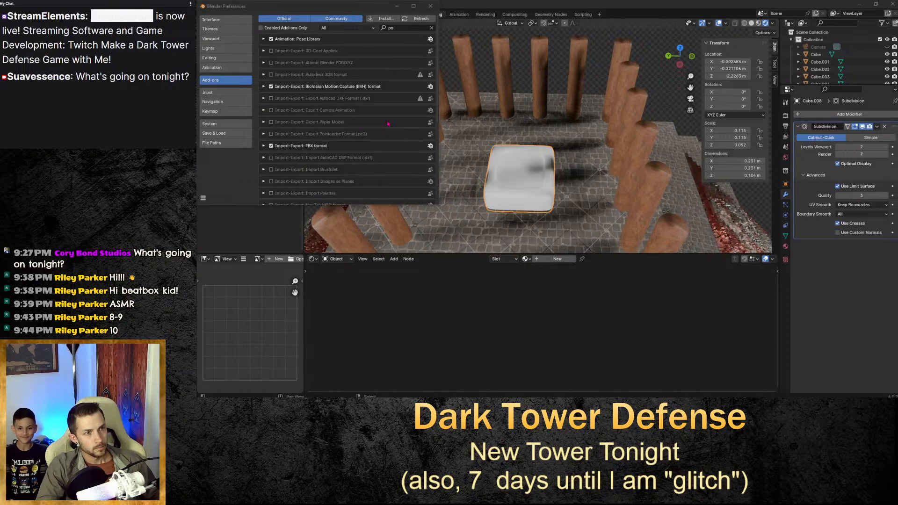
scroll(388, 123, down, 5)
scroll(391, 138, up, 5)
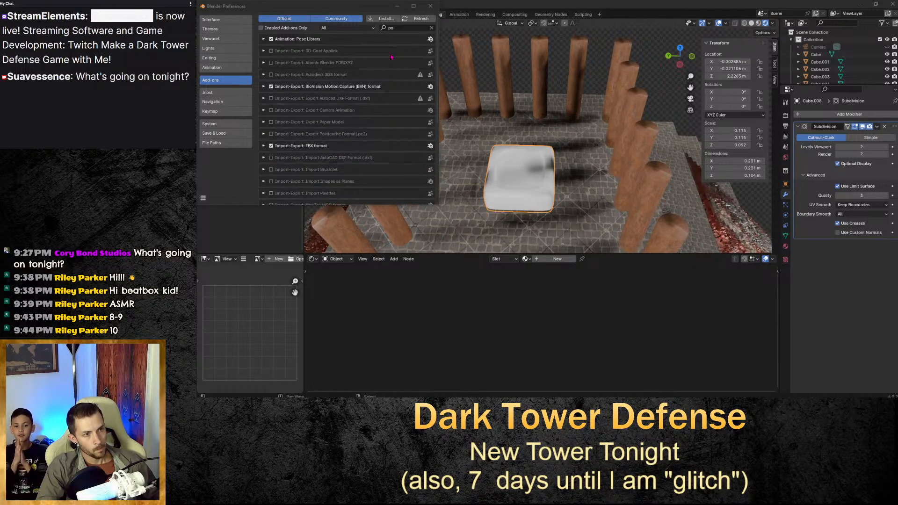
scroll(391, 56, down, 3)
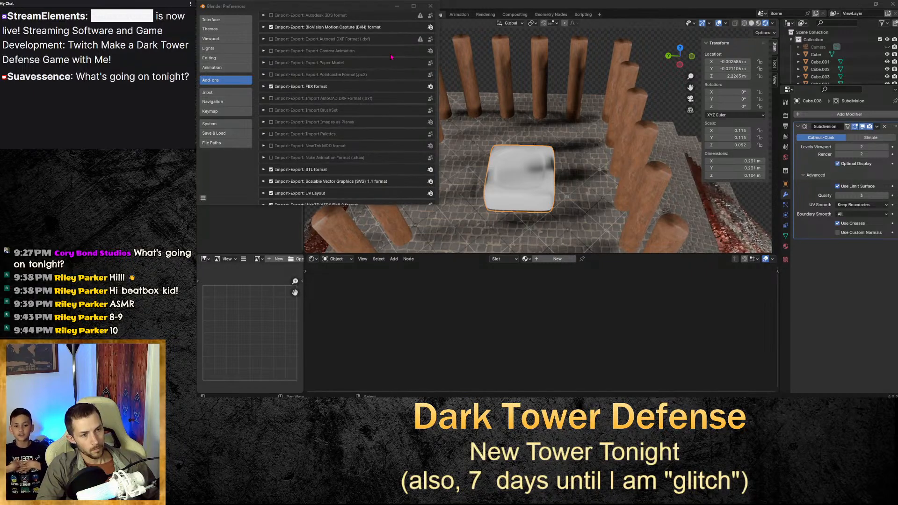
scroll(391, 57, down, 3)
scroll(391, 57, down, 1)
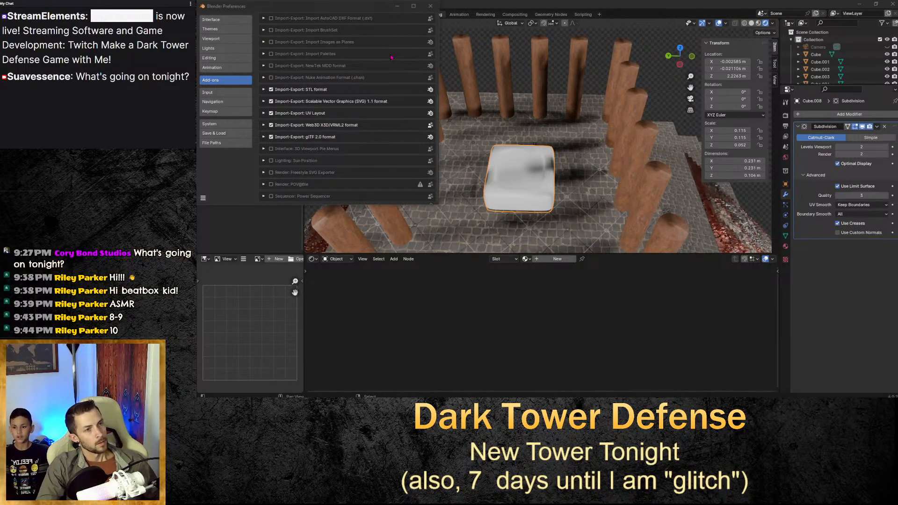
scroll(392, 63, up, 10)
Clear the add-on search and look through the complete list of available add-ons.
click(398, 28)
text(po)
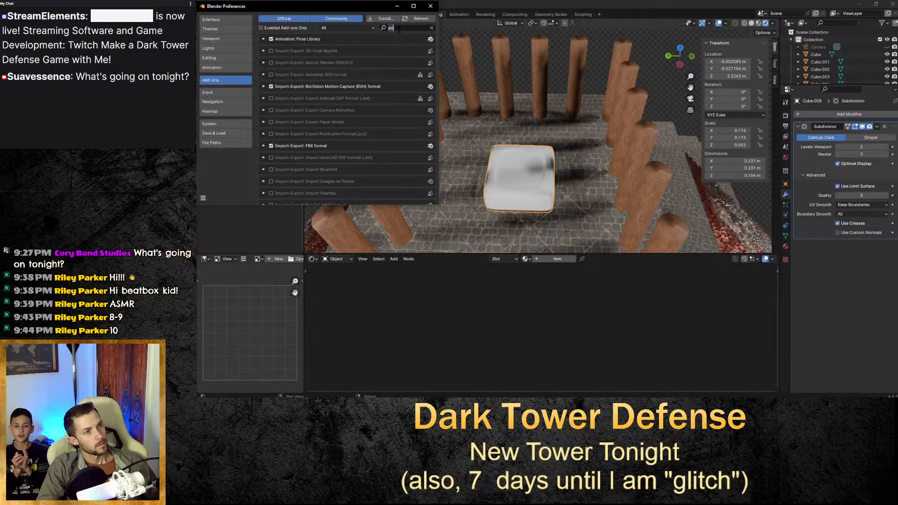
key(BackSpace)
key(BackSpace)
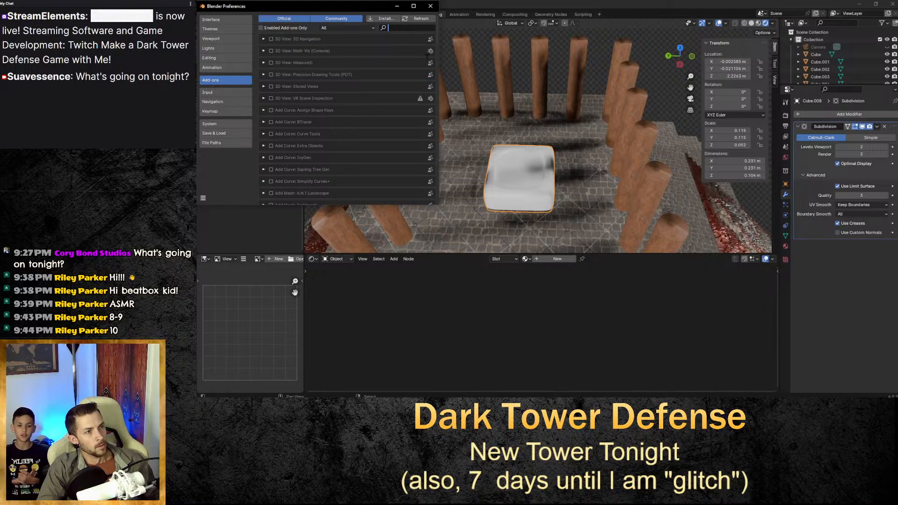
scroll(421, 173, down, 20)
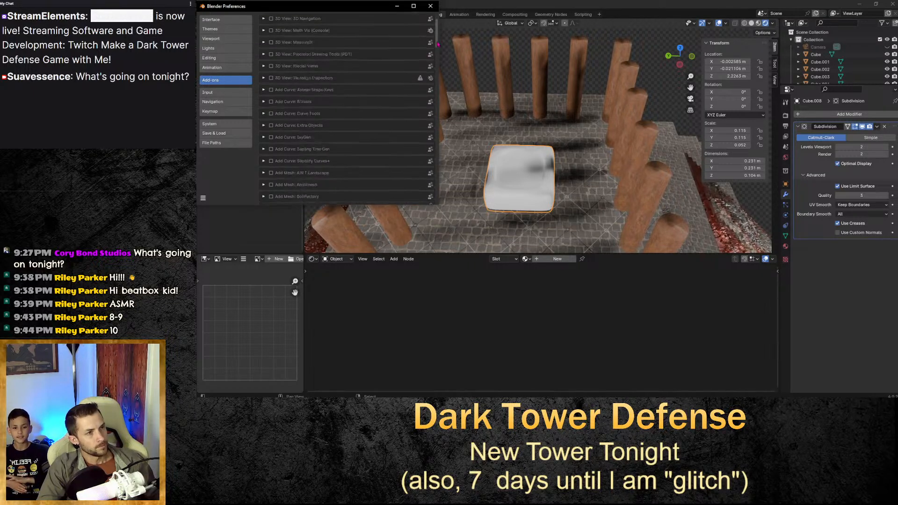
scroll(421, 173, down, 15)
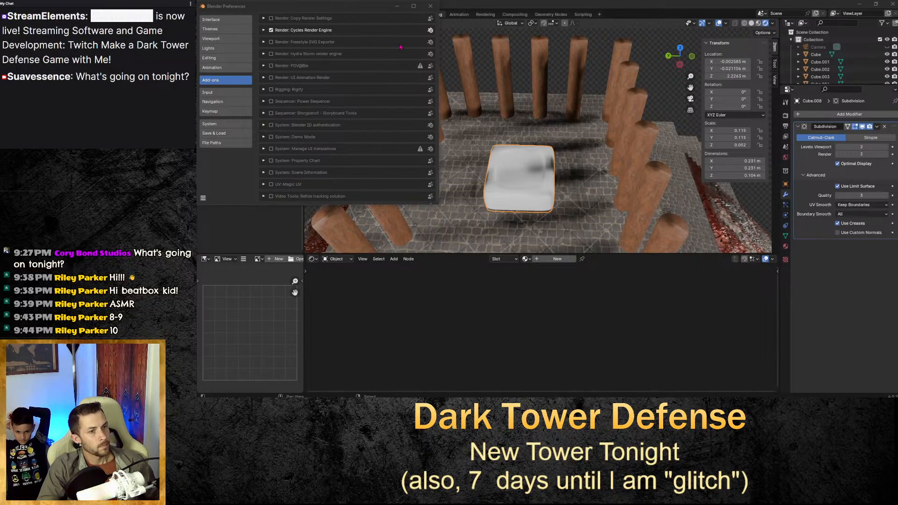
scroll(401, 47, up, 10)
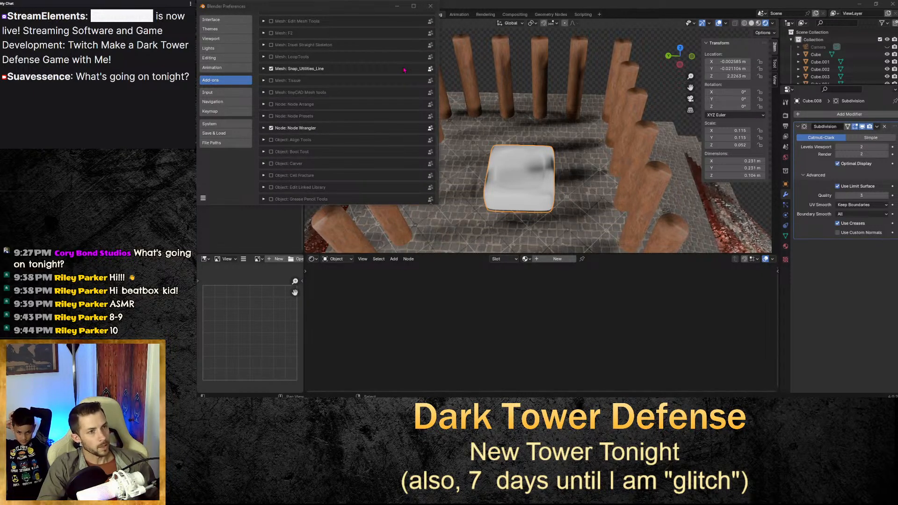
scroll(404, 70, up, 10)
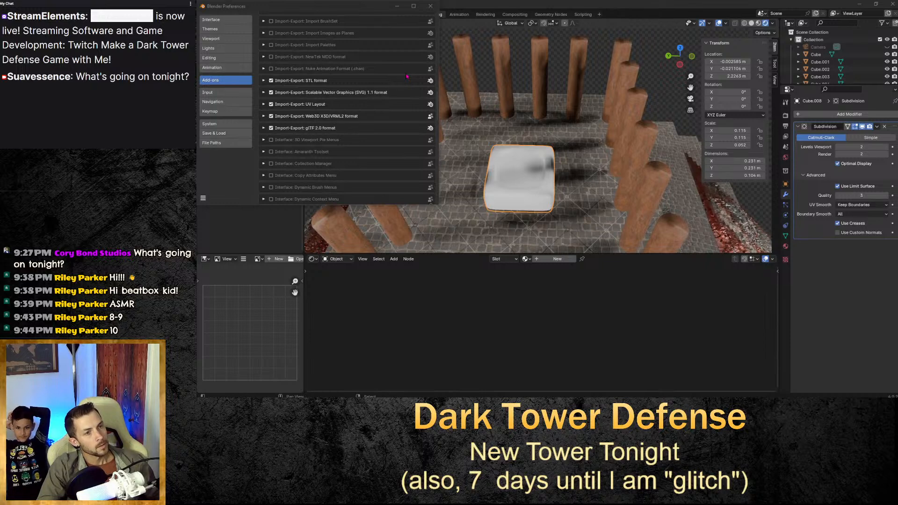
scroll(407, 77, up, 8)
scroll(409, 75, up, 15)
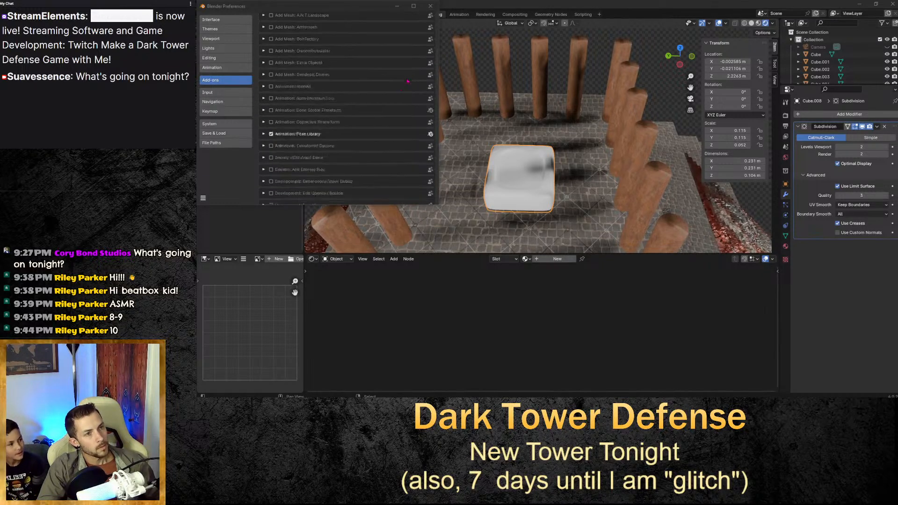
Search the add-ons for "pol".
click(406, 28)
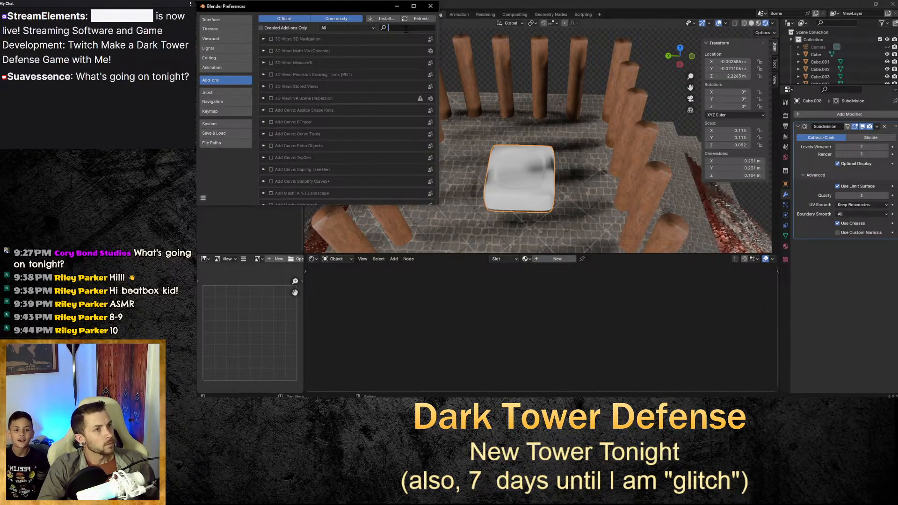
text(po)
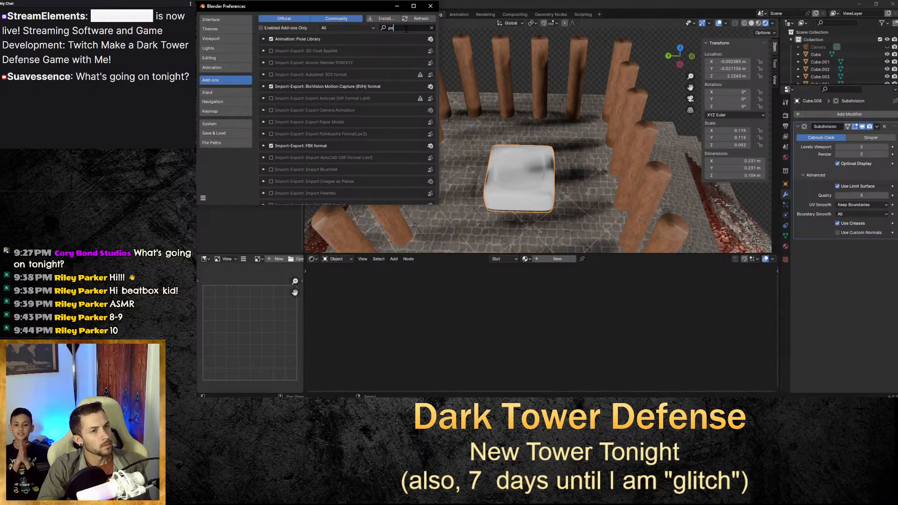
text(l)
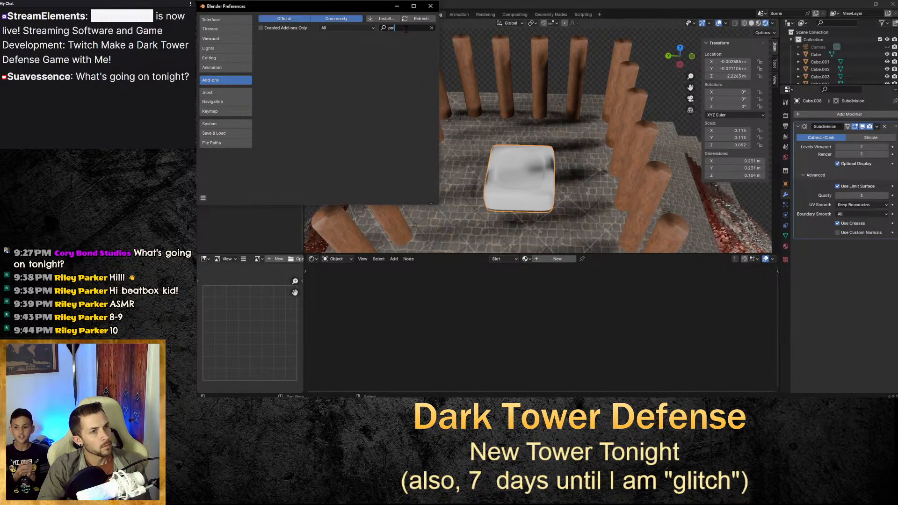
Clear the add-on search and restrict the list to enabled add-ons only.
key(BackSpace)
key(BackSpace)
key(BackSpace)
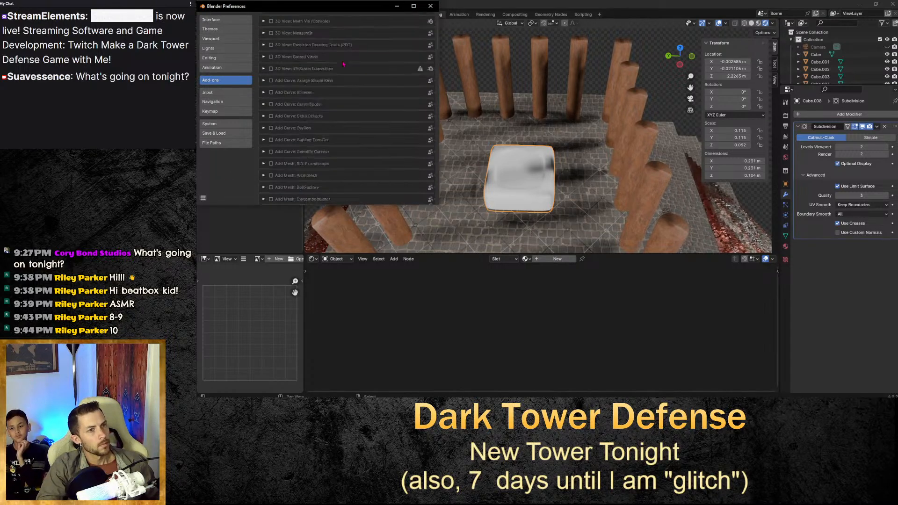
click(348, 28)
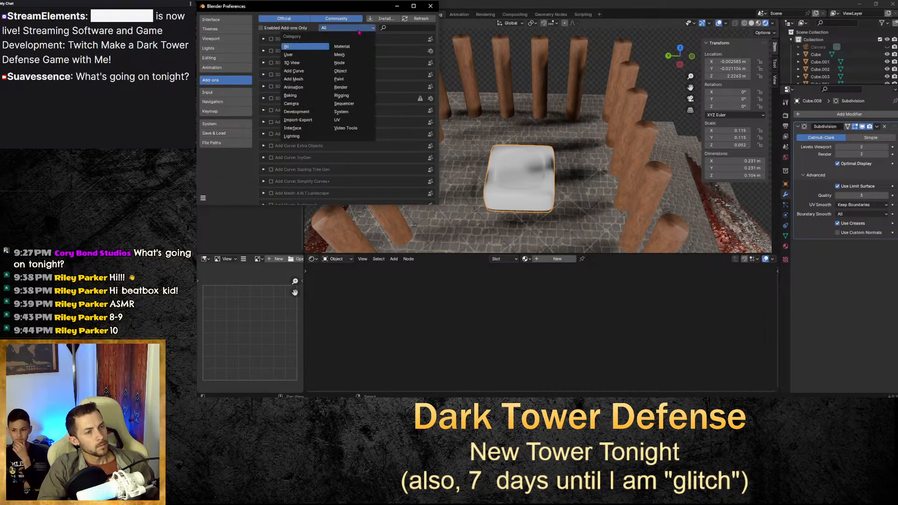
click(273, 30)
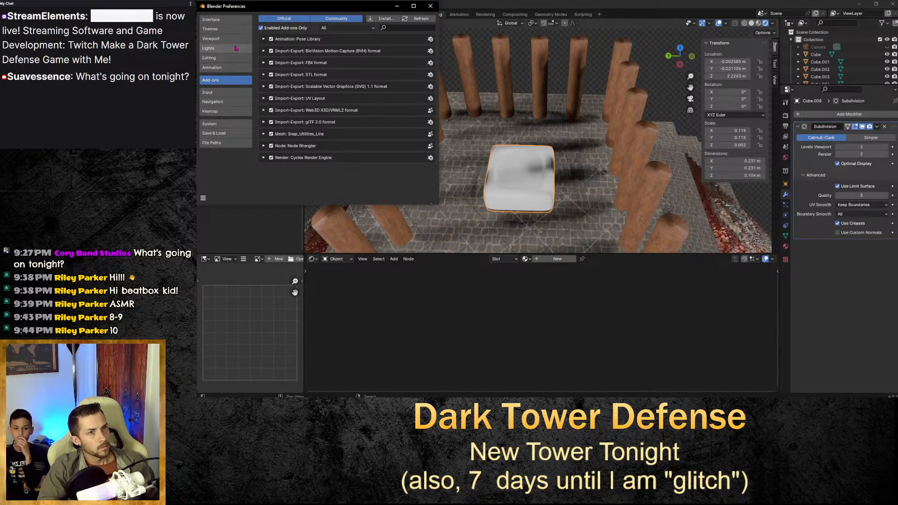
Find the Poliigon add-on file in the Downloads folder by filtering for "pol", and install it.
click(383, 19)
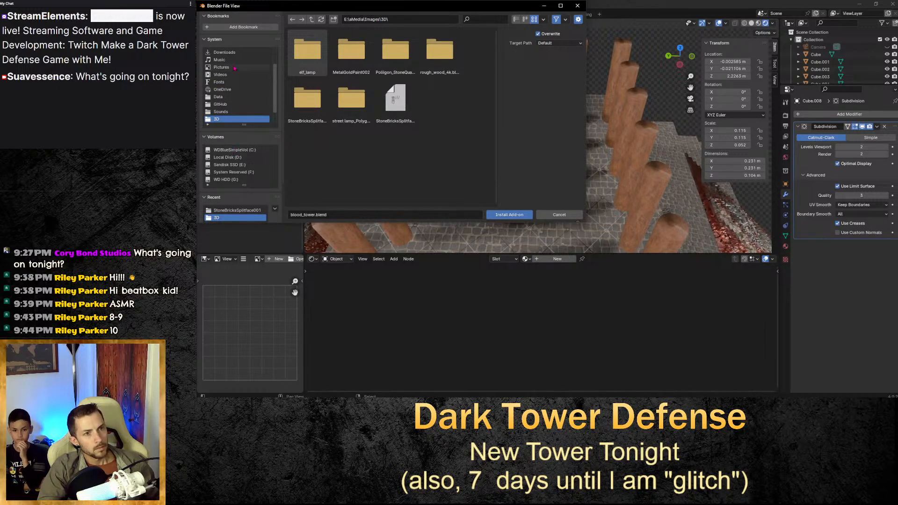
click(229, 53)
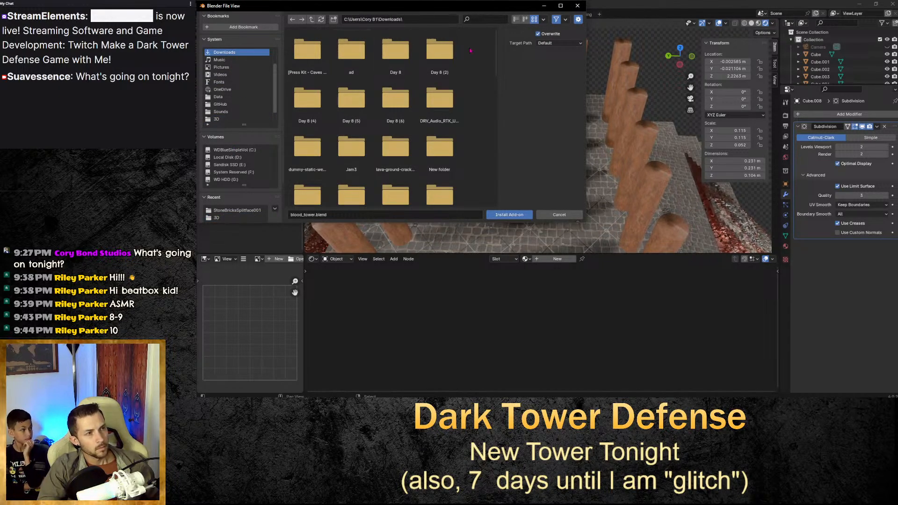
text(pol)
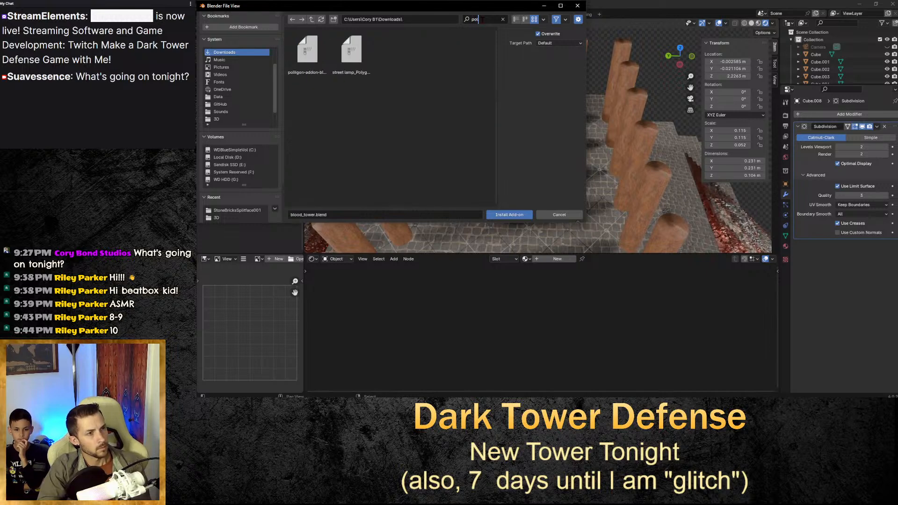
click(308, 51)
click(500, 215)
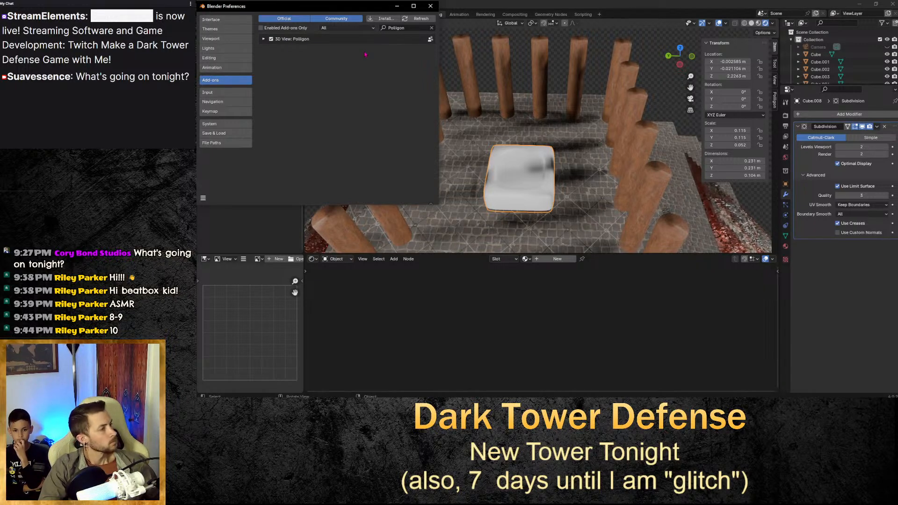
Turn the 3D View: Poliigon add-on off and back on, and close the preferences.
click(271, 39)
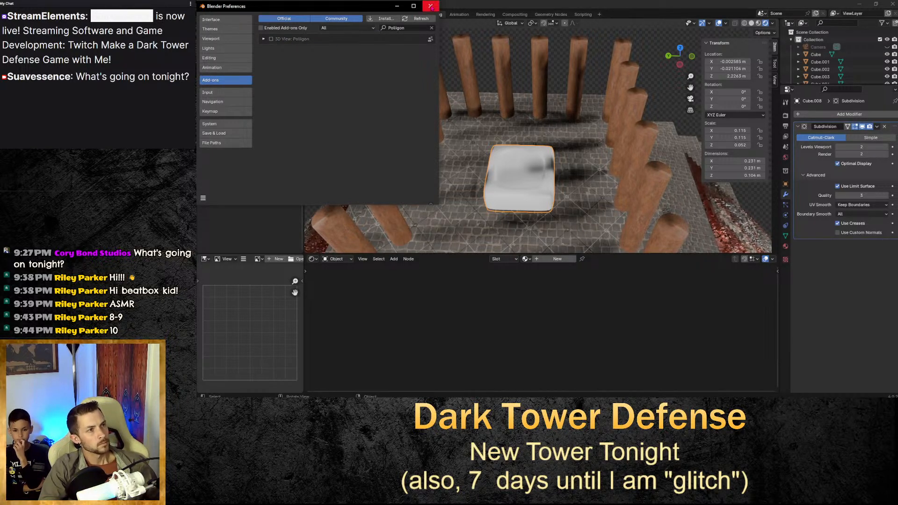
click(271, 39)
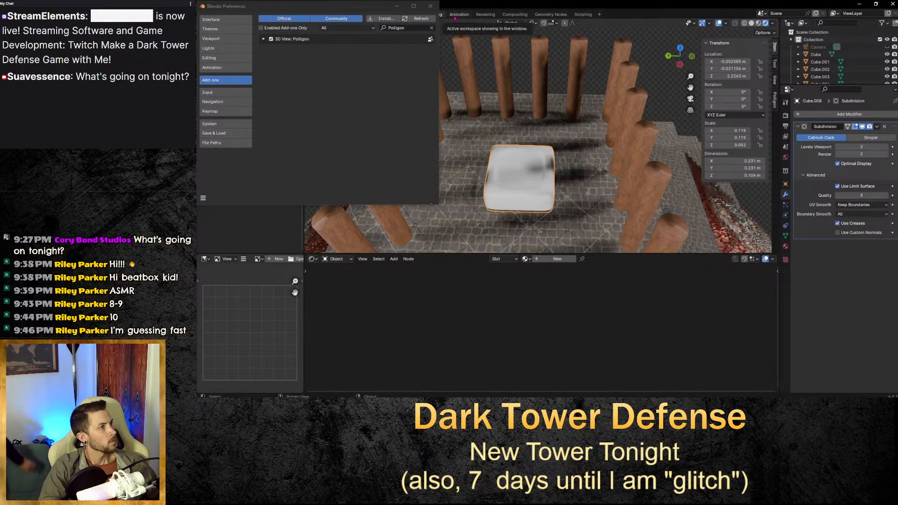
click(430, 5)
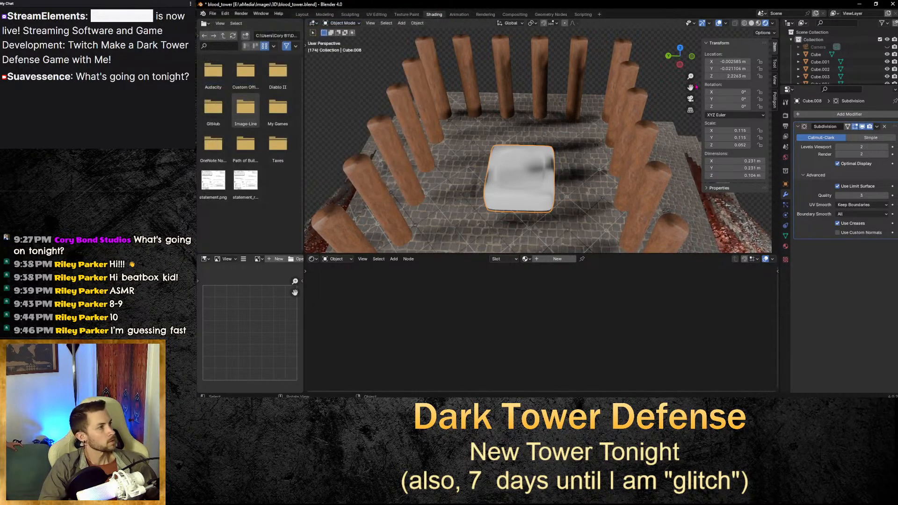
Open the Poliigon asset library beside the viewport and examine the first page of available assets.
click(775, 100)
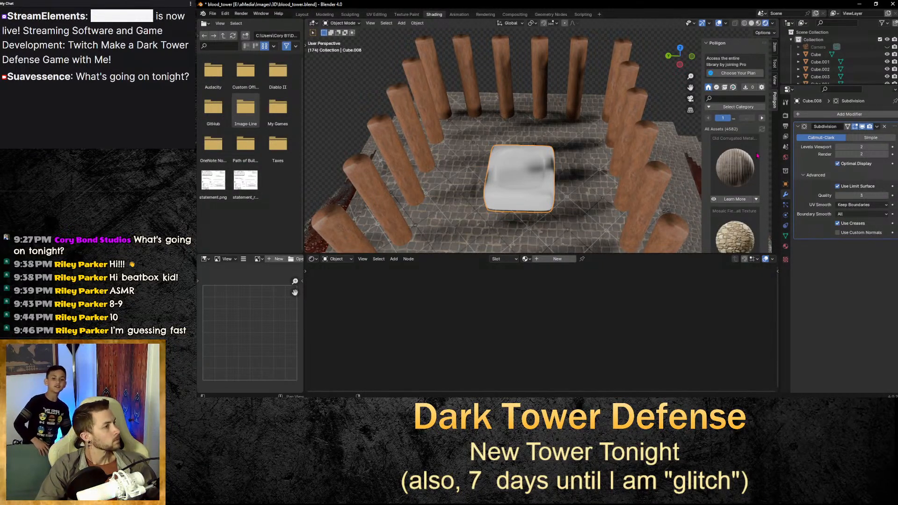
scroll(757, 155, down, 10)
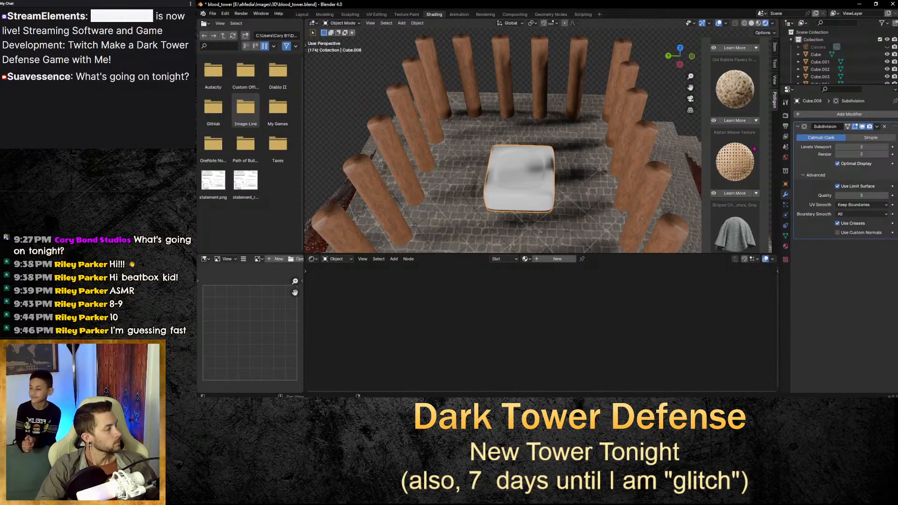
scroll(753, 149, down, 10)
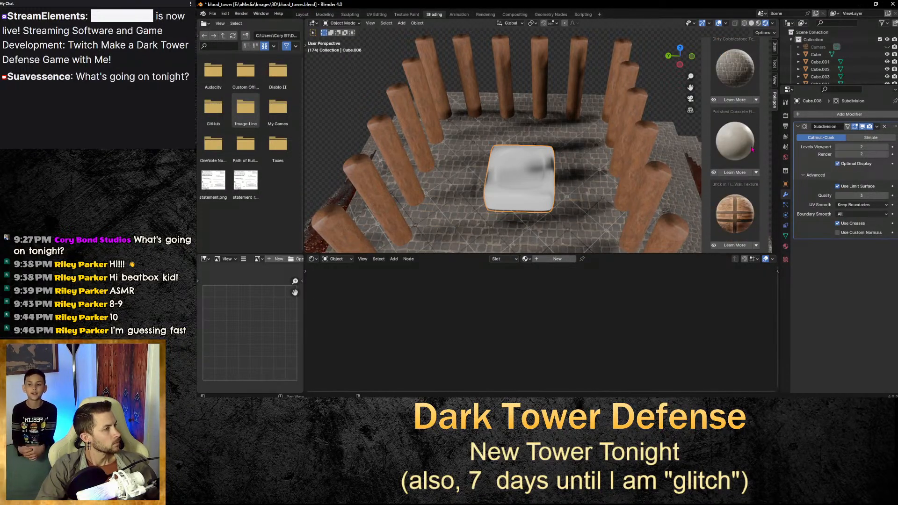
scroll(751, 181, up, 20)
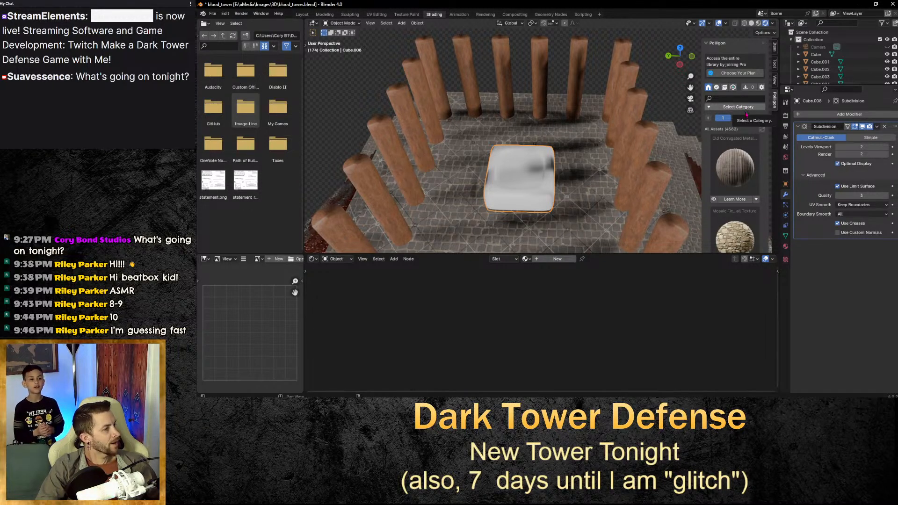
scroll(747, 111, down, 5)
scroll(616, 183, down, 11)
scroll(615, 183, up, 12)
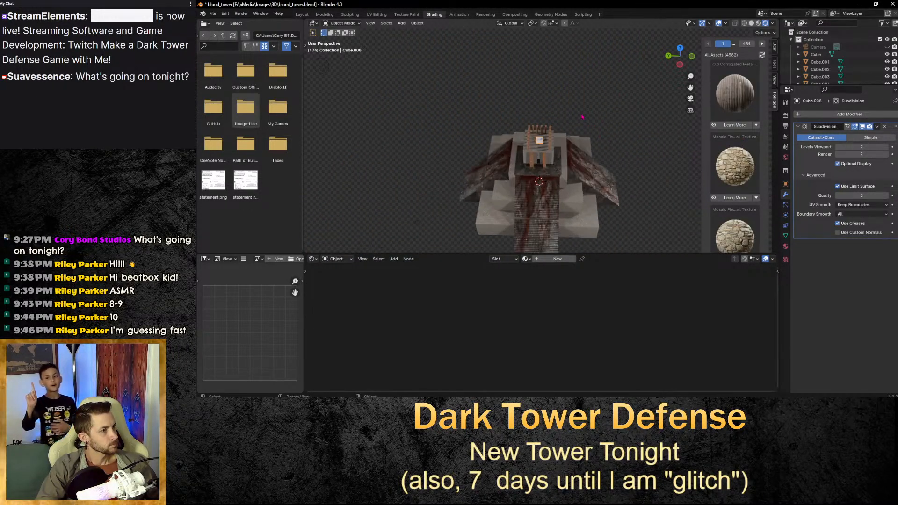
scroll(742, 79, up, 5)
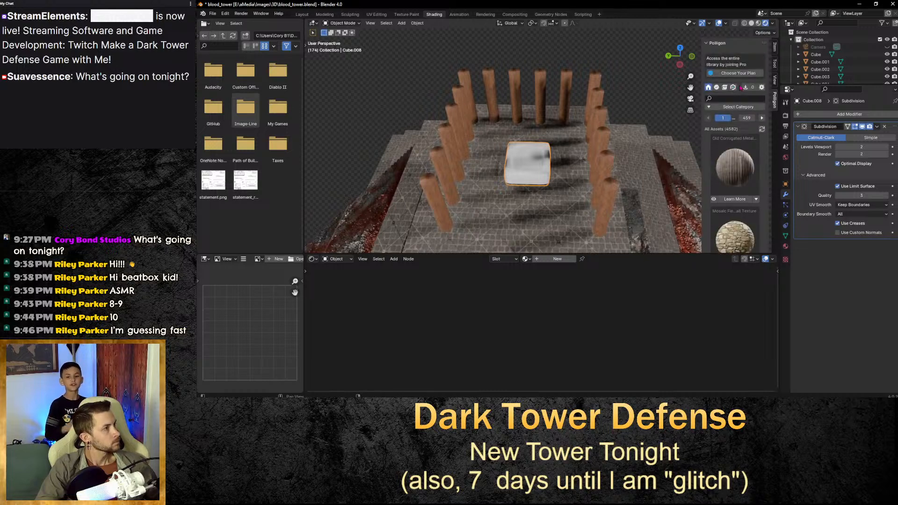
Search the Poliigon library for "red" and look through the matching assets for a material for the block.
click(739, 98)
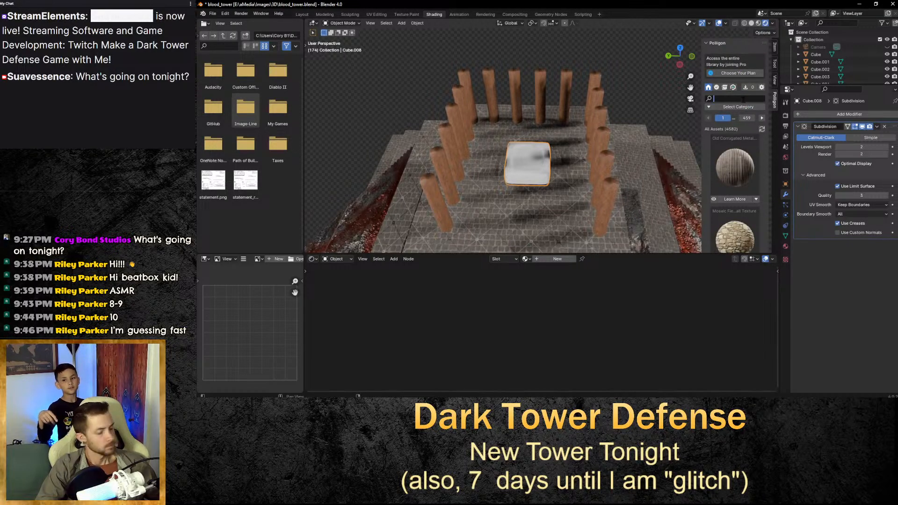
text(red)
key(Return)
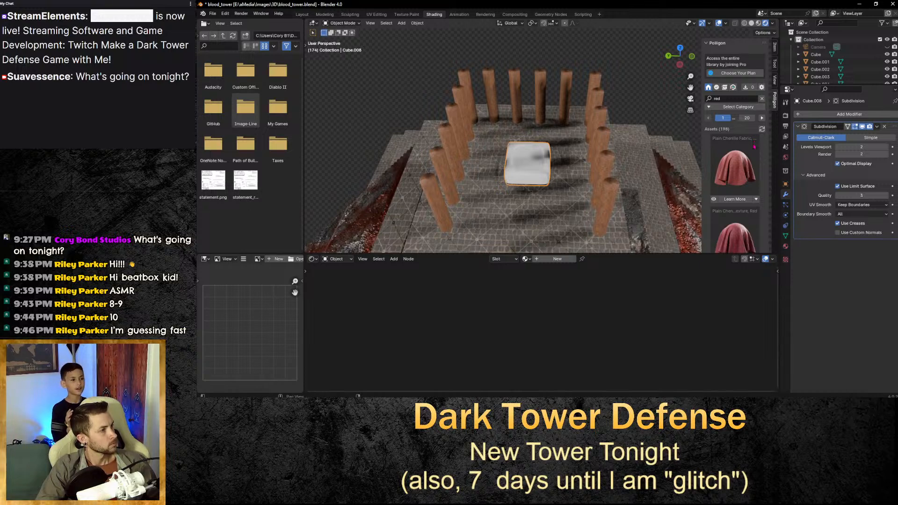
scroll(755, 147, down, 2)
scroll(754, 148, down, 4)
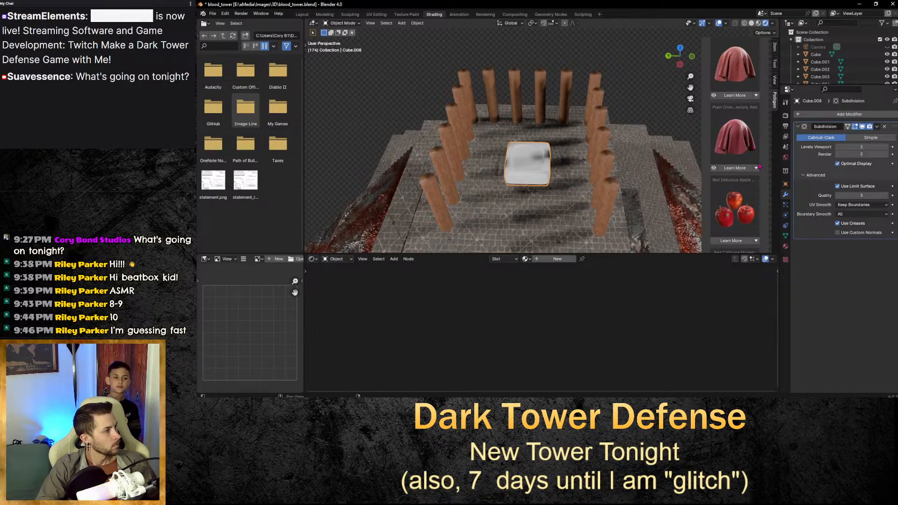
scroll(758, 166, down, 10)
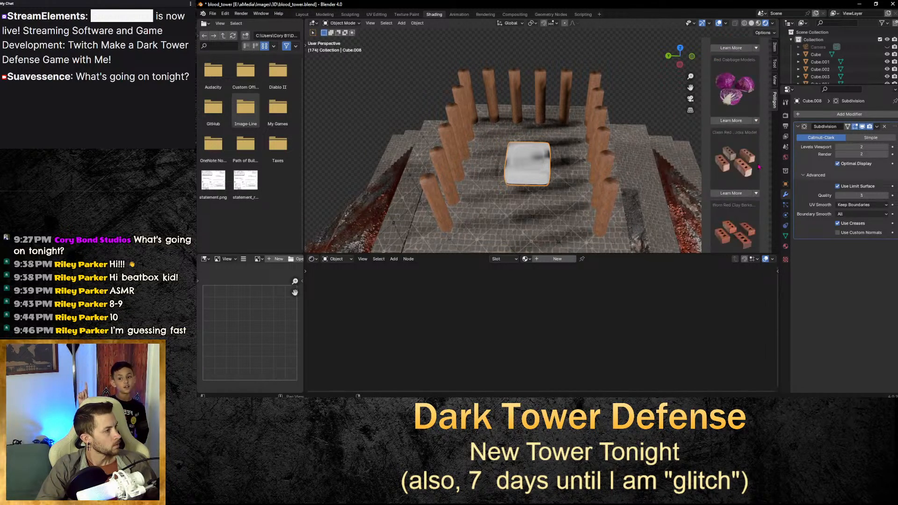
scroll(758, 166, down, 2)
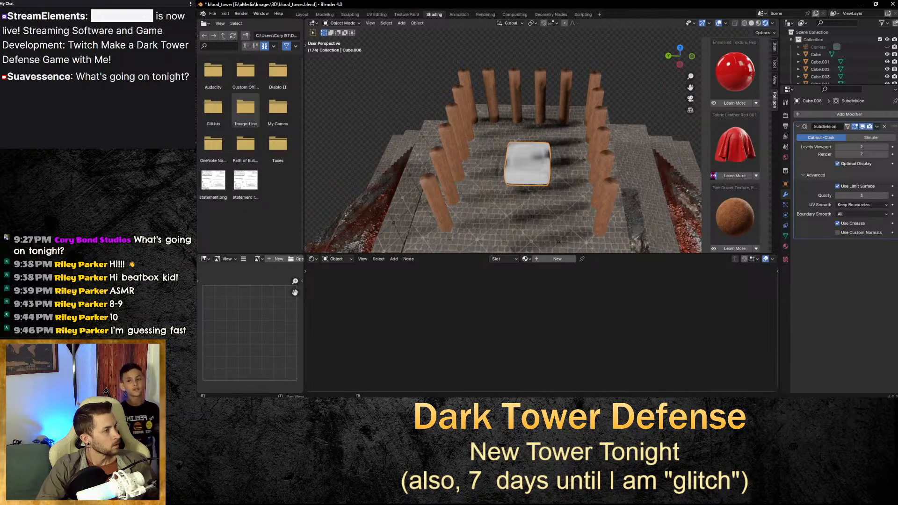
Apply the Fabric Leather Red 001 material to the recessed block and check it against the whole tower.
click(714, 176)
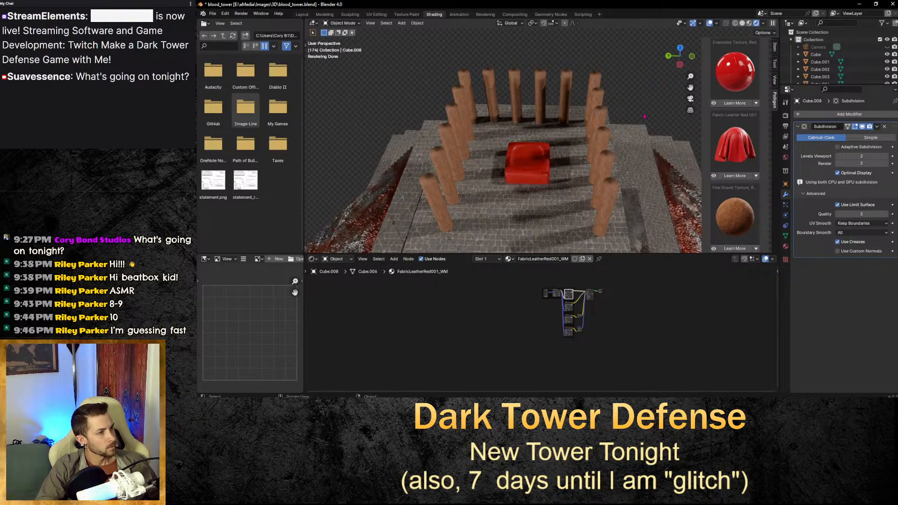
scroll(568, 162, down, 8)
scroll(567, 162, up, 5)
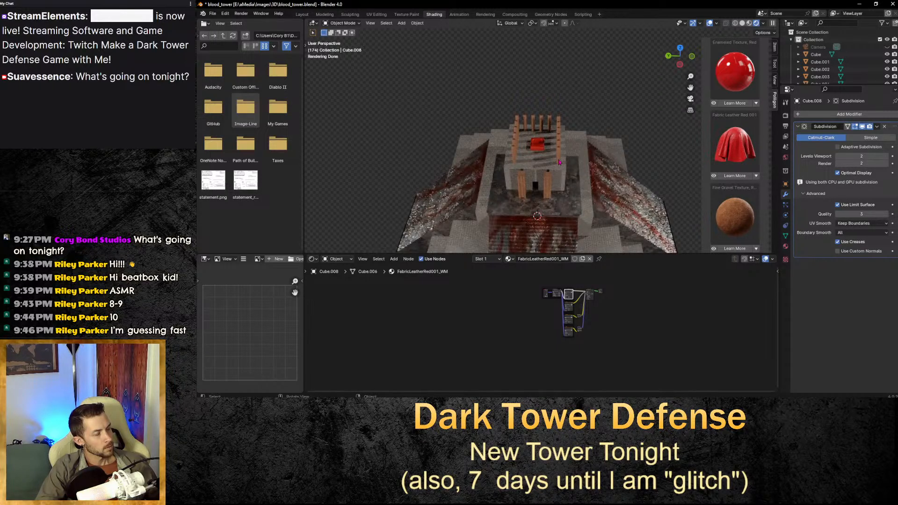
scroll(560, 163, down, 2)
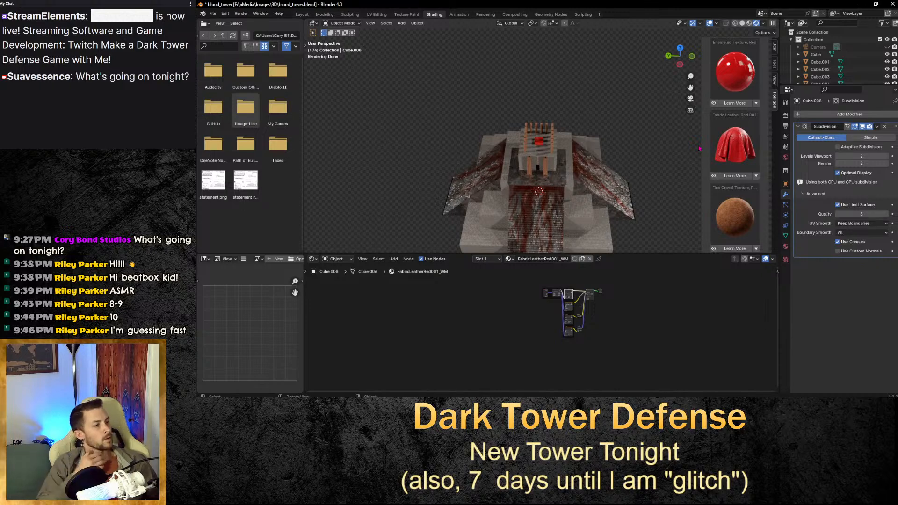
scroll(571, 104, up, 4)
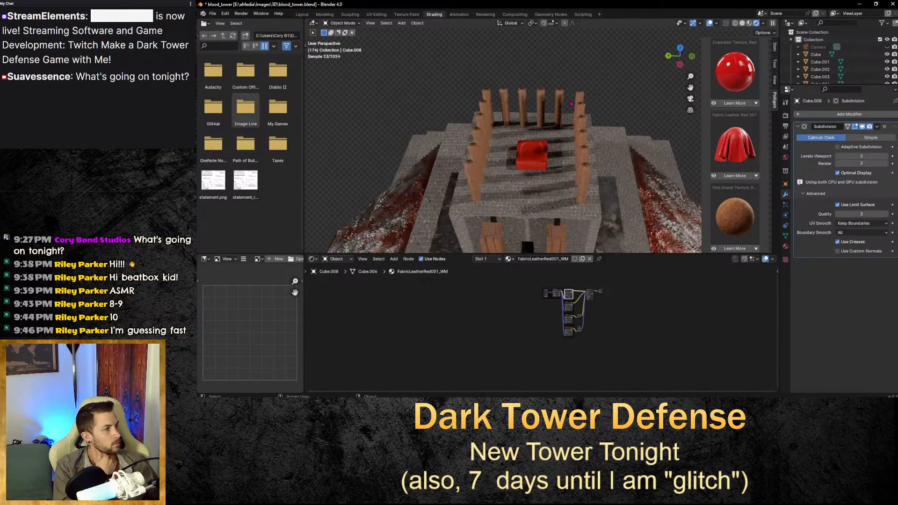
Preview the Square Paver texture on a plane around the tower's base and clear the selection.
scroll(755, 171, down, 3)
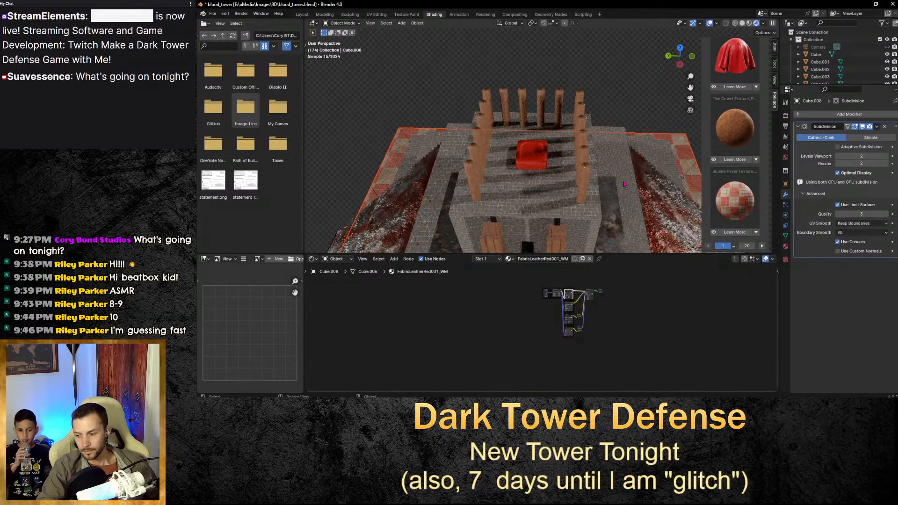
click(640, 102)
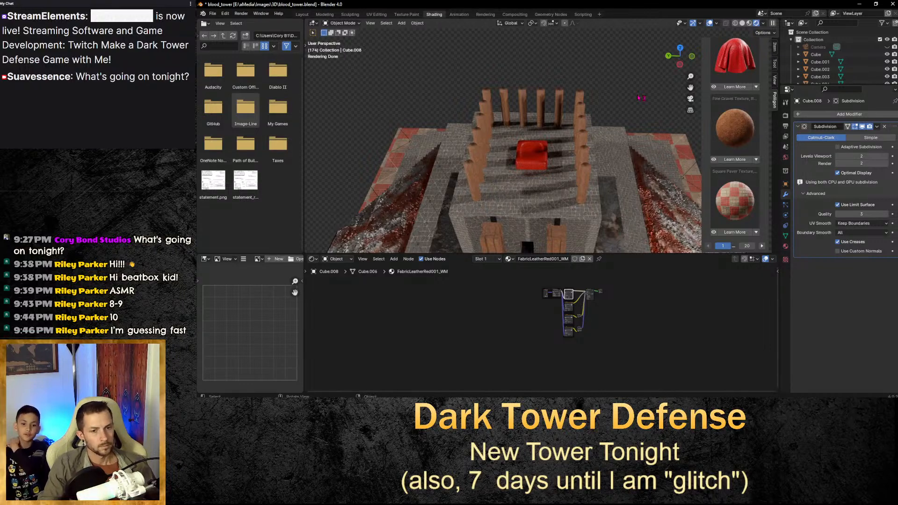
Inspect the recessed block between the pillars up close and apply the Square Paver texture to it.
scroll(525, 121, up, 5)
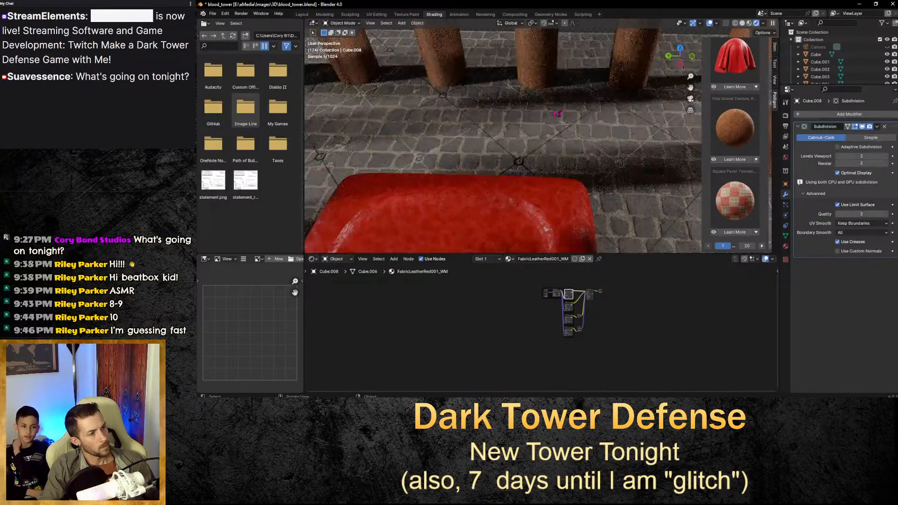
scroll(538, 122, down, 3)
scroll(551, 123, up, 3)
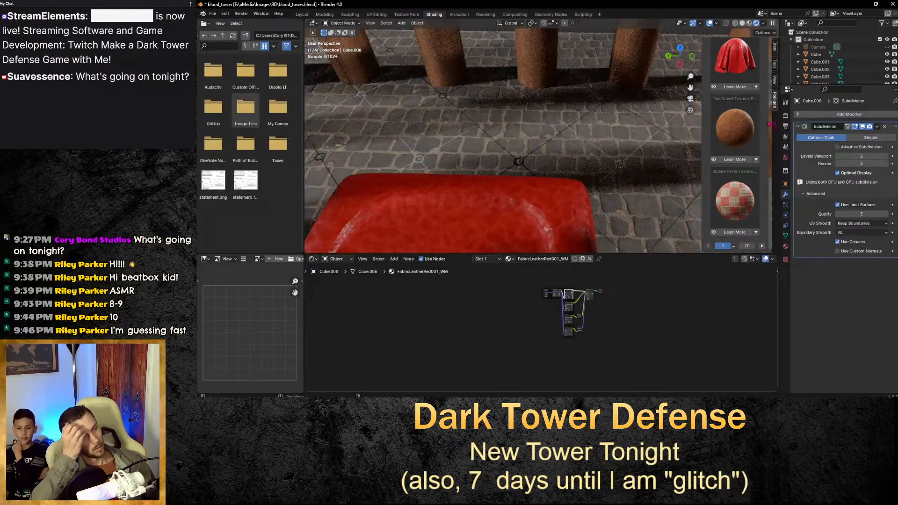
drag(690, 87, 721, 23)
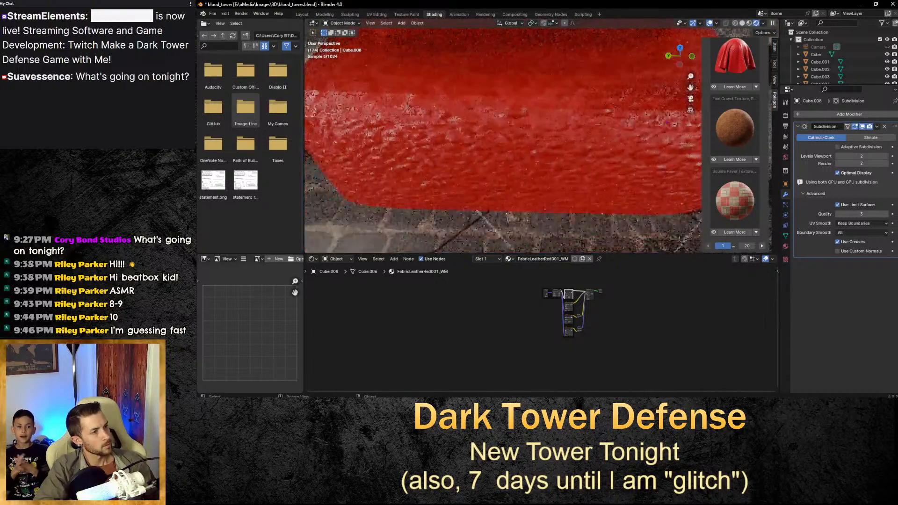
scroll(599, 164, down, 5)
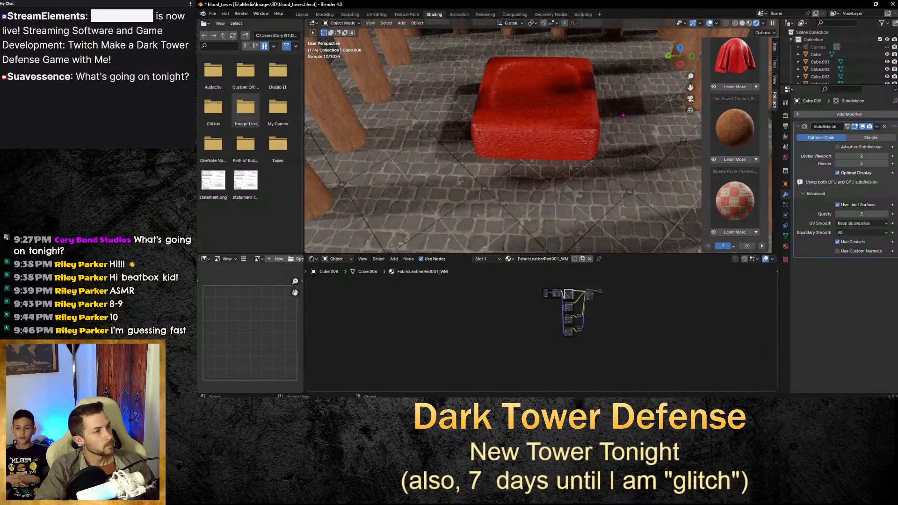
middle_drag(600, 164, 626, 121)
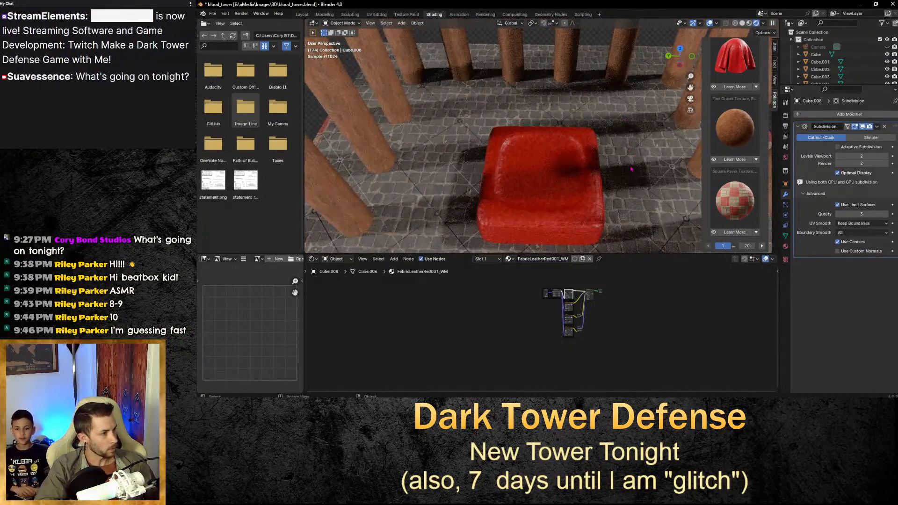
middle_drag(631, 172, 629, 190)
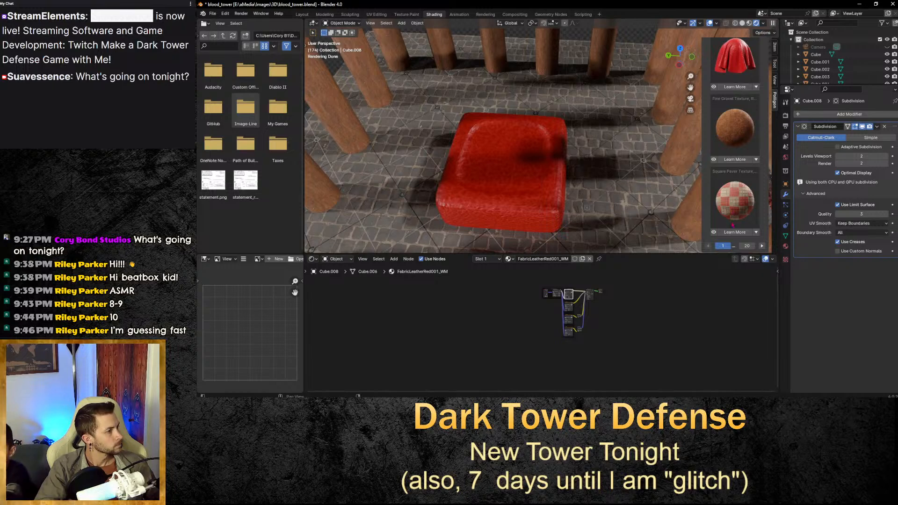
click(552, 191)
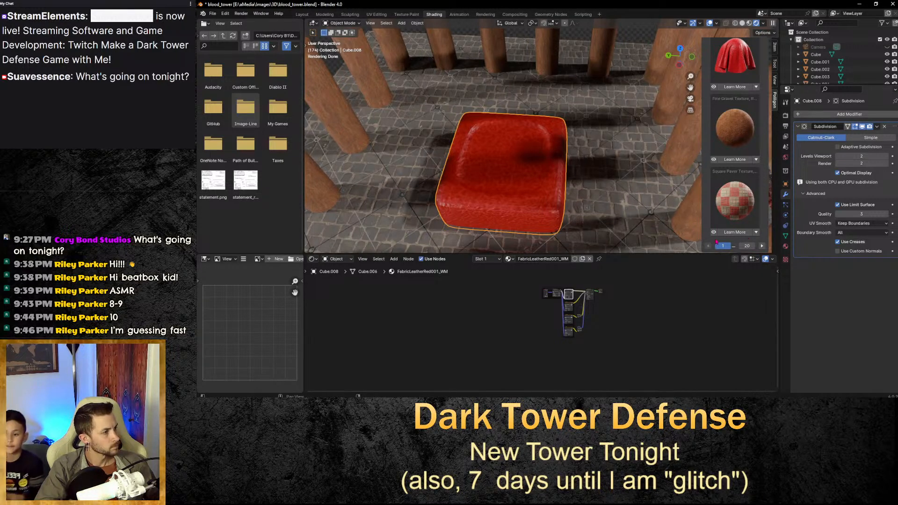
click(714, 232)
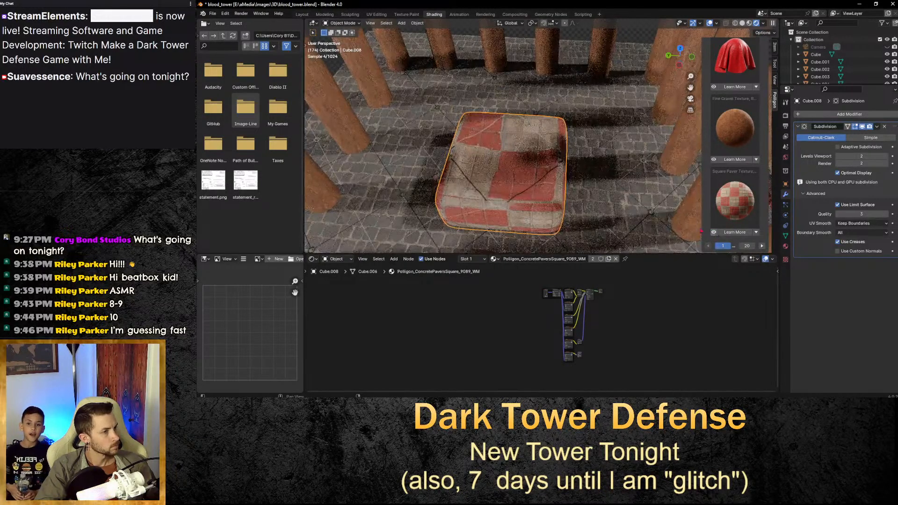
Delete the paver-textured preview plane around the tower's base and select the recessed block again.
scroll(645, 136, down, 9)
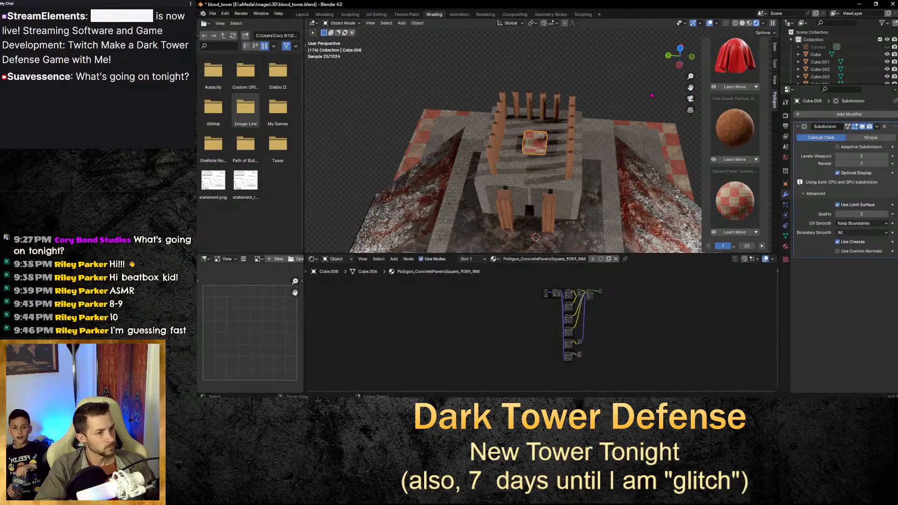
key(Delete)
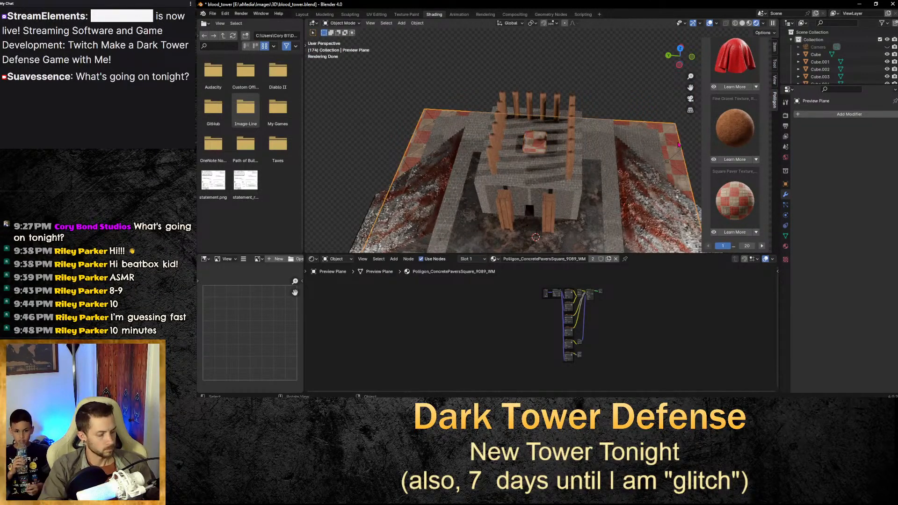
click(537, 147)
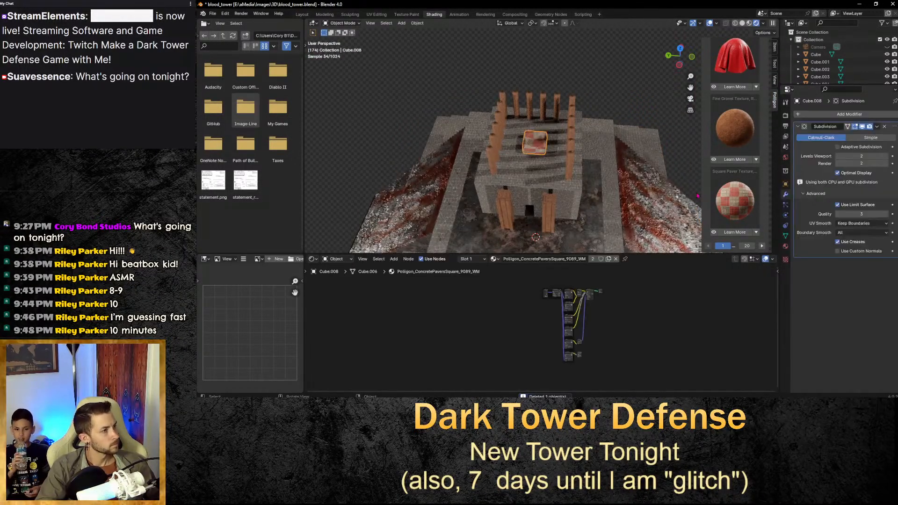
Apply the red Plain Chenille Fabric material to the recessed block and check it up close and against the whole tower.
scroll(538, 143, down, 3)
scroll(740, 219, up, 10)
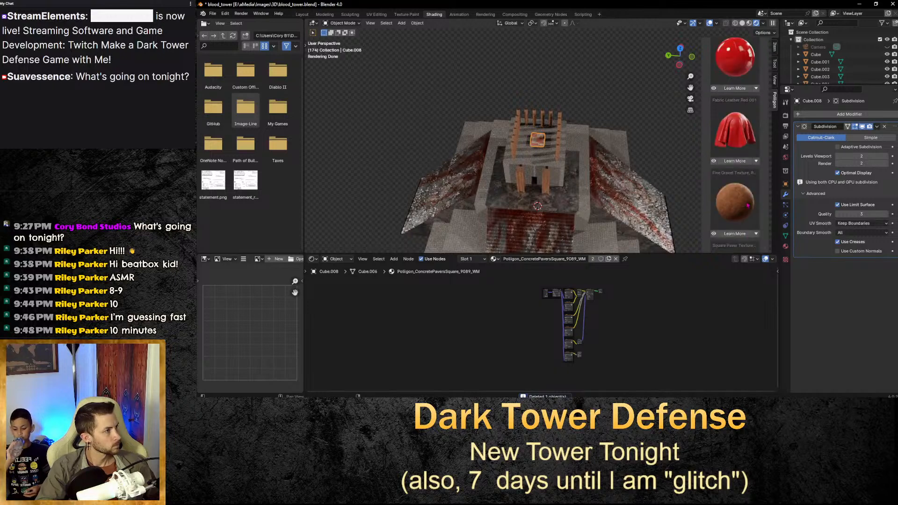
scroll(747, 201, up, 10)
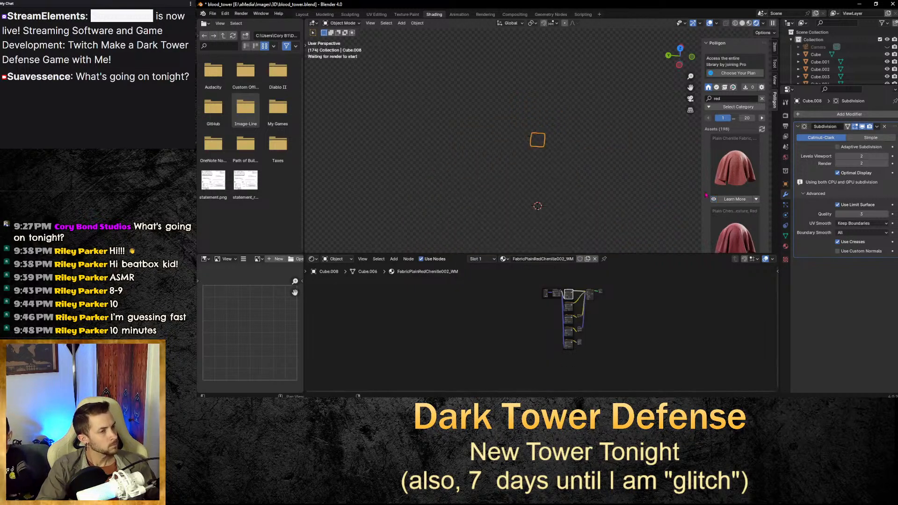
click(572, 117)
scroll(572, 117, up, 10)
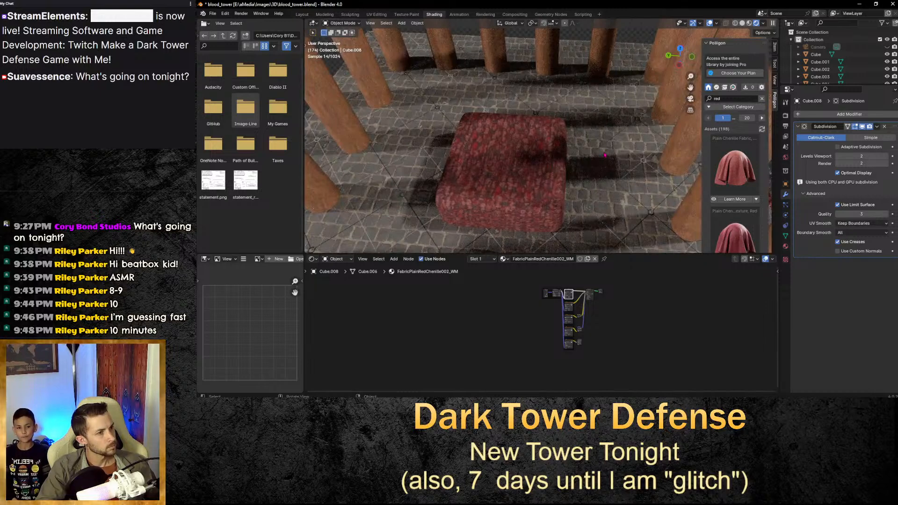
scroll(605, 155, down, 10)
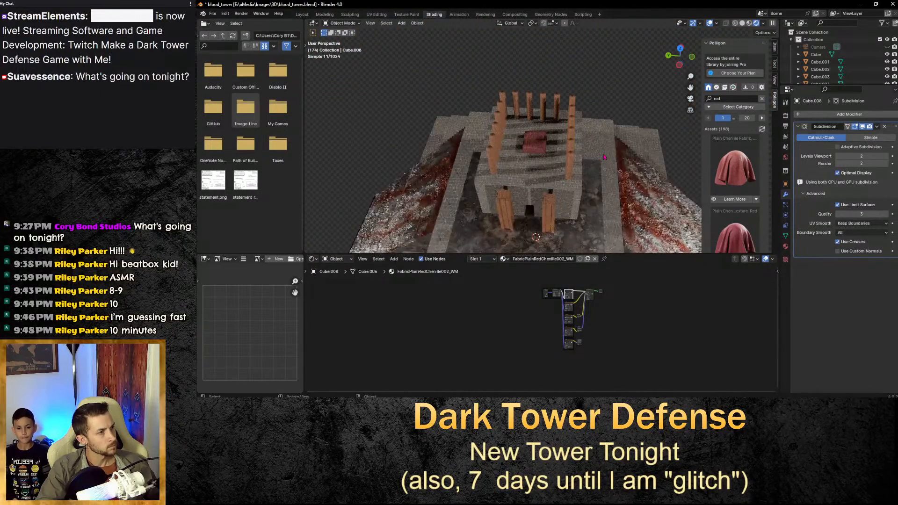
Apply the same red chenille fabric material to the two upright slabs flanking the tower's entrance.
click(552, 210)
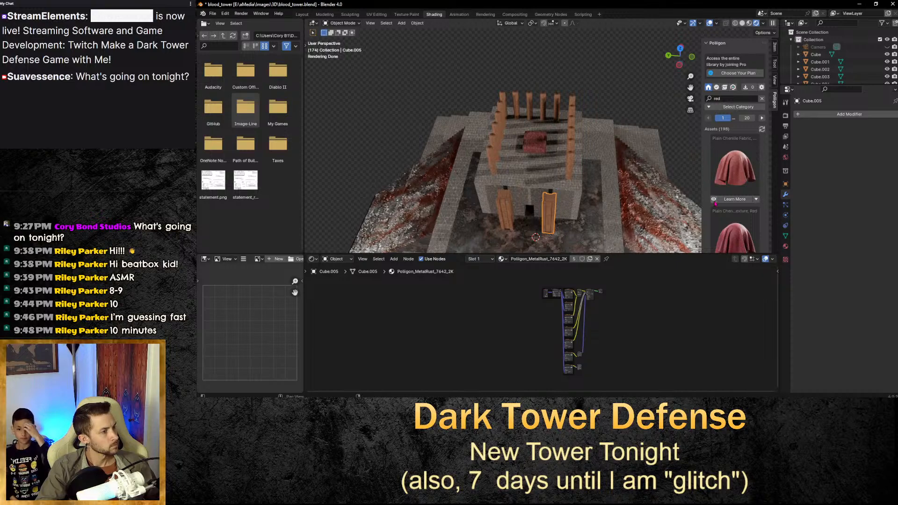
scroll(546, 247, up, 5)
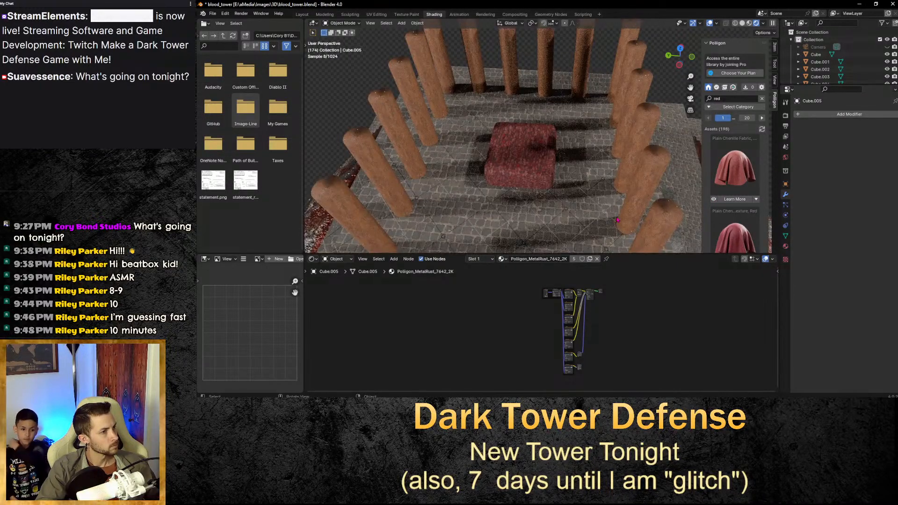
scroll(669, 206, down, 6)
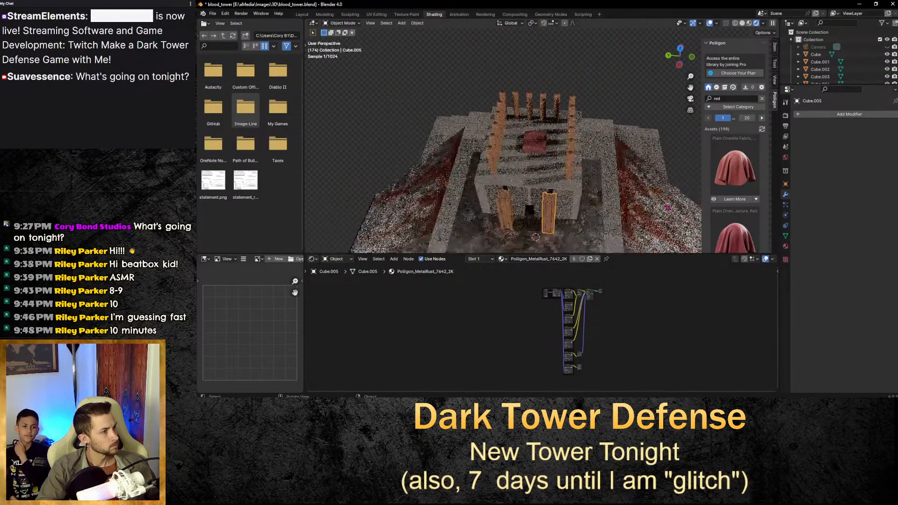
scroll(667, 207, down, 3)
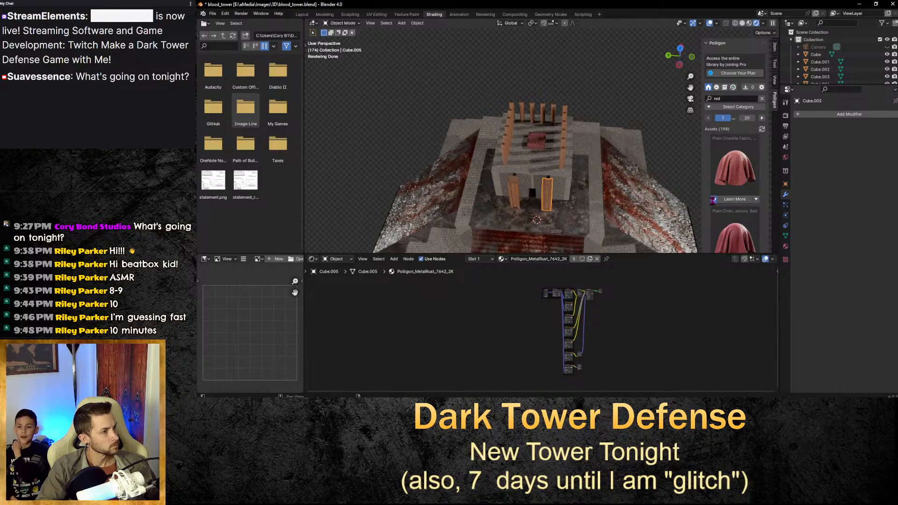
drag(714, 192, 518, 193)
click(517, 193)
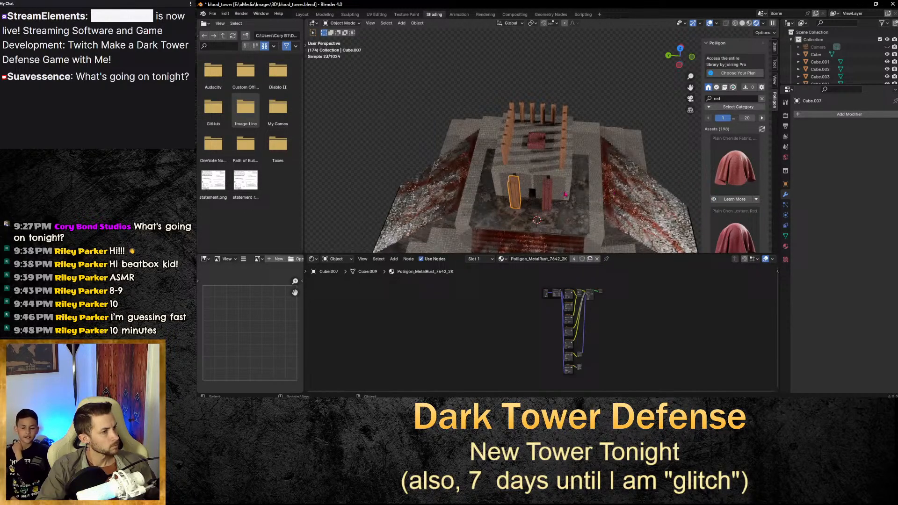
click(714, 199)
Apply the red chenille fabric material to all three pillar rows on the roof and clear the selection.
click(566, 131)
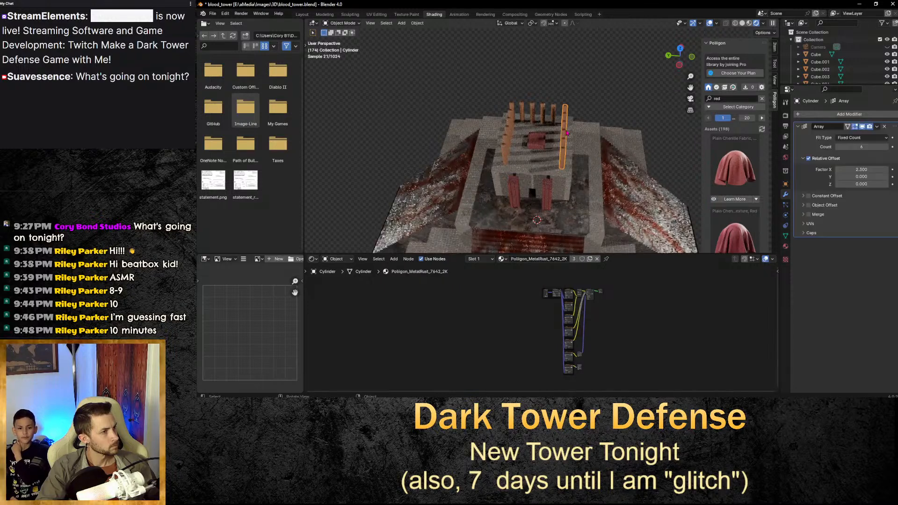
drag(714, 199, 557, 113)
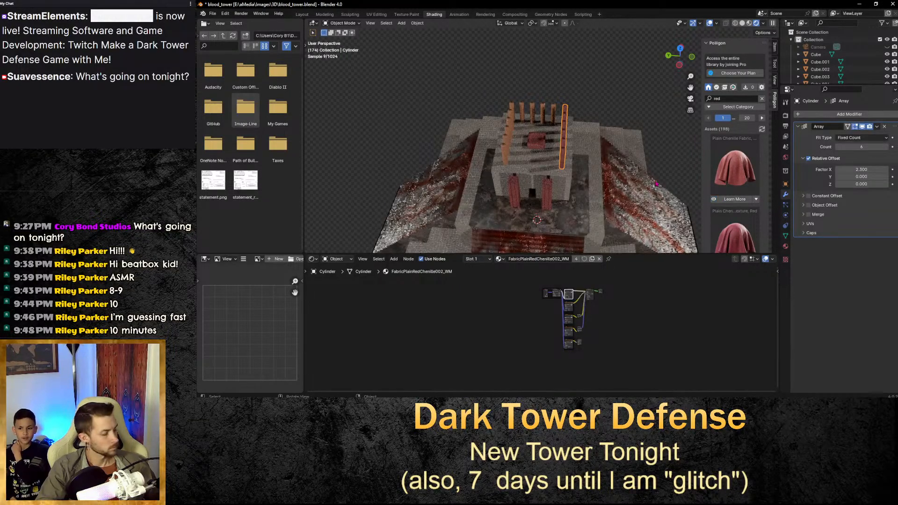
click(555, 113)
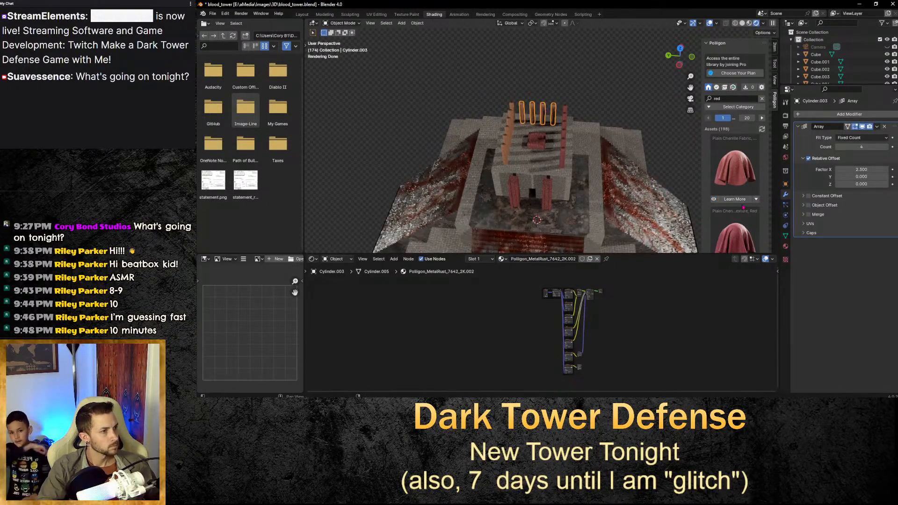
click(512, 125)
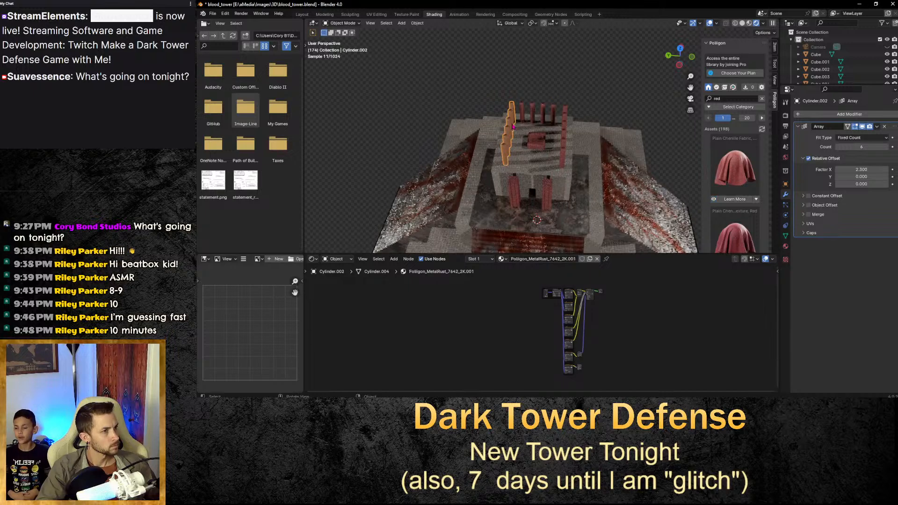
click(714, 198)
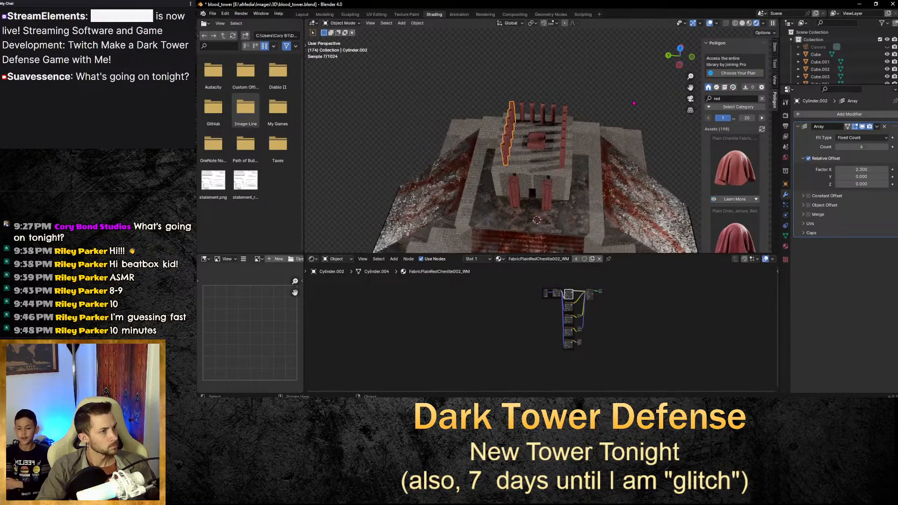
click(631, 100)
Check the red fabric pillars against the whole tower and up close, and select the recessed block between them.
middle_drag(593, 137, 640, 177)
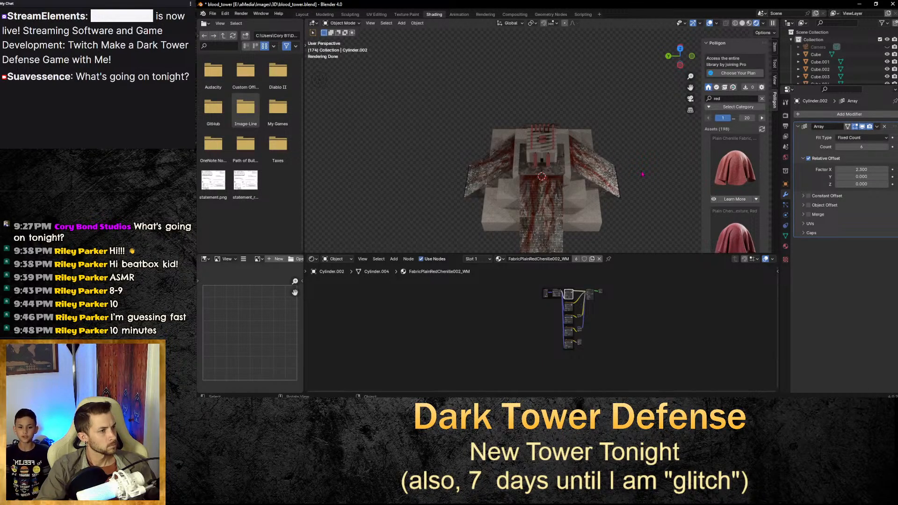
scroll(643, 175, up, 3)
scroll(642, 174, up, 1)
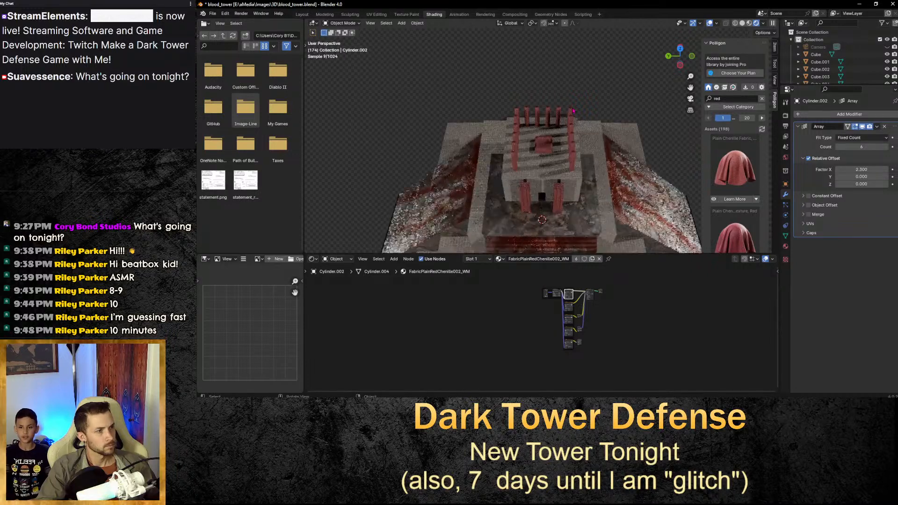
scroll(579, 104, up, 1)
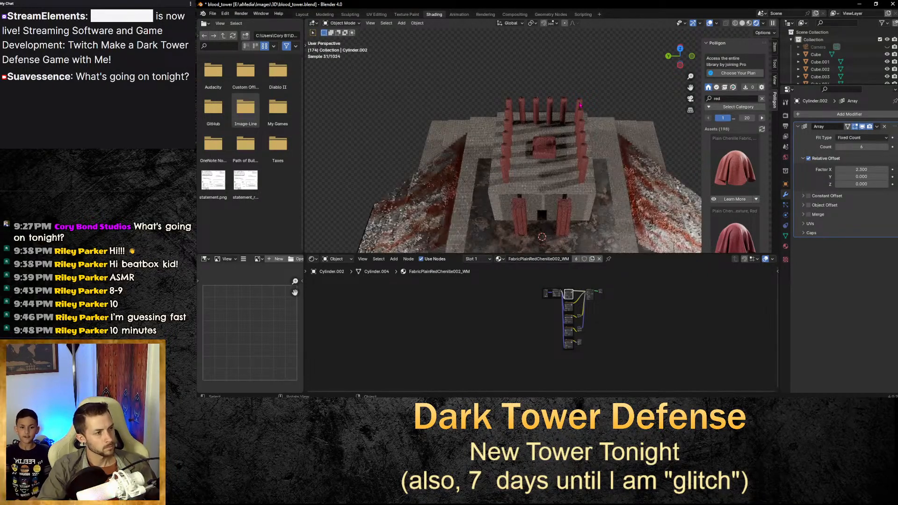
scroll(580, 106, up, 1)
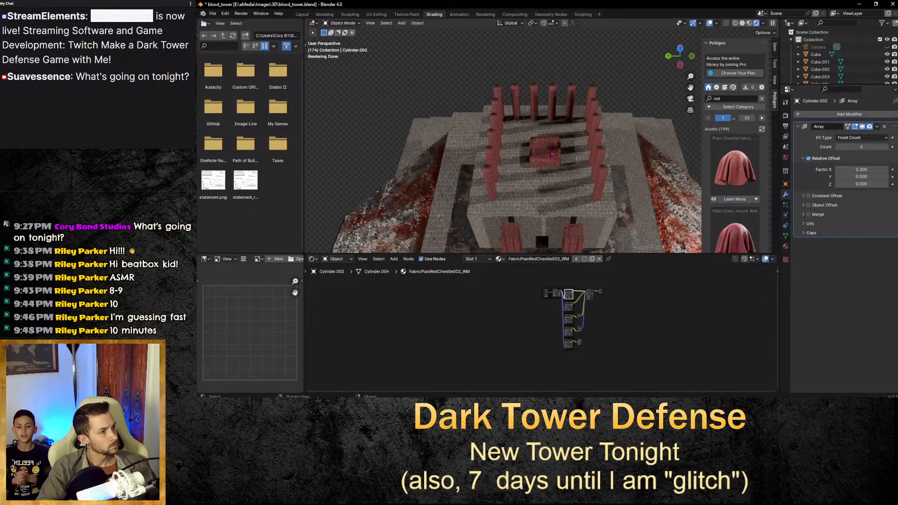
click(555, 154)
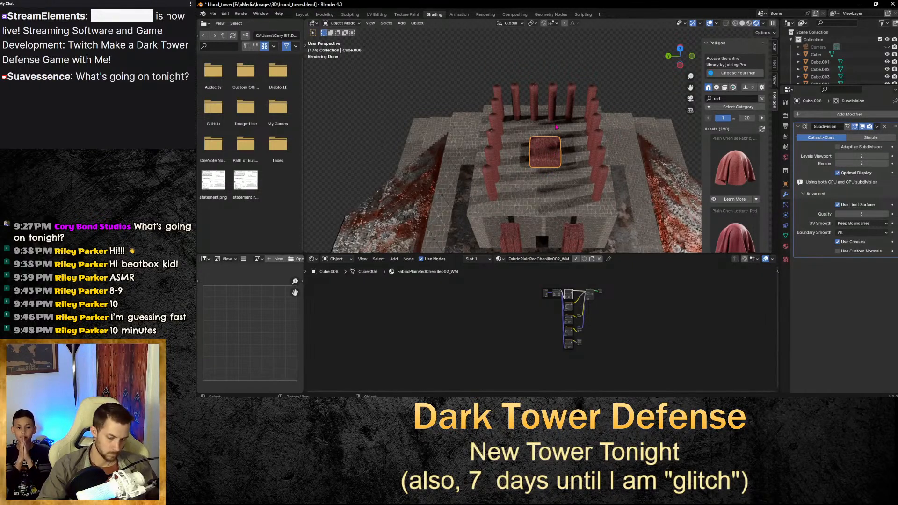
key(r)
key(y)
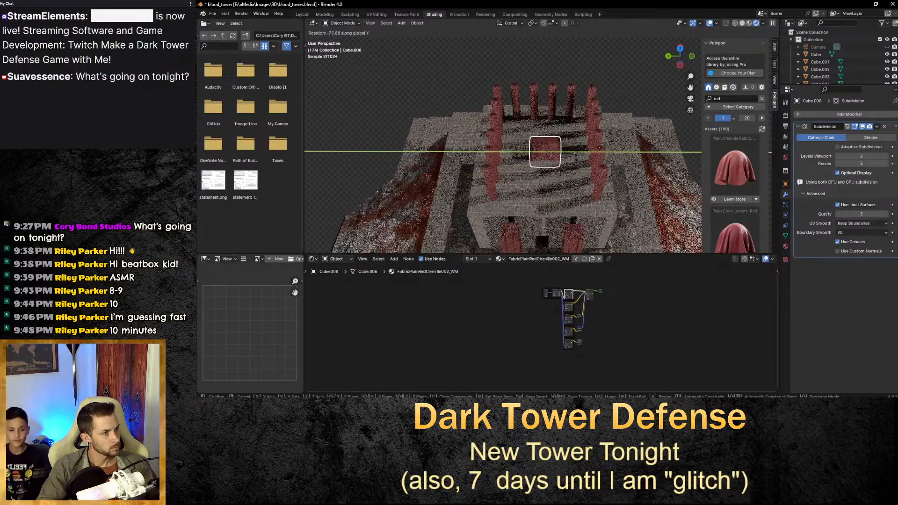
right_click(572, 183)
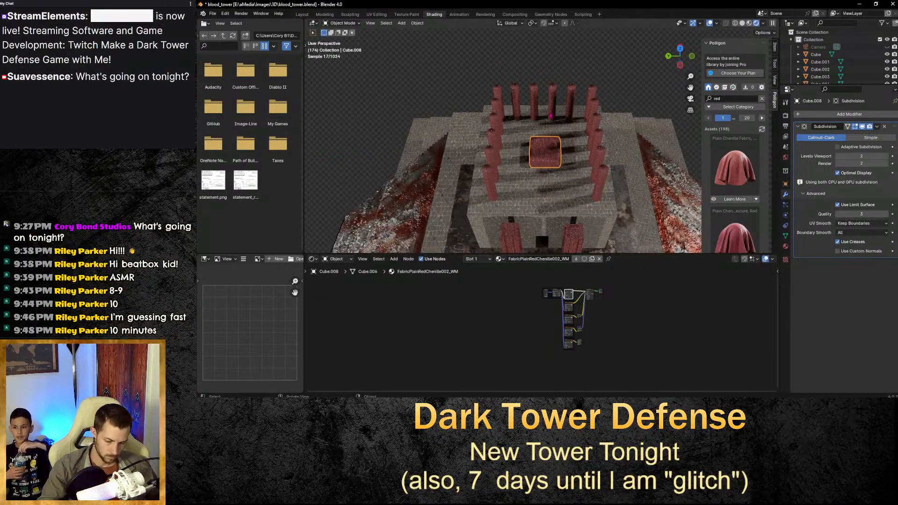
Rotate the recessed block about the Z axis and clear the selection.
key(r)
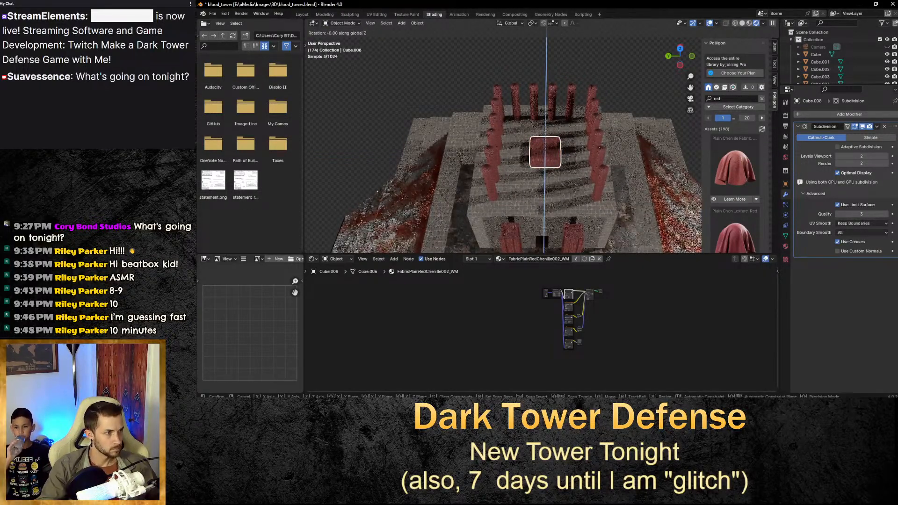
key(z)
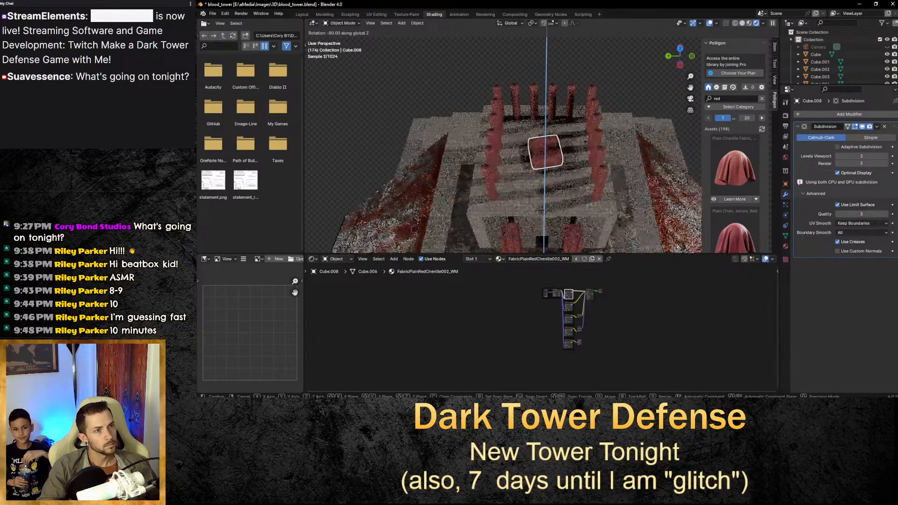
click(586, 151)
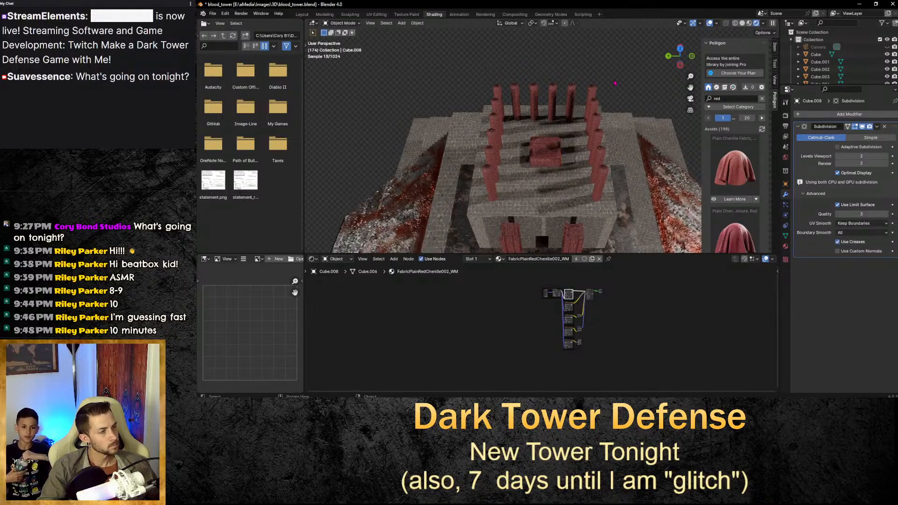
Check the whole tower from farther away and render the image.
scroll(615, 83, down, 5)
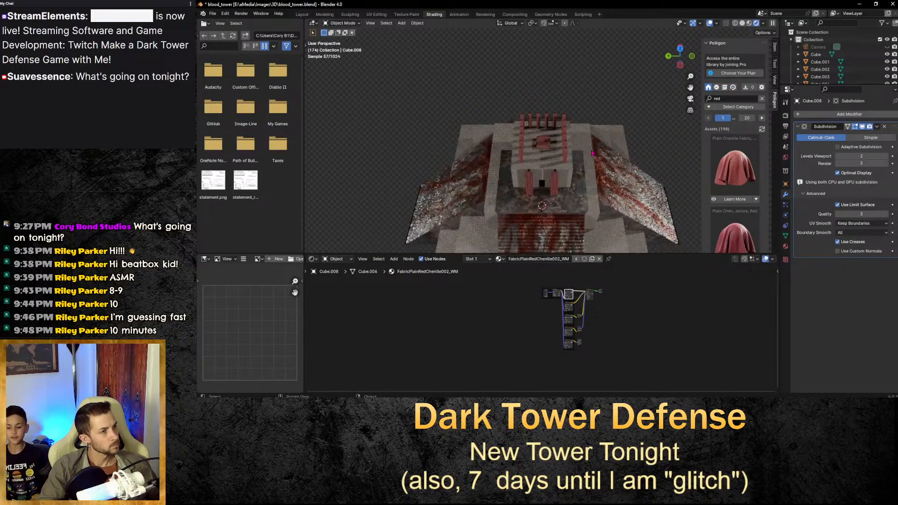
scroll(593, 153, down, 1)
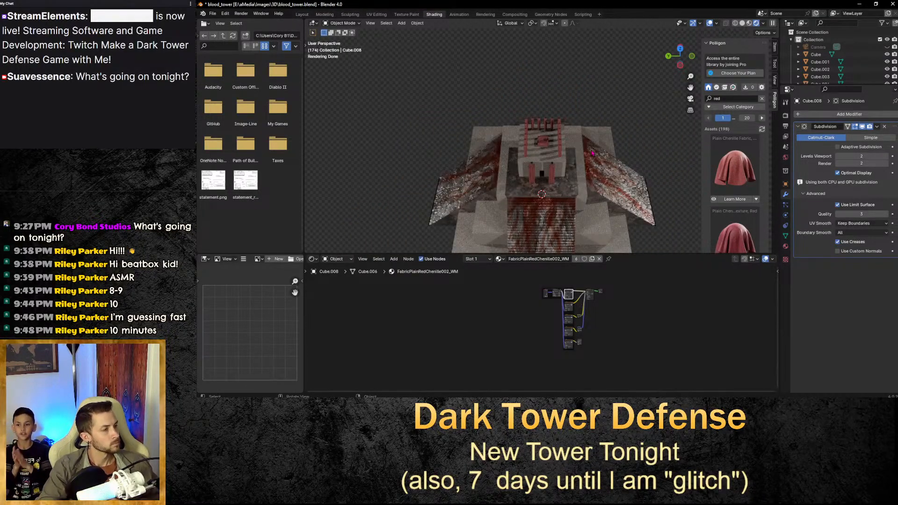
scroll(592, 153, down, 3)
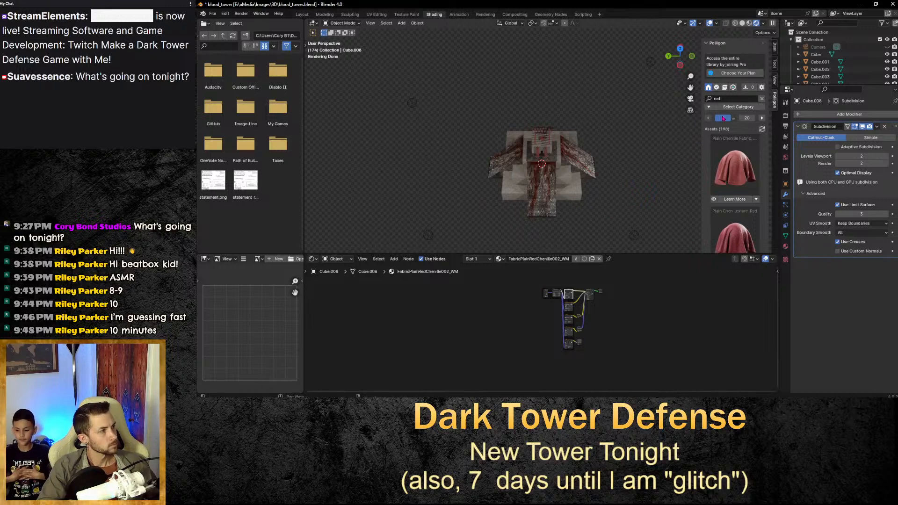
scroll(608, 186, up, 2)
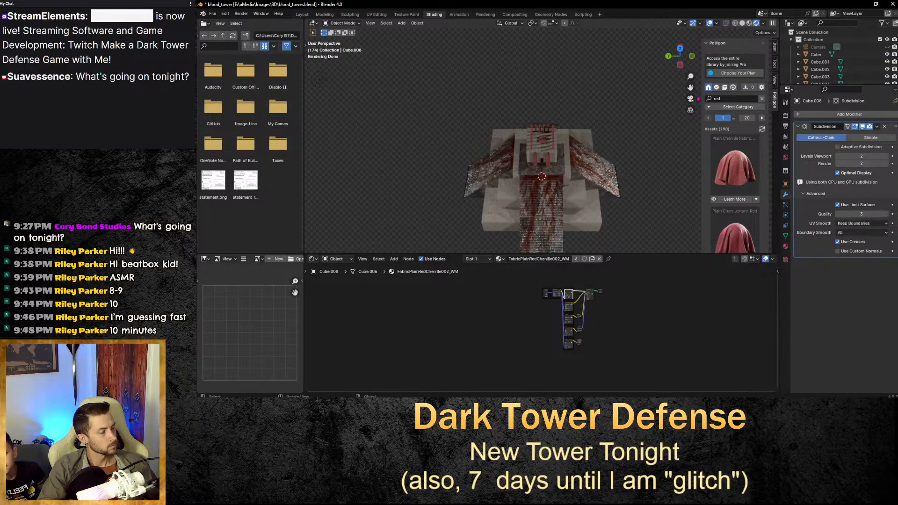
key(F12)
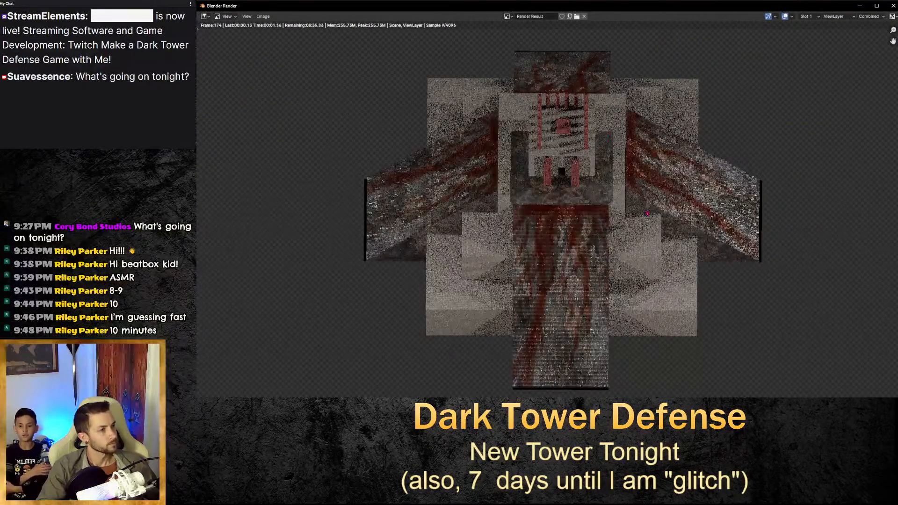
Examine the rendered tower at full and in-game-like small sizes, close the render, and view the model small in the scene.
scroll(704, 244, down, 1)
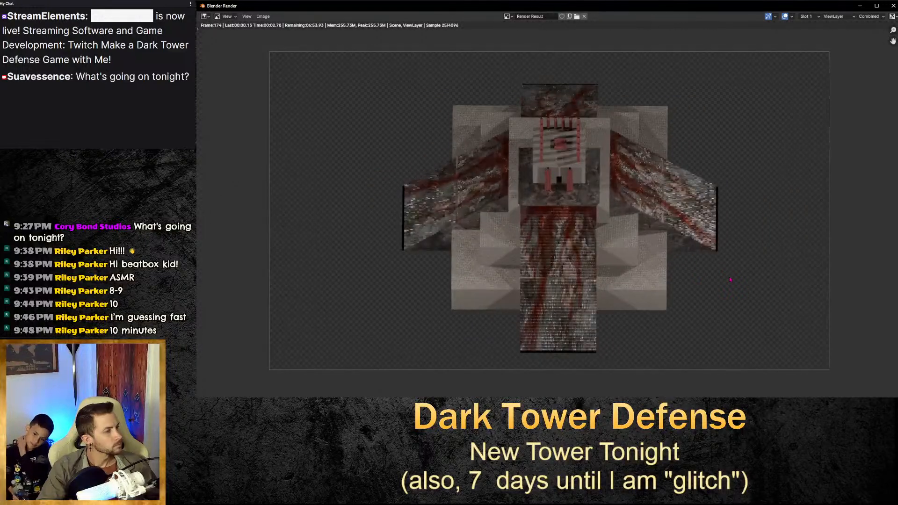
scroll(731, 279, up, 2)
scroll(734, 277, down, 2)
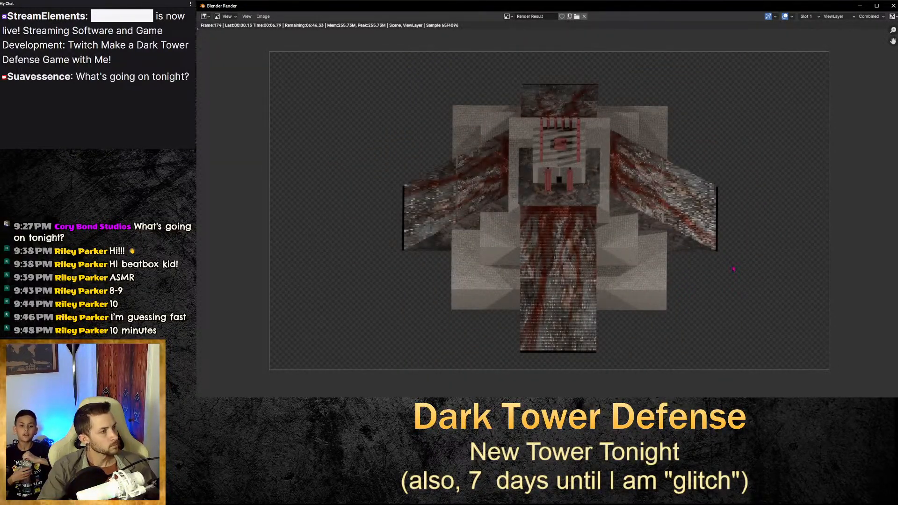
scroll(733, 269, down, 3)
scroll(730, 267, down, 3)
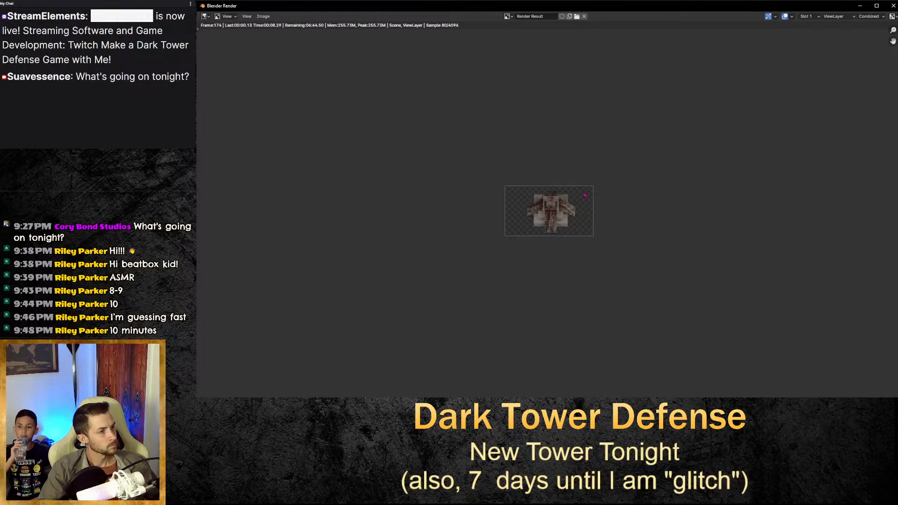
scroll(601, 200, up, 2)
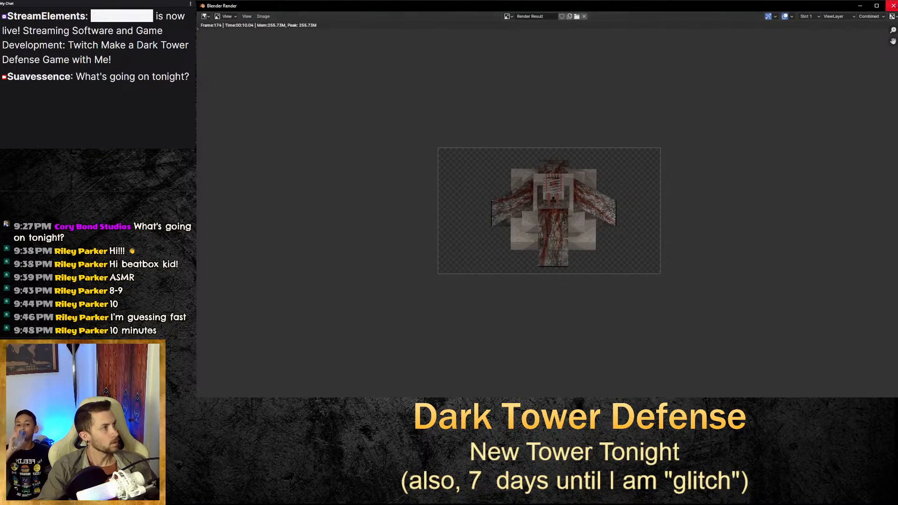
click(894, 5)
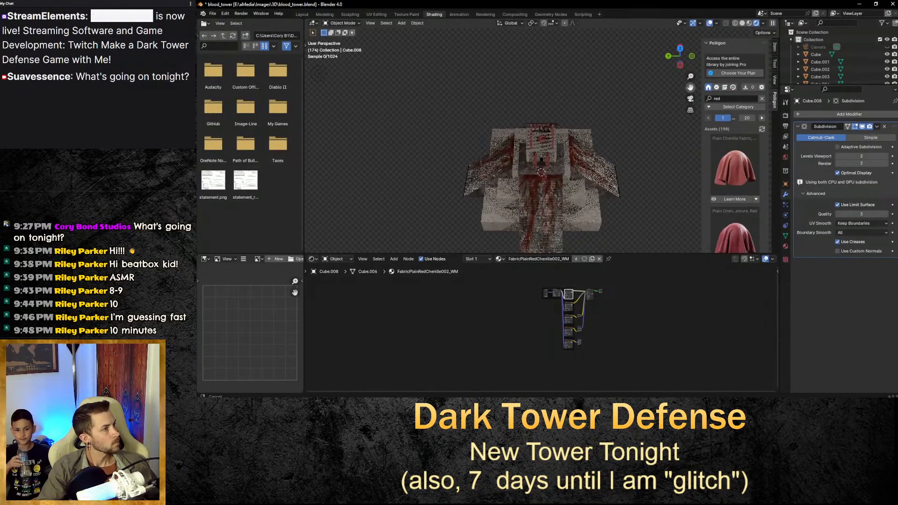
shift+middle_drag(564, 148, 564, 111)
scroll(564, 111, down, 4)
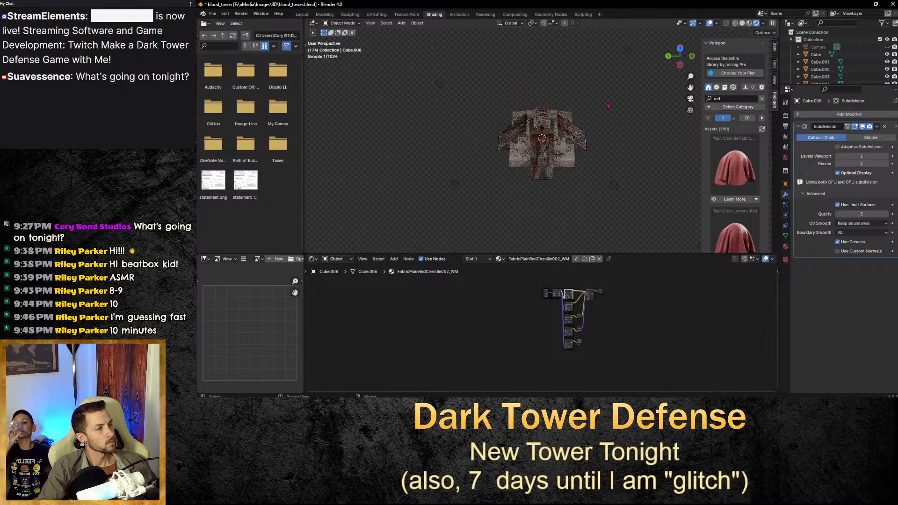
Enlarge the radius of three of the lights around the tower and clear the selection.
scroll(528, 102, up, 4)
scroll(492, 93, down, 3)
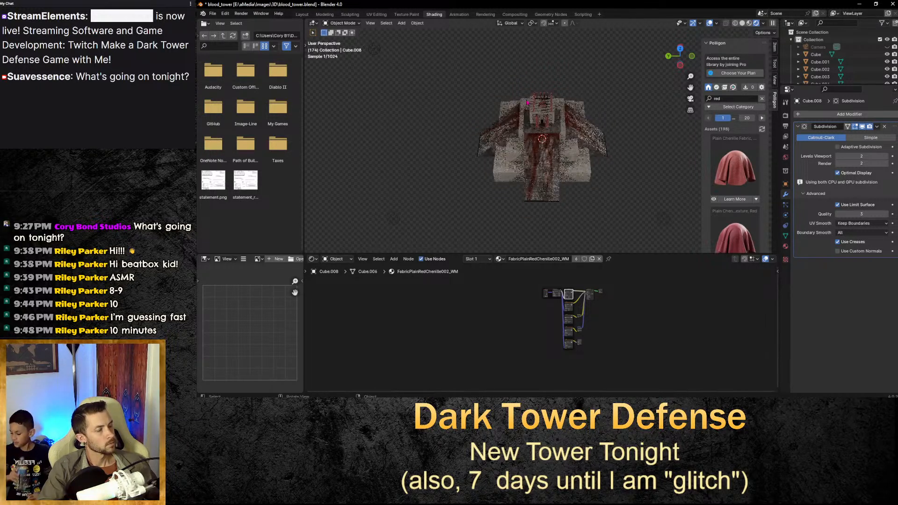
click(441, 84)
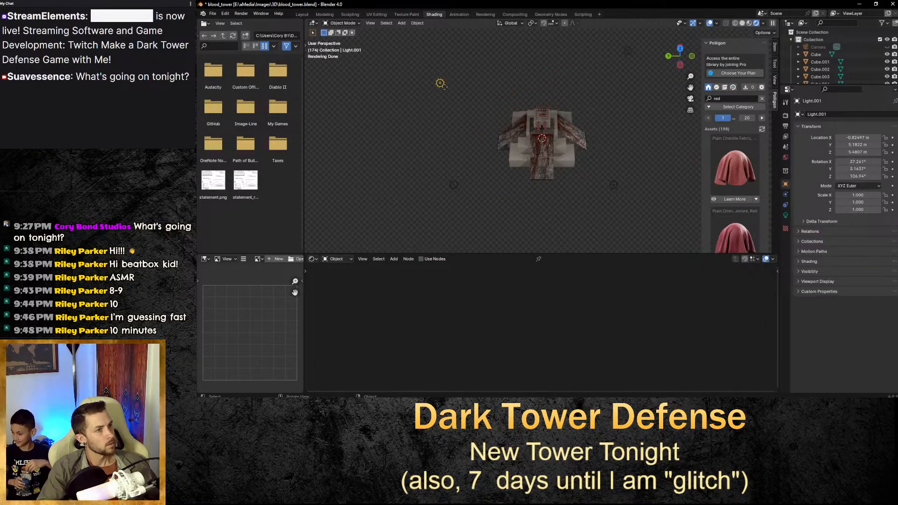
drag(445, 86, 511, 129)
click(454, 185)
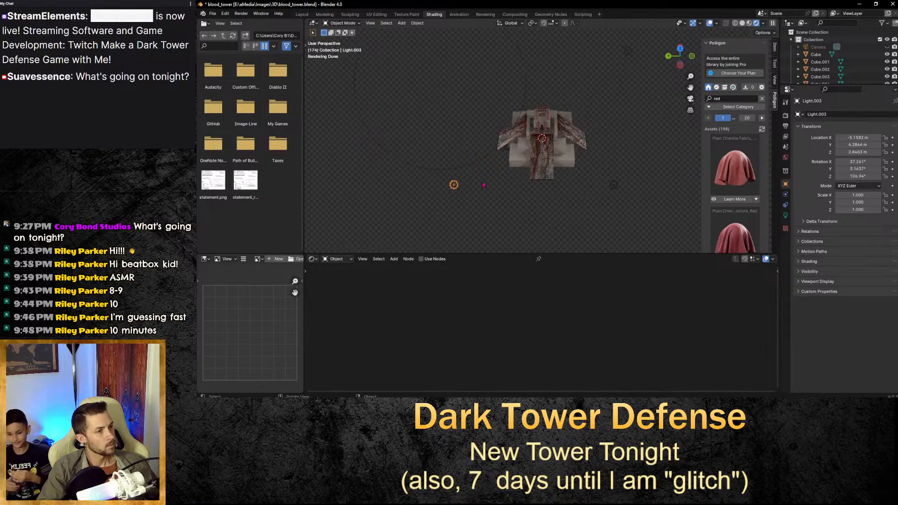
drag(501, 193, 517, 192)
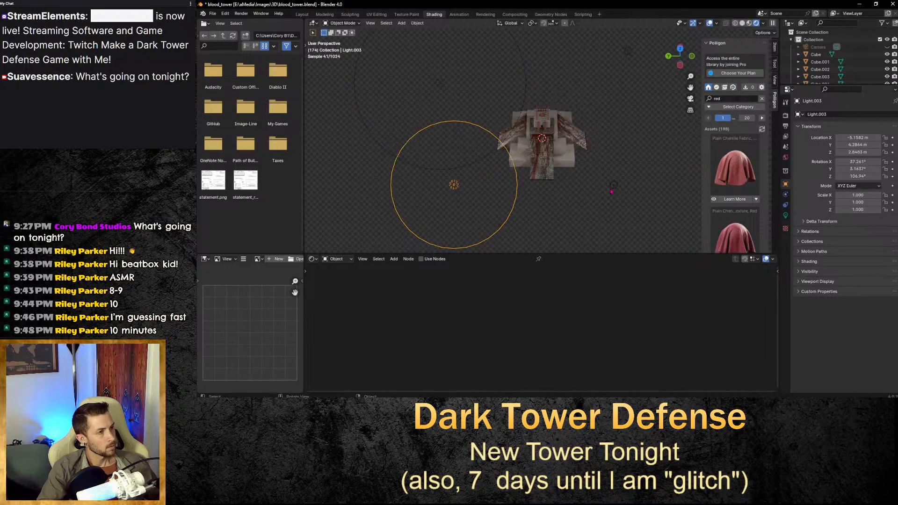
click(614, 186)
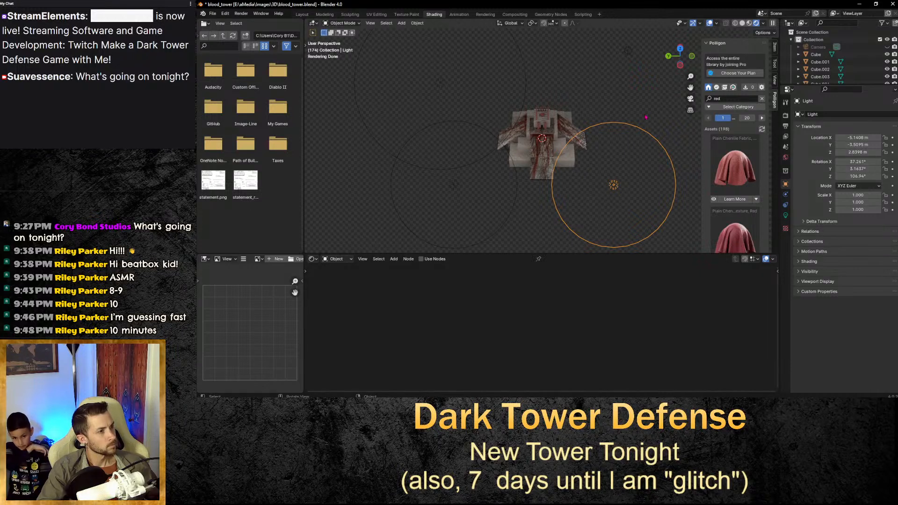
click(647, 117)
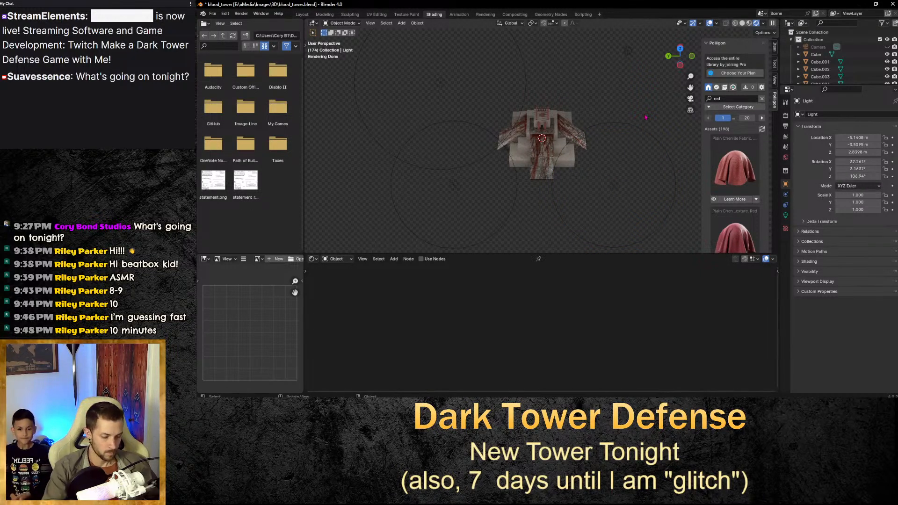
Render the tower with the softened lights and examine the image at full and in-game-like small sizes.
key(F12)
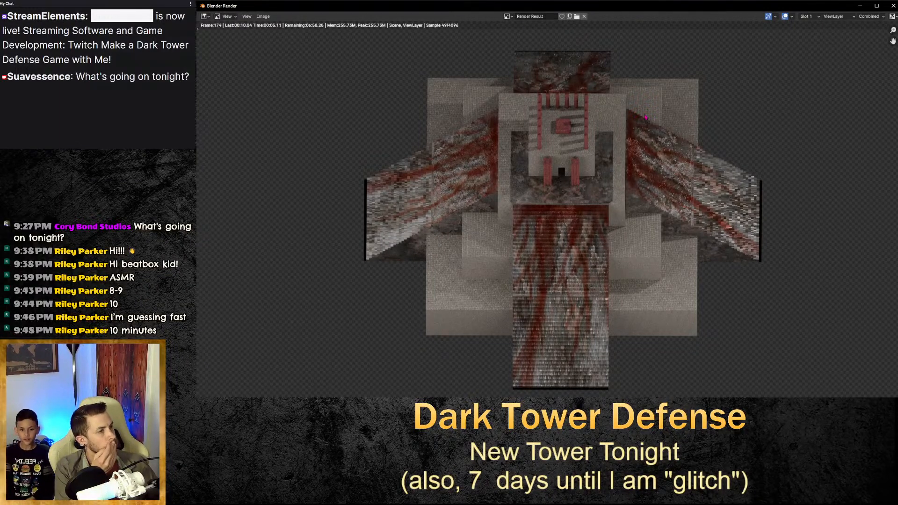
scroll(646, 117, down, 4)
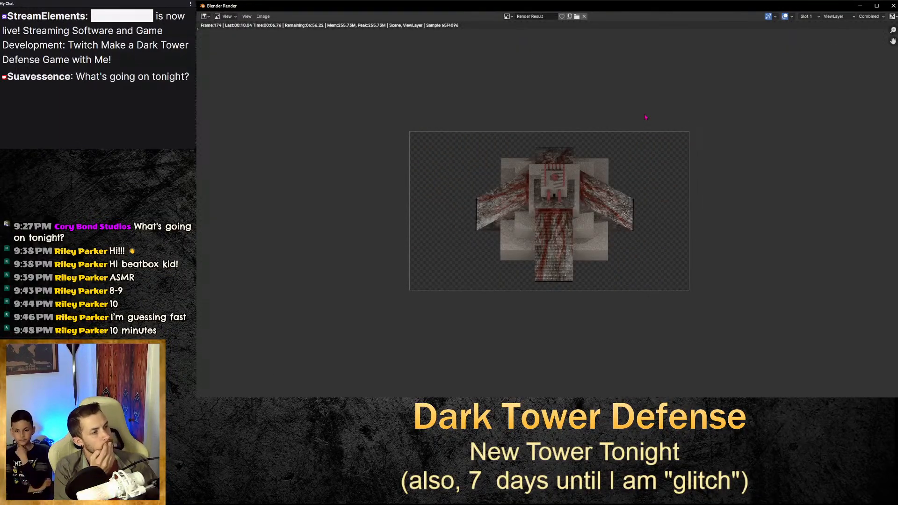
scroll(646, 117, down, 5)
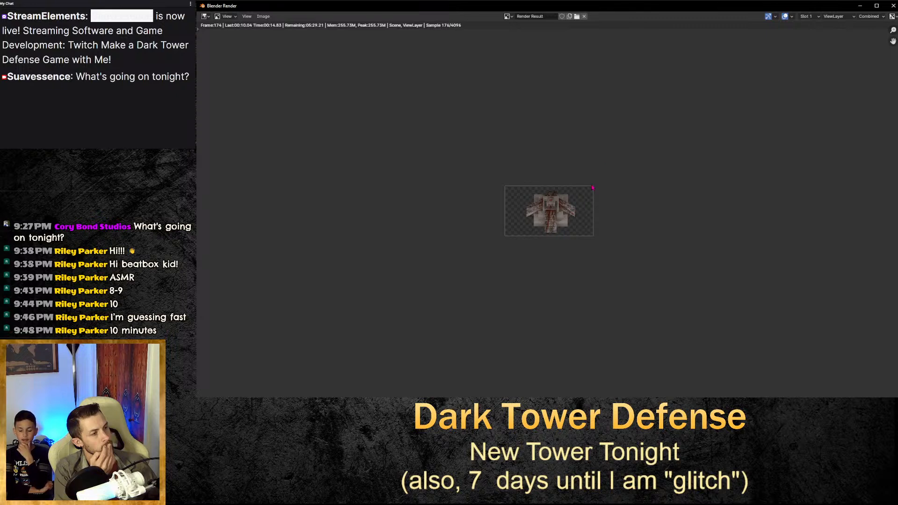
scroll(592, 188, up, 1)
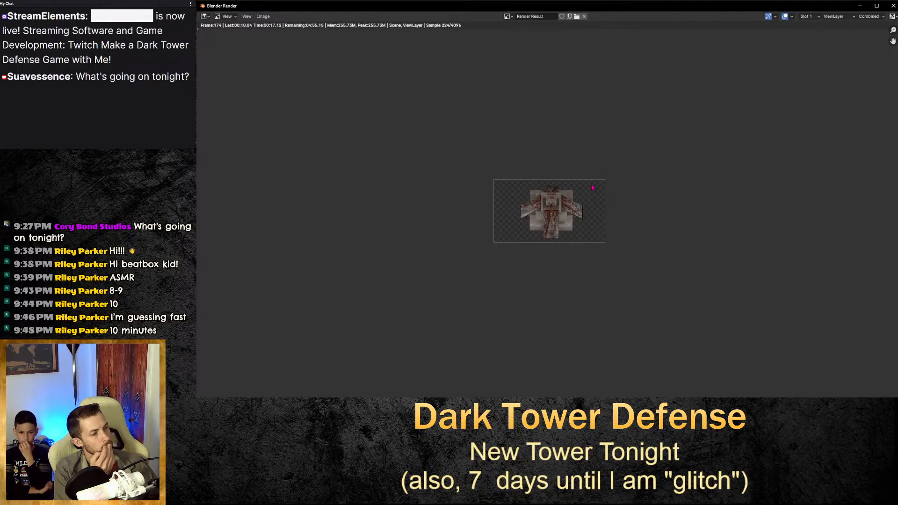
scroll(593, 188, up, 4)
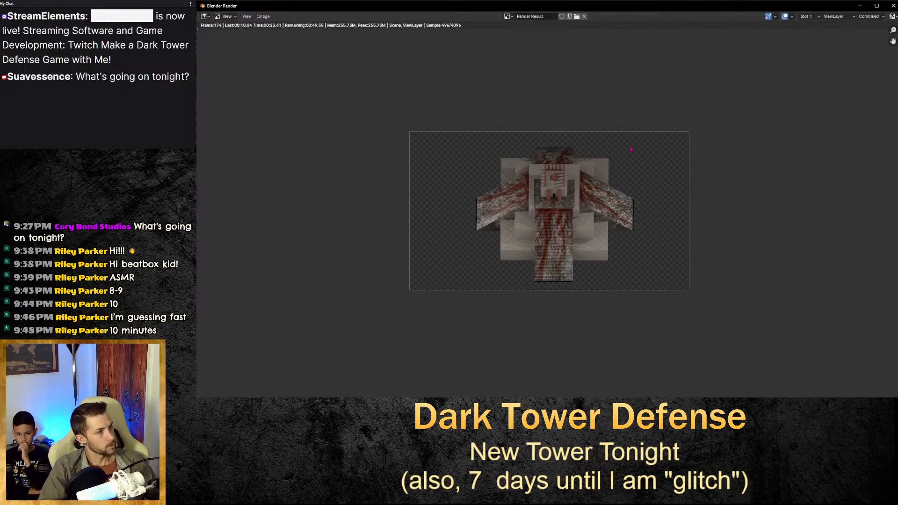
click(892, 16)
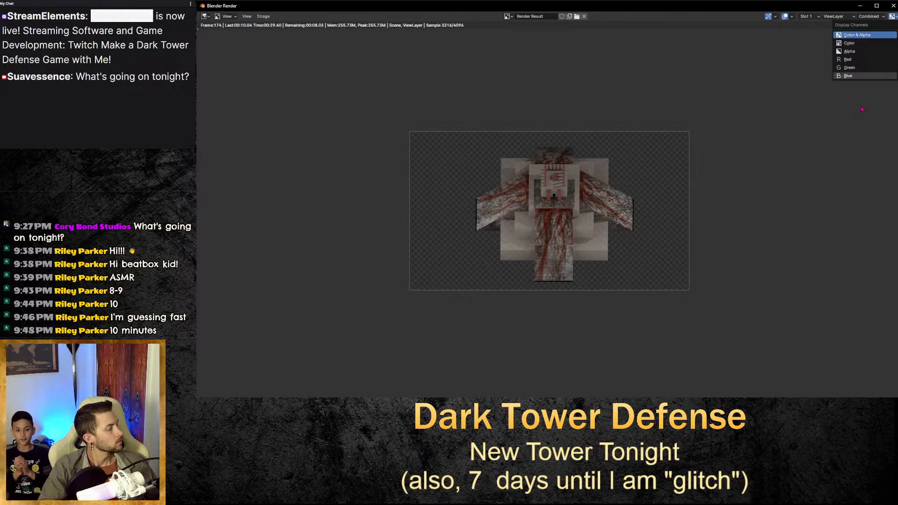
click(862, 109)
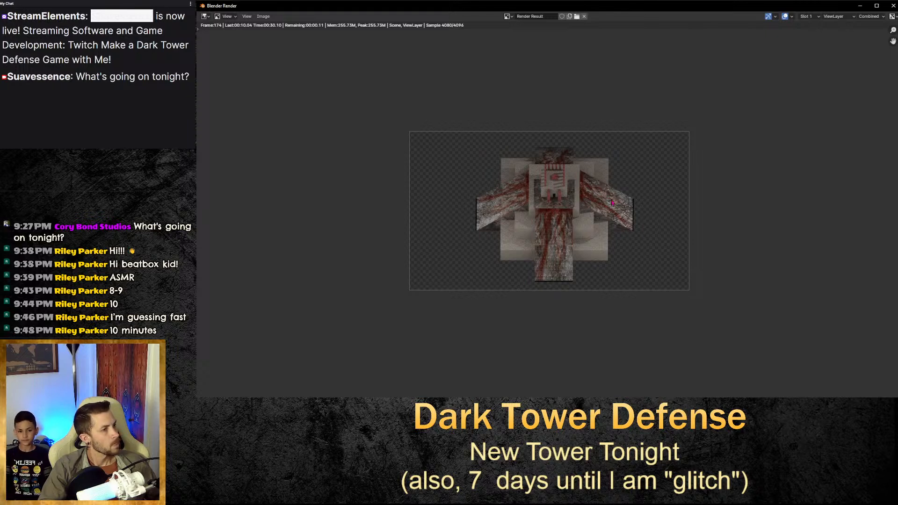
Display the finished render at a small size, capture a screenshot region tightly around the tower, and save it as an image file.
scroll(613, 202, down, 6)
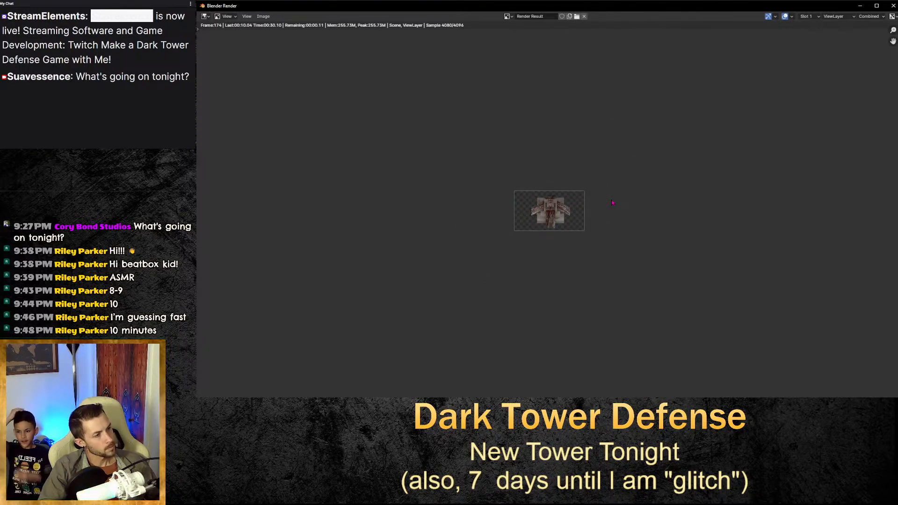
scroll(613, 202, up, 1)
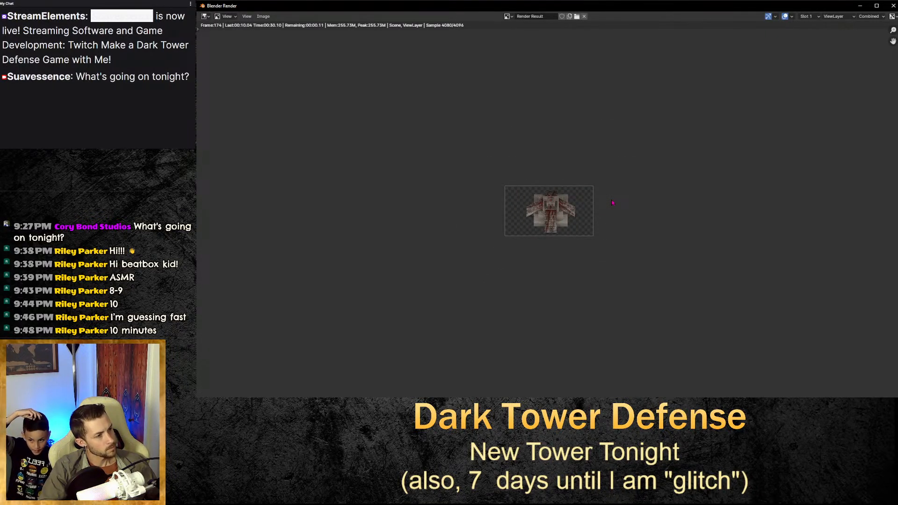
scroll(613, 203, up, 1)
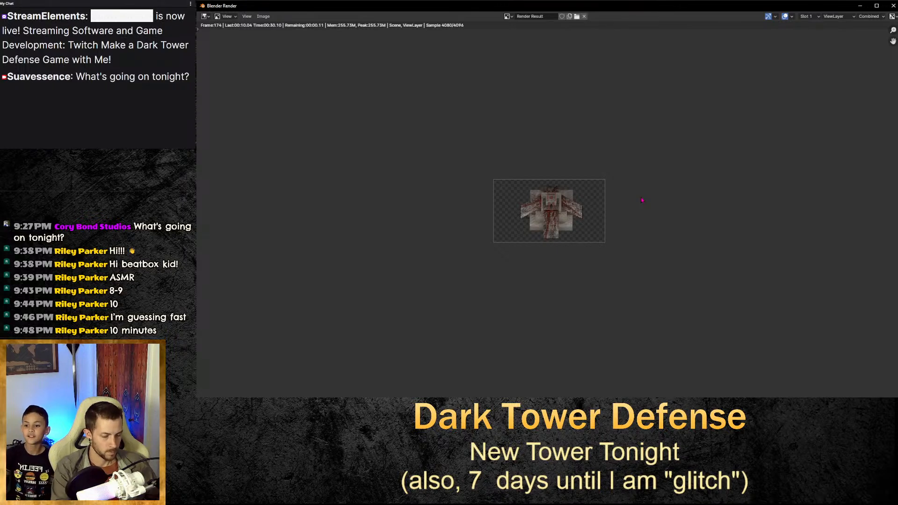
key(ctrl+Print)
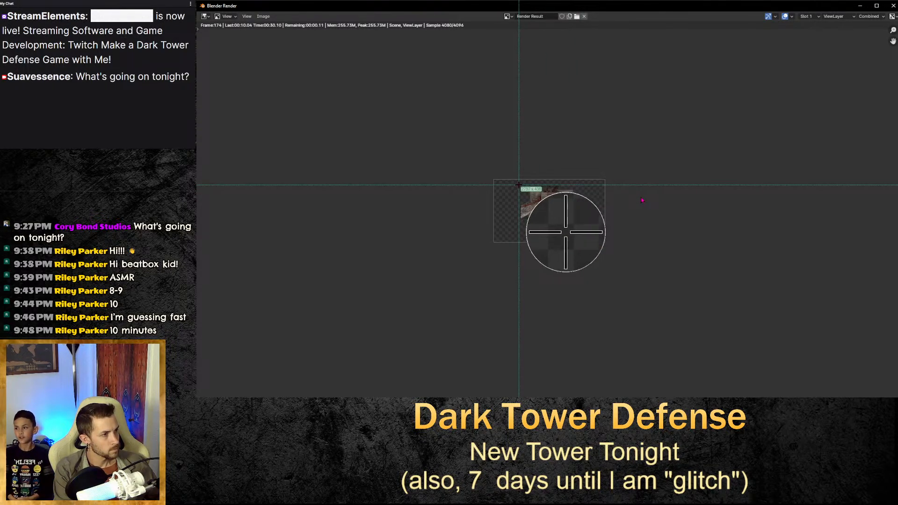
drag(515, 183, 584, 240)
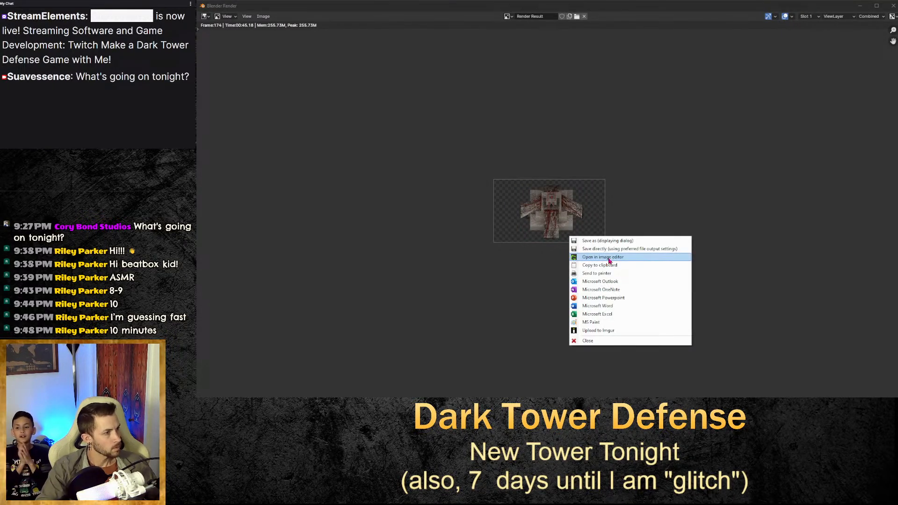
click(616, 244)
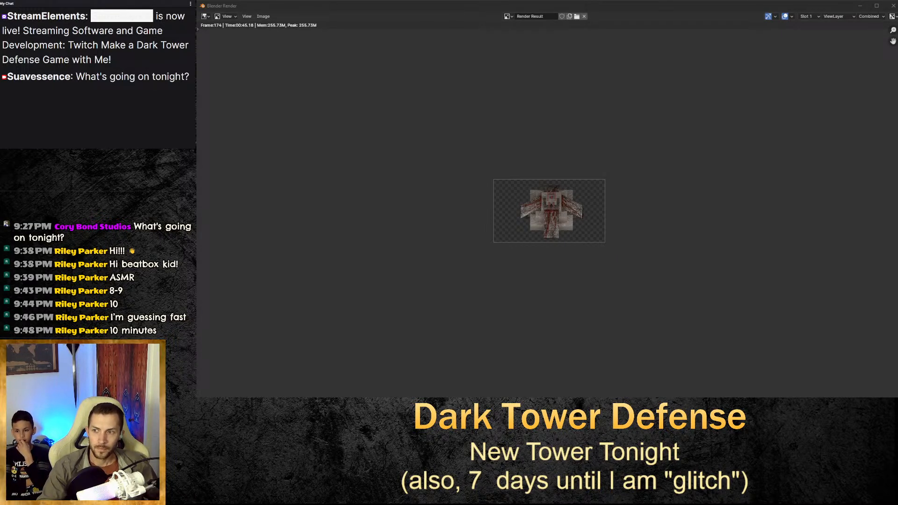
Switch to Chrome and open the bookmarked Canva design "Day 8 - YouTube Thumbnail".
key(alt+Tab)
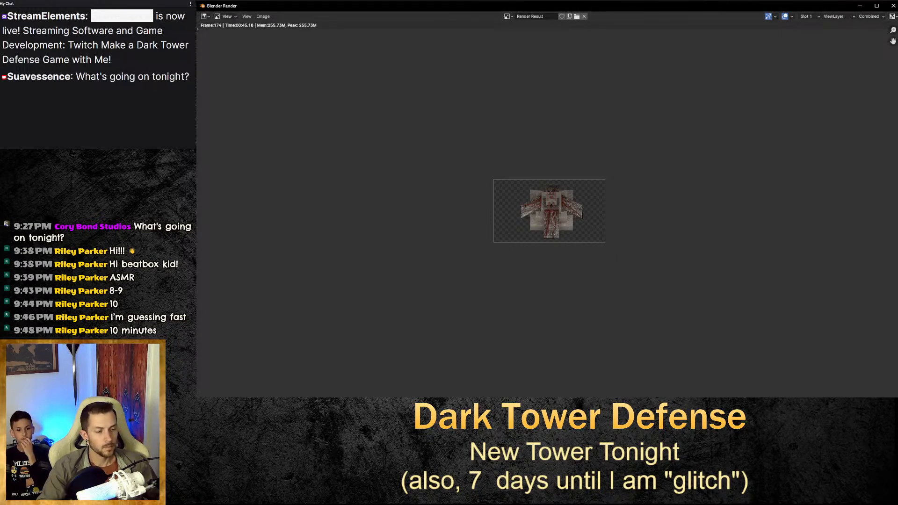
click(582, 393)
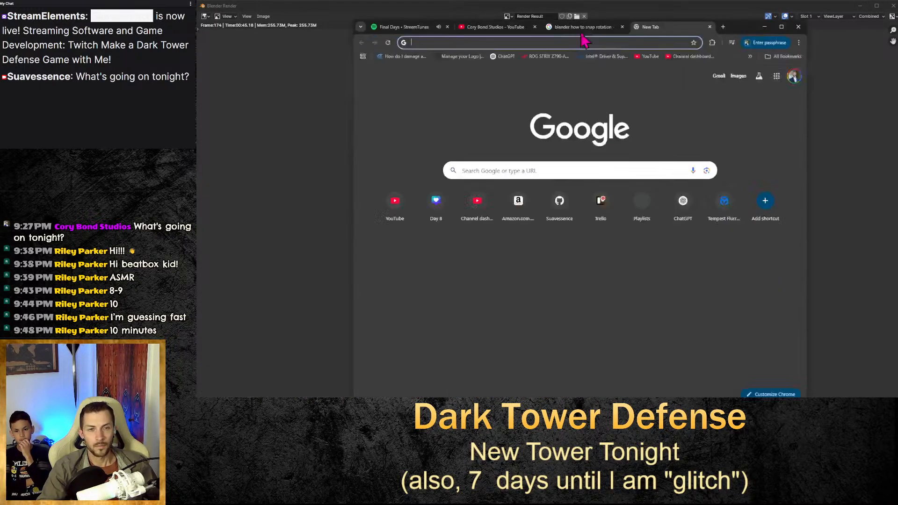
click(848, 37)
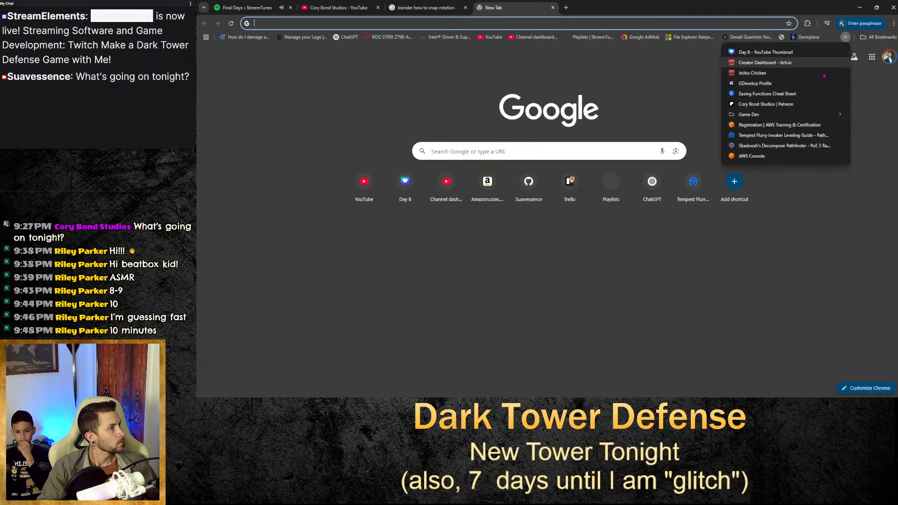
click(769, 60)
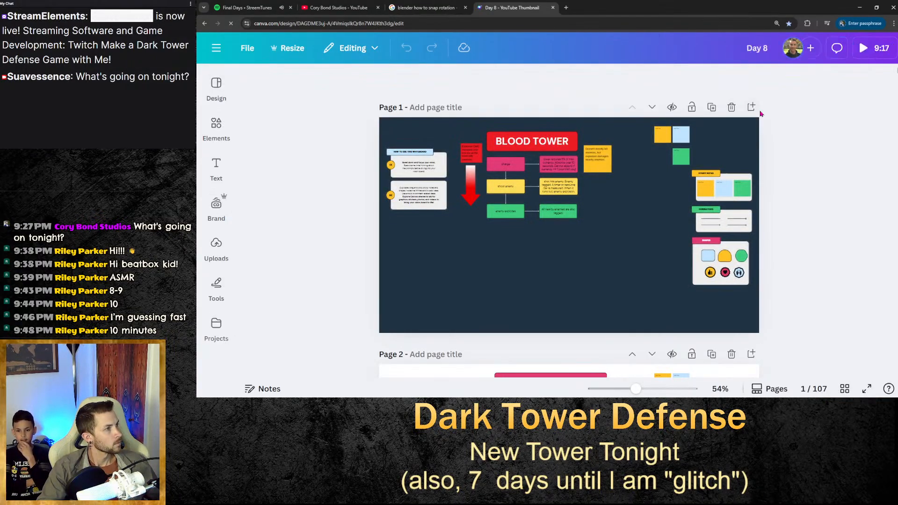
Add a blank page after page 1, the Blood Tower planning page.
click(754, 110)
scroll(759, 131, up, 4)
scroll(761, 139, down, 5)
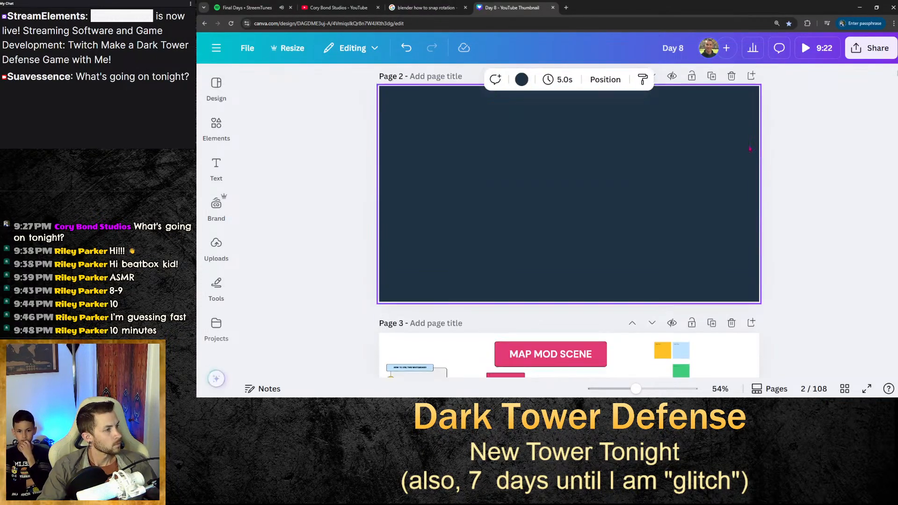
scroll(745, 141, up, 2)
scroll(745, 141, down, 1)
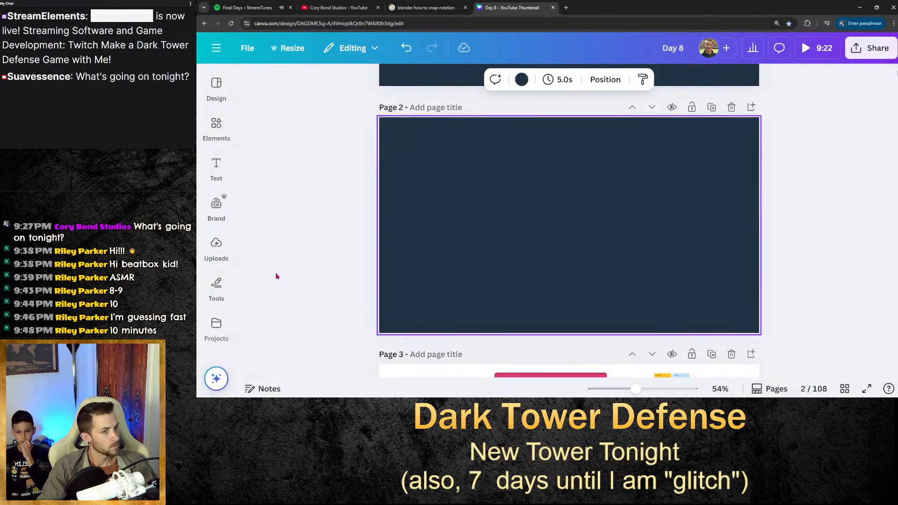
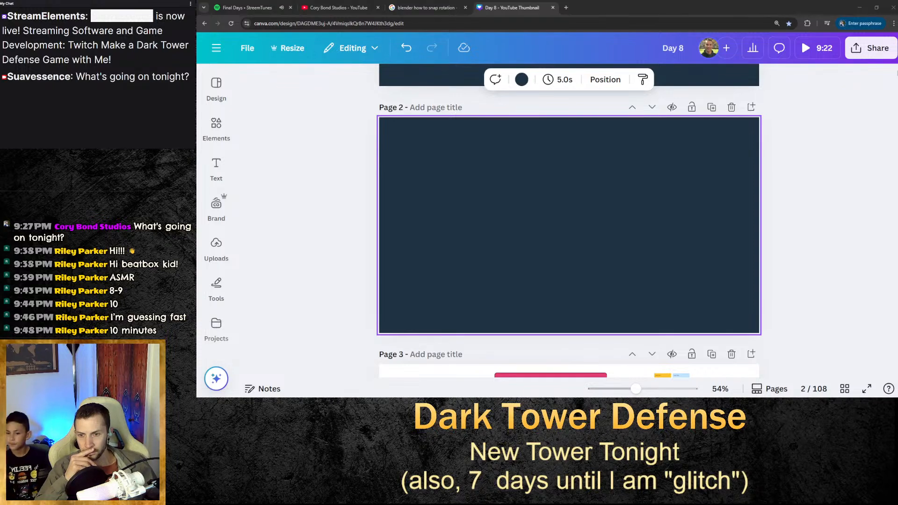
Place the saved tower screenshot on page 2, shrink it to about 124 by 104, and deselect it.
drag(197, 299, 560, 221)
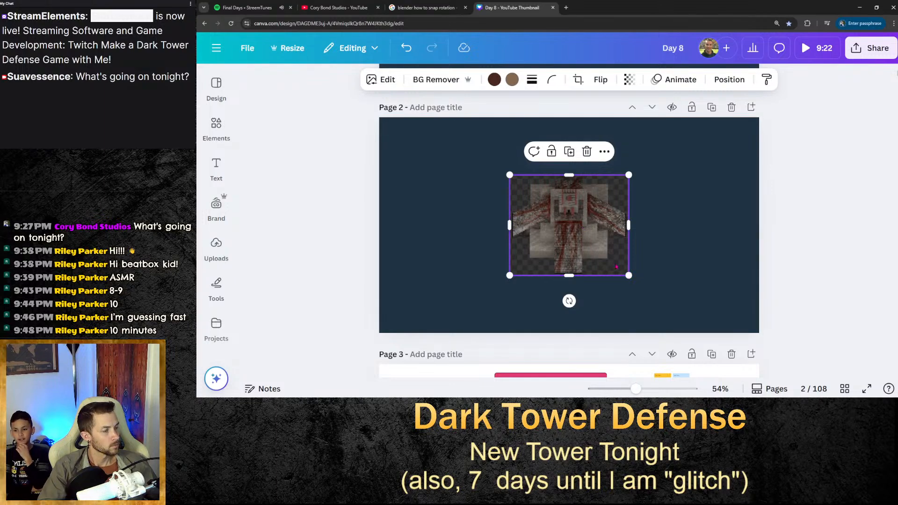
drag(629, 275, 548, 203)
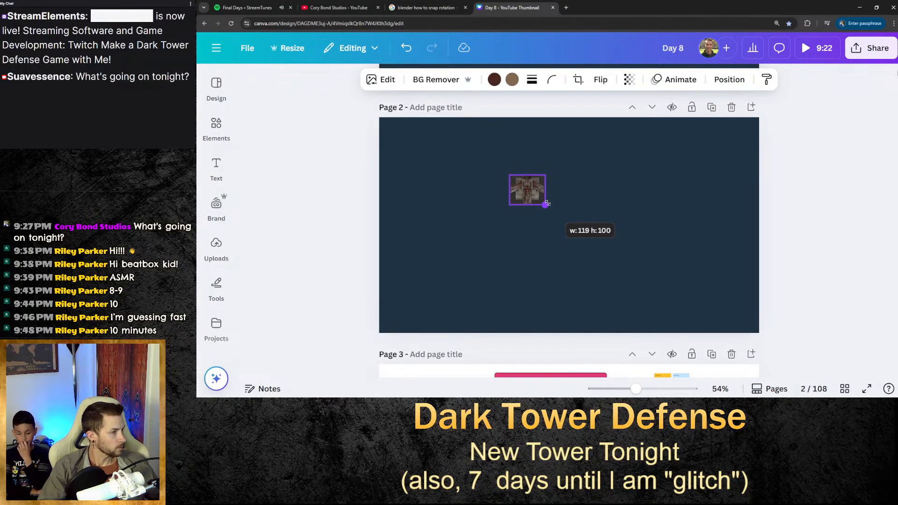
drag(548, 204, 548, 205)
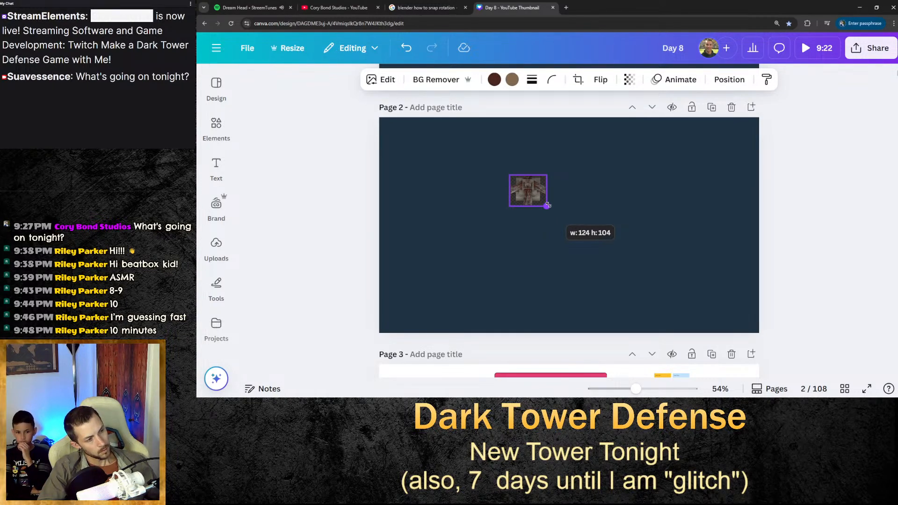
drag(548, 205, 548, 206)
click(547, 190)
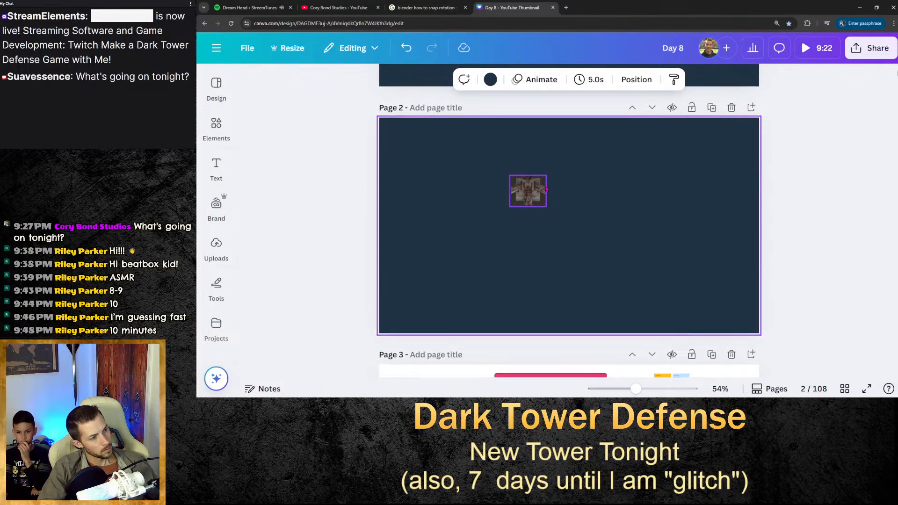
Remove the background of the tower image with BG Remover and delete page 2's dark background colour.
scroll(567, 259, up, 3)
scroll(571, 257, down, 2)
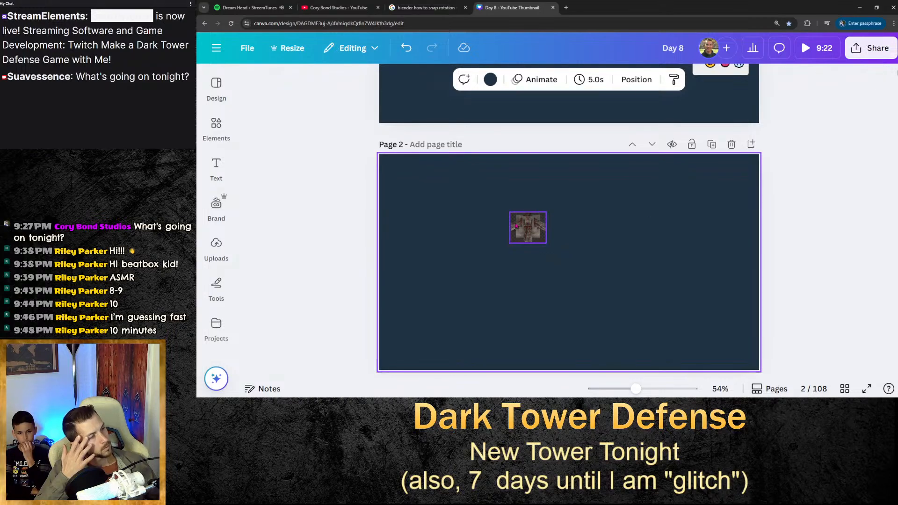
click(528, 227)
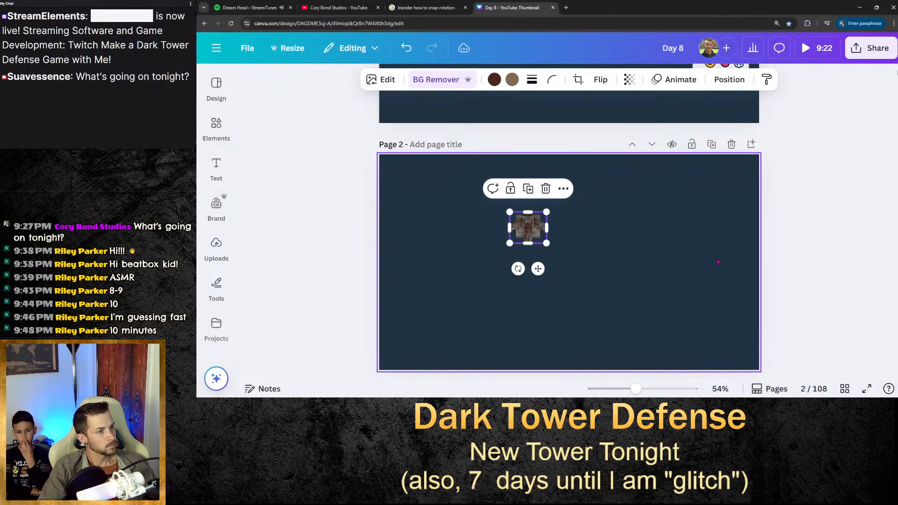
click(704, 267)
key(Delete)
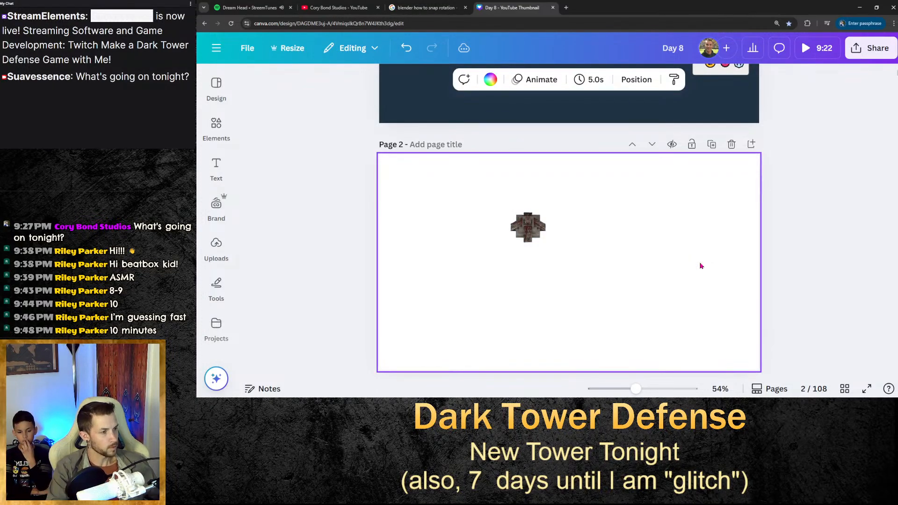
Set up a download of the design as a PNG at size 1 (1,280 × 720 px).
click(870, 48)
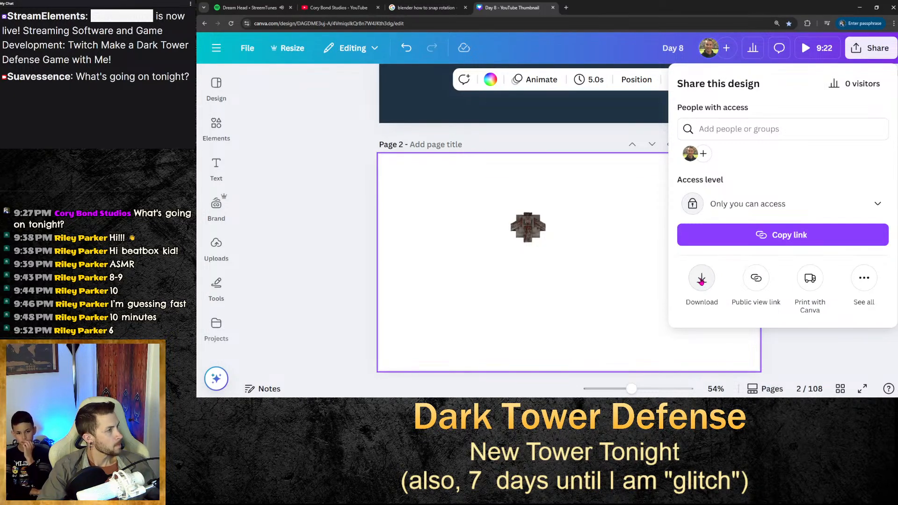
click(702, 281)
click(813, 126)
click(744, 196)
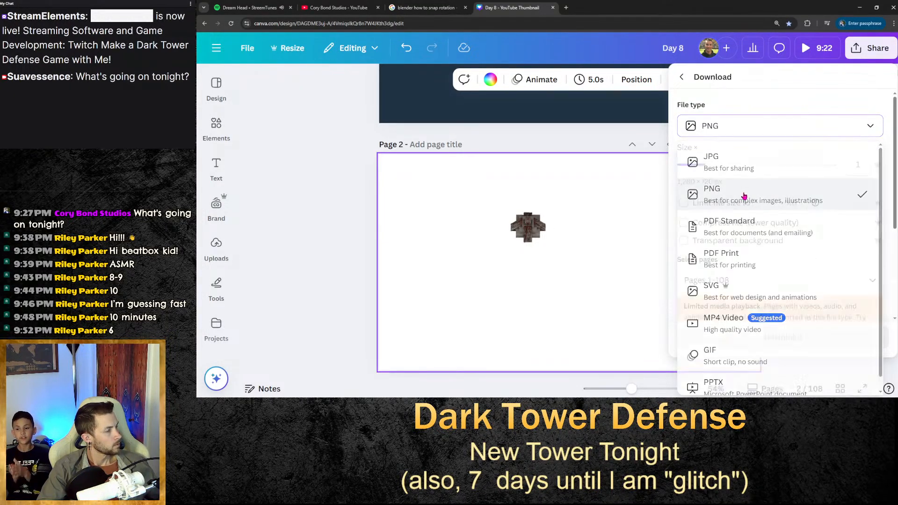
mouse_move(715, 165)
mouse_down()
mouse_move(700, 170)
mouse_move(712, 168)
mouse_up()
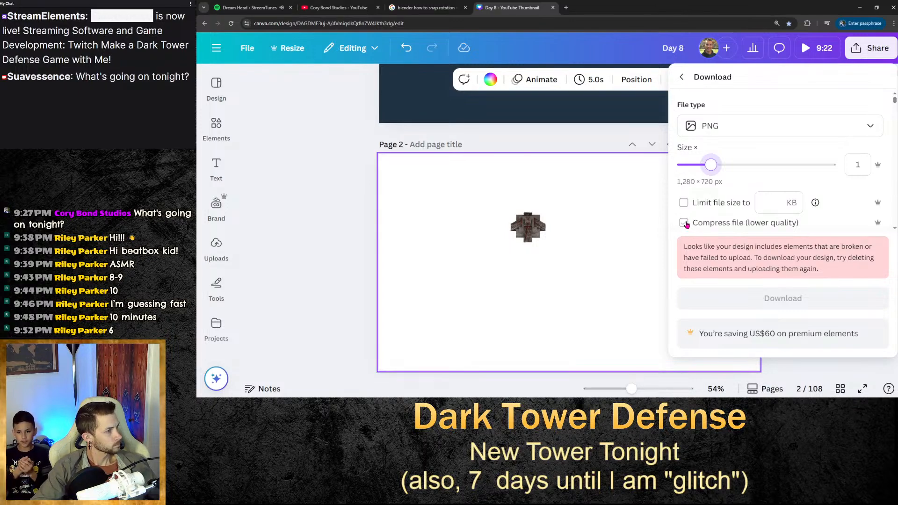
Limit the download to the current page, page 2, and download it.
scroll(763, 210, down, 3)
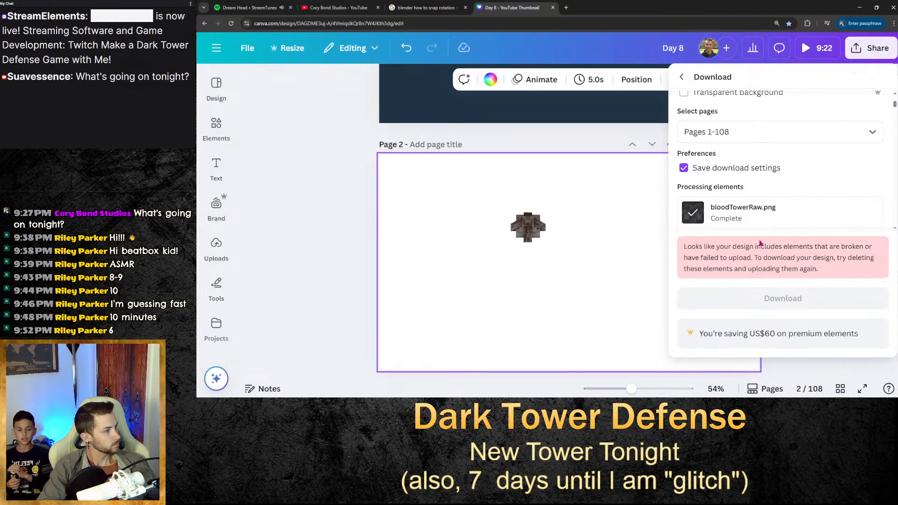
scroll(745, 216, up, 3)
scroll(744, 187, down, 2)
click(711, 169)
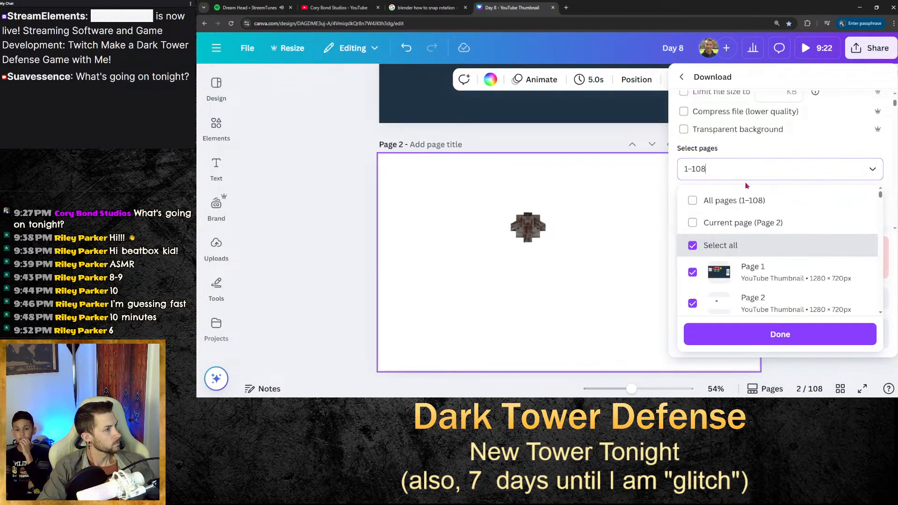
click(706, 224)
click(756, 338)
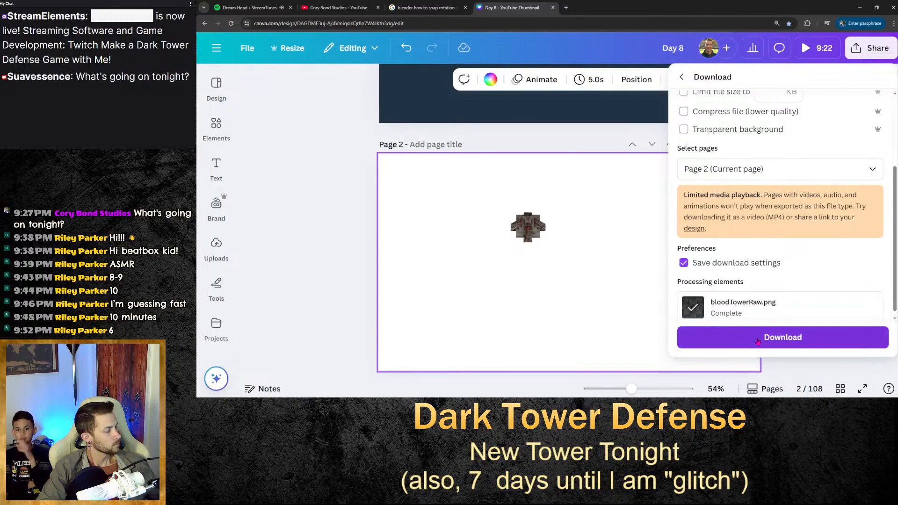
click(758, 341)
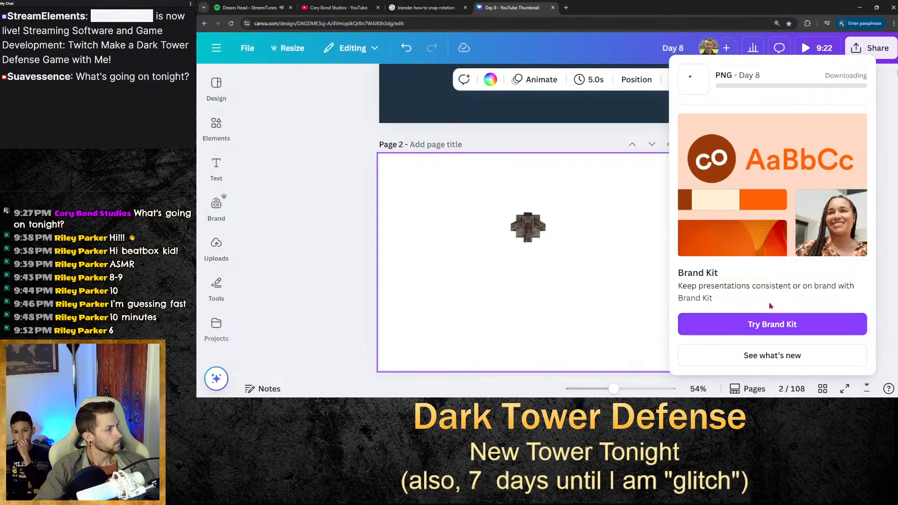
Clear the browser and Blender windows off the desktop and switch to GIMP with the downloaded Day 8 (48).png.
mouse_move(588, 364)
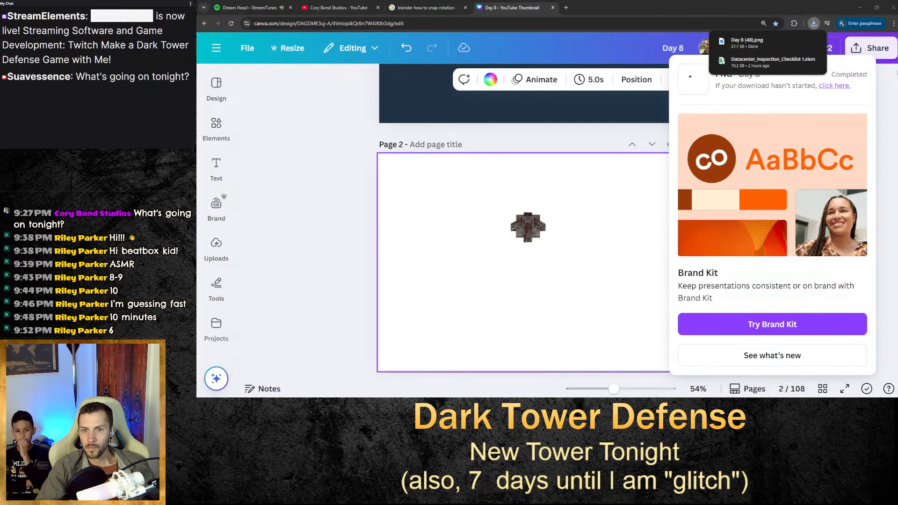
key(alt+Tab)
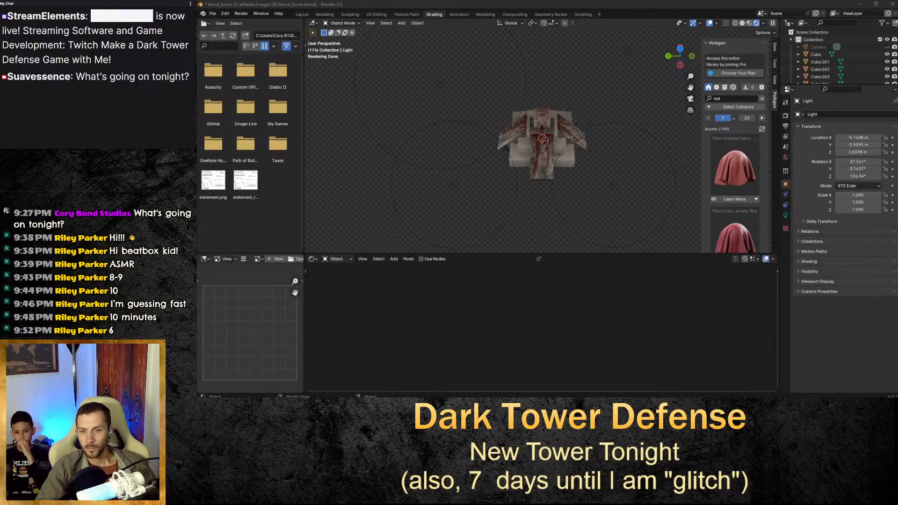
key(alt+Tab)
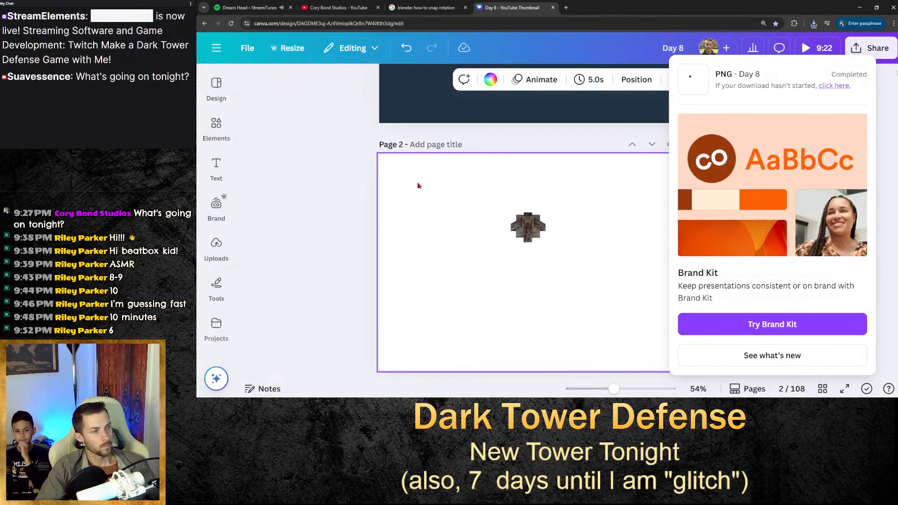
click(876, 10)
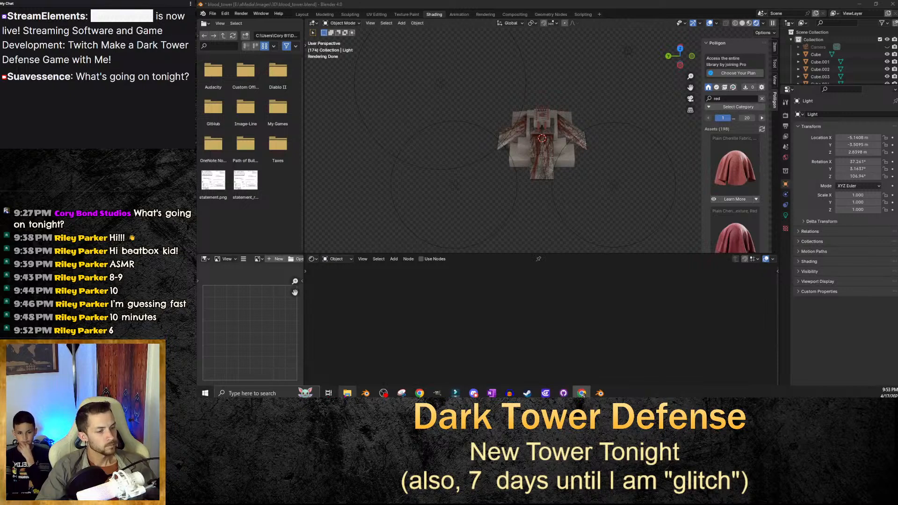
click(347, 395)
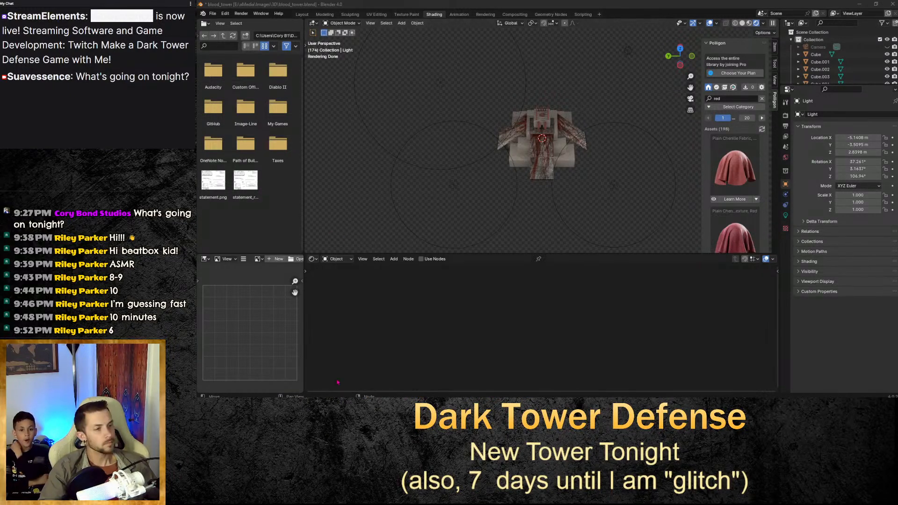
click(860, 4)
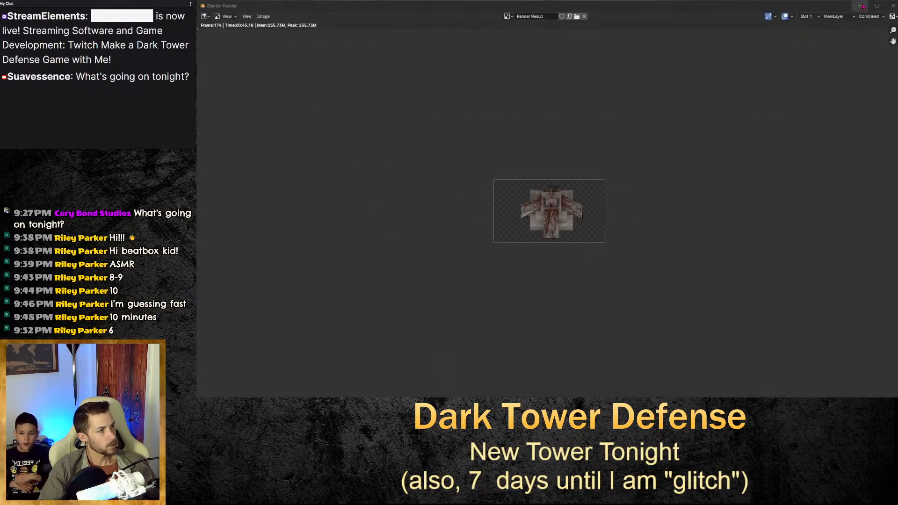
click(894, 6)
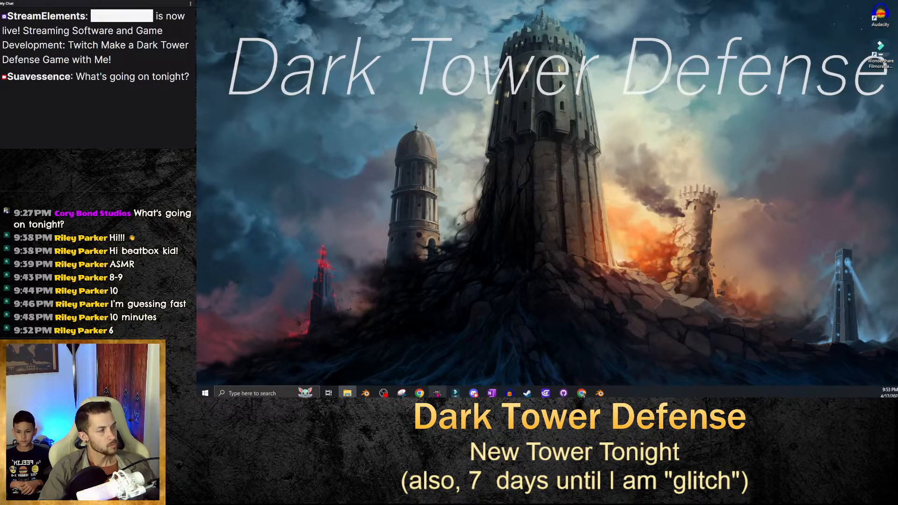
click(437, 393)
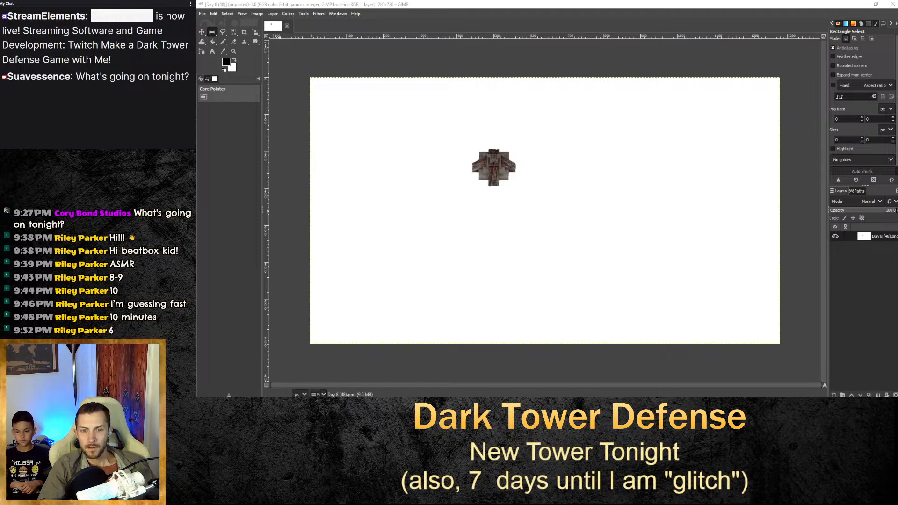
Inspect the tower in Day 8 (48).png up close, and close that white-background image.
ctrl+scroll(508, 168, up, 2)
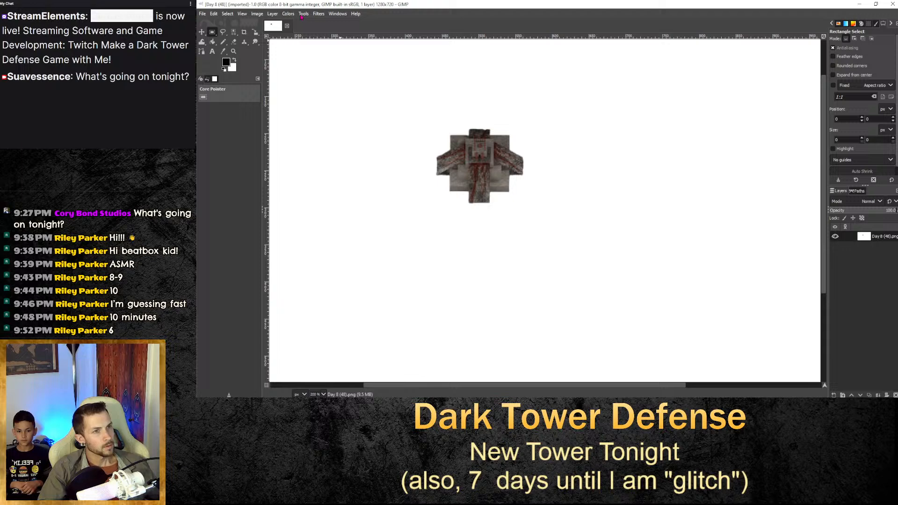
click(272, 14)
click(285, 15)
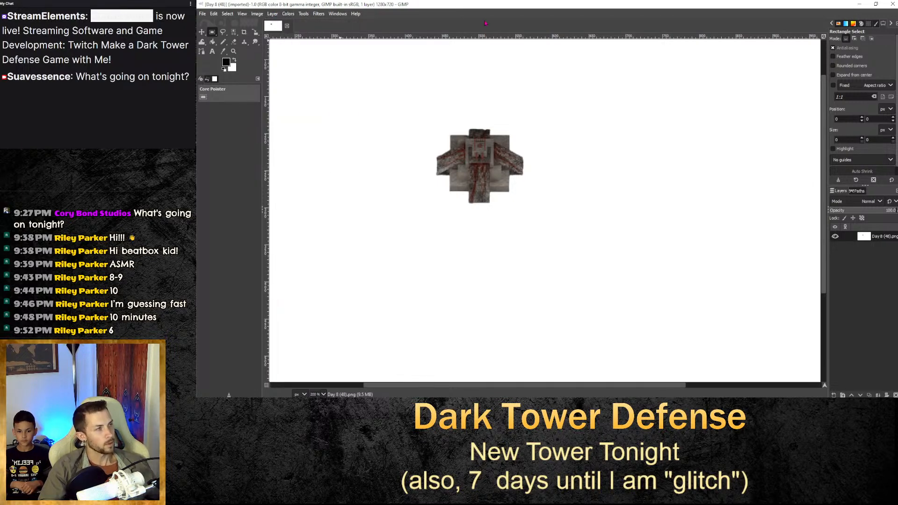
mouse_move(482, 396)
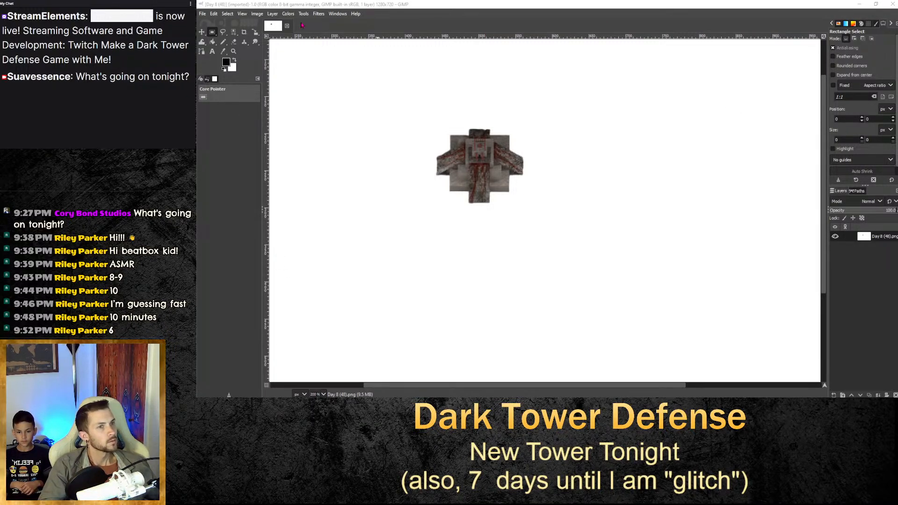
click(287, 26)
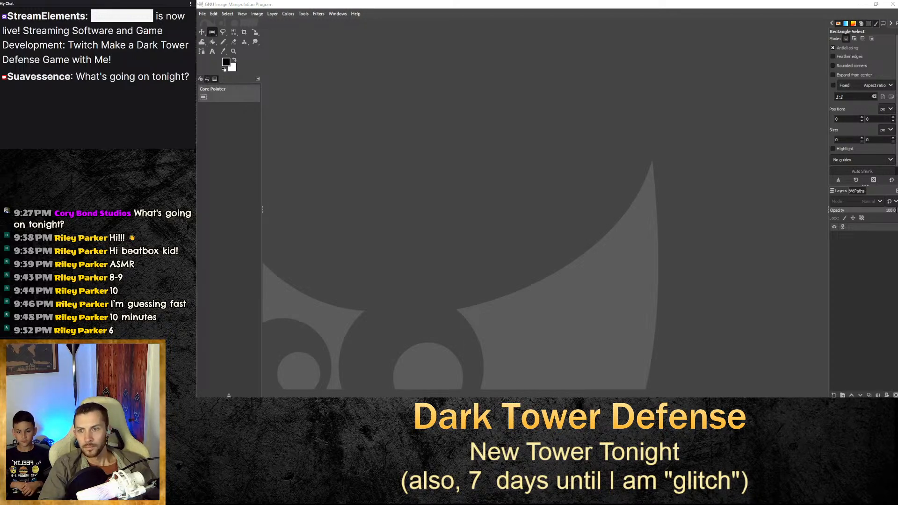
Open the transparent Day 8 (49).png in GIMP and crop the image to its content.
drag(198, 151, 557, 146)
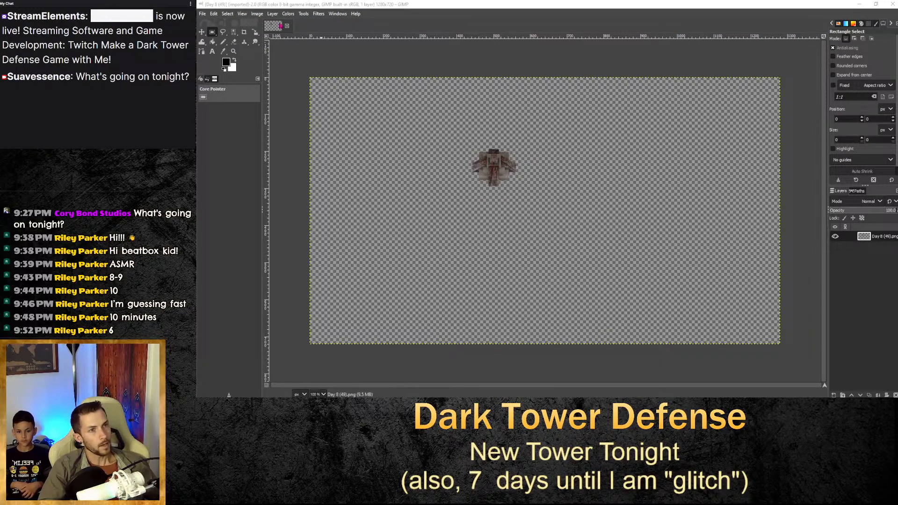
click(257, 14)
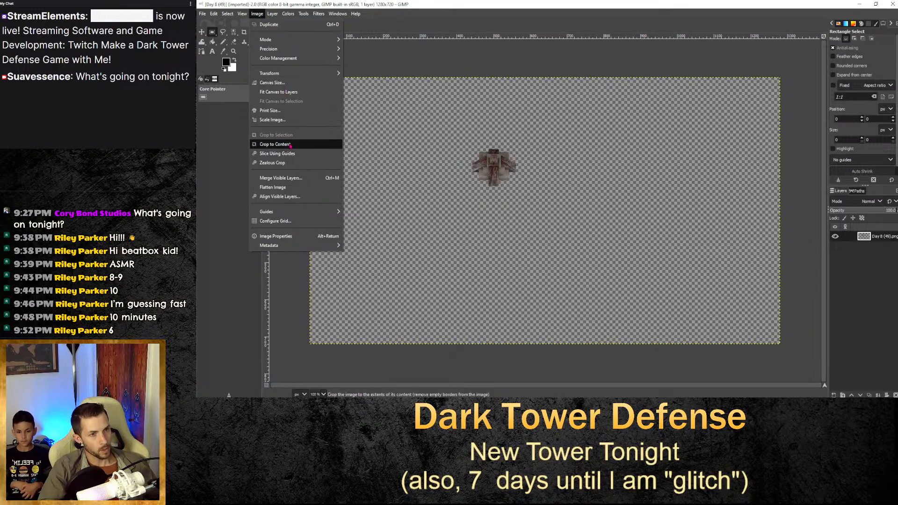
click(275, 144)
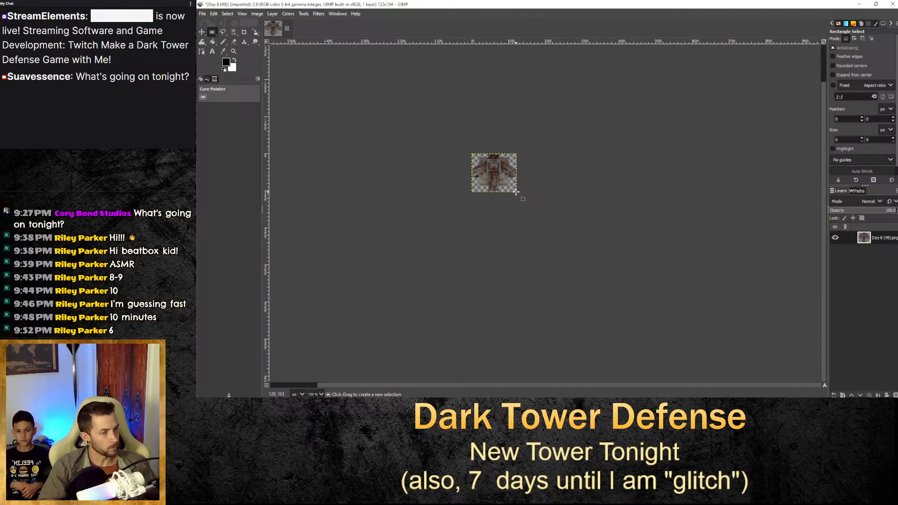
Export the cropped tower image to the Downloads folder as blood_tower_2.png.
key(ctrl+shift)
key(ctrl+shift+e)
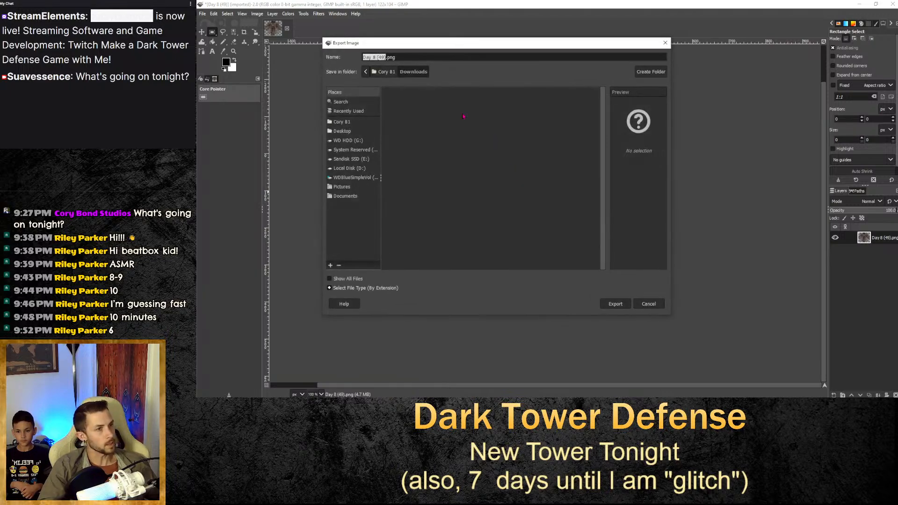
text(blood)
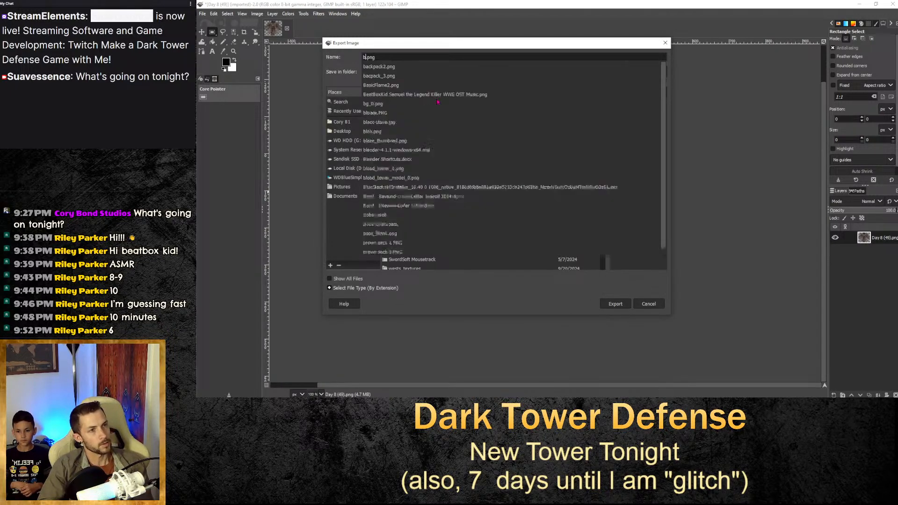
text(_tower_2)
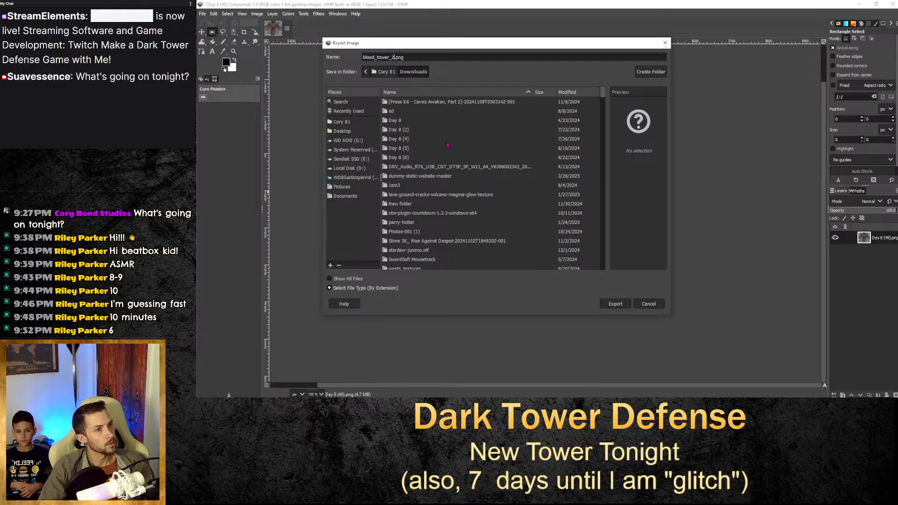
Choose the aMedia\Images\Assets folder on the Sandisk SSD (E:) drive as the export location for blood_tower_2.png.
click(352, 188)
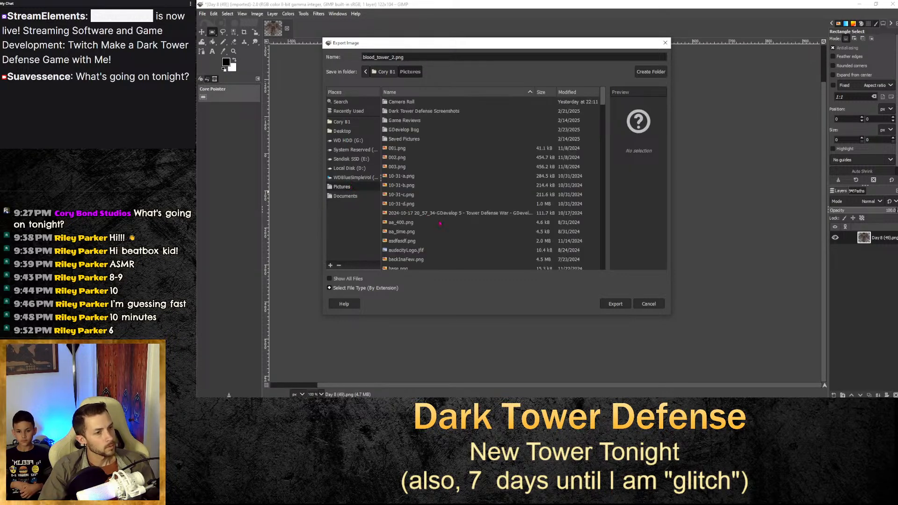
click(355, 161)
double_click(410, 102)
double_click(411, 102)
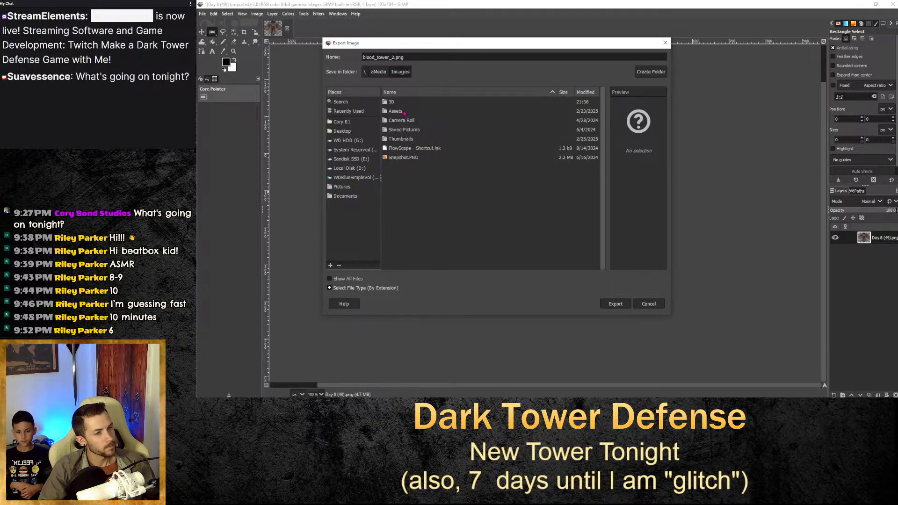
double_click(396, 111)
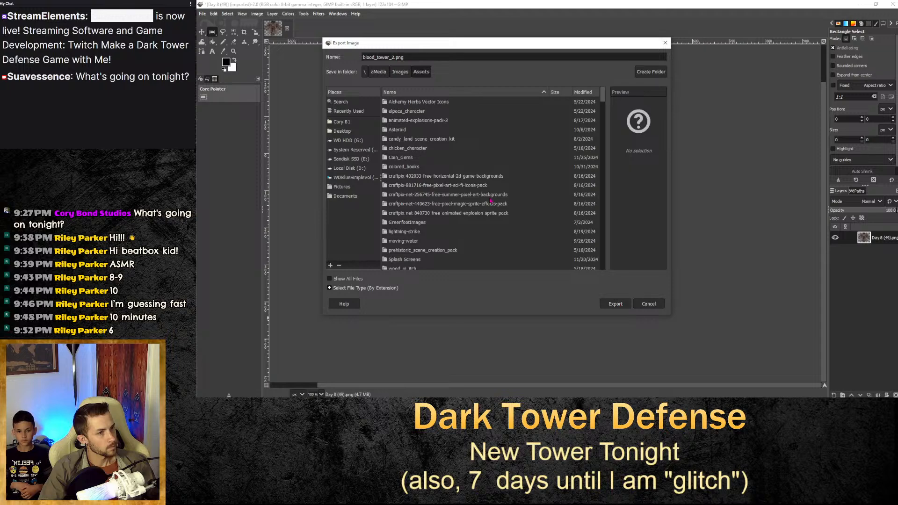
Export the image as a PNG with compression level 0, and minimize the image editor.
scroll(492, 200, down, 5)
click(616, 304)
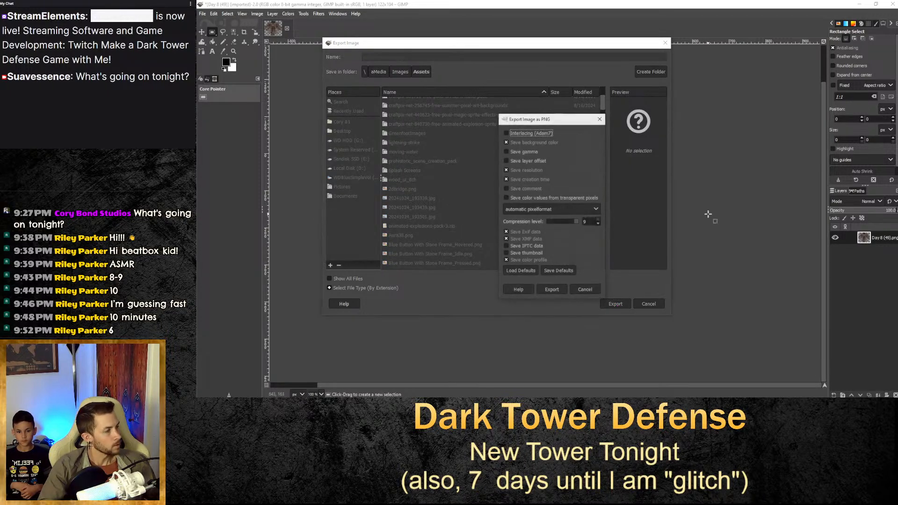
drag(573, 221, 547, 221)
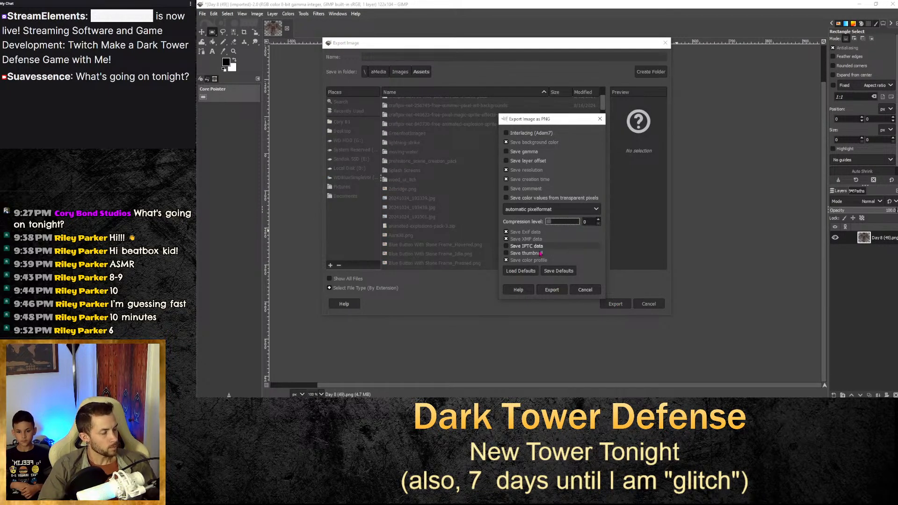
click(552, 289)
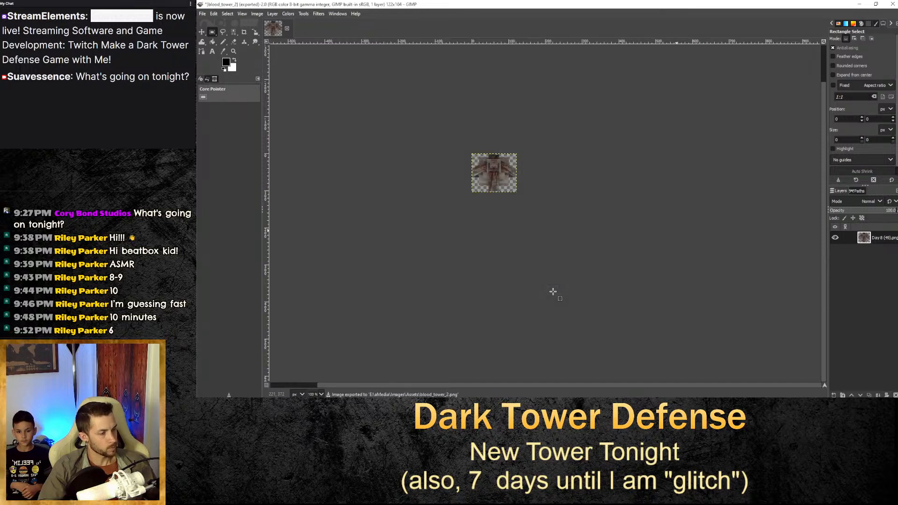
click(862, 4)
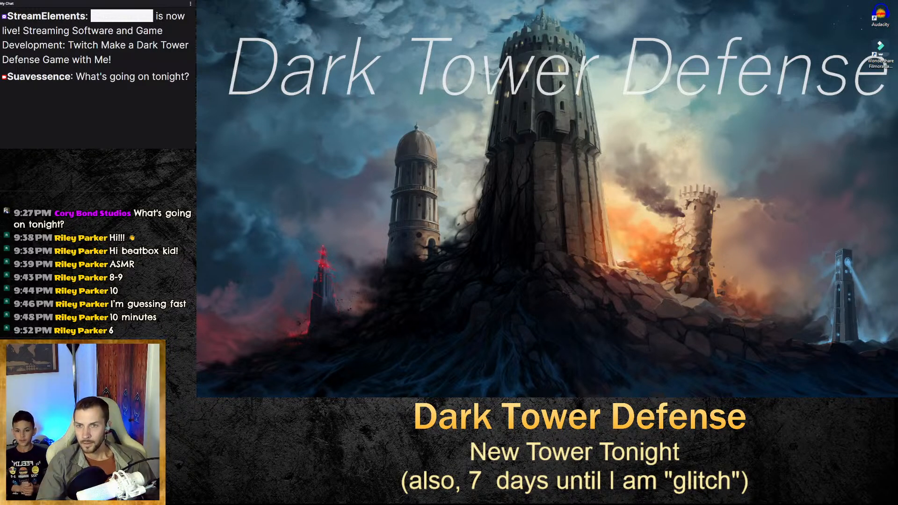
Search the web in Chrome for "spc convective outlook" and view the Storm Prediction Center Convective Outlooks page.
drag(464, 1, 463, 8)
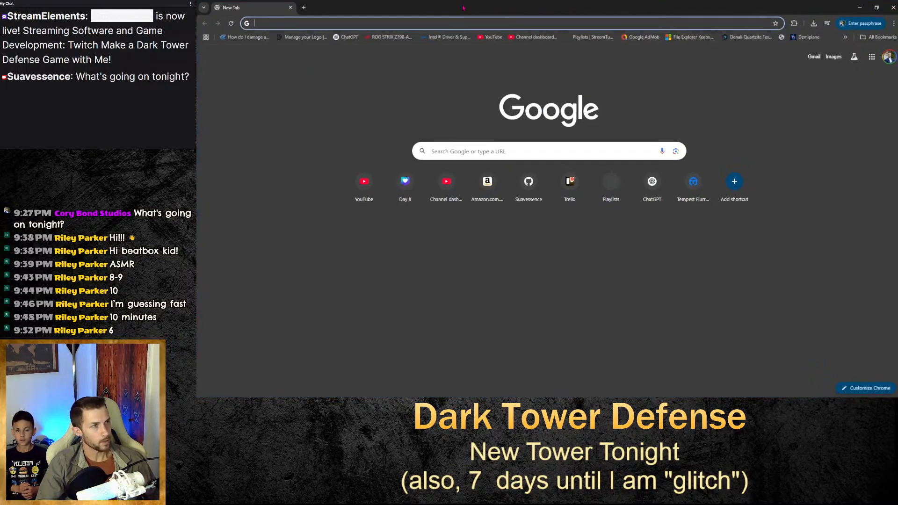
text(spc con)
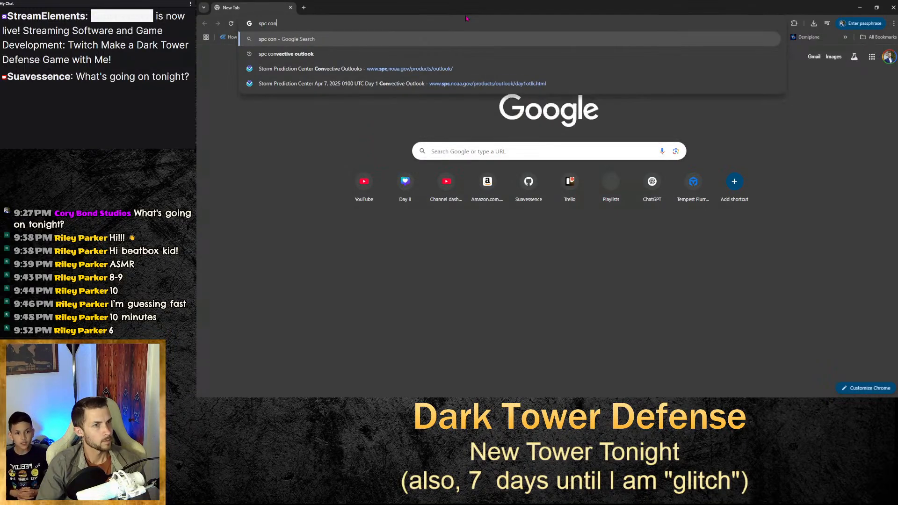
text(vective )
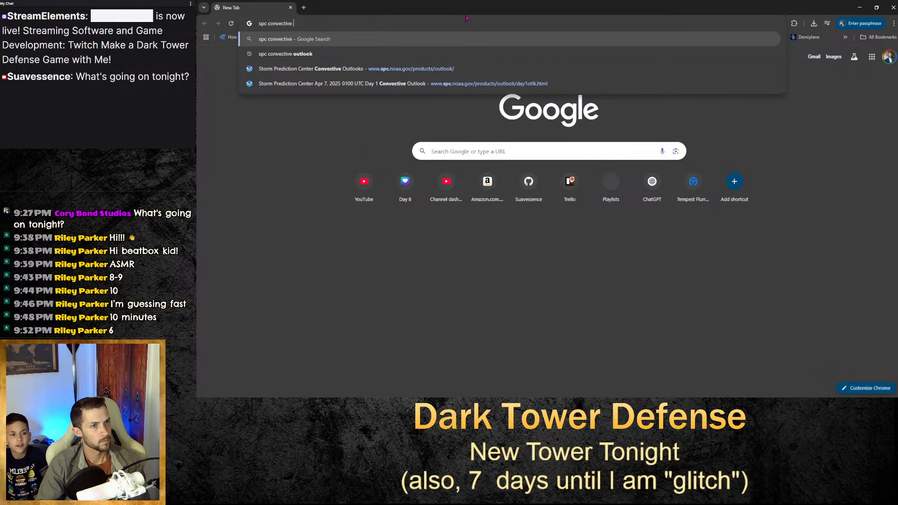
text(outlook)
key(Return)
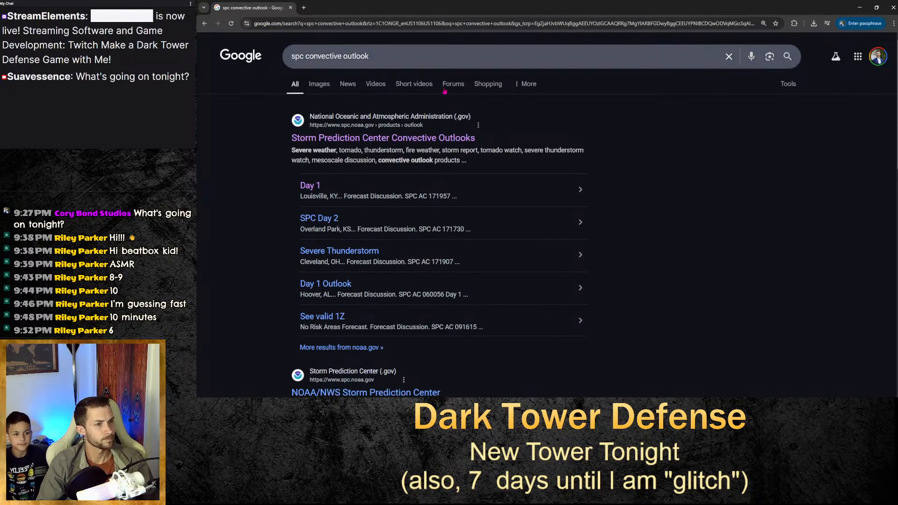
click(412, 139)
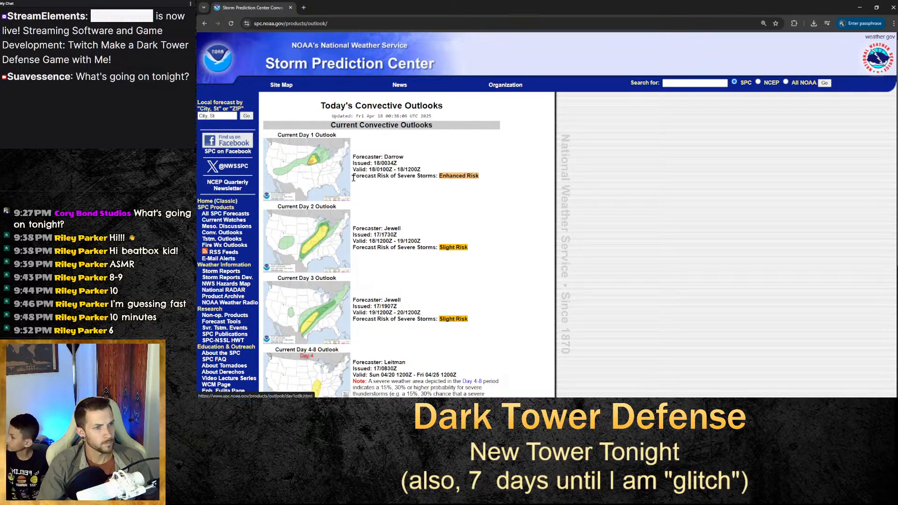
scroll(353, 178, down, 2)
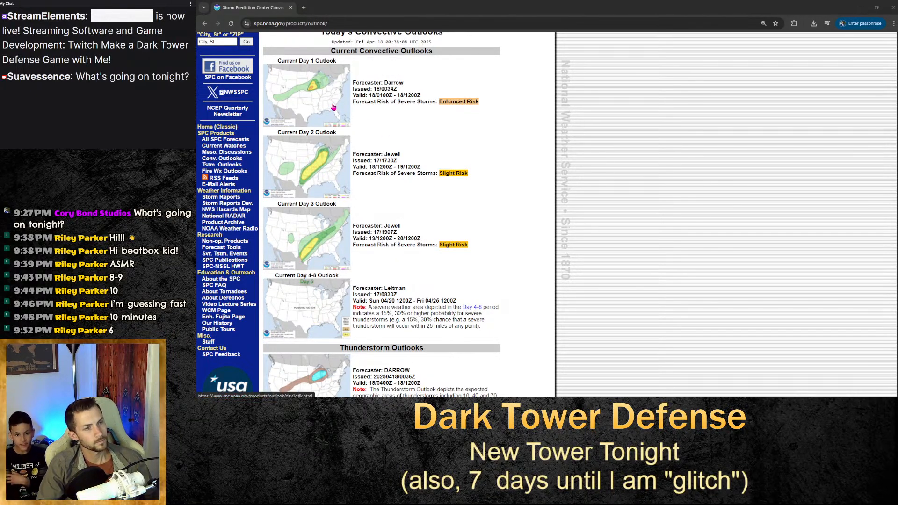
Search the web for "weather radar" in a new tab and look through the results.
click(305, 7)
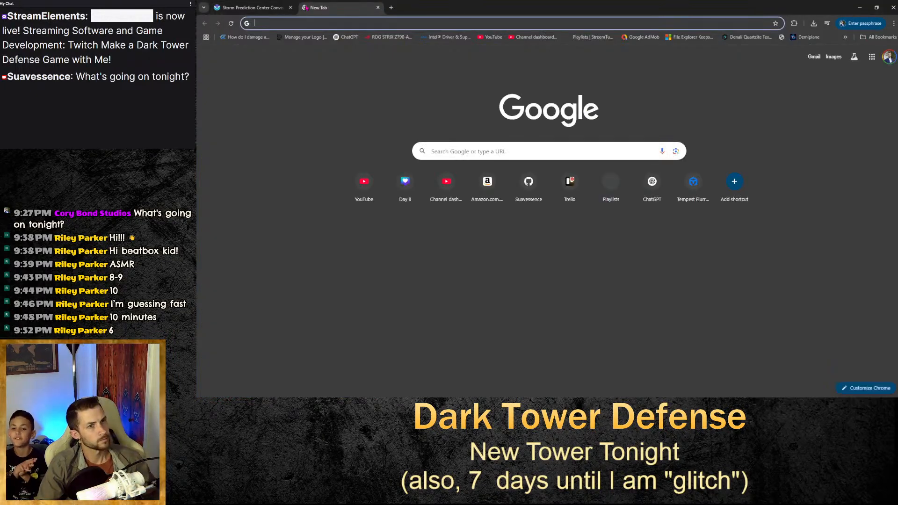
text(weather )
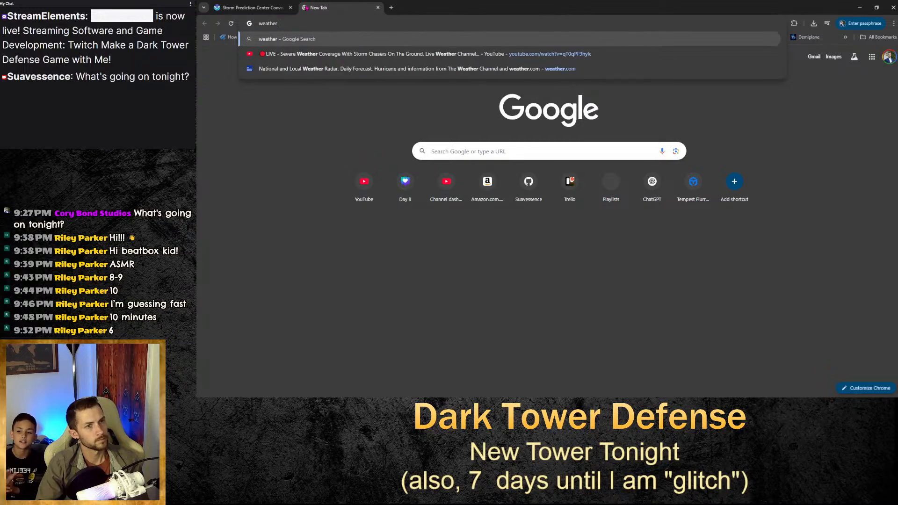
text(radar)
key(Return)
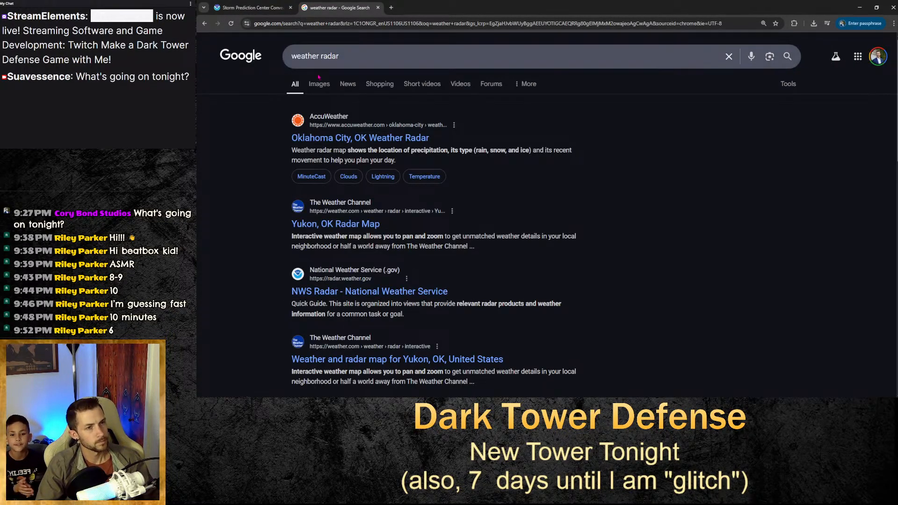
scroll(327, 60, down, 3)
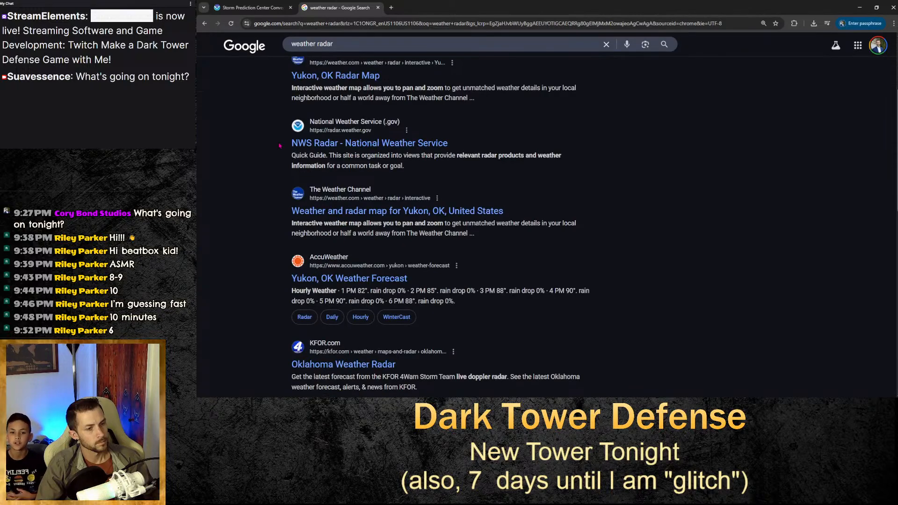
scroll(334, 44, up, 2)
scroll(334, 44, up, 2)
Search for "ryan hall" in a new tab and open the Ryan Hall, Y'all live severe weather stream on YouTube.
click(391, 7)
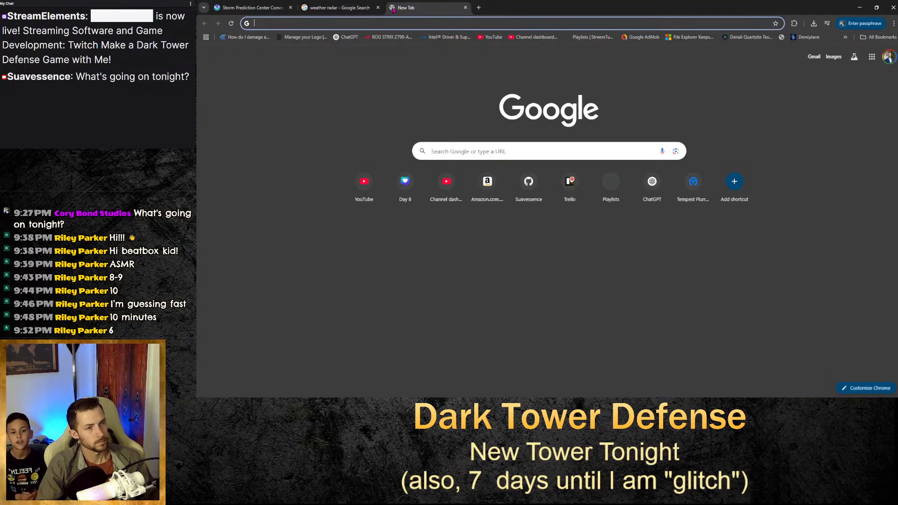
text(ryan hall)
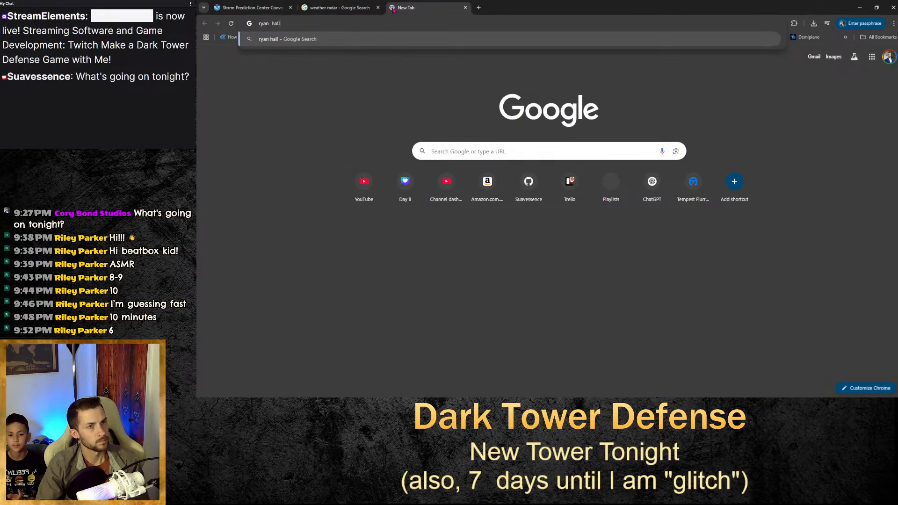
key(Return)
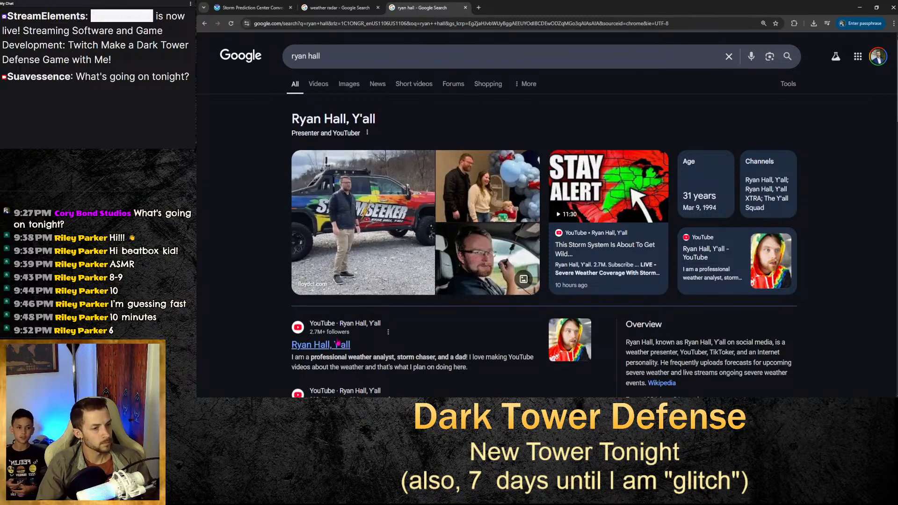
click(342, 347)
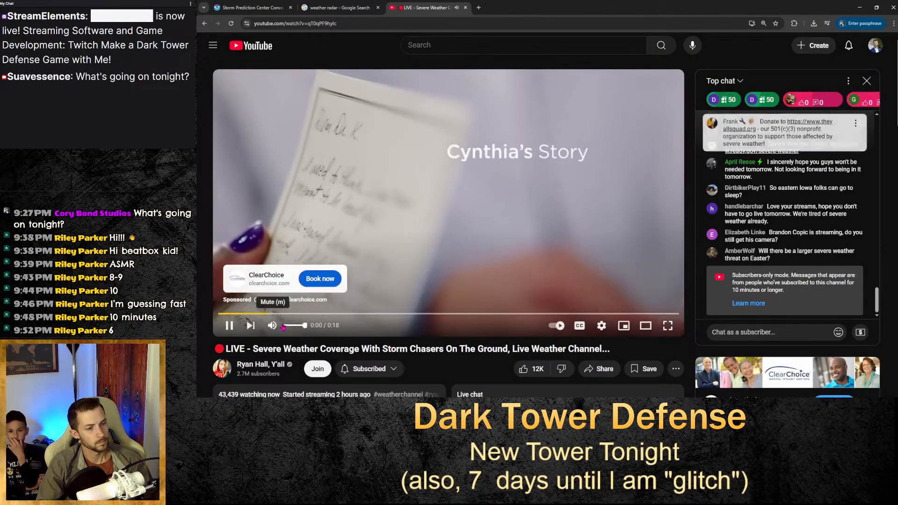
Mute the live weather stream past its opening ad and hide the live chat.
click(280, 327)
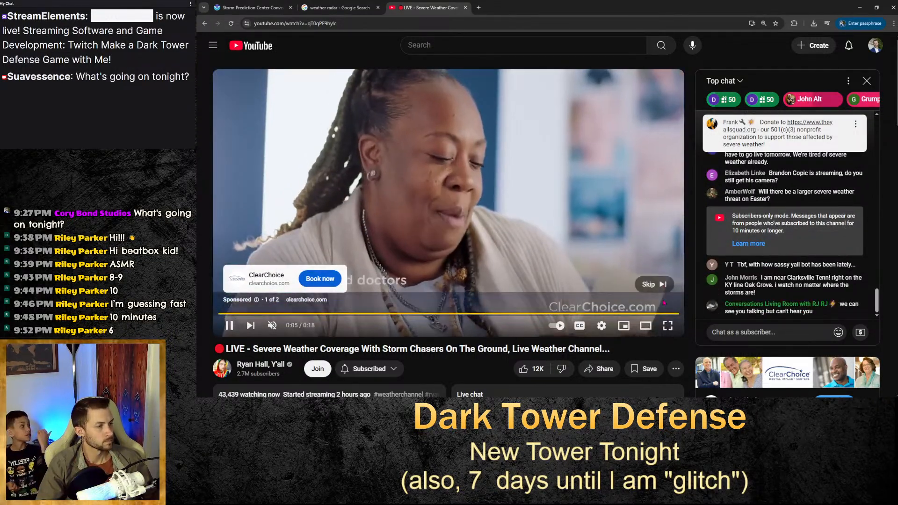
click(656, 284)
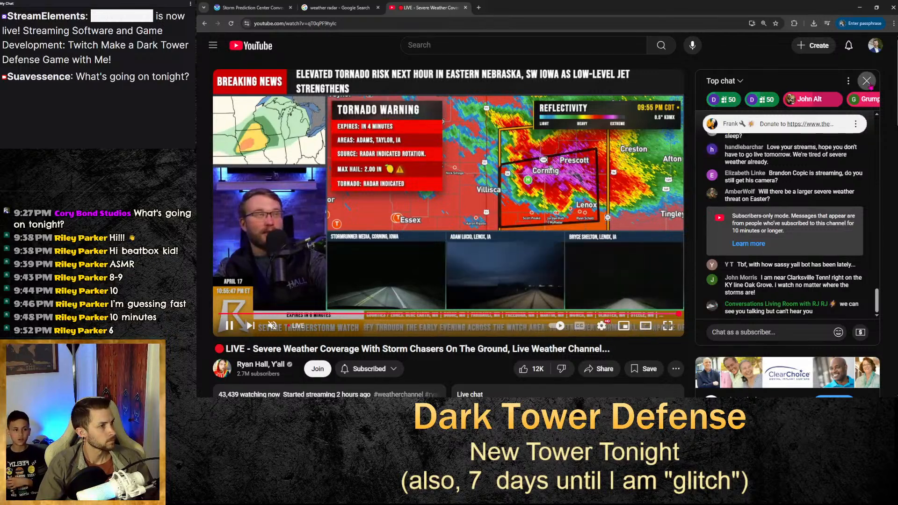
click(867, 81)
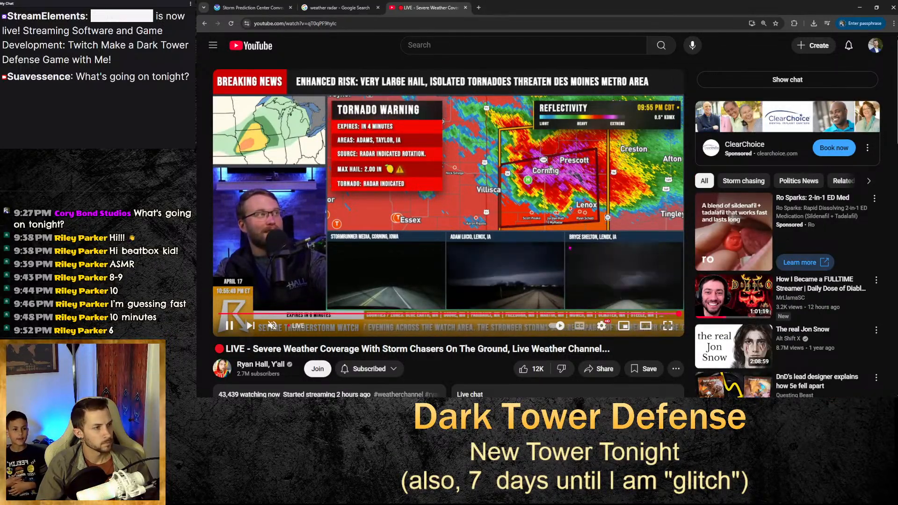
Show the live stream in theater mode and set its quality to 720p.
click(645, 327)
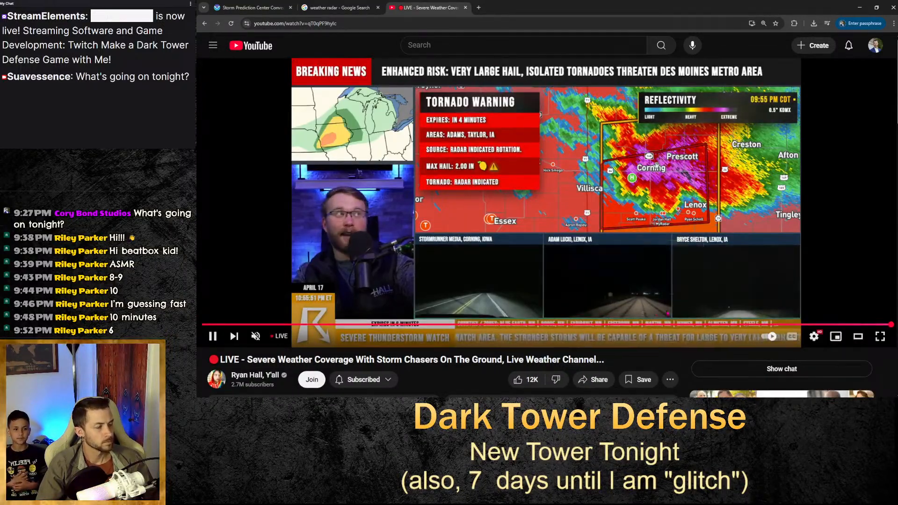
click(819, 337)
click(843, 310)
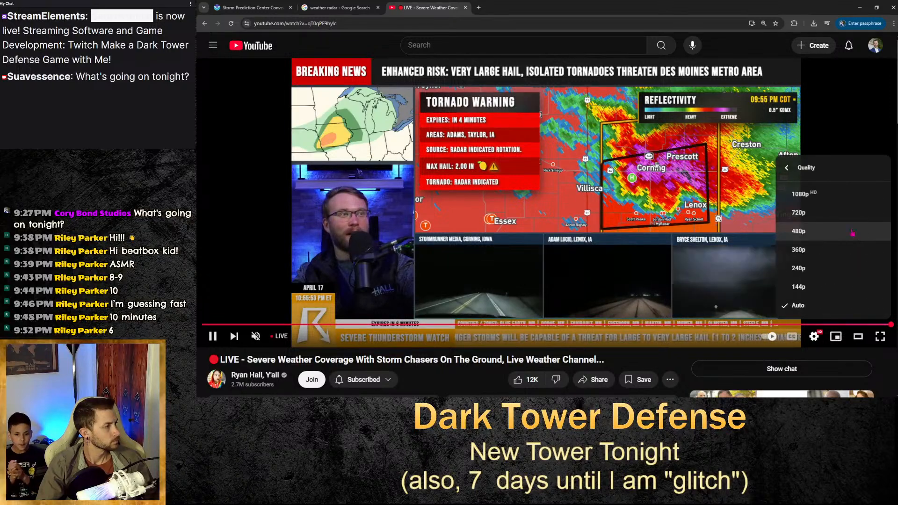
click(835, 217)
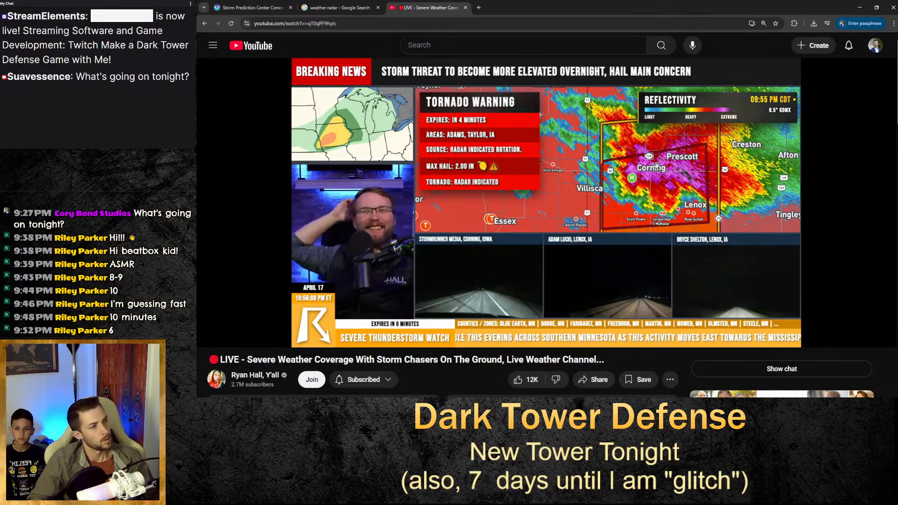
Close the live weather stream and the browser window.
mouse_move(504, 183)
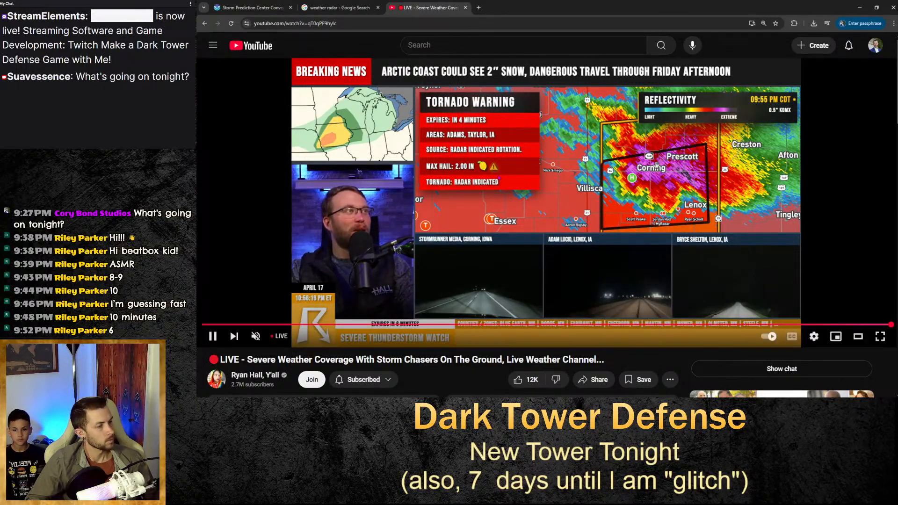
click(466, 7)
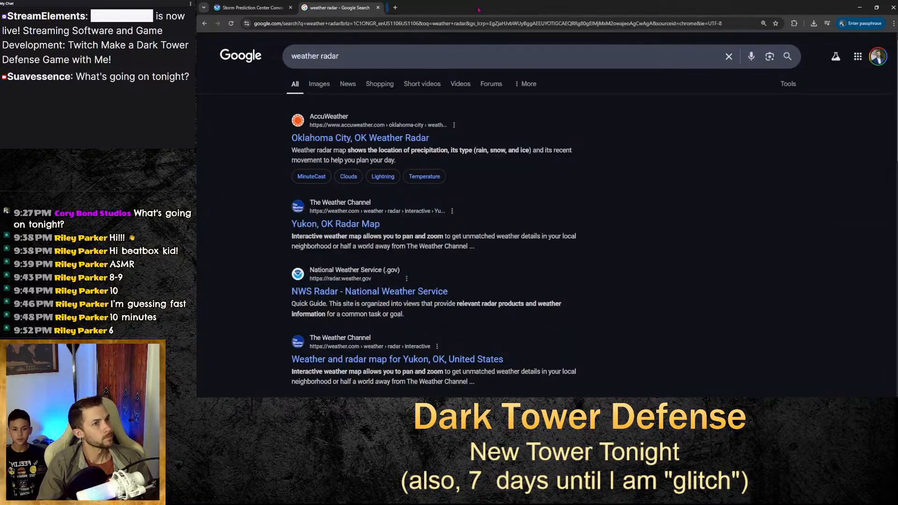
click(887, 8)
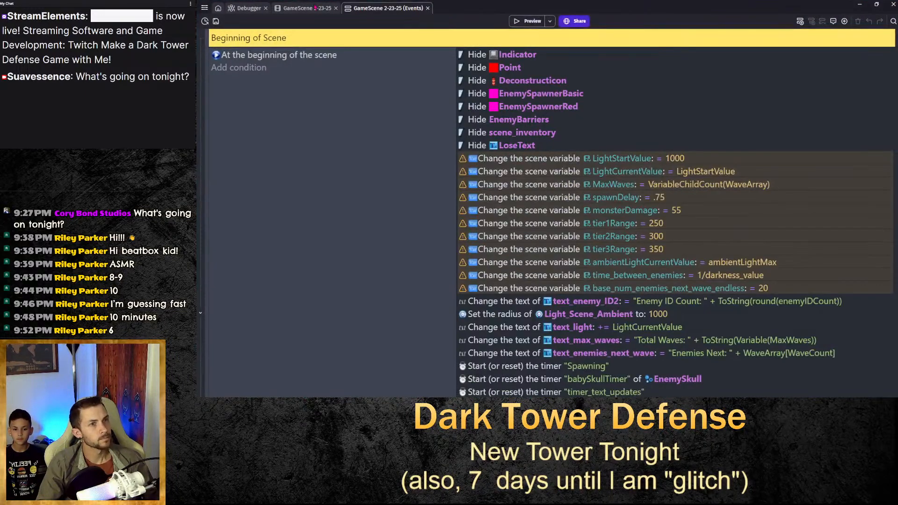
In GDevelop's GameScene 2-23-25, open the TowerBase sprite from the Tower Objects folder for editing.
click(314, 8)
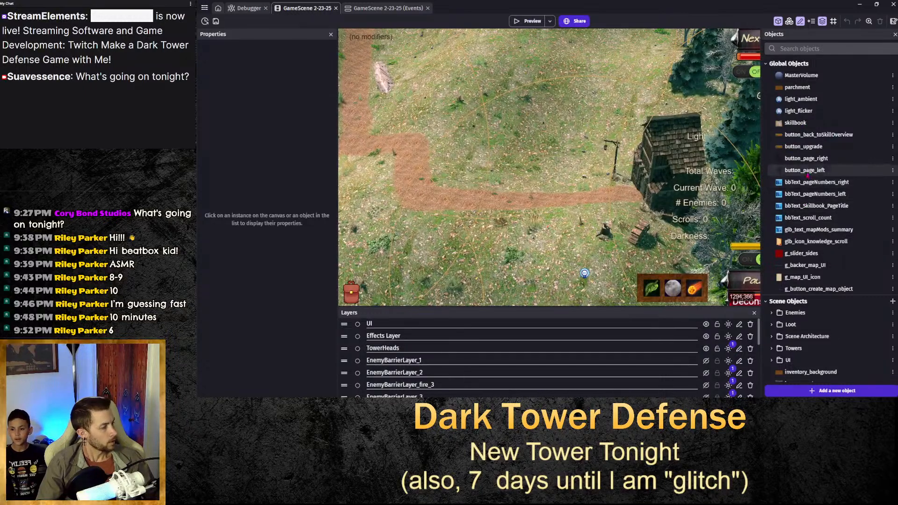
scroll(808, 176, down, 4)
click(772, 162)
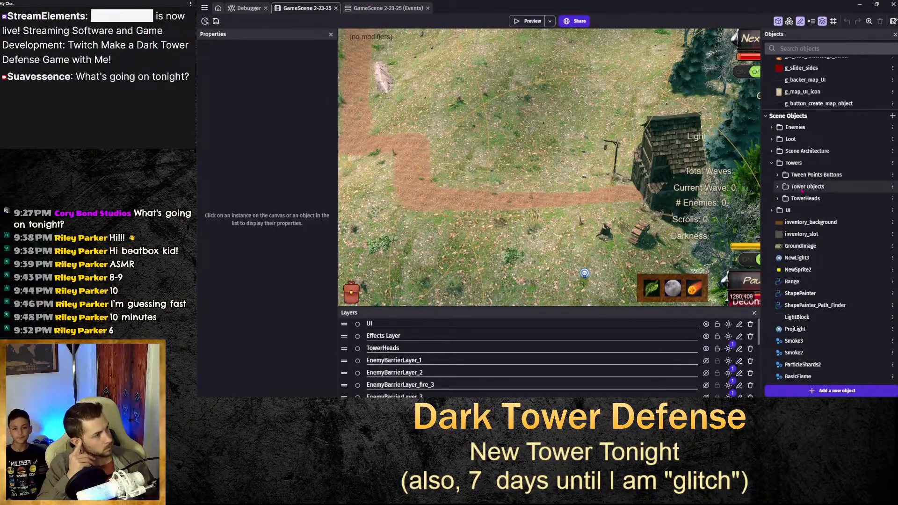
click(778, 187)
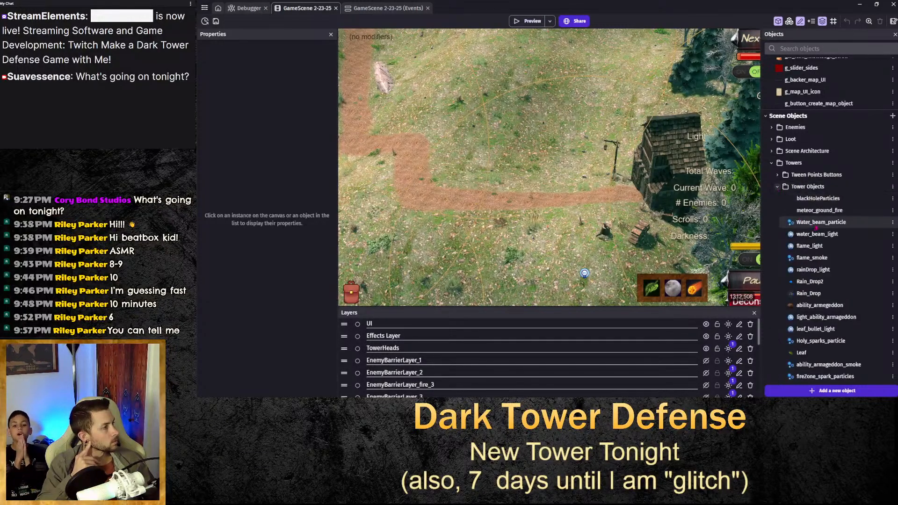
scroll(842, 154, down, 4)
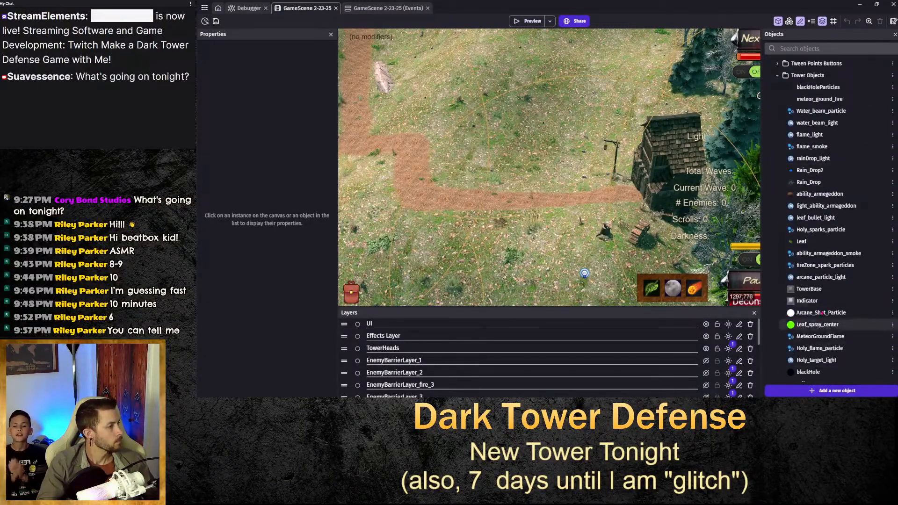
double_click(823, 288)
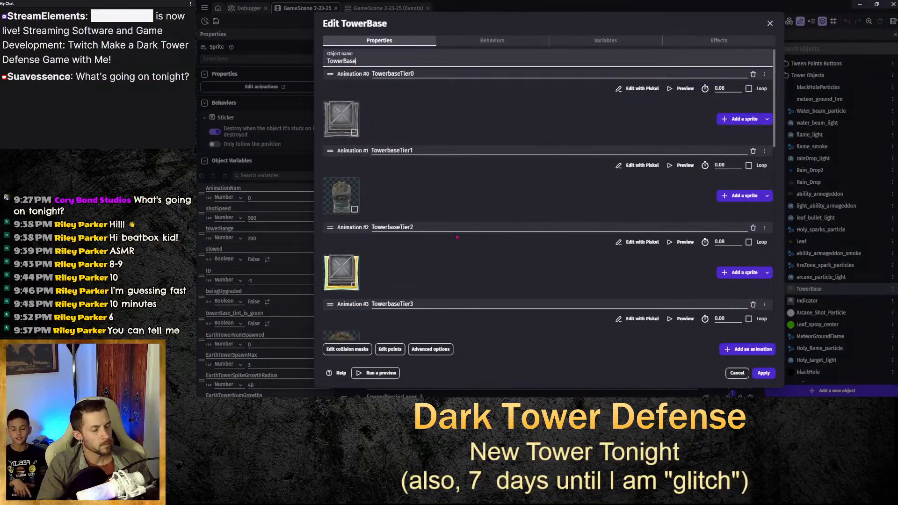
Replace the sprite of the TowerbaseTier4 animation with the new blood tower image, copying the file into the project folder, and apply the changes.
scroll(444, 206, down, 4)
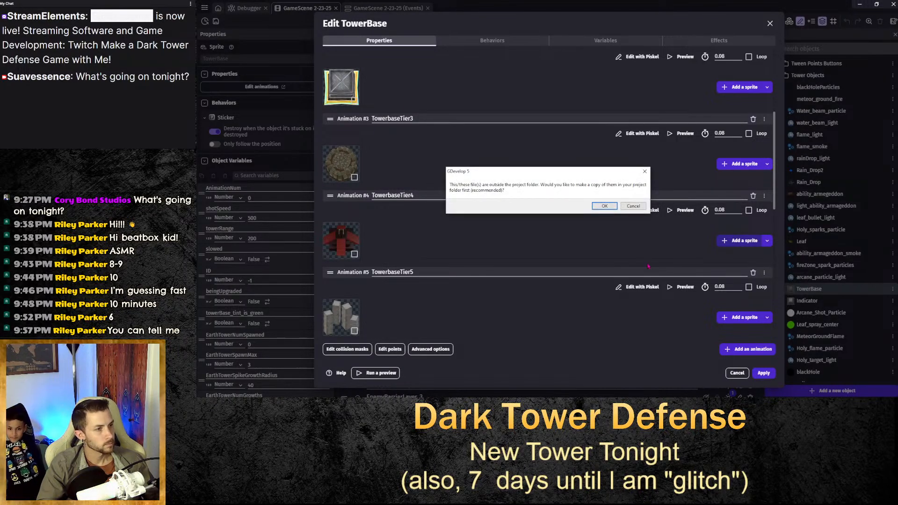
click(604, 206)
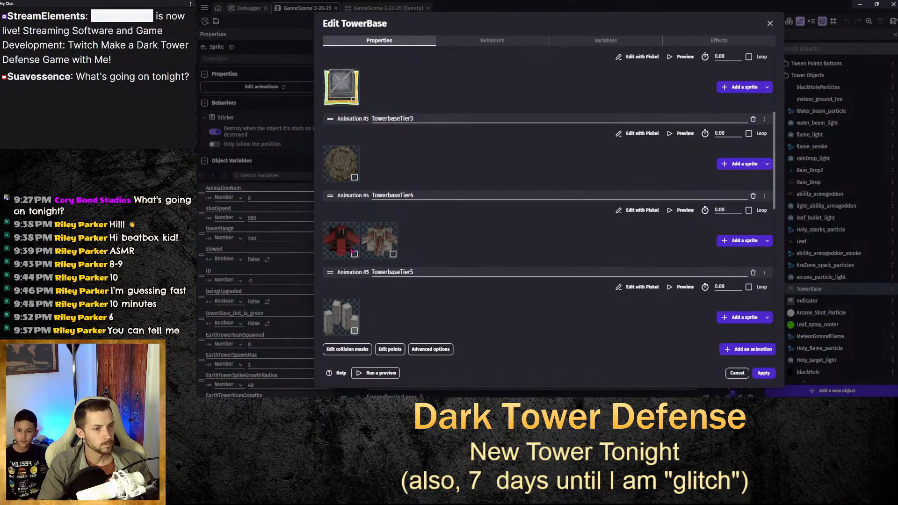
right_click(347, 235)
click(365, 239)
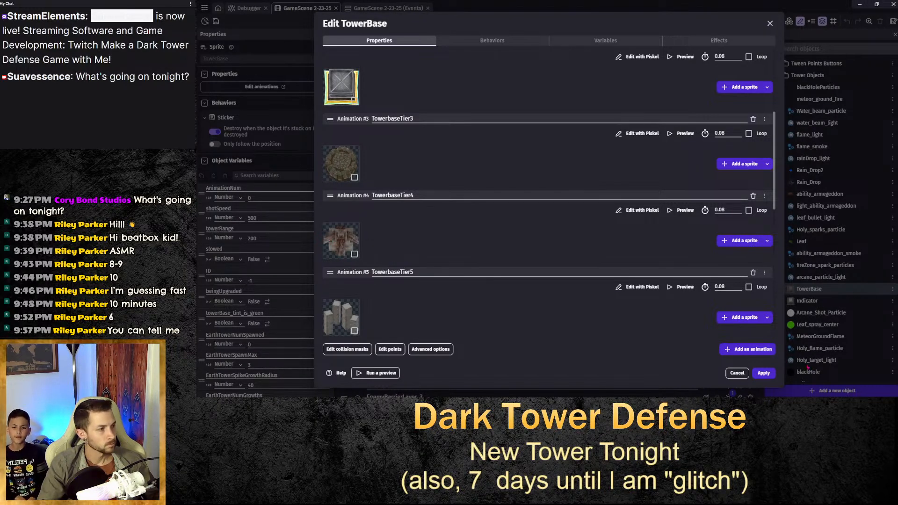
click(766, 375)
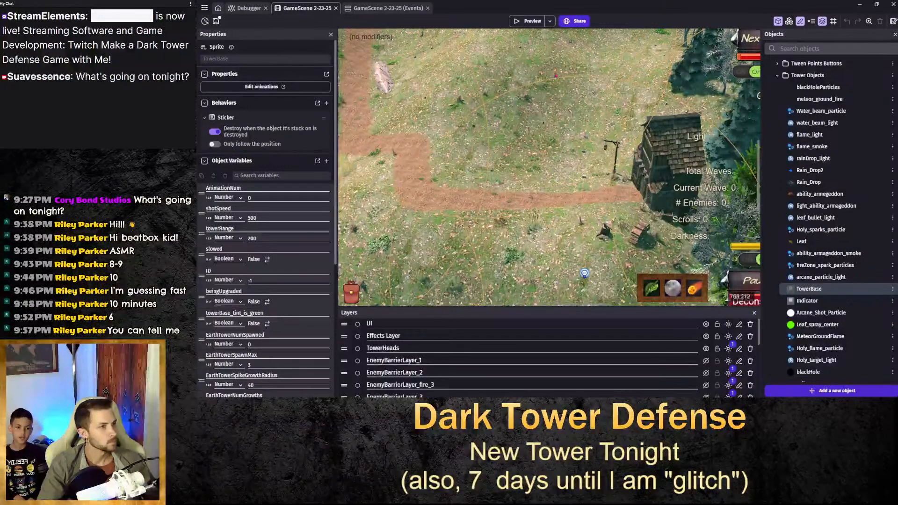
Discard a trial TowerBase instance from the scene, and place two towers on the rock island in a maximized game preview.
drag(809, 289, 532, 179)
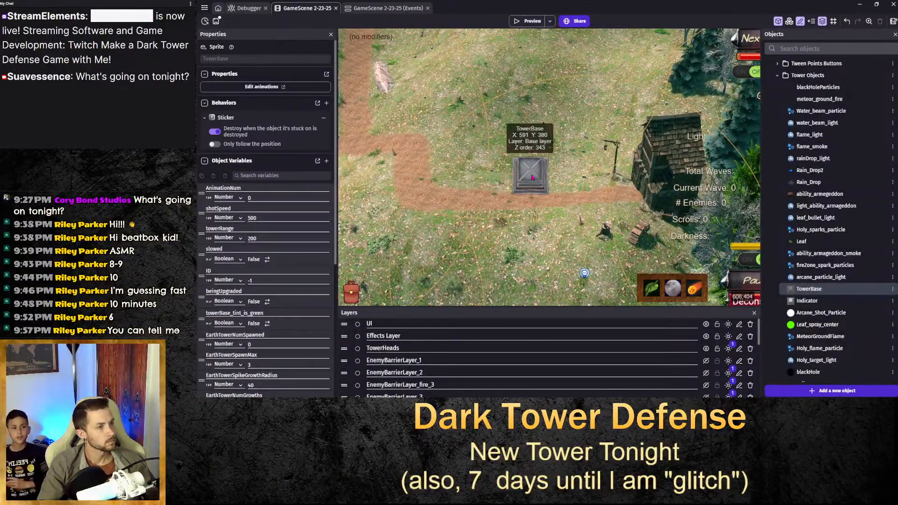
key(Delete)
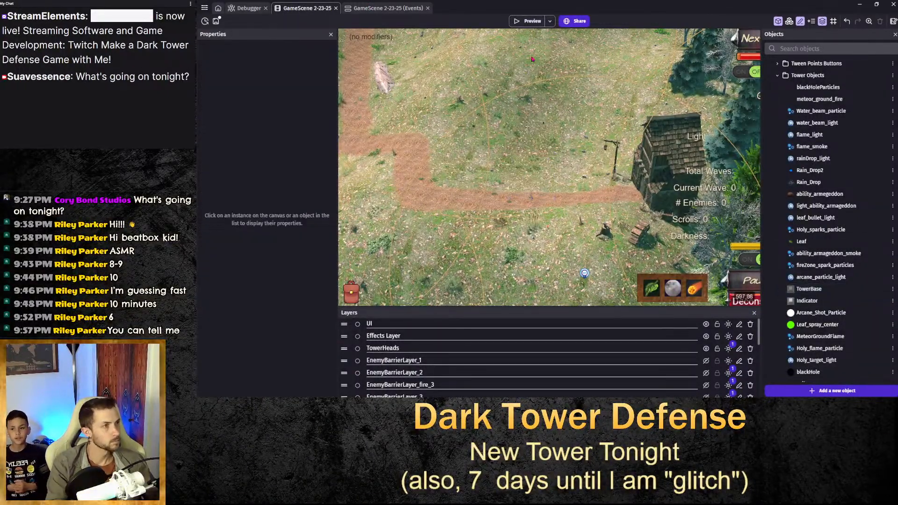
click(522, 27)
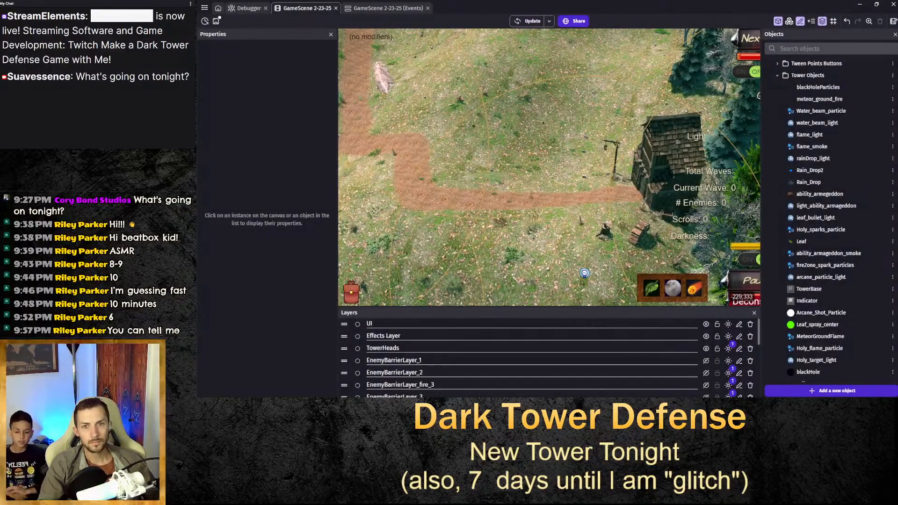
drag(199, 129, 730, 1)
click(871, 79)
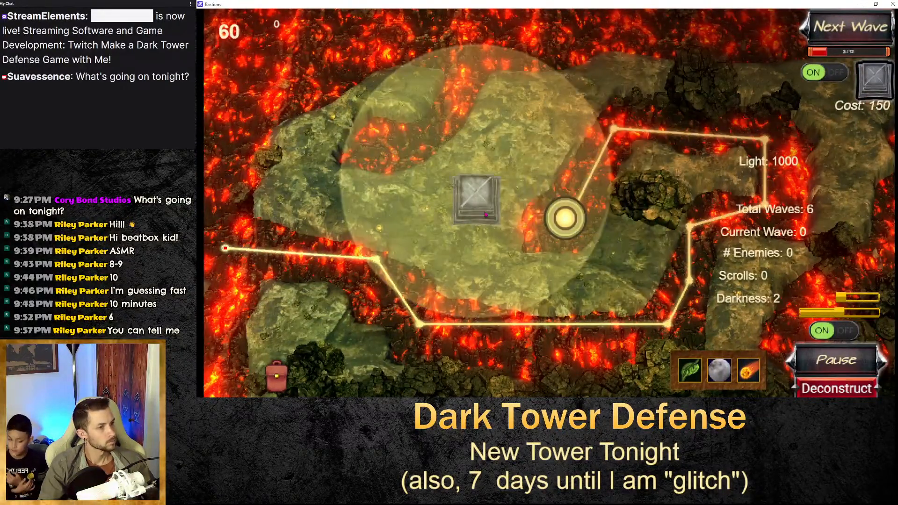
click(486, 215)
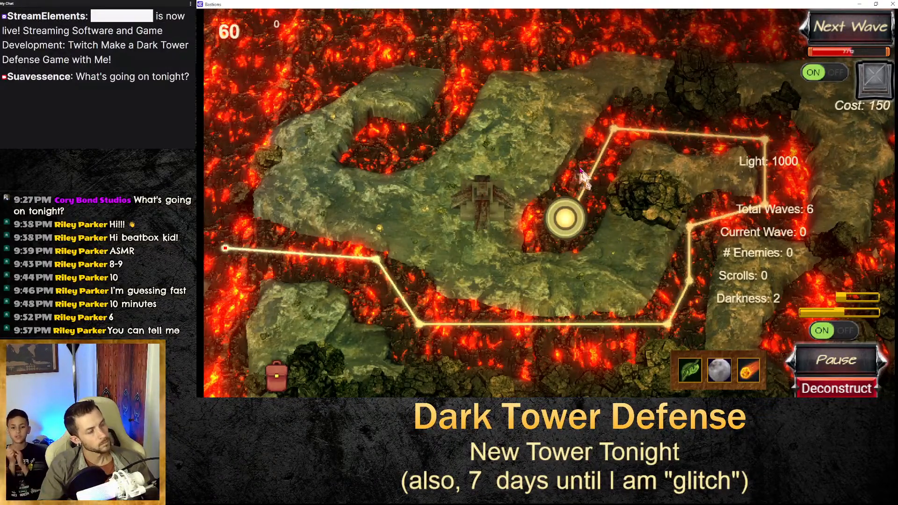
click(874, 80)
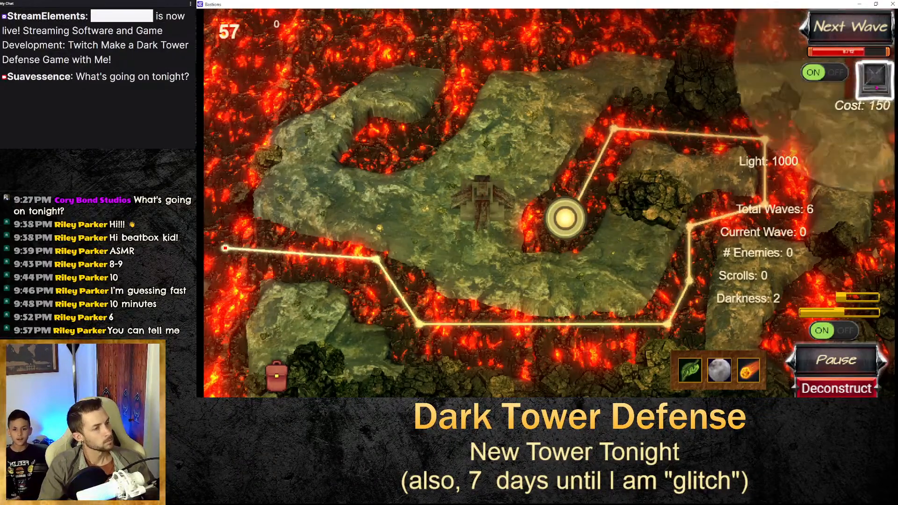
click(528, 140)
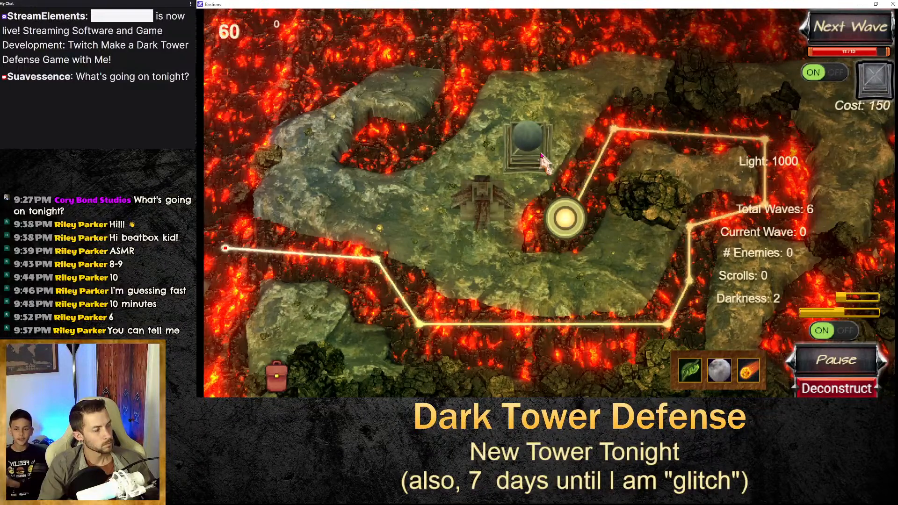
Send successive early enemy waves along the path to test how the two placed towers behave.
click(825, 36)
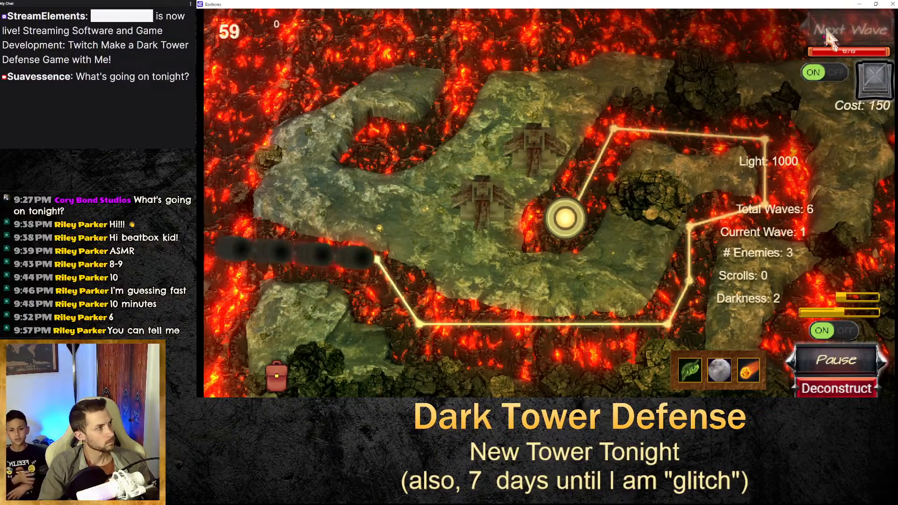
click(828, 31)
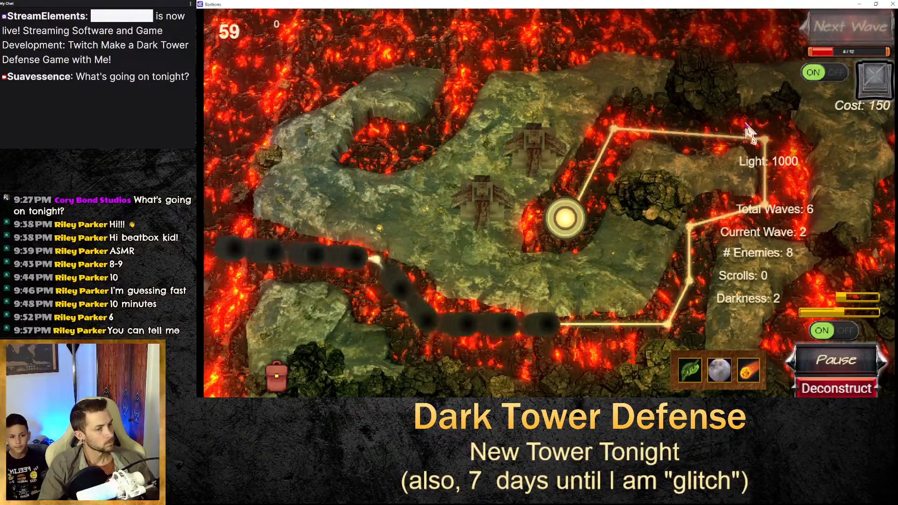
click(829, 31)
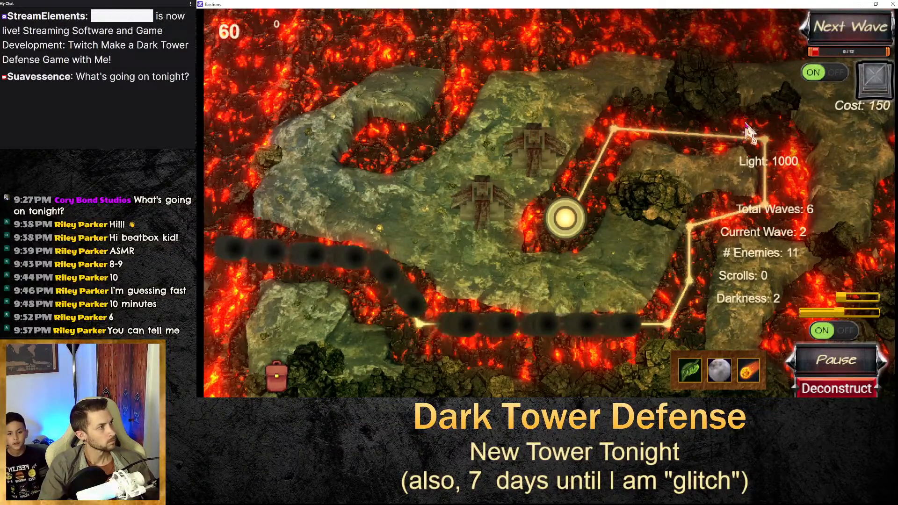
click(831, 33)
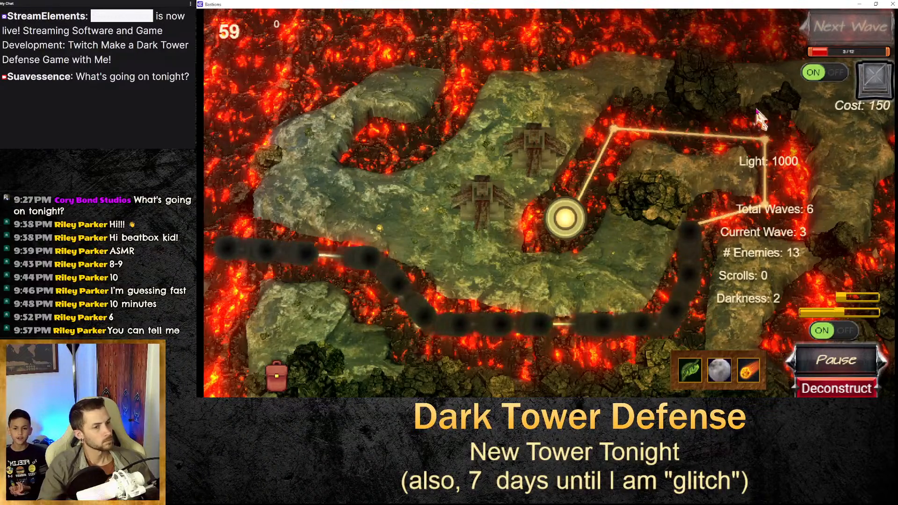
click(818, 38)
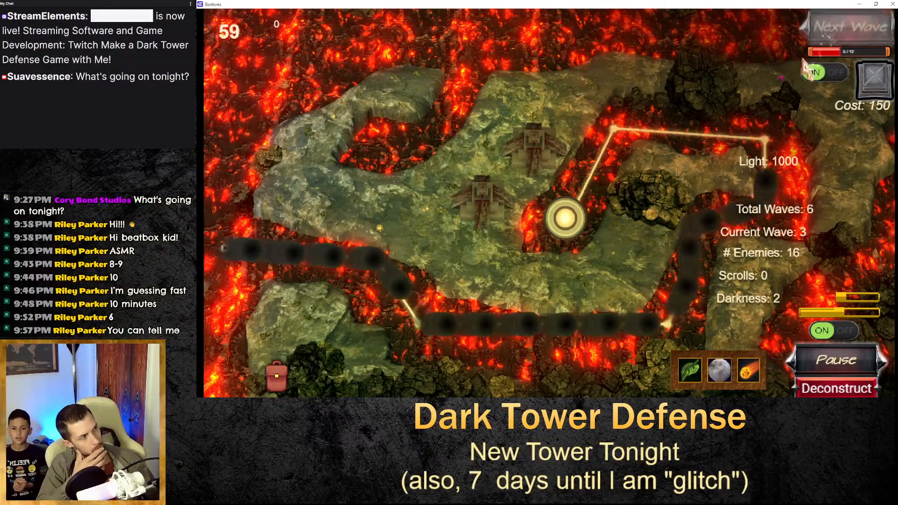
click(816, 30)
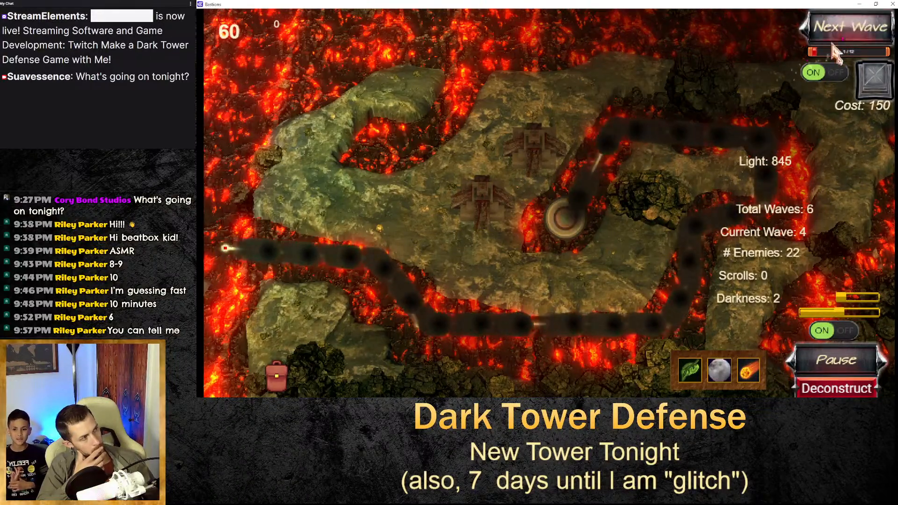
click(857, 31)
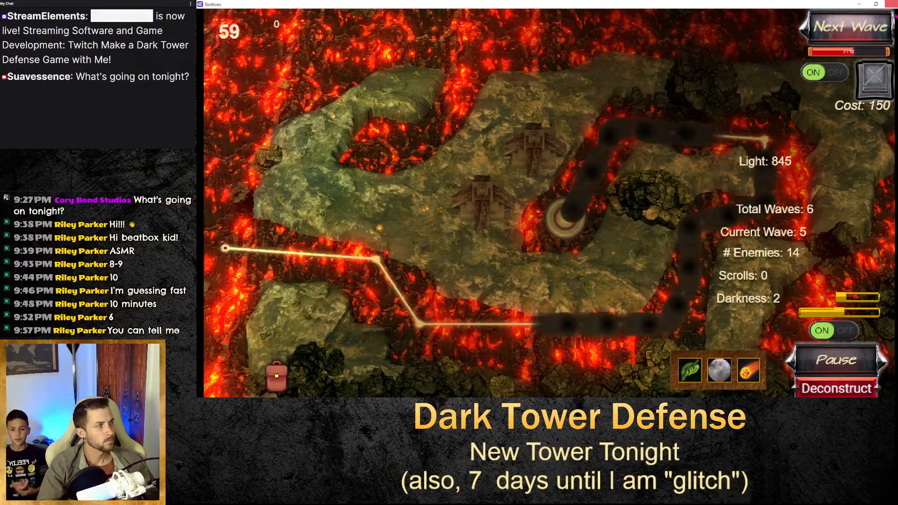
Place a third tower near the start of the path and give all three towers the orange upgrade.
click(869, 87)
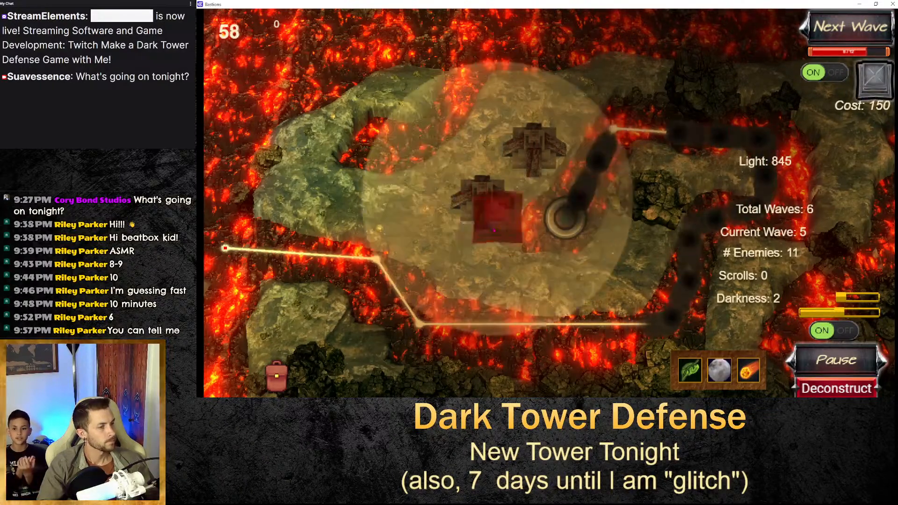
click(377, 201)
click(488, 206)
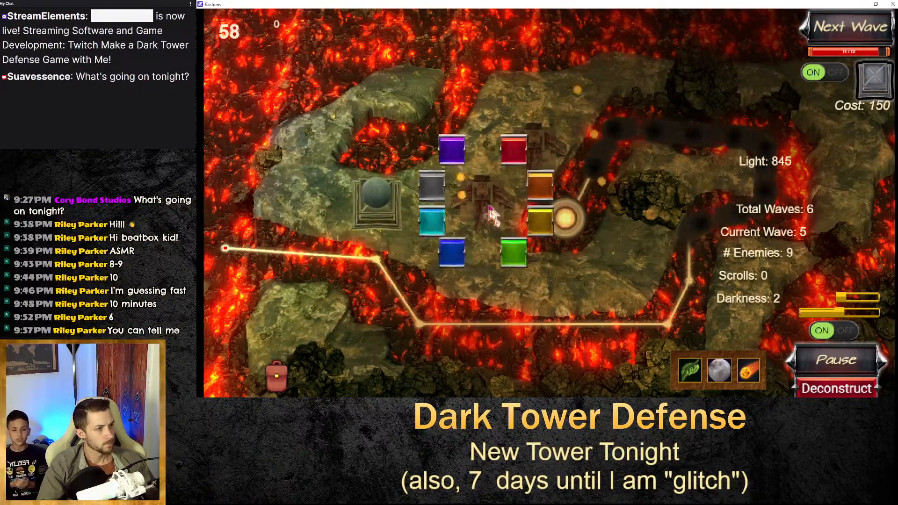
click(561, 184)
click(382, 204)
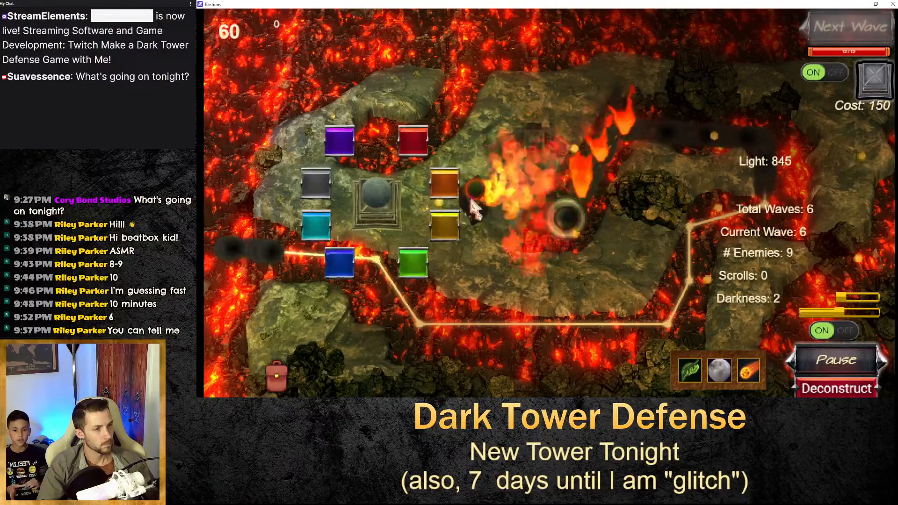
click(443, 181)
click(543, 146)
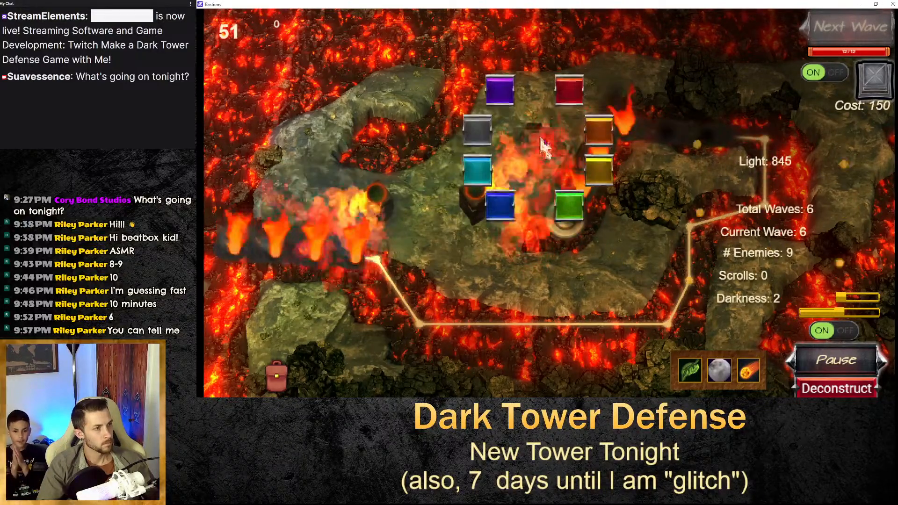
click(599, 131)
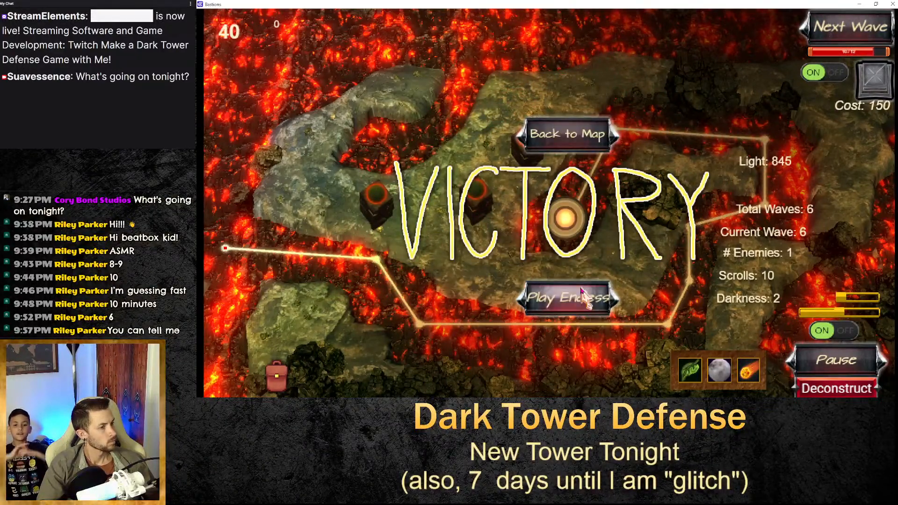
Playtest another wave in endless mode, and save the project after closing the preview.
click(582, 292)
click(830, 26)
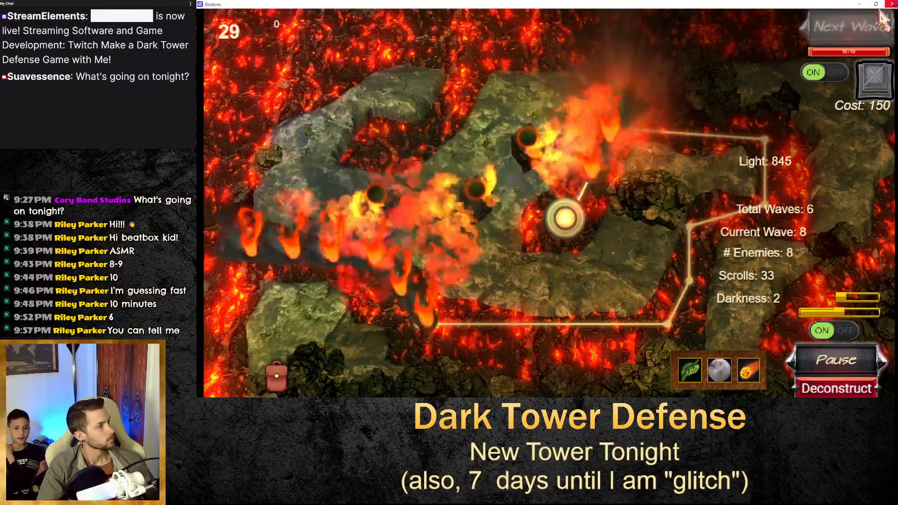
click(893, 4)
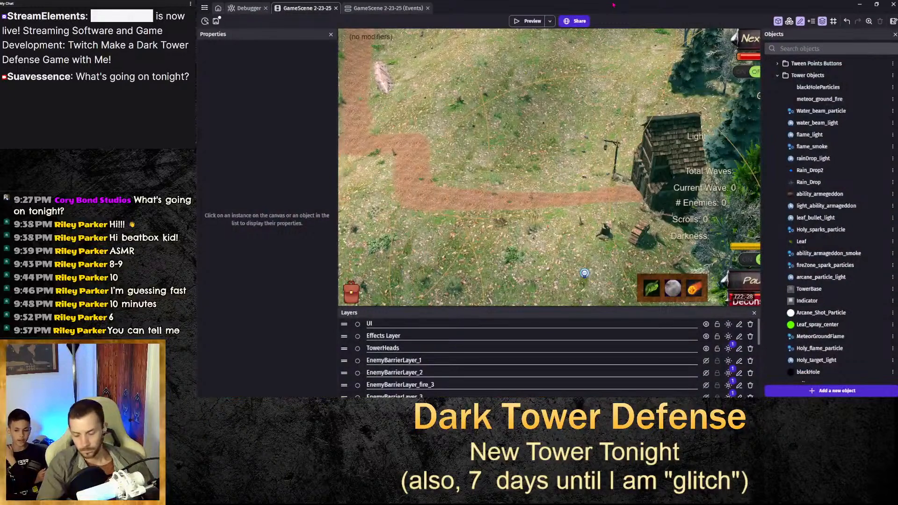
click(216, 21)
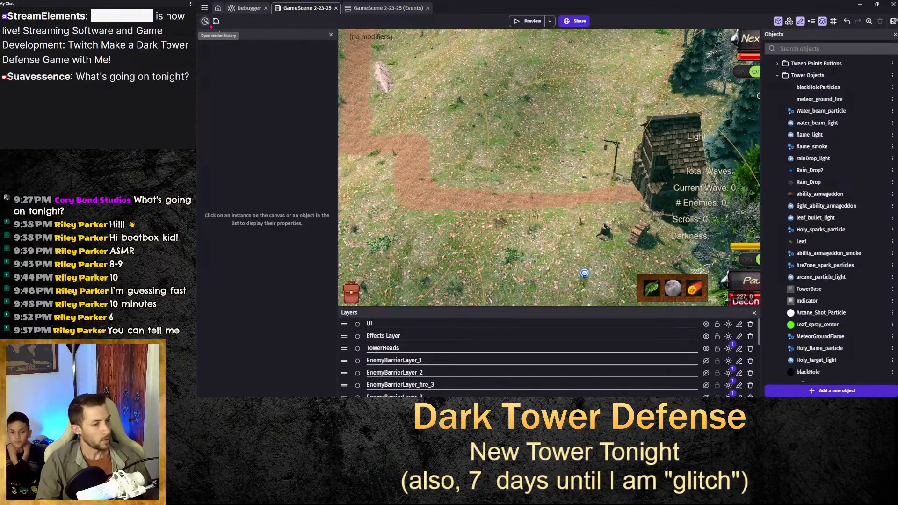
Run a second game preview without building any towers, calling several enemy waves early, and close it.
scroll(603, 109, down, 2)
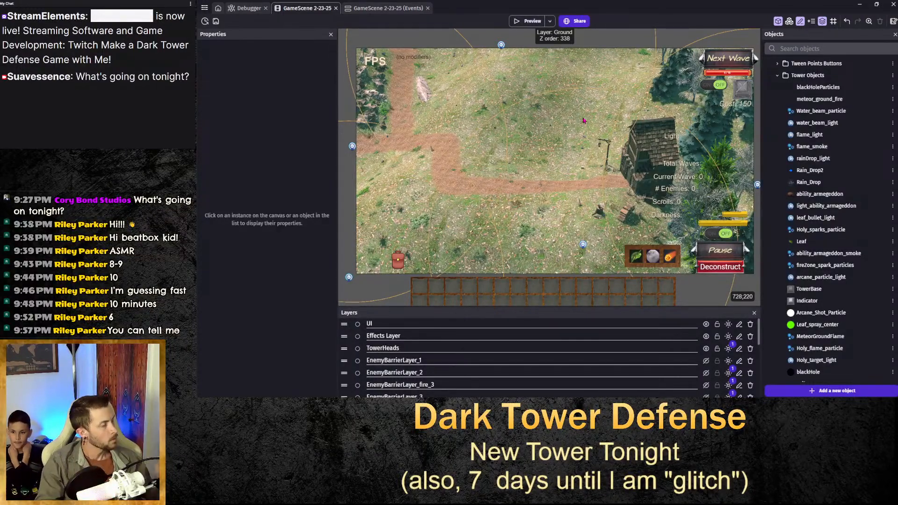
mouse_move(635, 109)
middle_down()
mouse_move(605, 111)
mouse_move(638, 102)
mouse_move(627, 117)
middle_up()
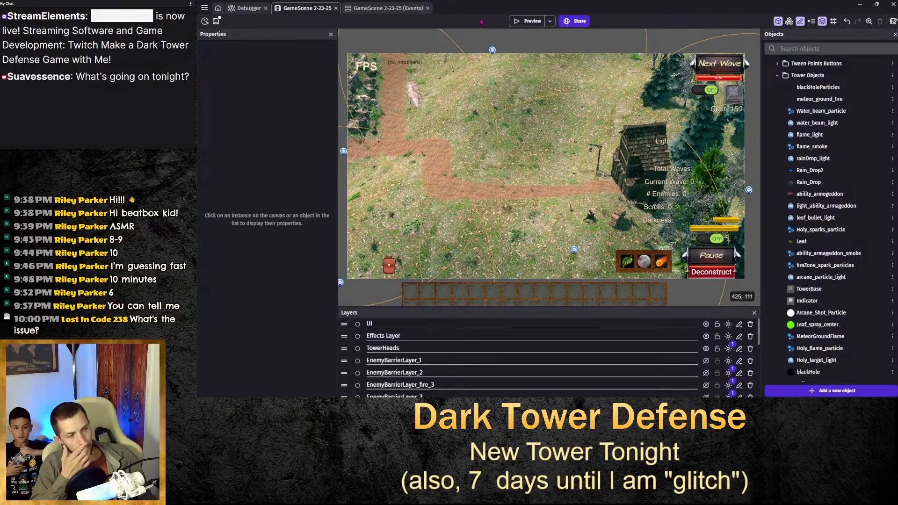
click(518, 24)
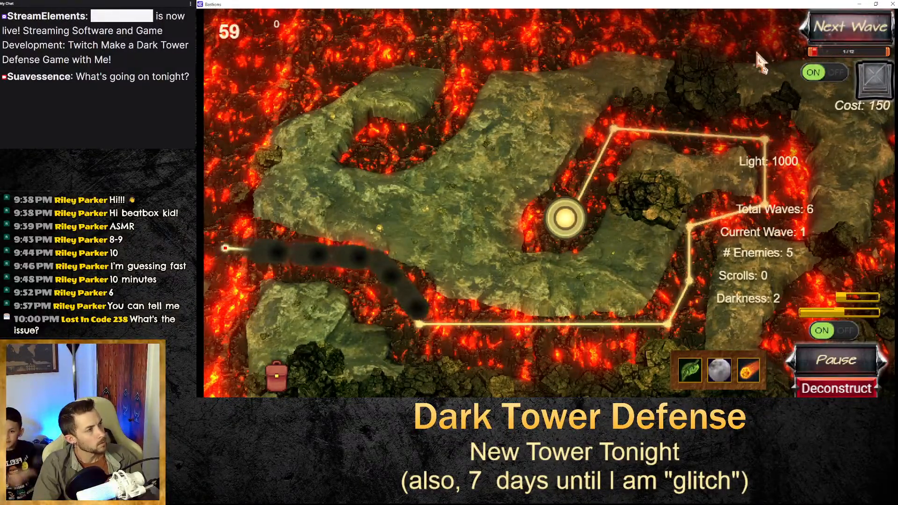
click(844, 31)
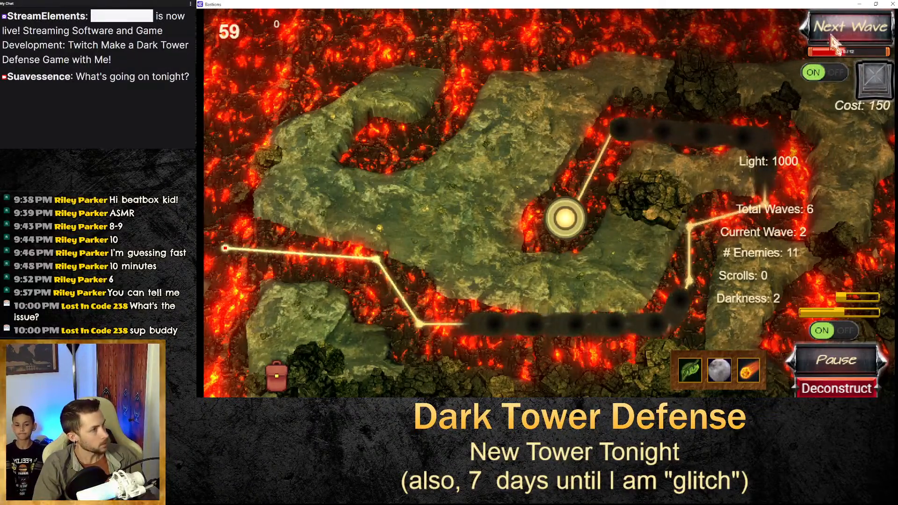
click(832, 42)
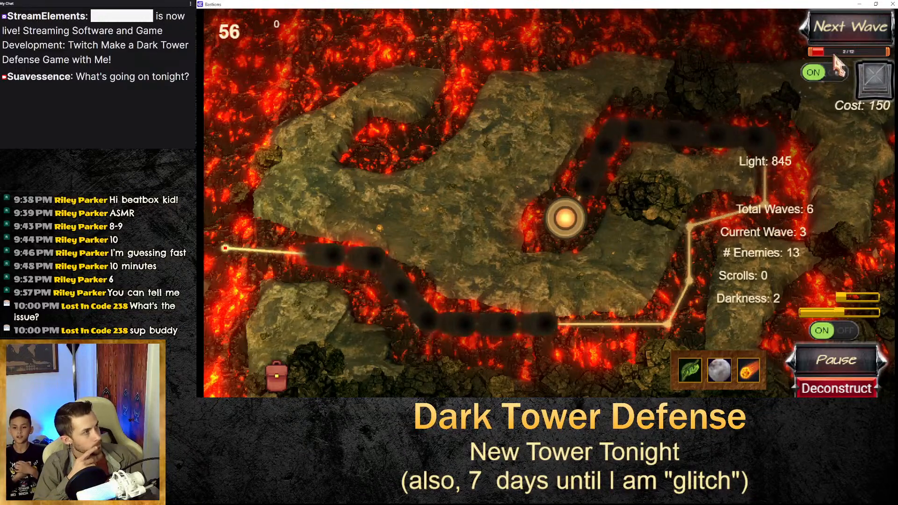
click(849, 27)
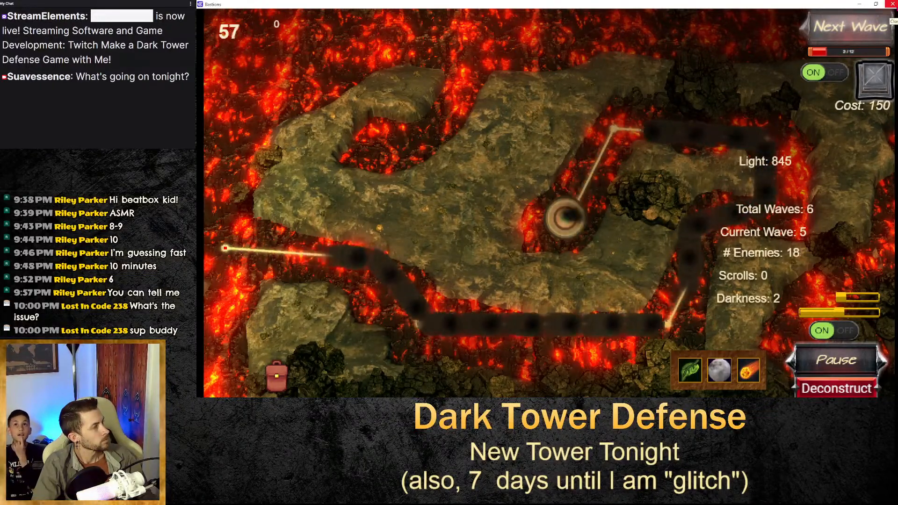
click(893, 4)
Search the scene's object list for "bar" and launch a preview of the game.
scroll(844, 320, down, 10)
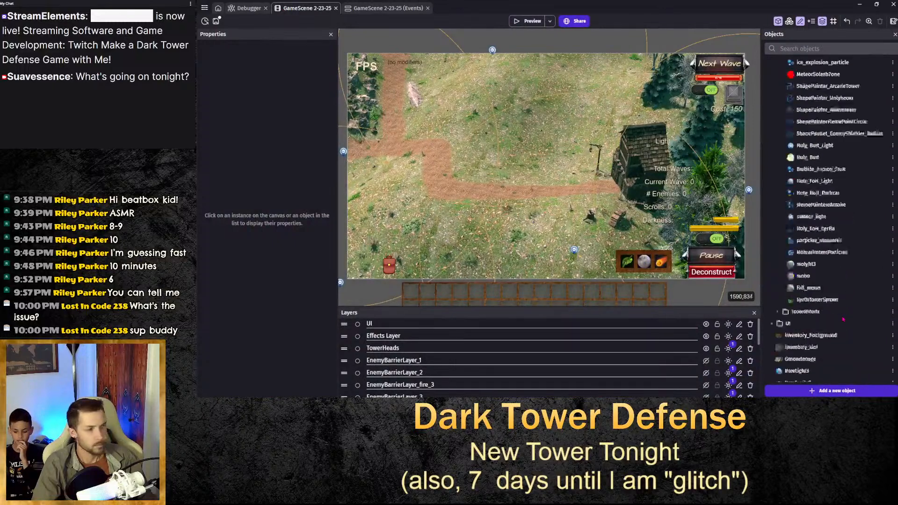
scroll(844, 320, down, 5)
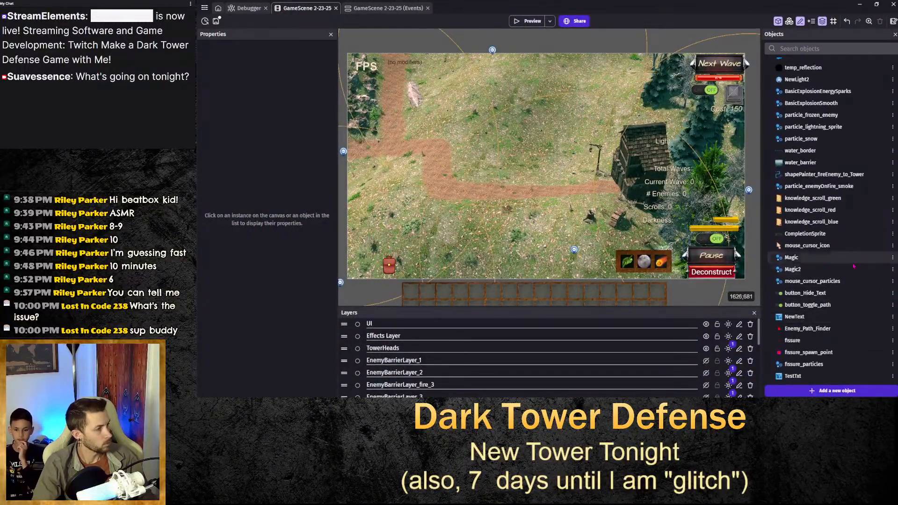
scroll(837, 234, down, 10)
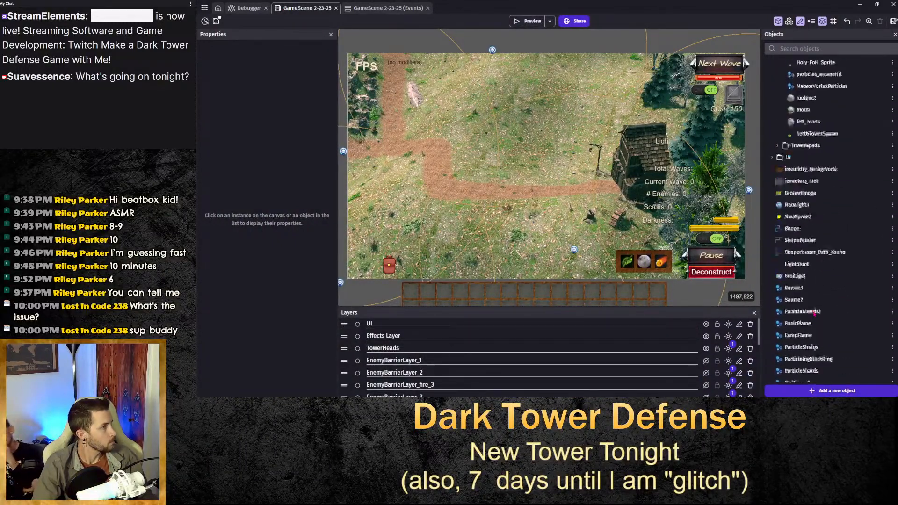
click(830, 49)
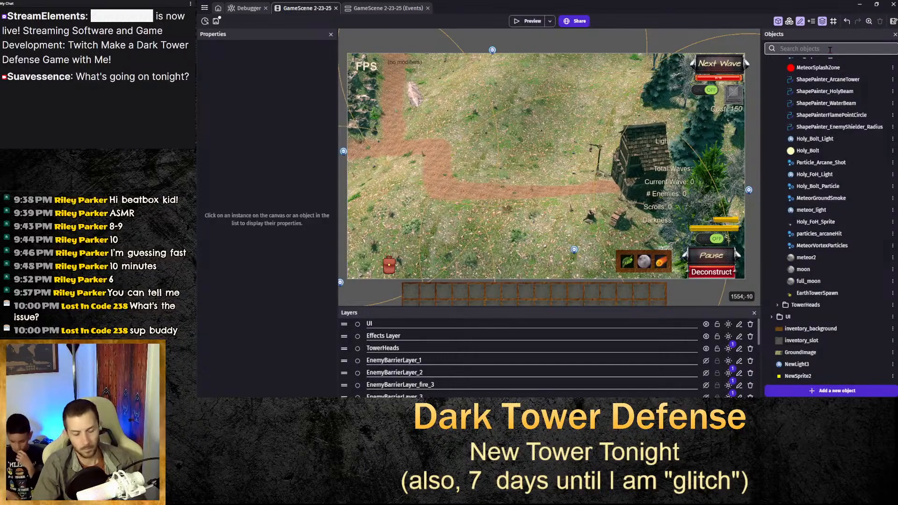
text(bar)
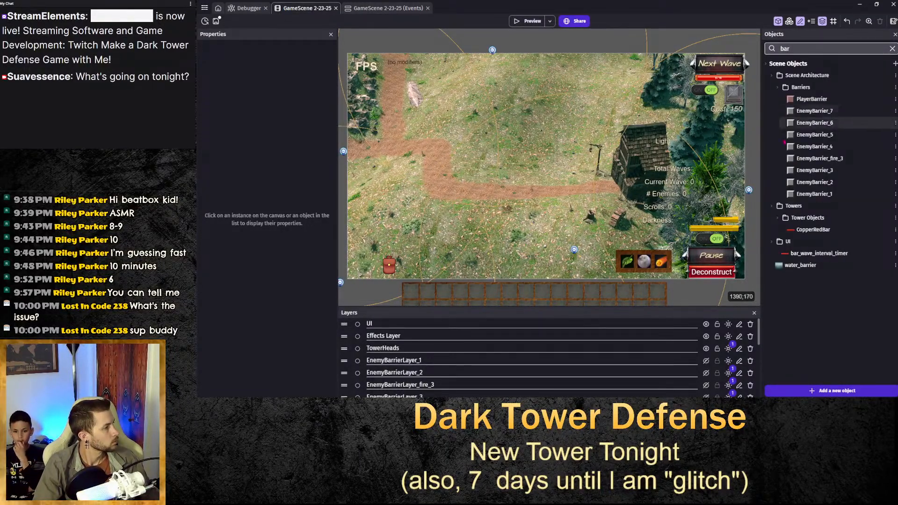
click(530, 24)
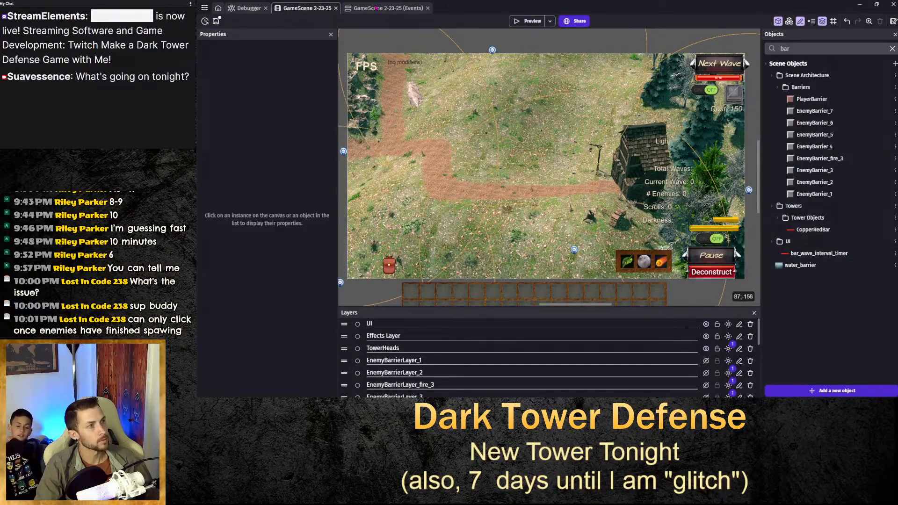
Search the GameScene 2-23-25 events for "next_wave", go through the matches, and close the search.
click(377, 8)
key(ctrl+f)
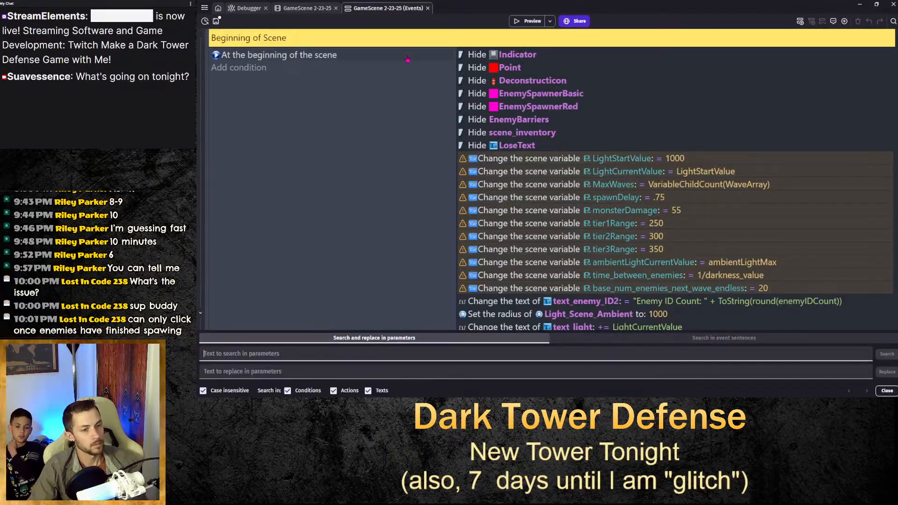
text(new)
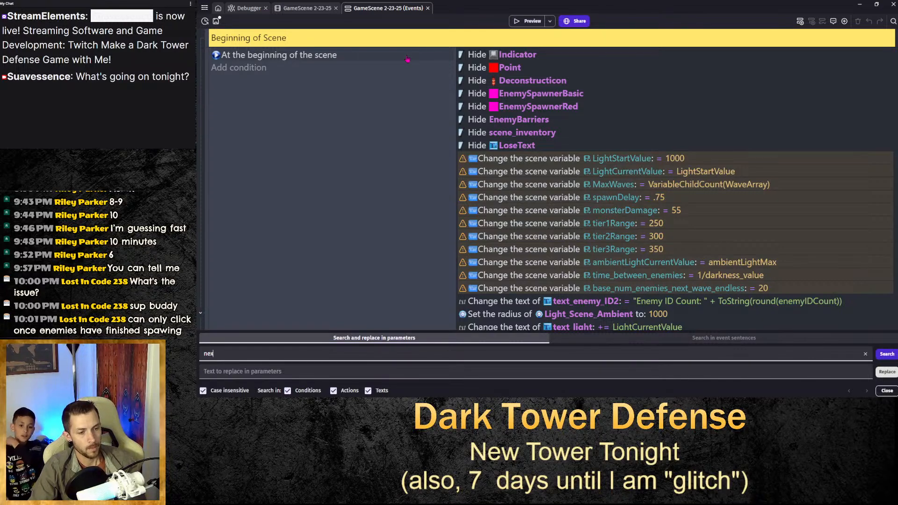
text(t_wave)
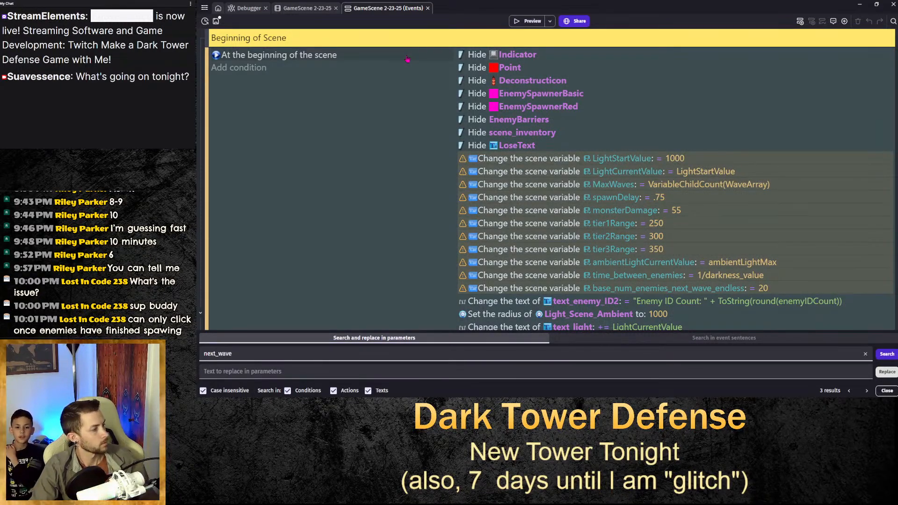
click(867, 390)
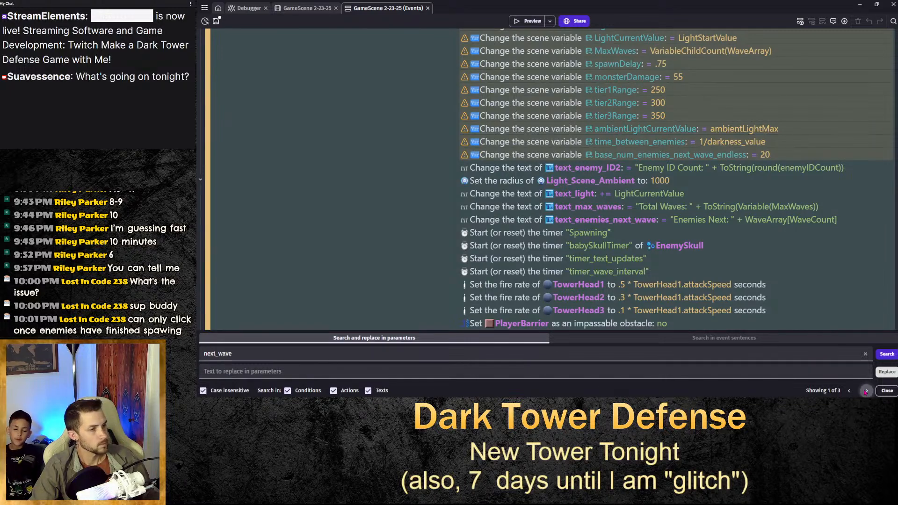
click(866, 392)
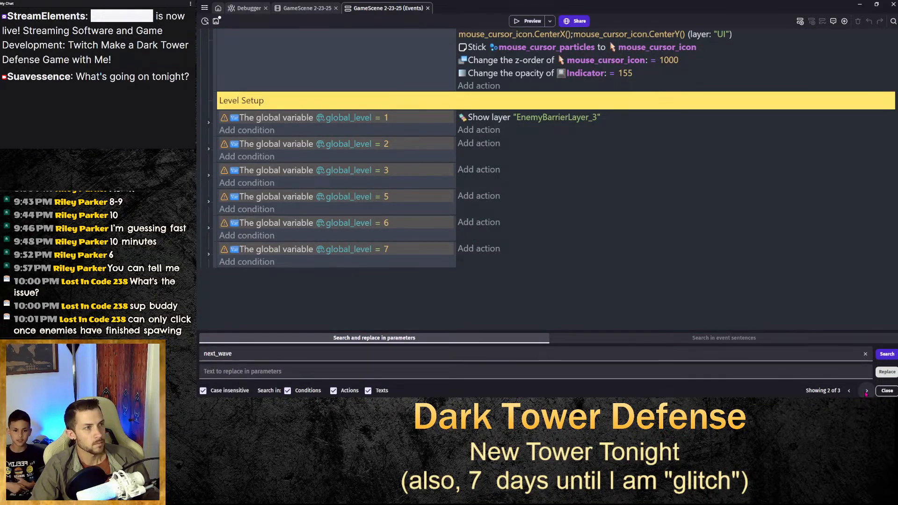
click(867, 391)
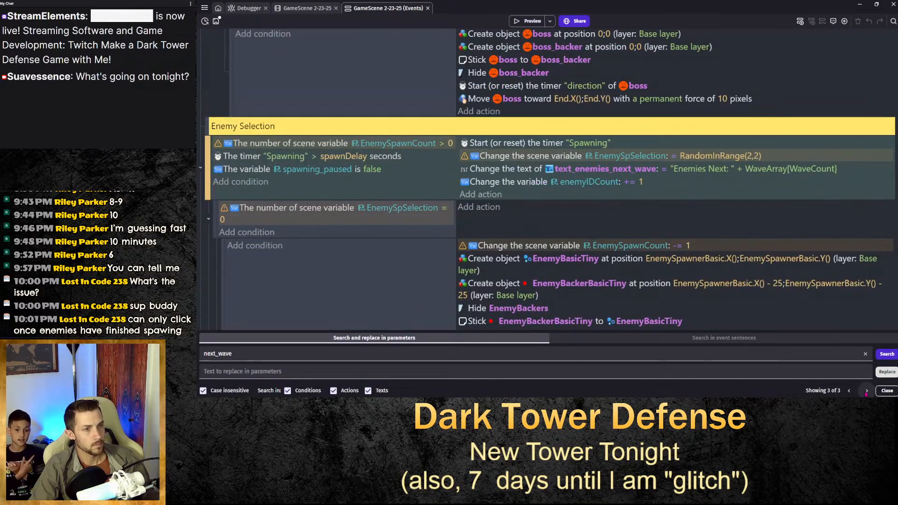
click(866, 391)
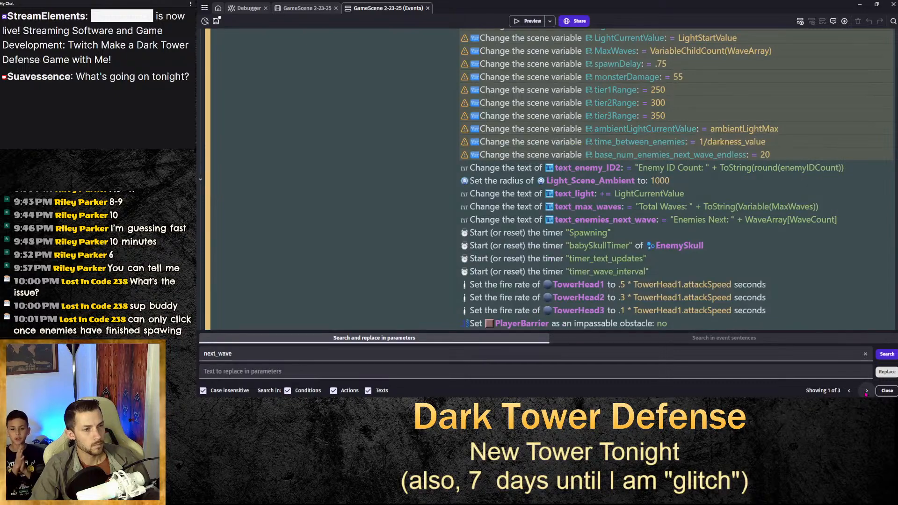
click(866, 391)
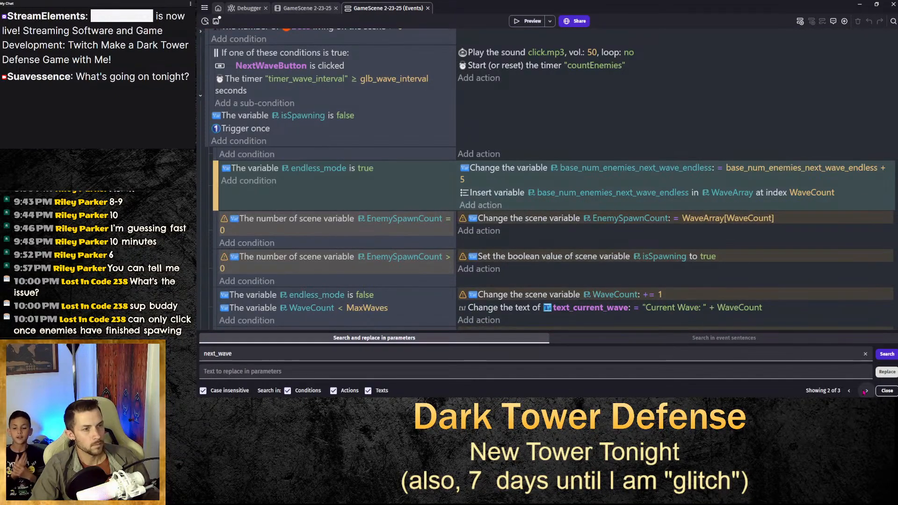
click(867, 391)
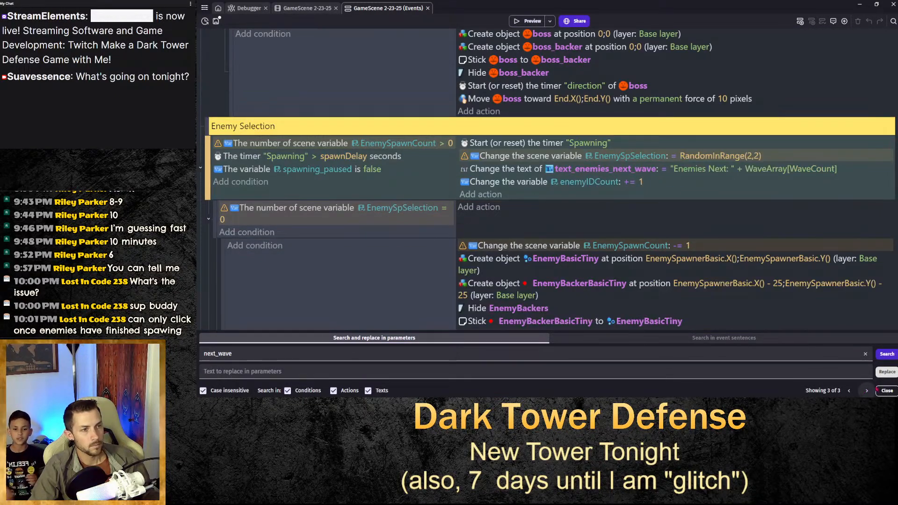
click(887, 391)
Examine the scene events from the beginning-of-scene setup through the recurring scene updates to the enemy spawning section.
scroll(475, 227, up, 4)
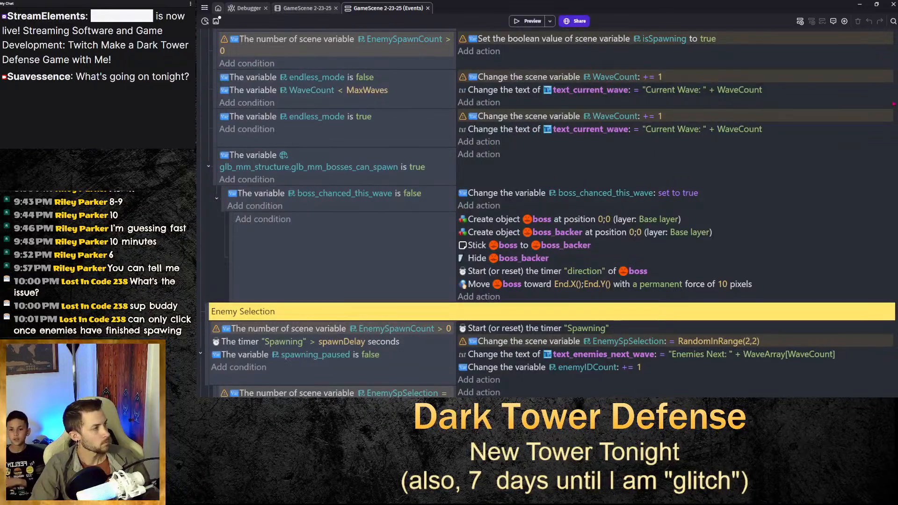
scroll(550, 213, up, 20)
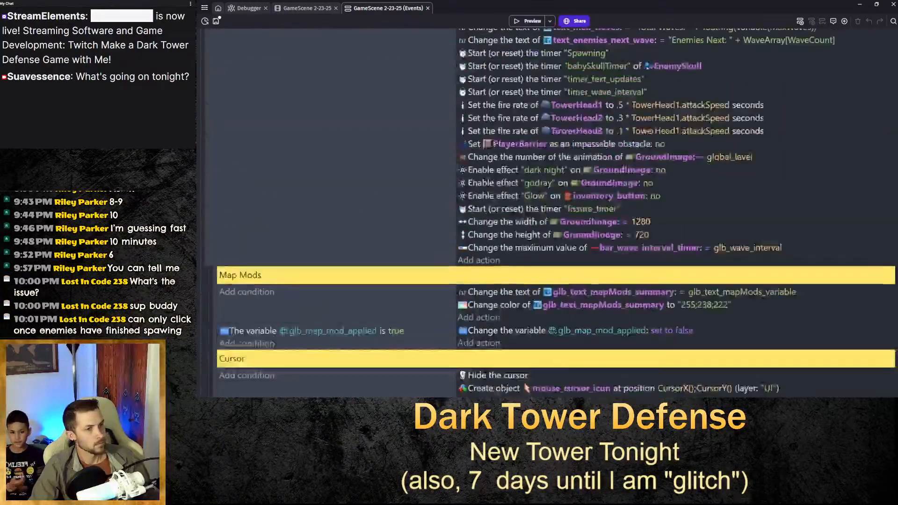
scroll(323, 194, down, 15)
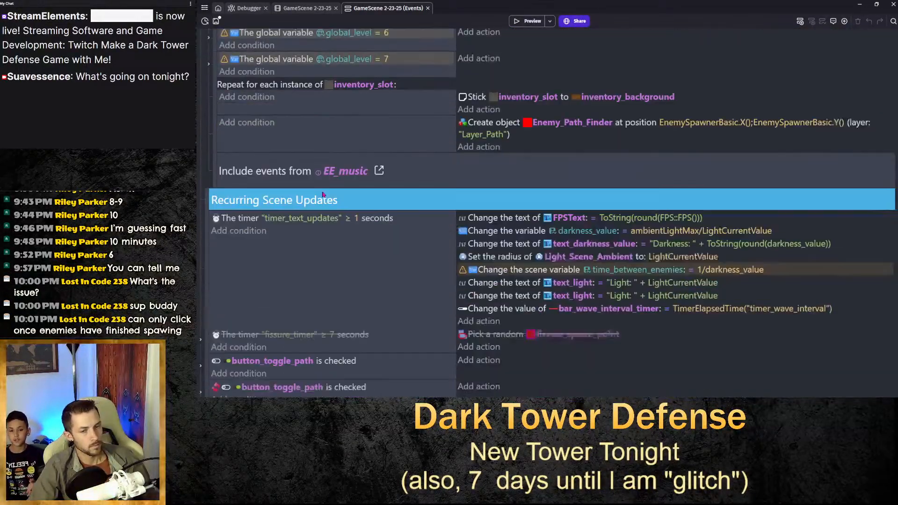
scroll(327, 238, down, 4)
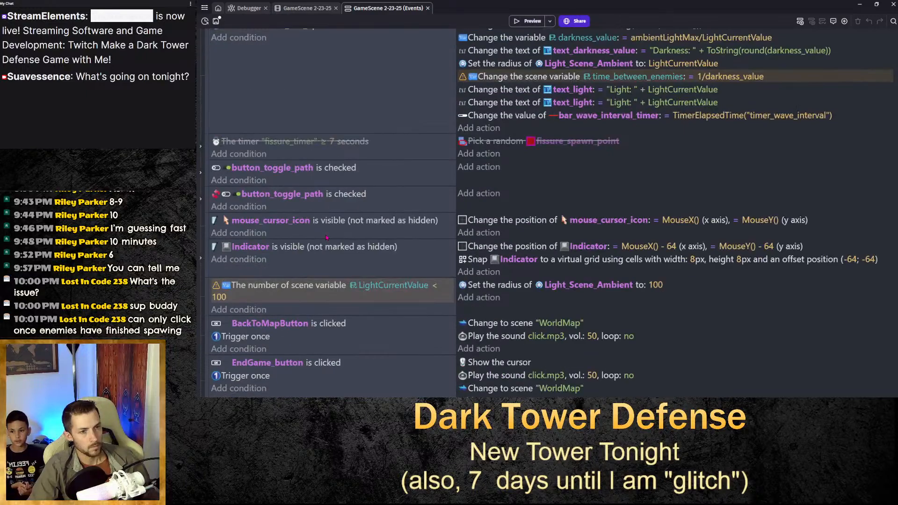
scroll(327, 233, down, 10)
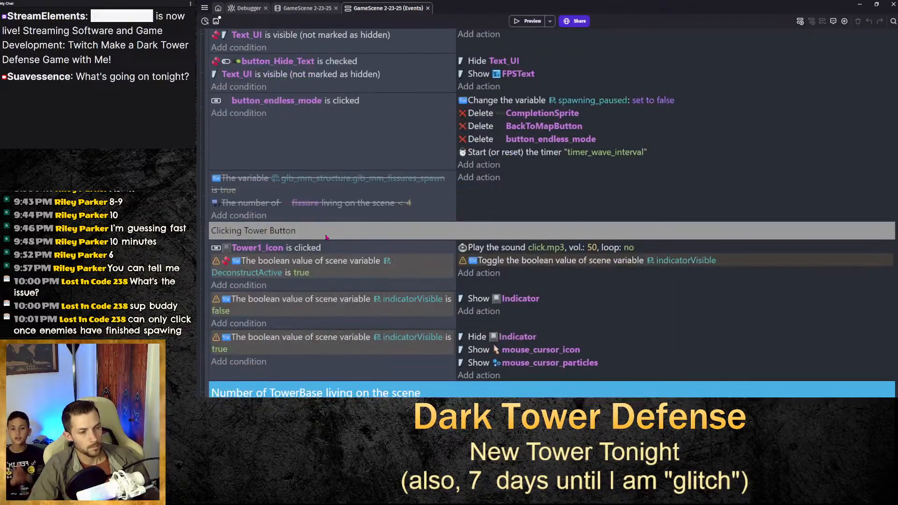
scroll(331, 224, up, 4)
scroll(331, 223, up, 15)
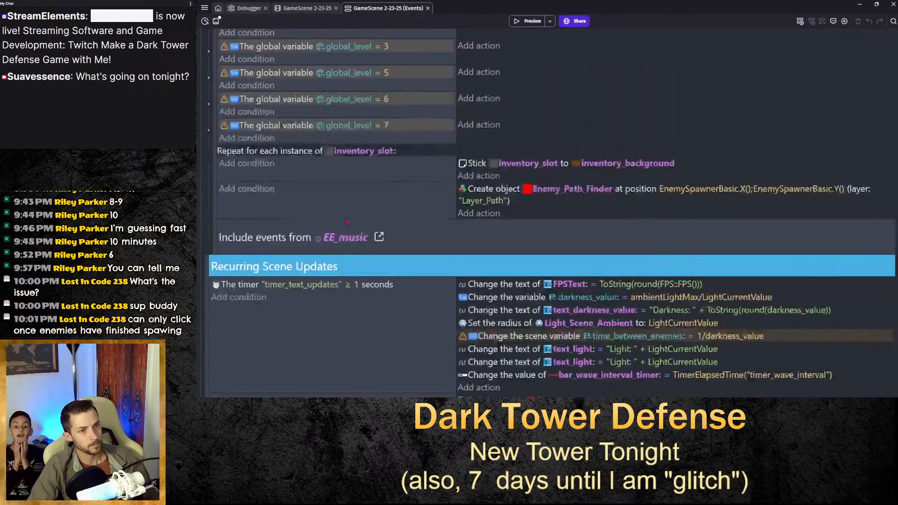
scroll(347, 224, up, 8)
scroll(348, 225, down, 12)
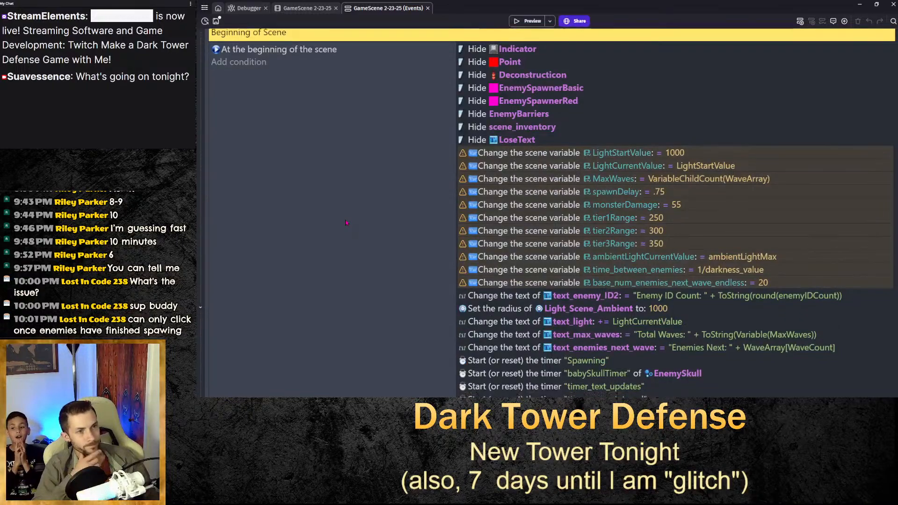
scroll(348, 226, down, 10)
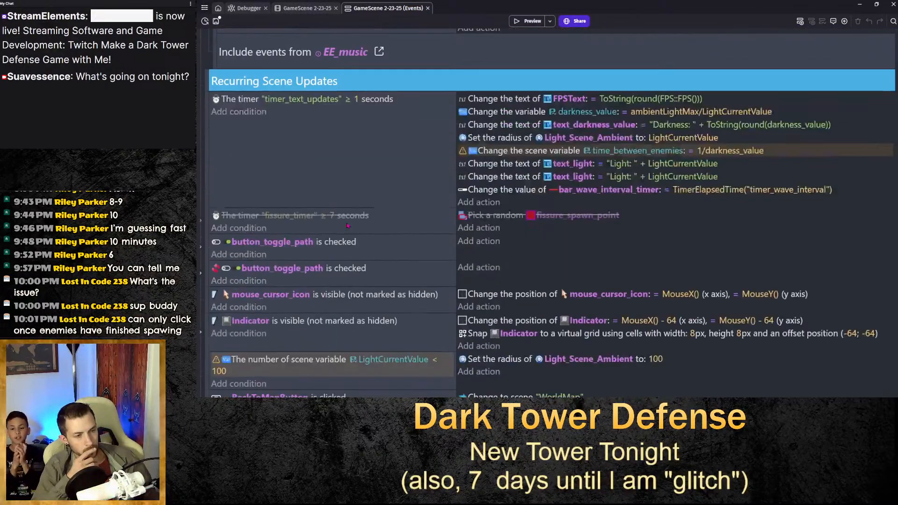
scroll(348, 226, down, 1)
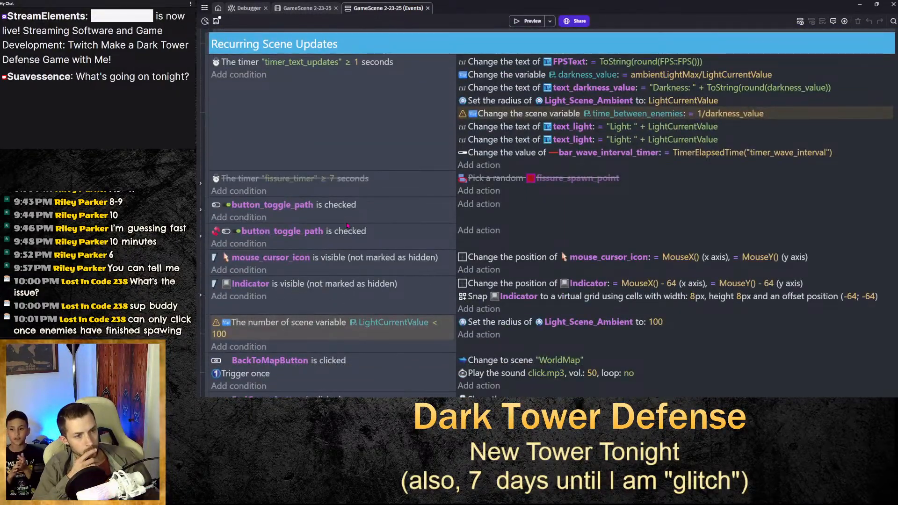
scroll(348, 226, down, 3)
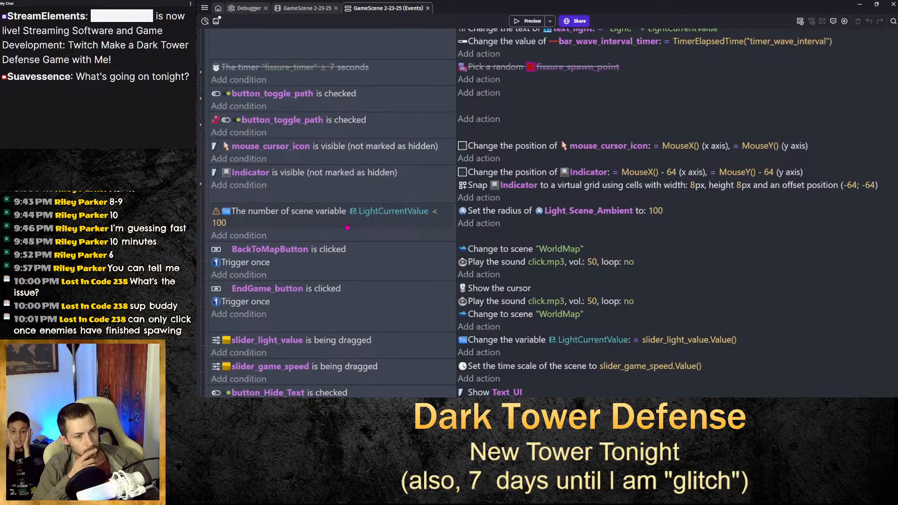
scroll(347, 227, down, 7)
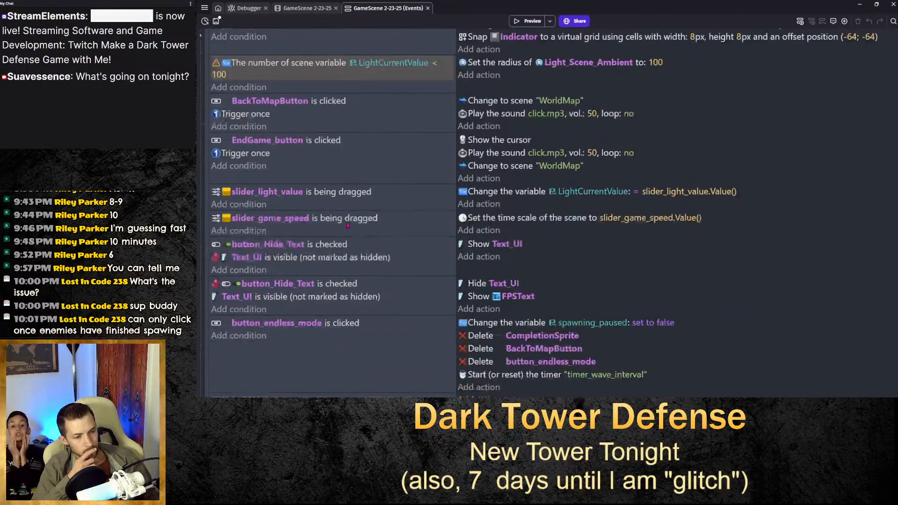
scroll(347, 226, down, 1)
scroll(352, 217, down, 14)
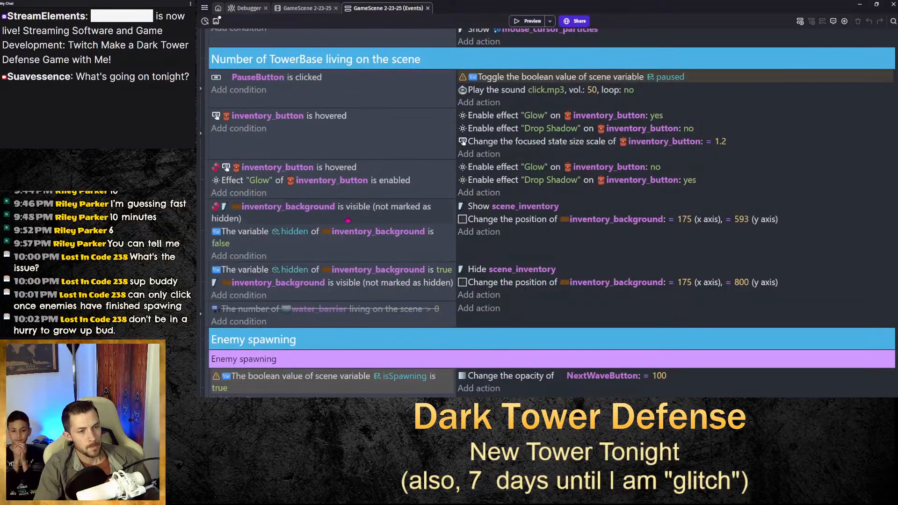
scroll(349, 218, down, 9)
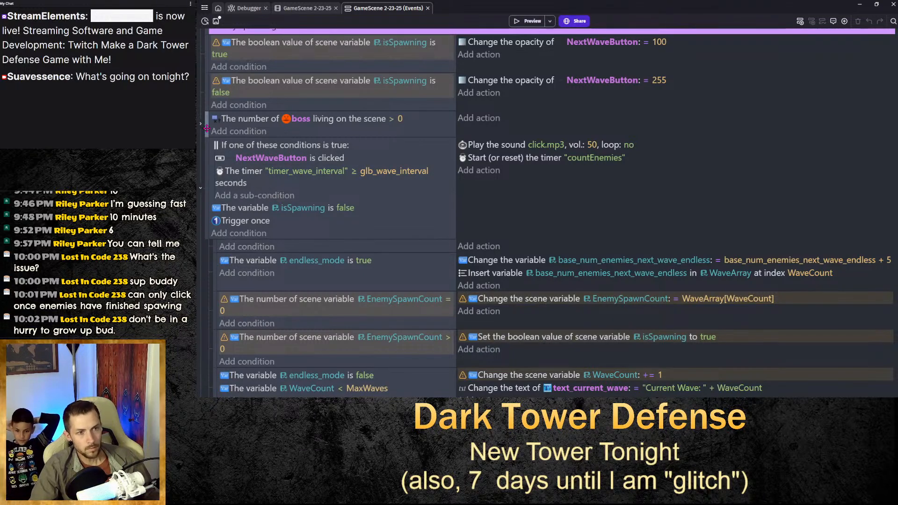
Add a new event below the boss count event and copy the "NextWaveButton is clicked" condition into it.
click(206, 128)
key(shift+a)
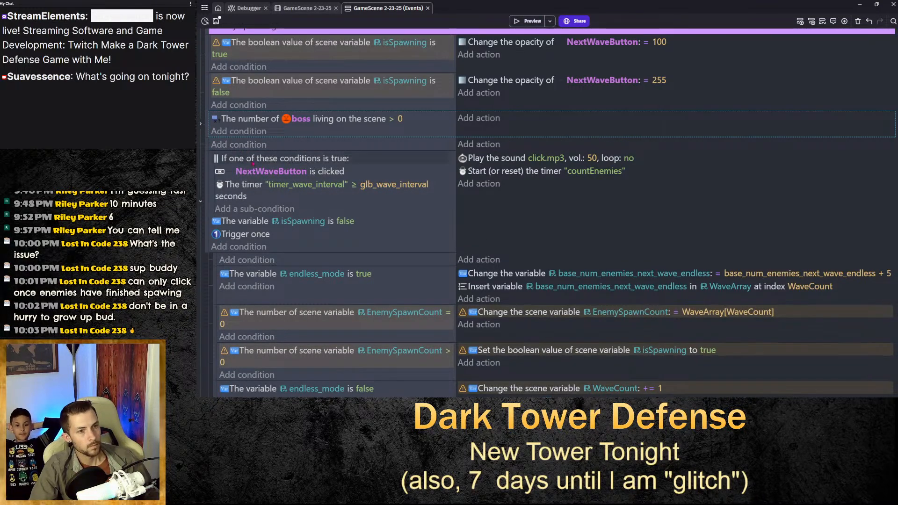
right_click(310, 172)
click(322, 177)
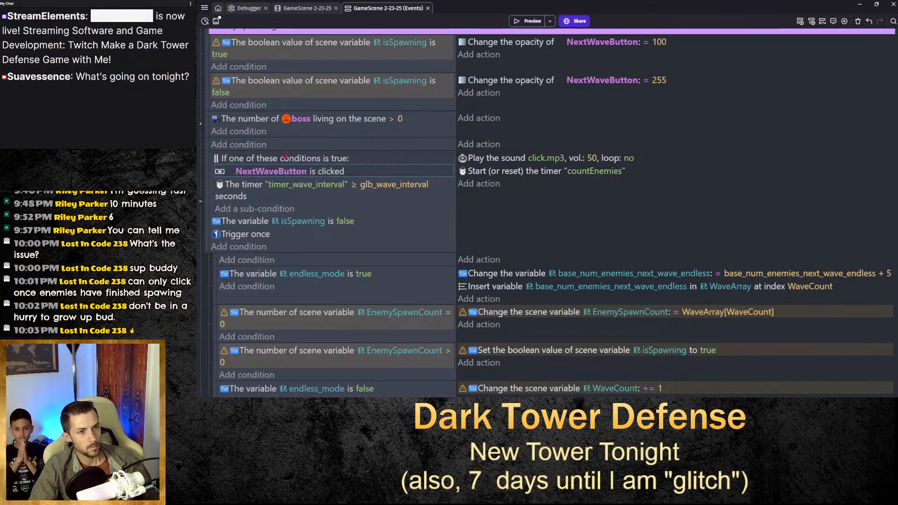
click(310, 145)
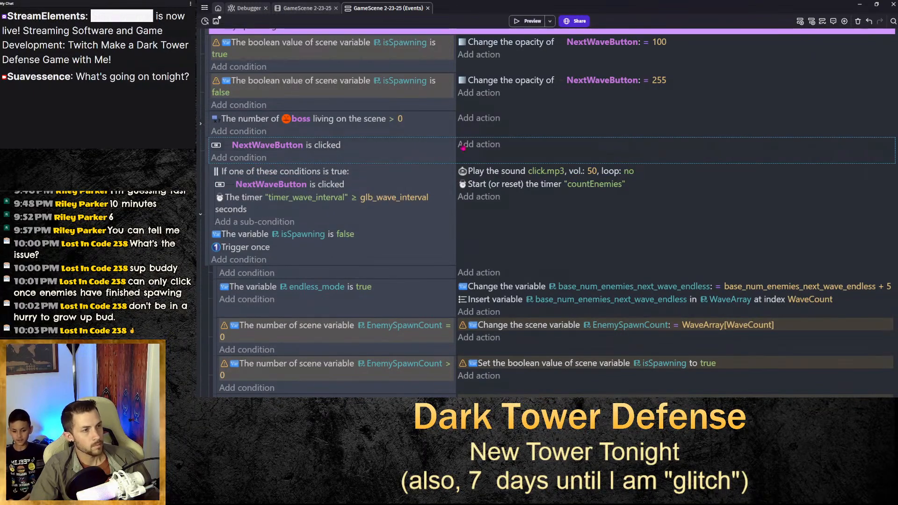
Add an action to the NextWaveButton clicked event that sets the value of bar_wave_interval_timer to 0.
click(478, 145)
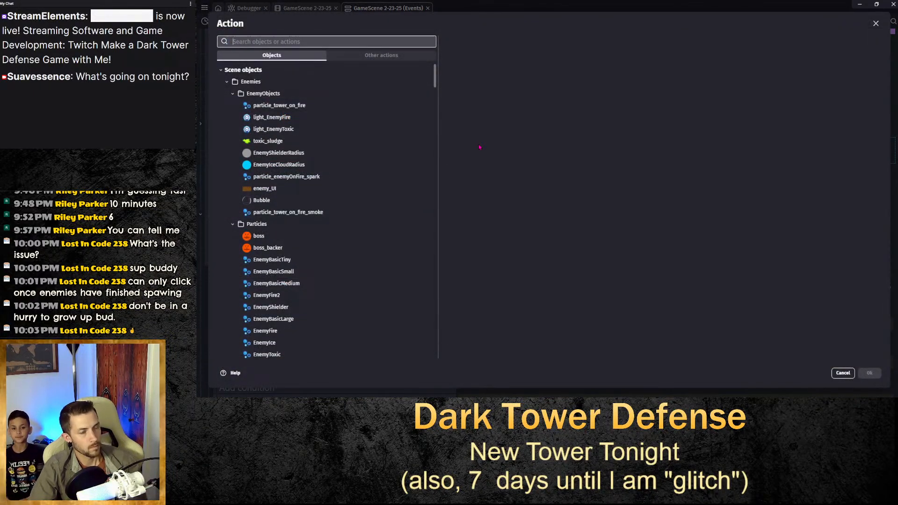
text(next)
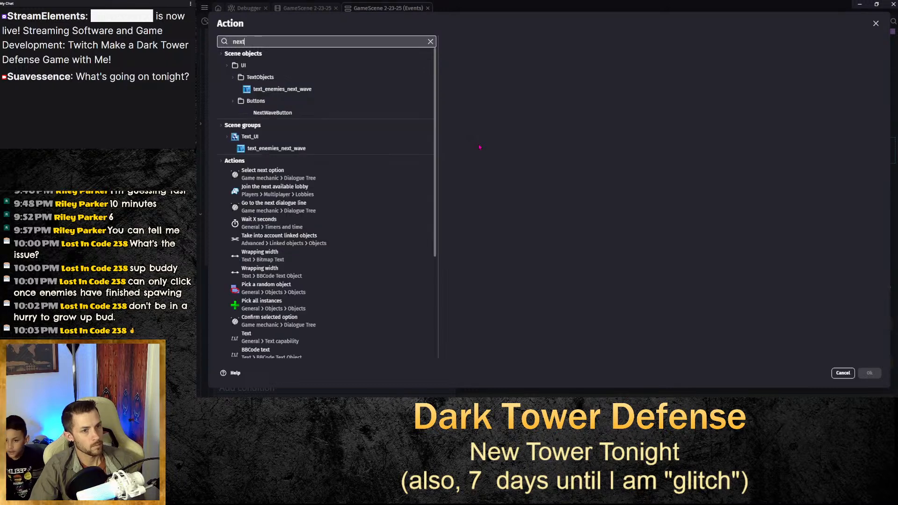
key(BackSpace)
key(BackSpace)
text(bar)
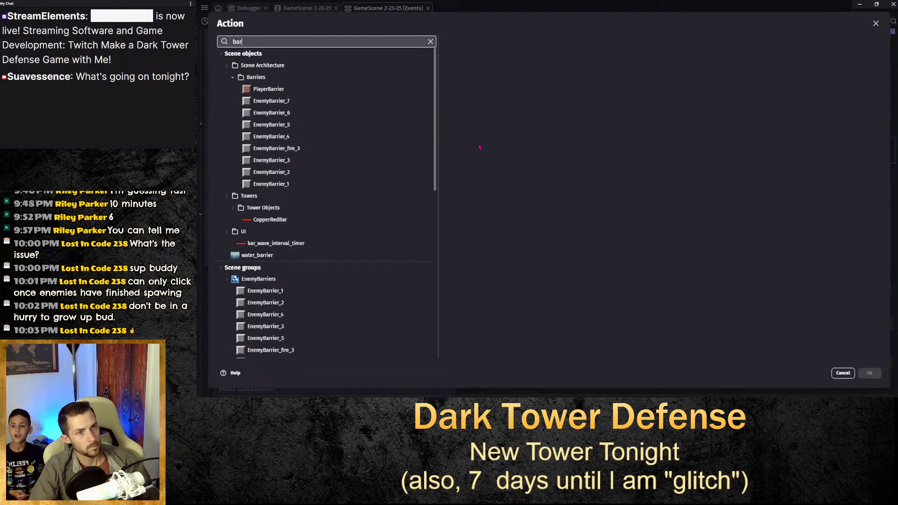
click(316, 244)
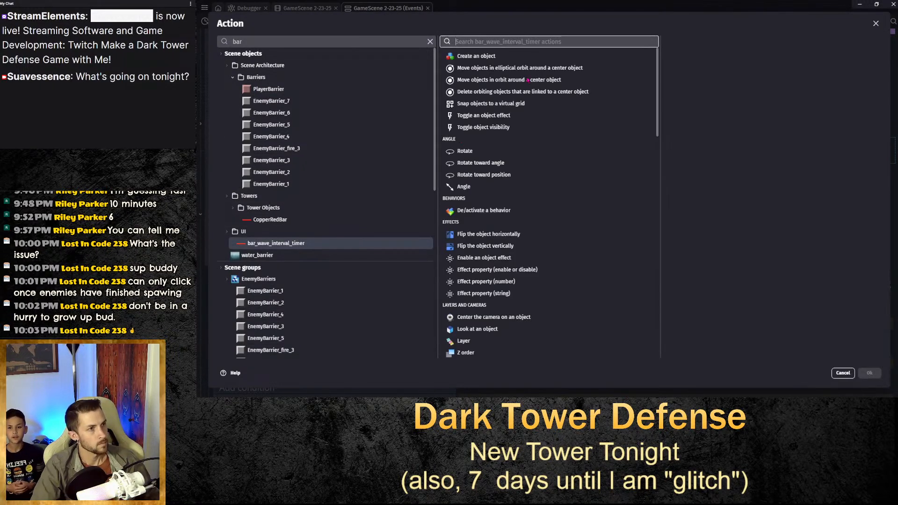
text(bal)
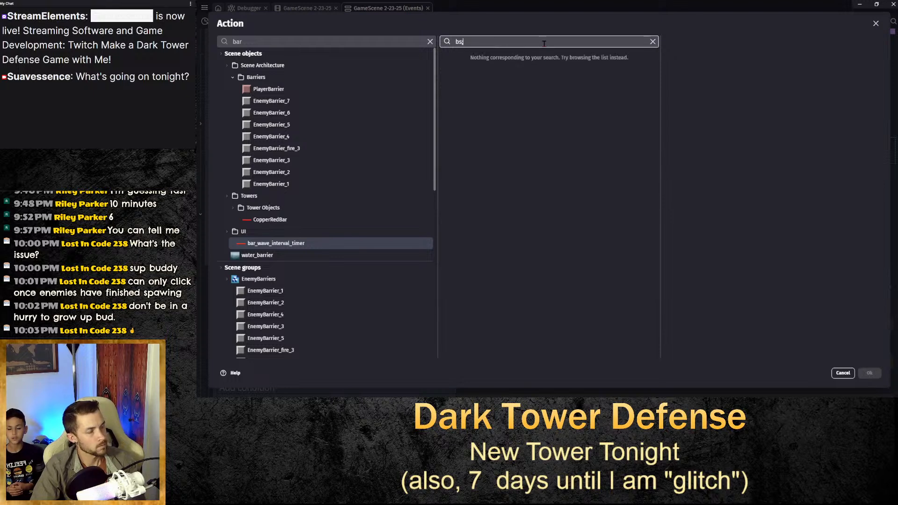
key(BackSpace)
key(BackSpace)
key(BackSpace)
text(value)
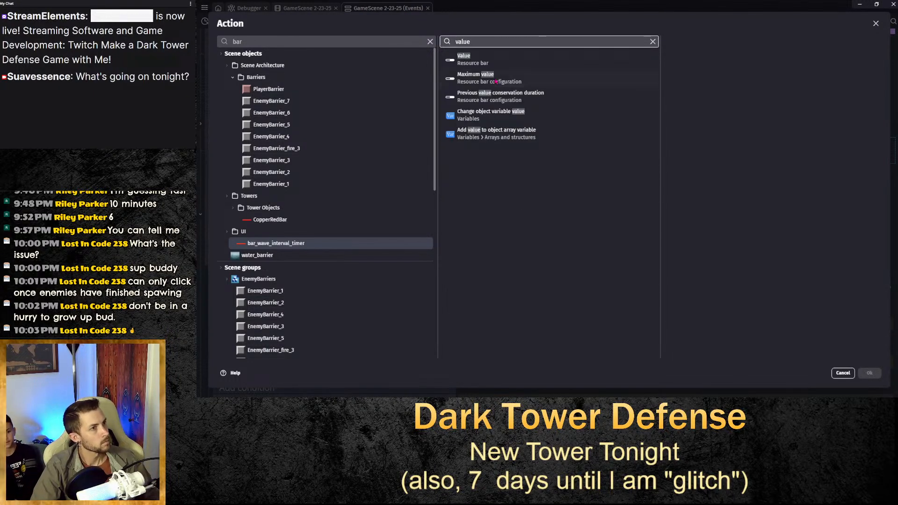
click(492, 59)
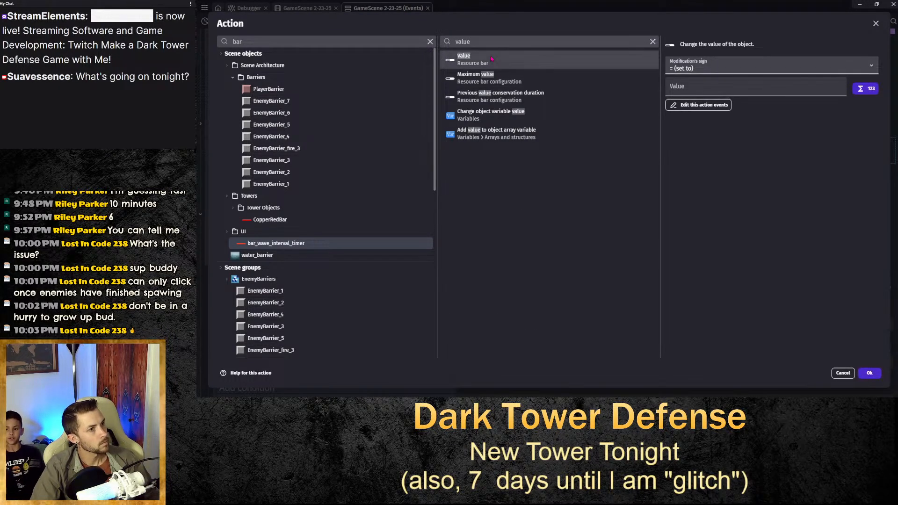
click(707, 83)
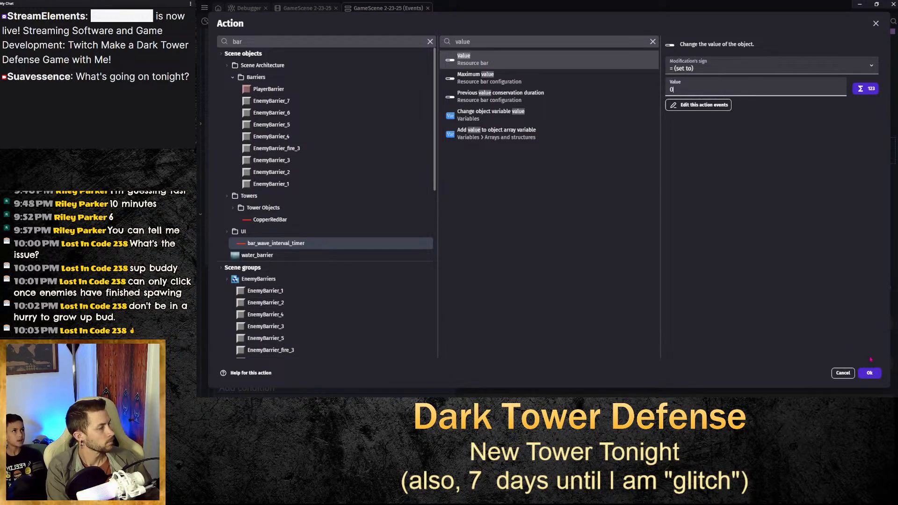
click(869, 373)
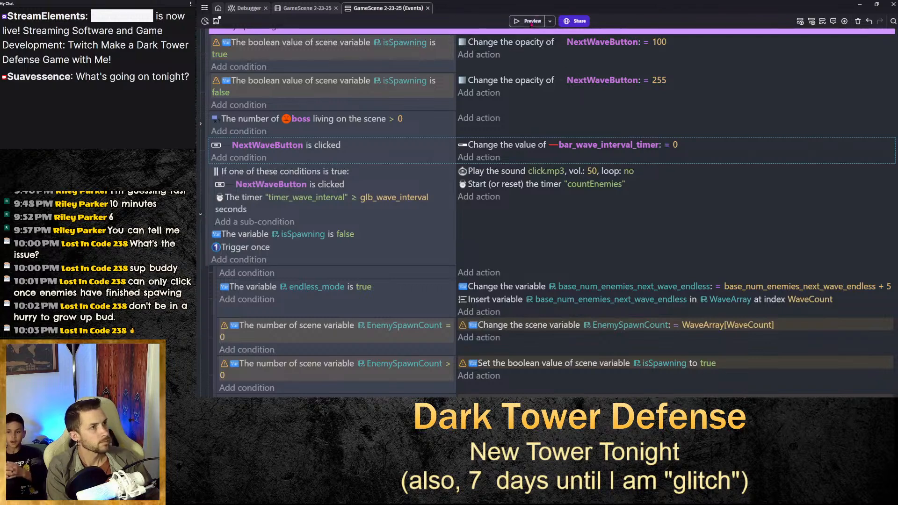
Preview the game, start two waves early to check the wave interval bar, and close the preview.
click(531, 21)
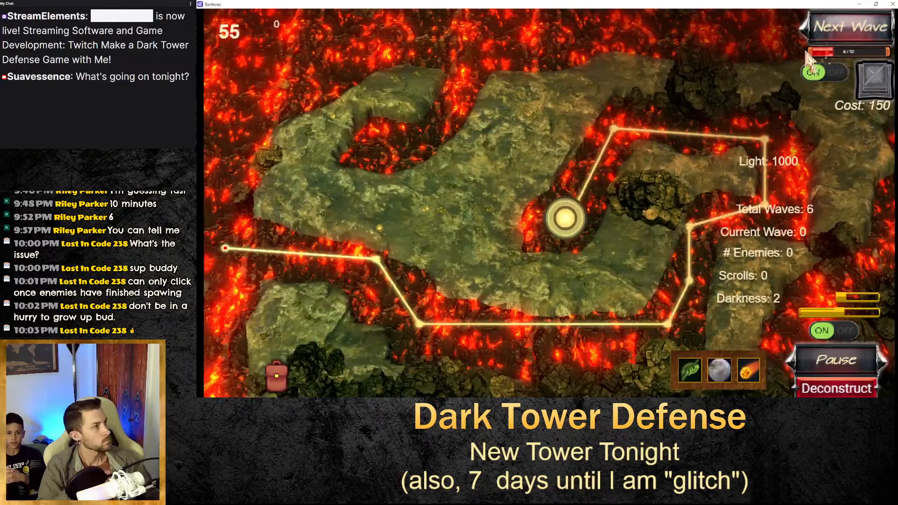
click(827, 32)
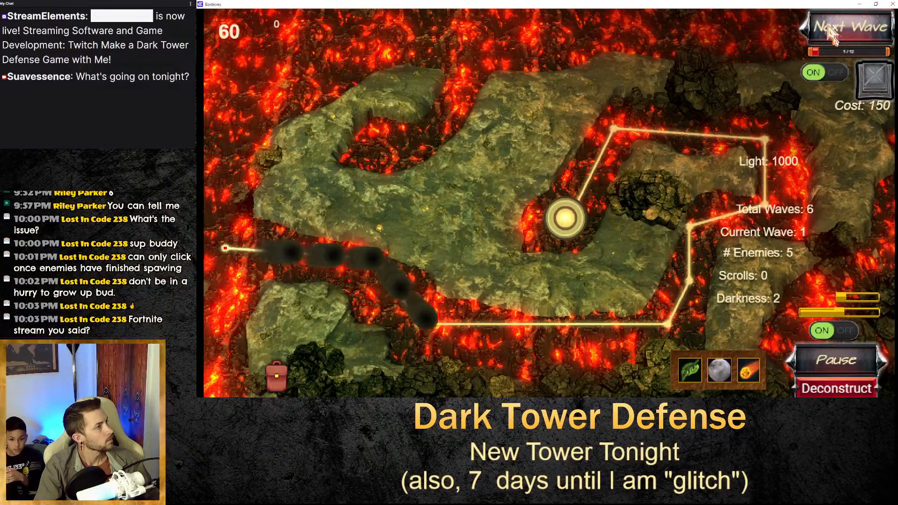
click(829, 31)
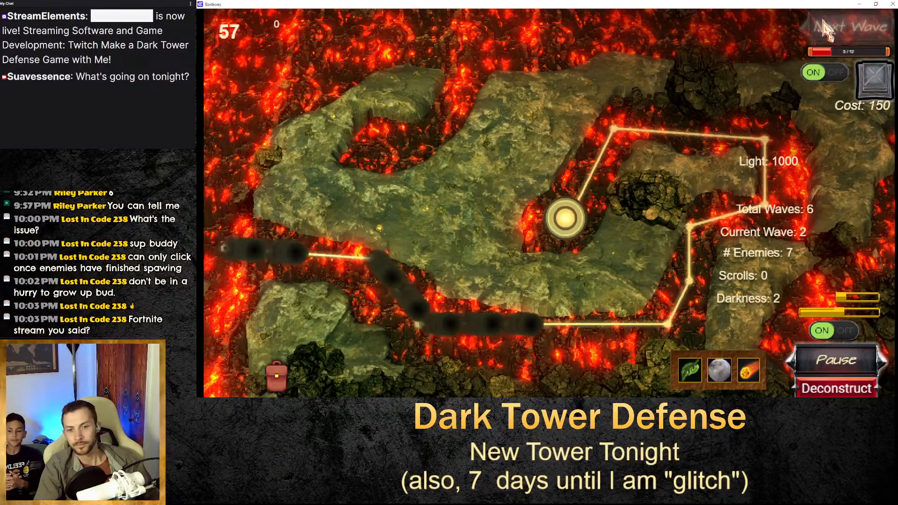
click(893, 4)
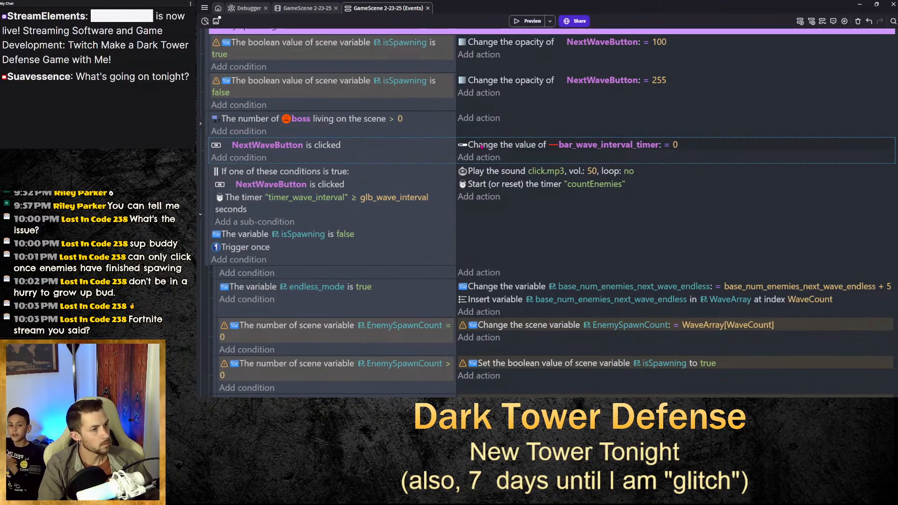
Replace the bar value action in the NextWaveButton clicked event with one that starts or resets the scene timer "timer_wave_interval".
click(481, 146)
key(Delete)
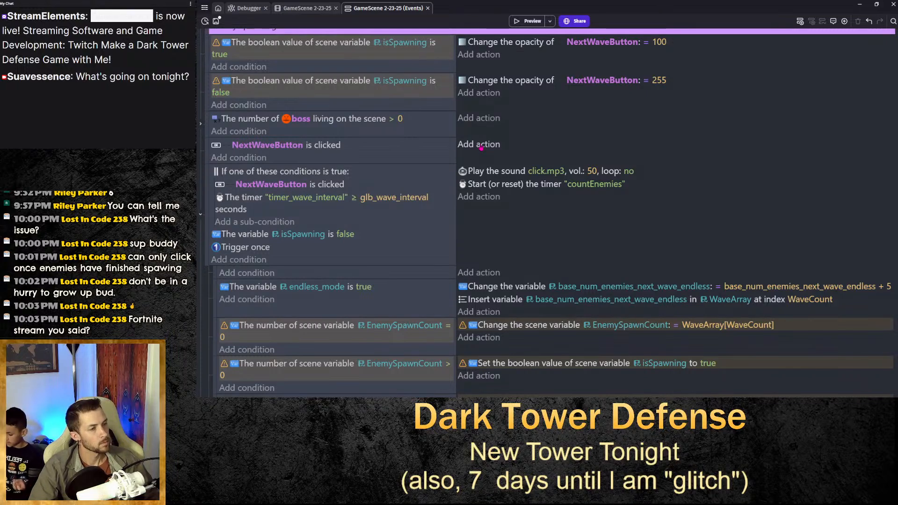
click(479, 145)
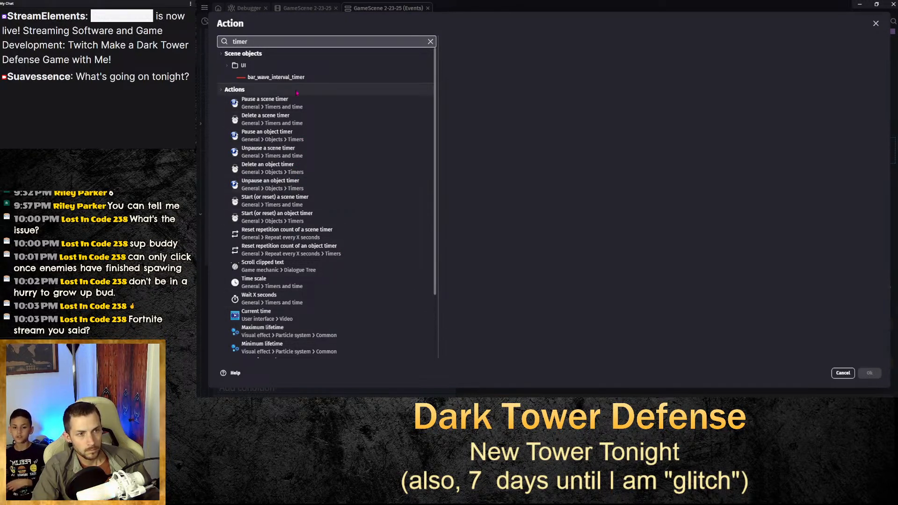
click(324, 204)
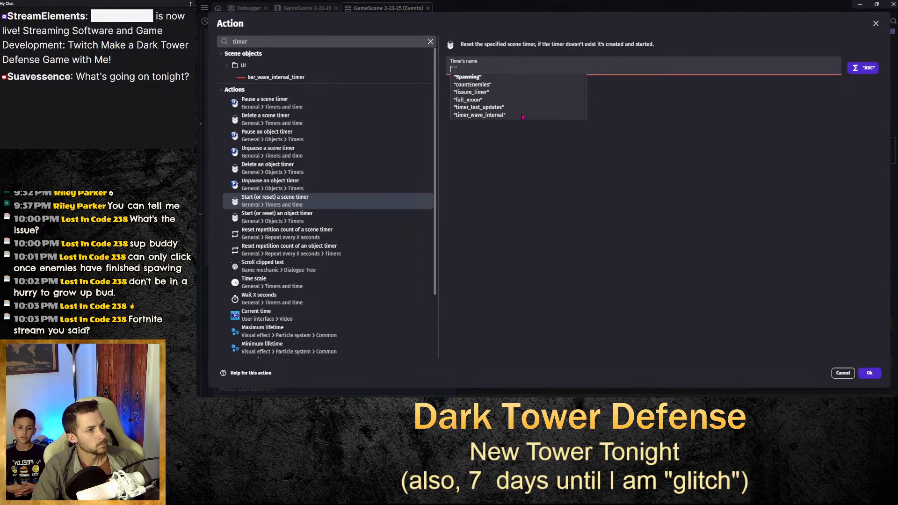
click(486, 115)
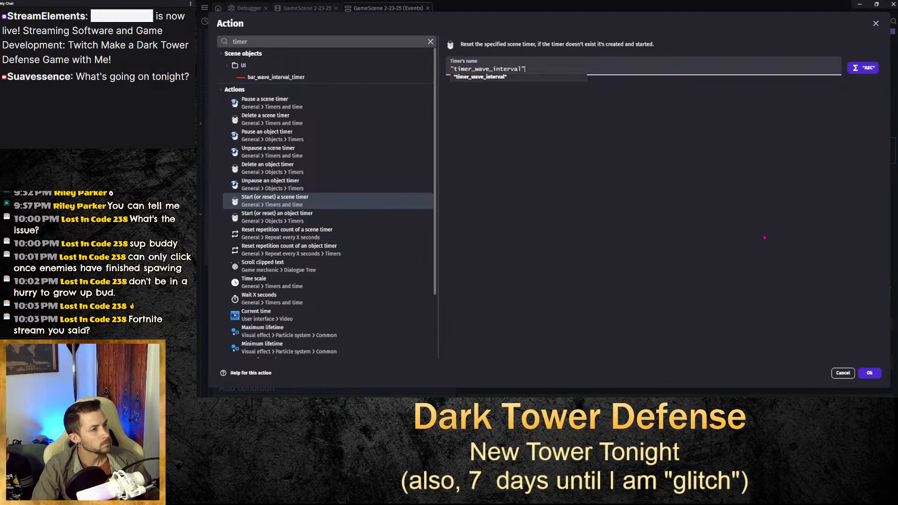
click(875, 374)
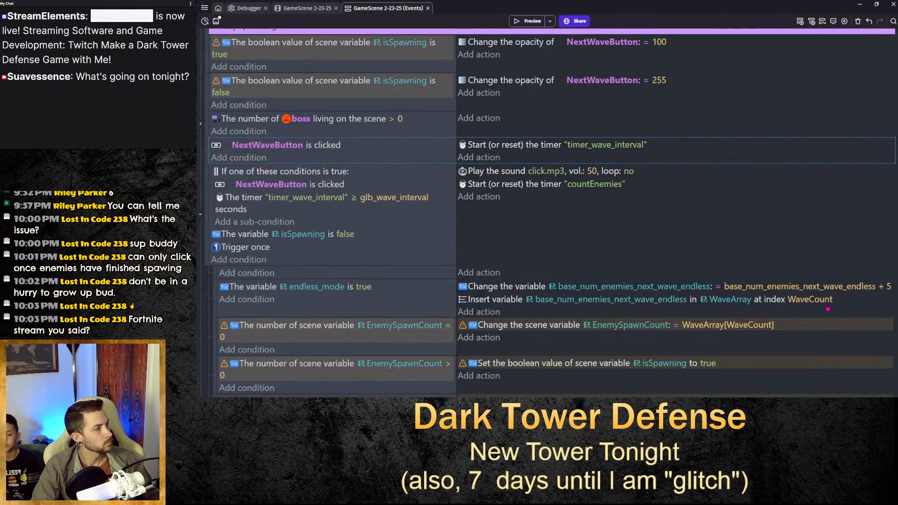
Preview the game again and start three waves early to test the wave interval timer reset.
click(526, 21)
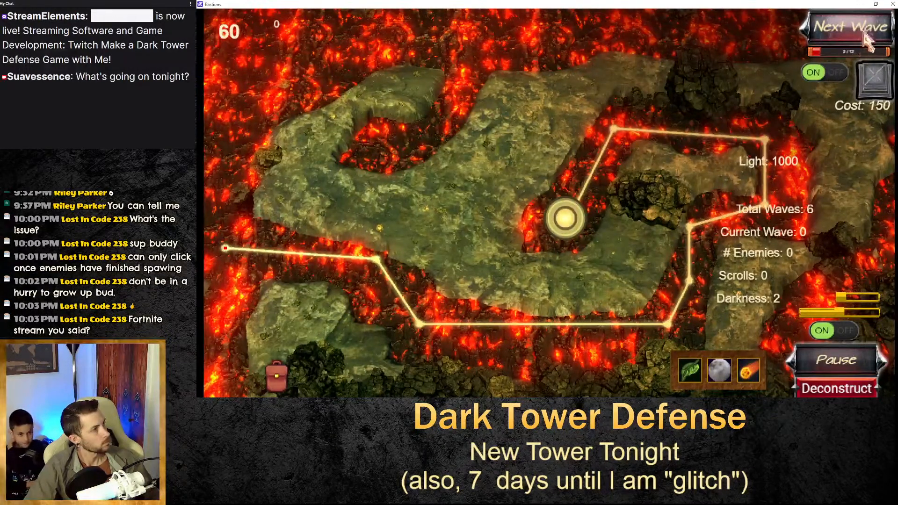
click(875, 29)
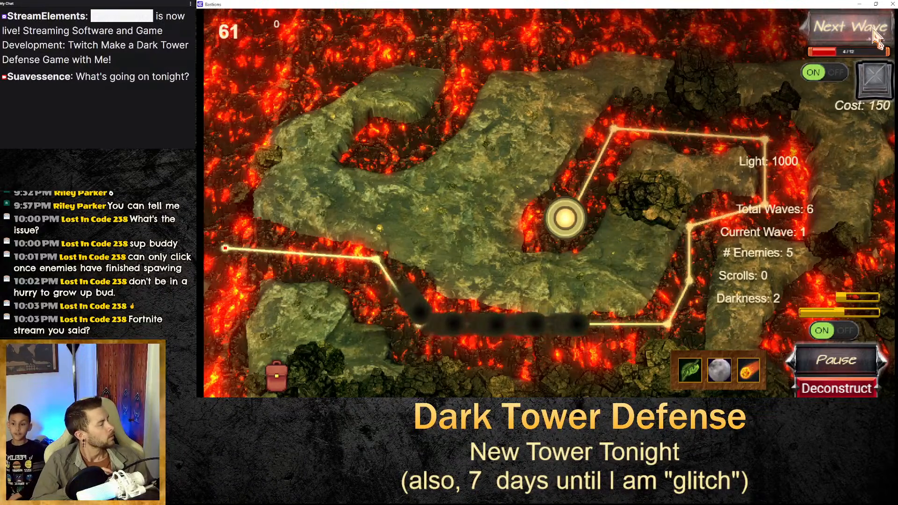
click(874, 29)
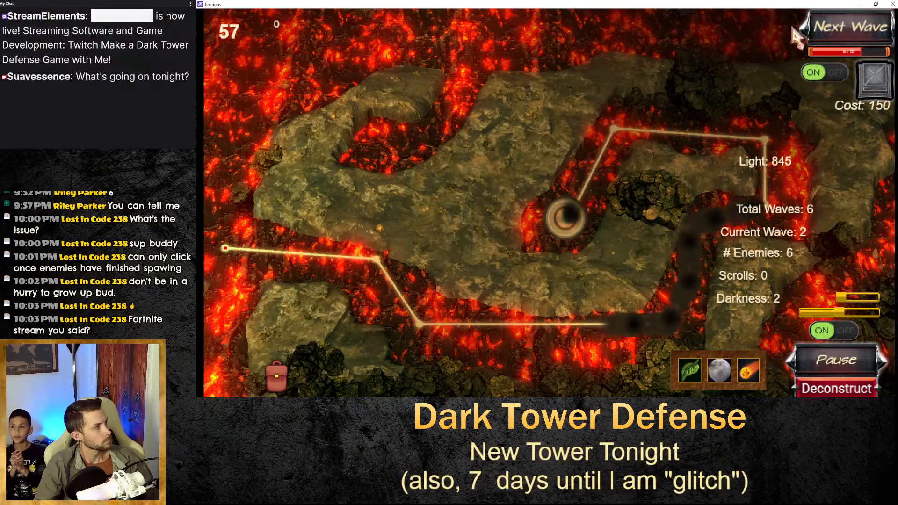
click(804, 31)
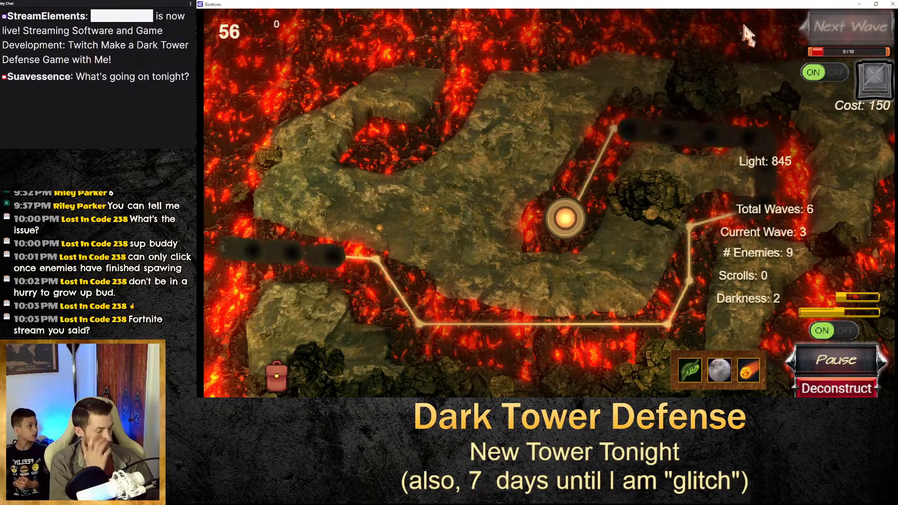
Place two towers on the central ground between the path sections and give both the red upgrade.
click(875, 77)
click(390, 213)
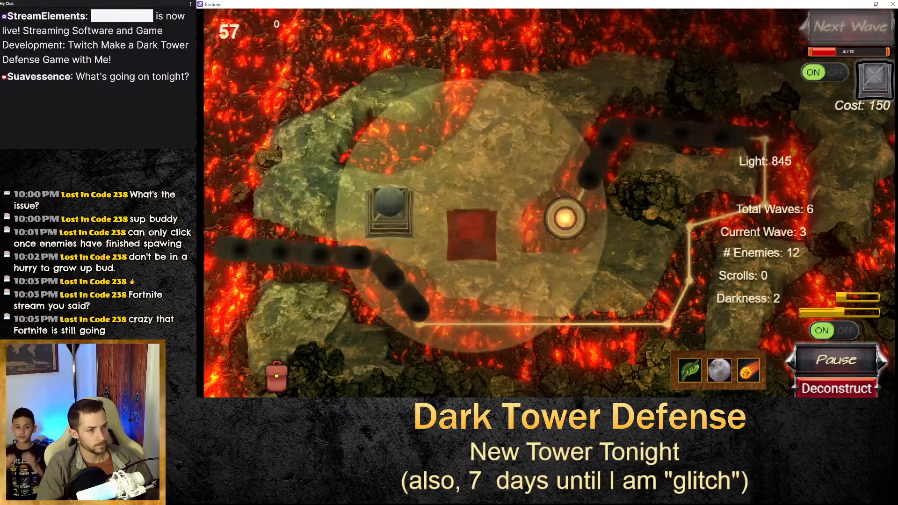
click(472, 238)
click(480, 246)
click(513, 180)
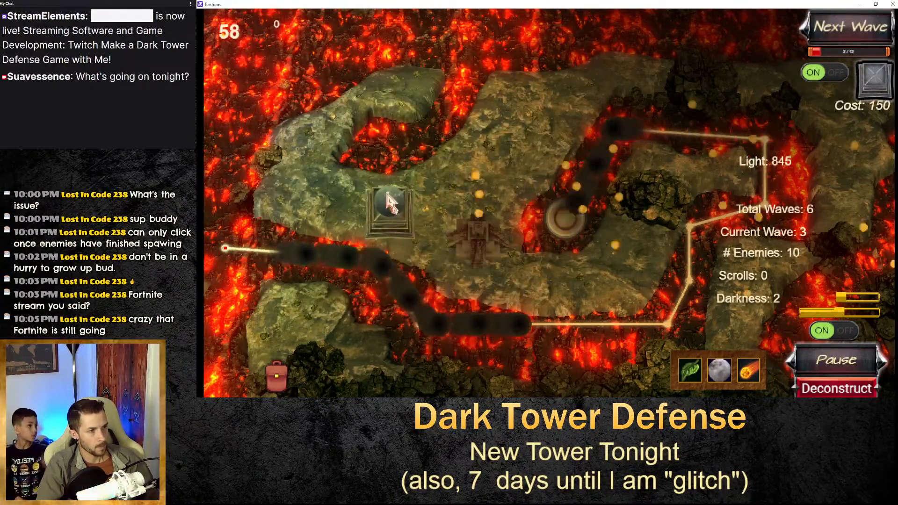
click(393, 202)
click(426, 152)
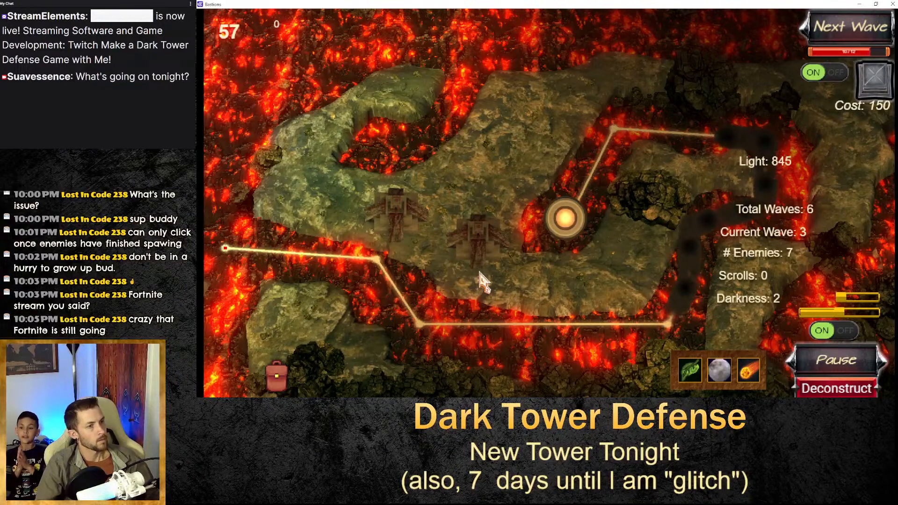
Place a third tower above the two red ones with the grey upgrade, and check the upgrade choices of the red tower nearest the light.
click(875, 80)
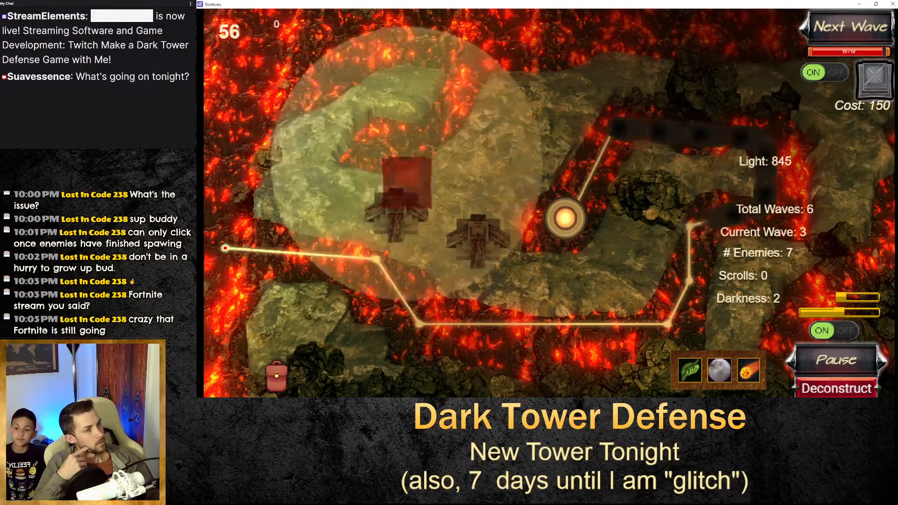
click(466, 170)
click(482, 180)
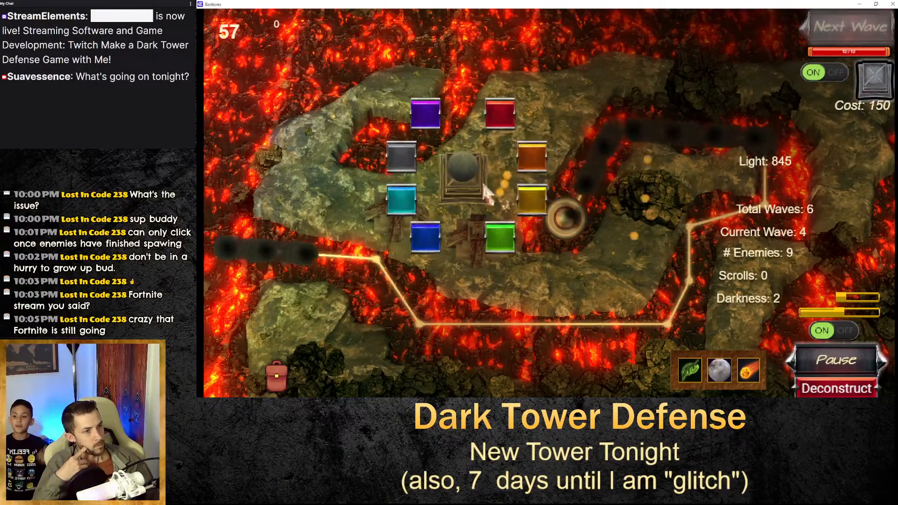
click(401, 151)
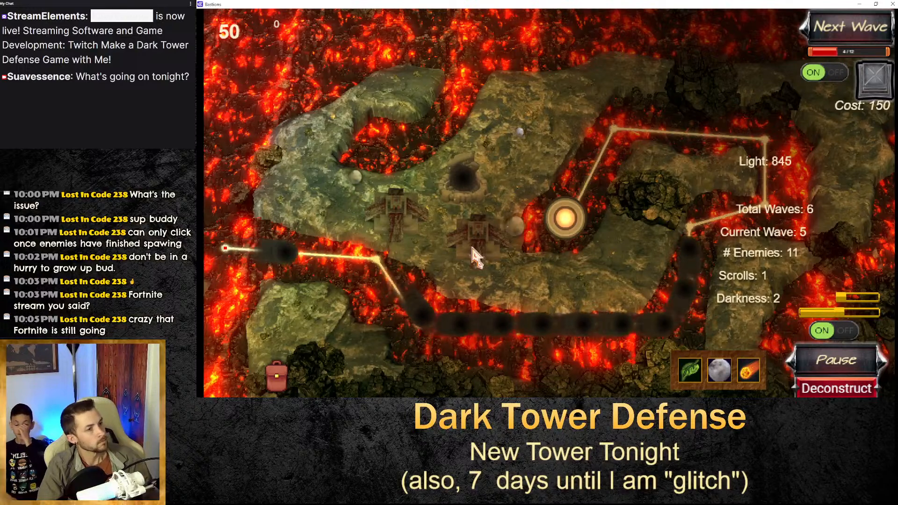
click(478, 239)
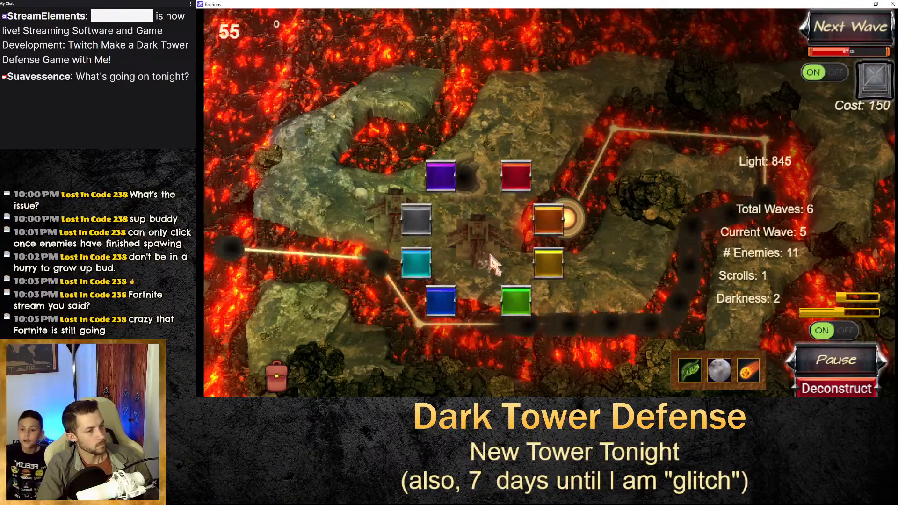
click(608, 123)
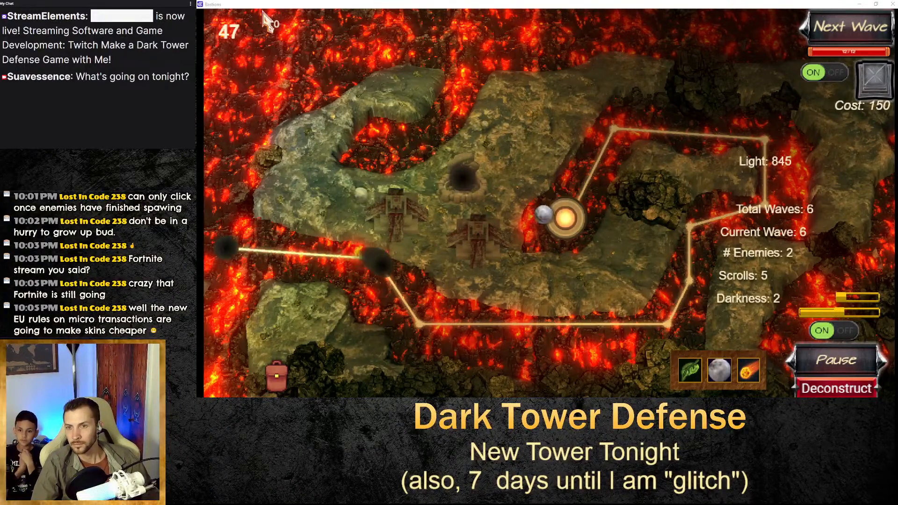
Switch to the web browser, look up "eu rules on micro transactions" on Google, and read the full AI Overview.
drag(197, 135, 515, 2)
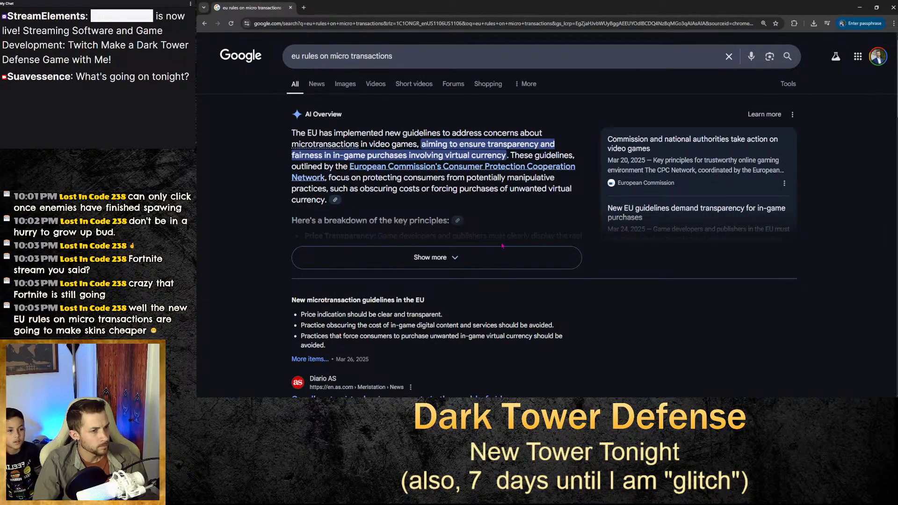
click(476, 255)
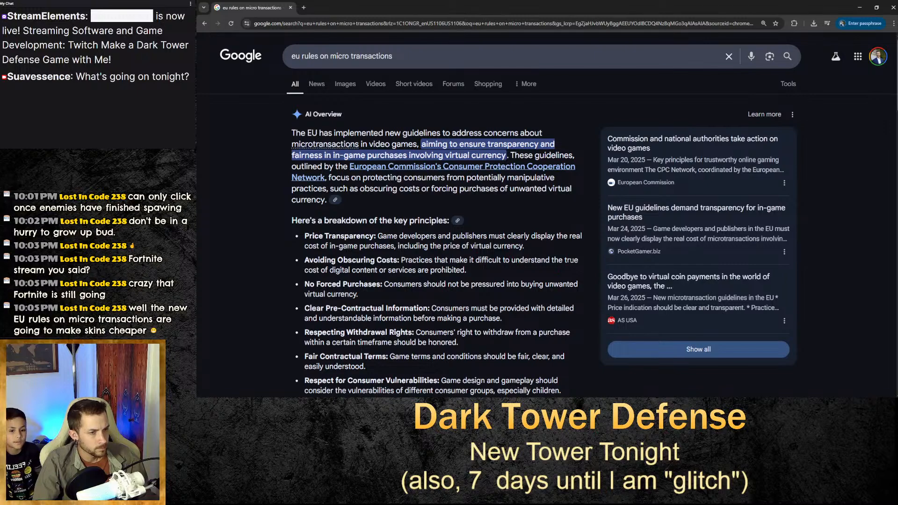
scroll(576, 255, down, 4)
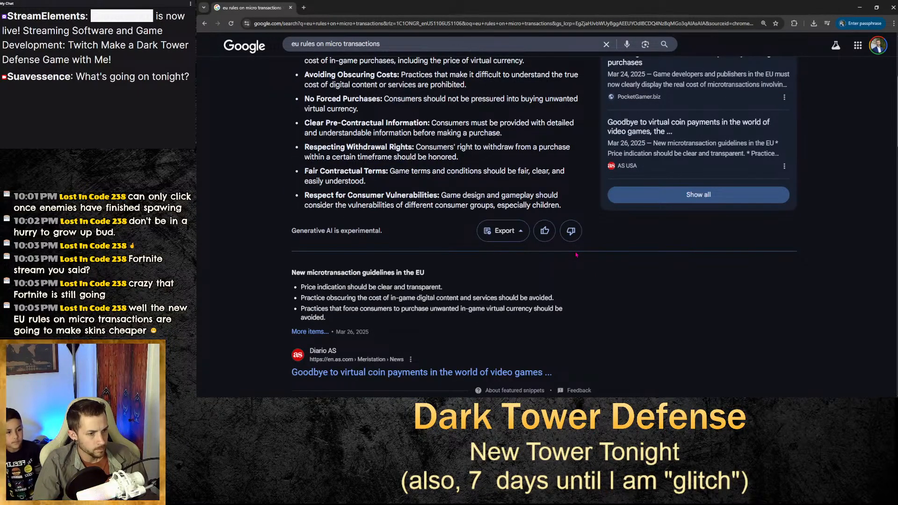
scroll(577, 255, up, 3)
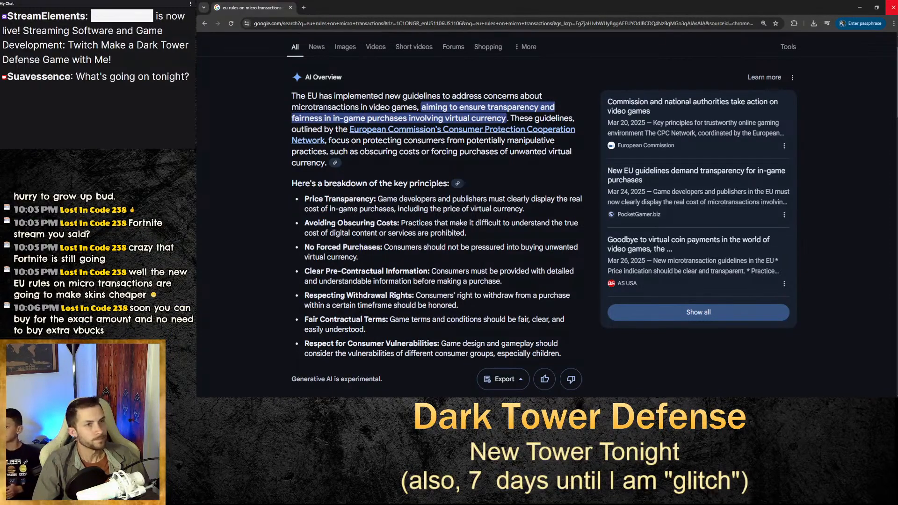
click(894, 7)
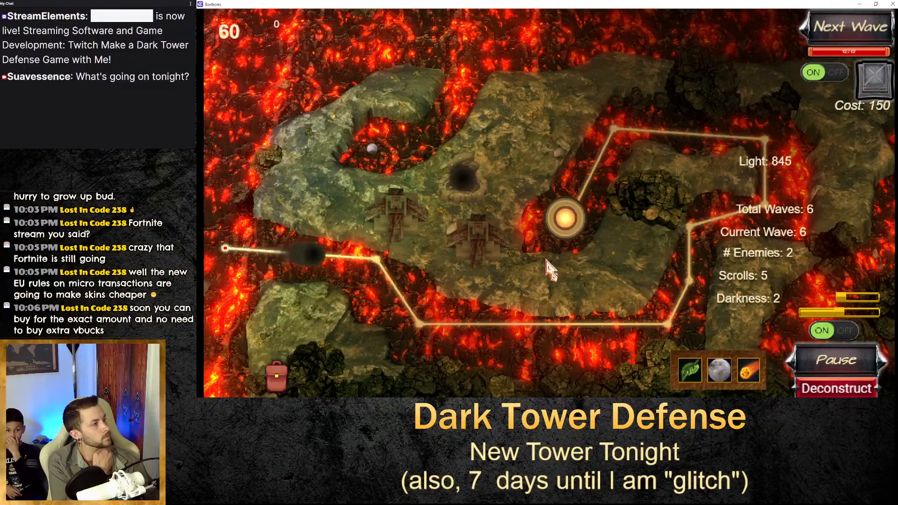
Switch off both in-game toggles, hiding the enemy path lines with the first, and close the preview.
click(829, 72)
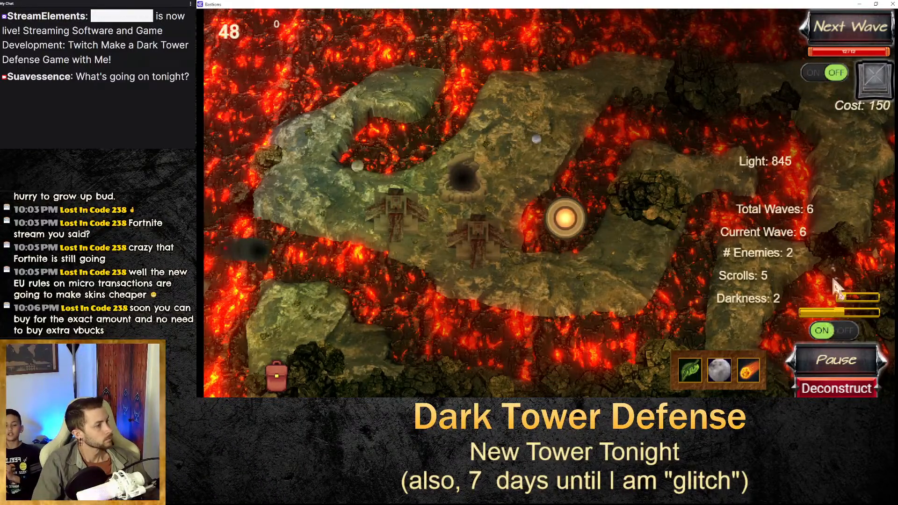
click(834, 332)
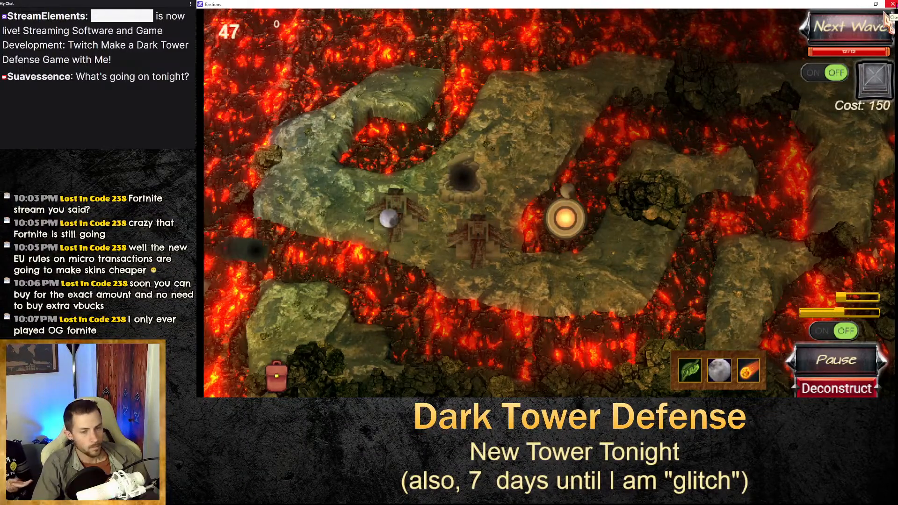
click(893, 4)
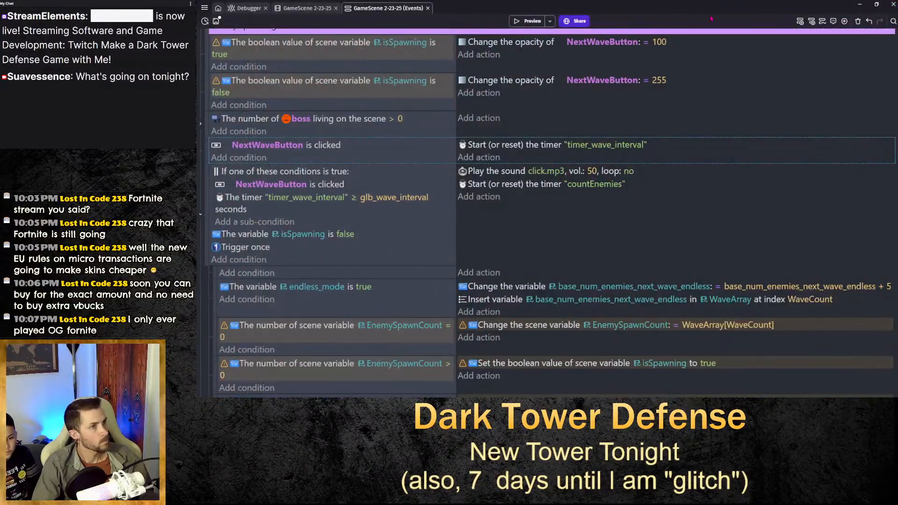
Find the TowerBase object in the scene editor by searching for "base" and open its effects settings.
click(321, 9)
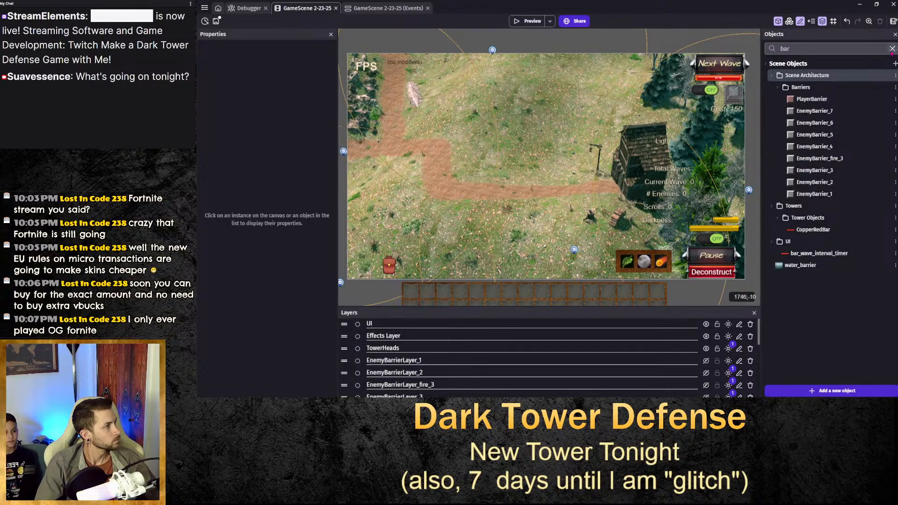
click(892, 49)
text(base)
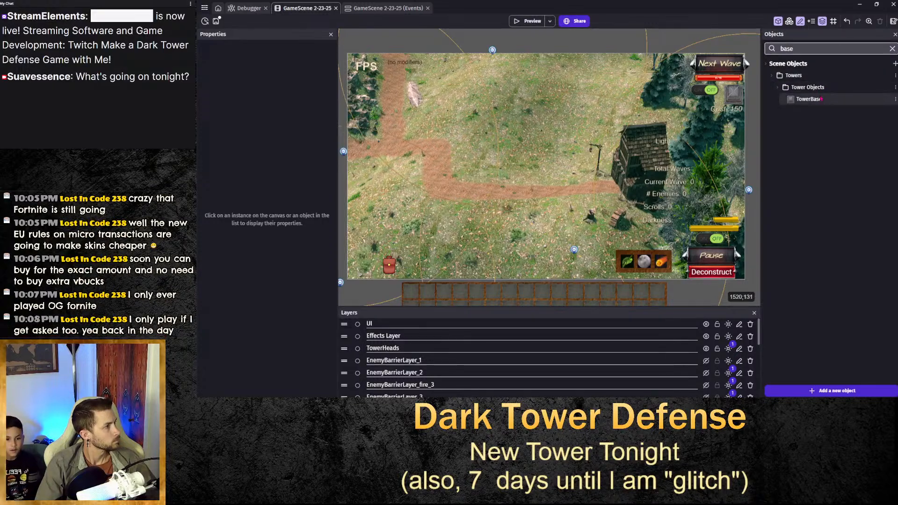
double_click(822, 98)
click(719, 40)
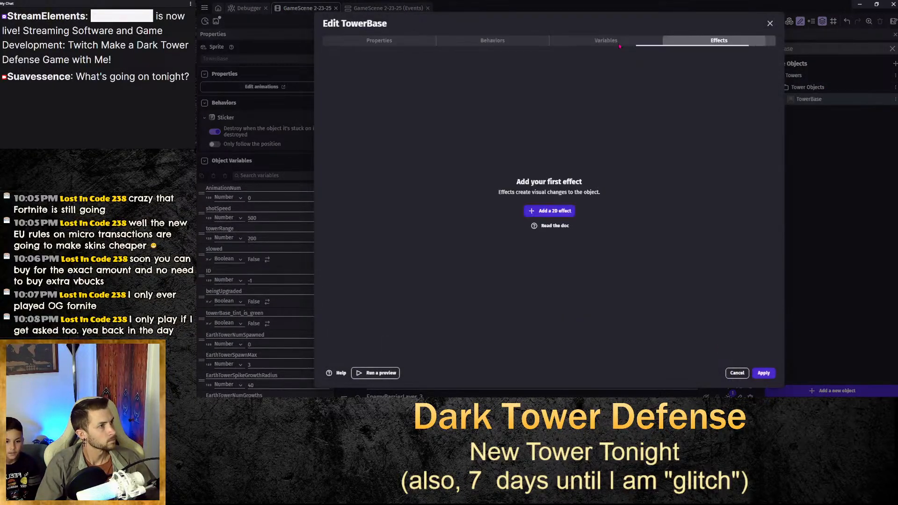
click(493, 40)
click(719, 40)
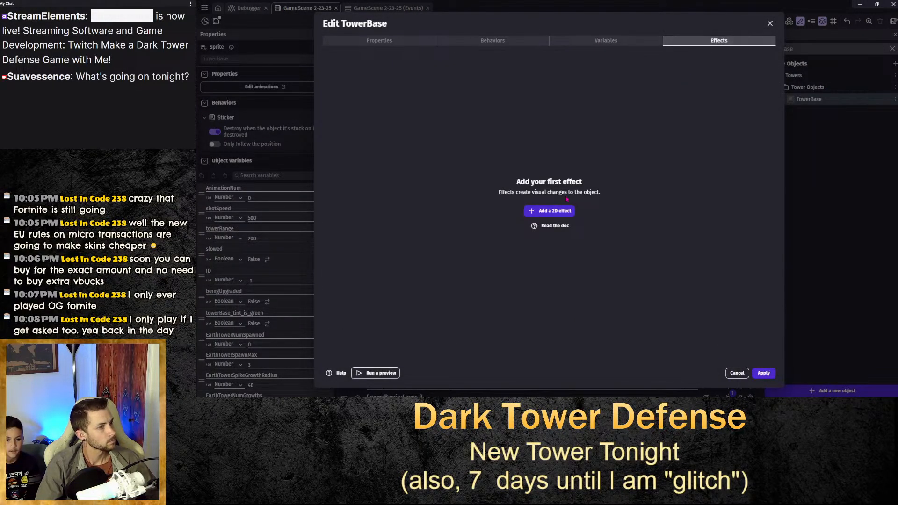
Add a Drop shadow effect to TowerBase, set the shadow color to 0;0;0, and apply it.
click(557, 211)
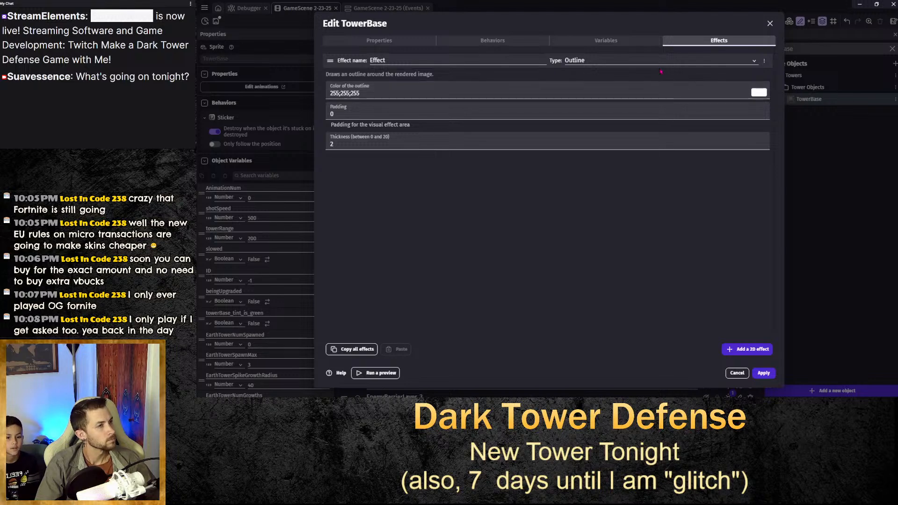
click(568, 62)
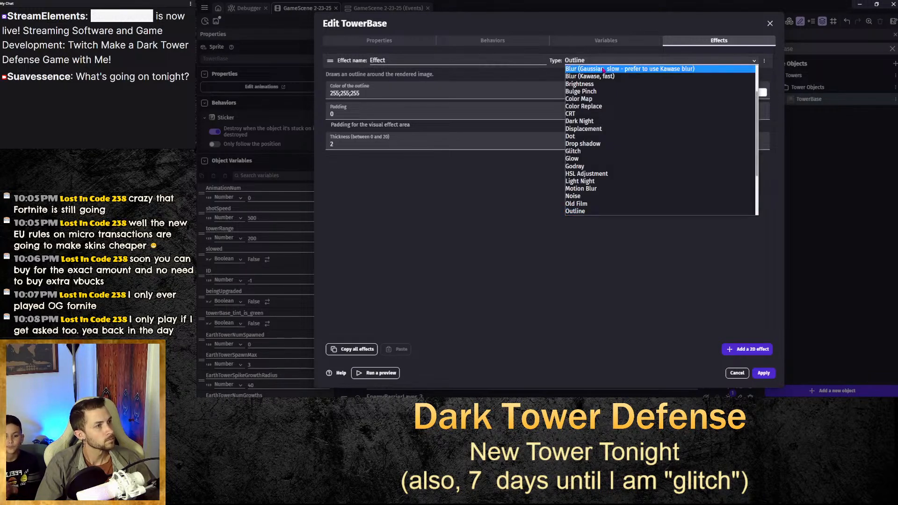
click(596, 147)
click(762, 134)
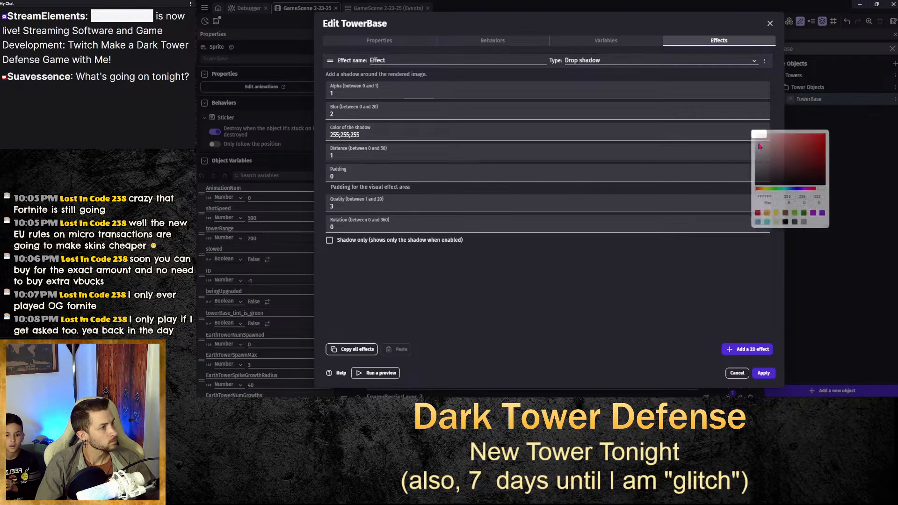
click(769, 189)
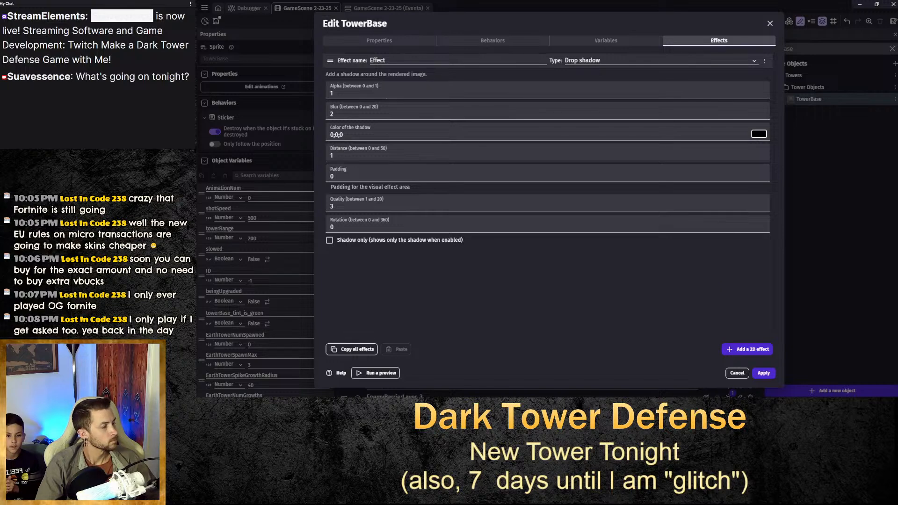
click(759, 373)
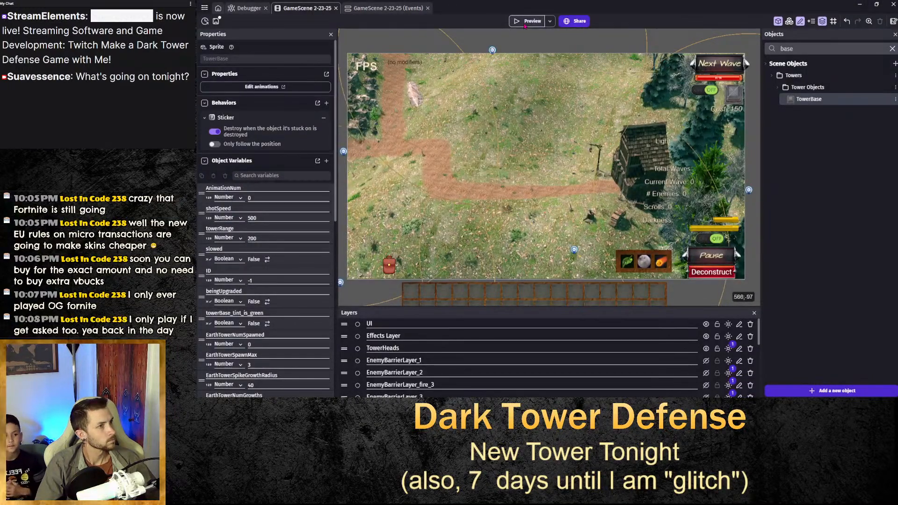
Preview the game, place two towers side by side on the central ground with the red upgrade, watch them, and close the preview.
click(525, 24)
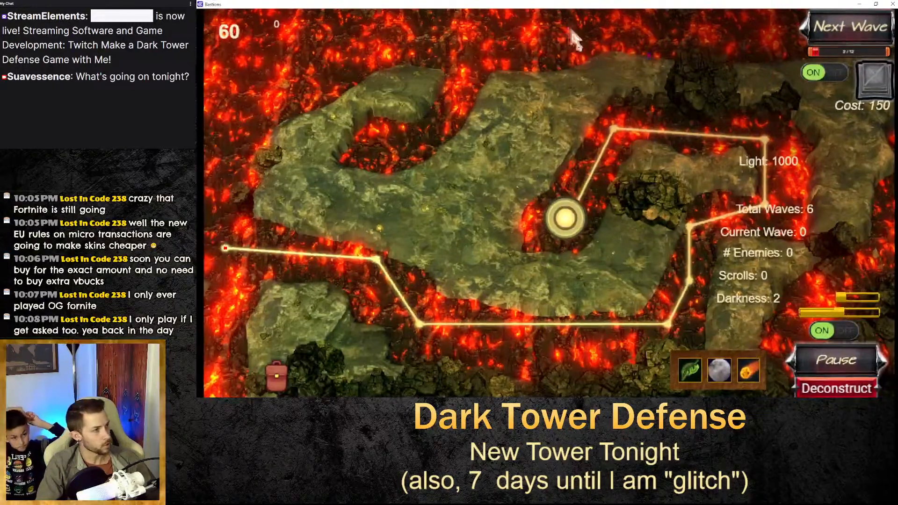
click(875, 82)
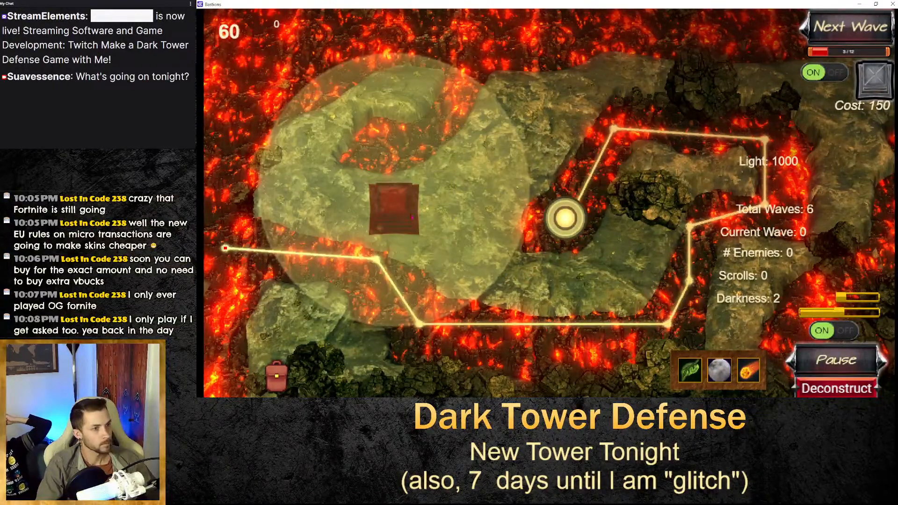
click(404, 201)
click(499, 197)
right_click(506, 292)
click(506, 204)
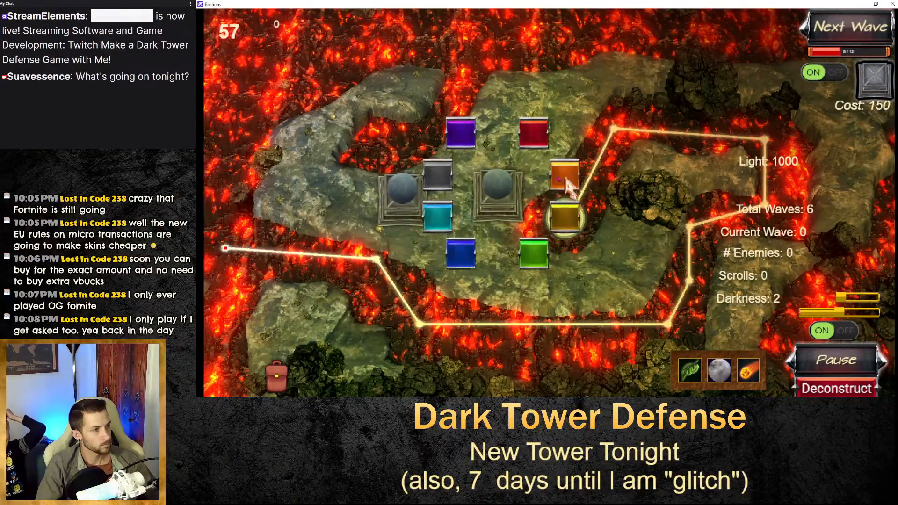
click(527, 142)
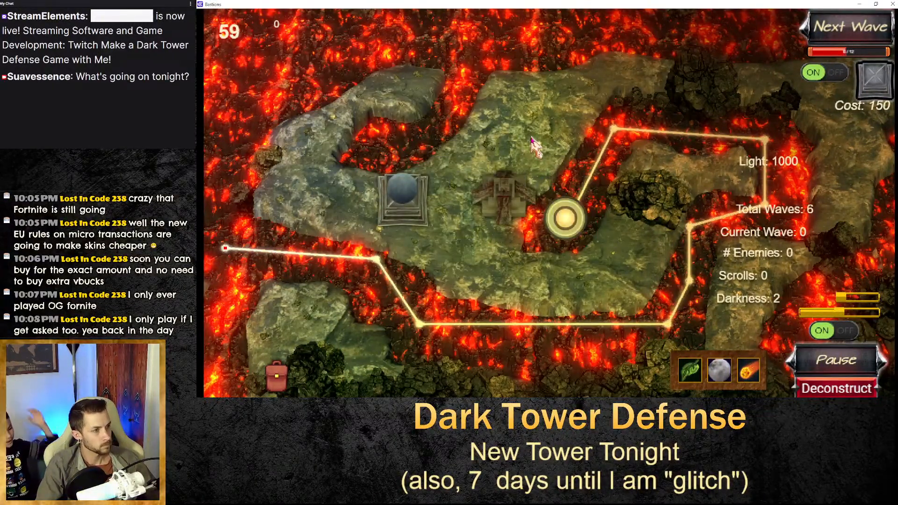
click(401, 192)
click(445, 139)
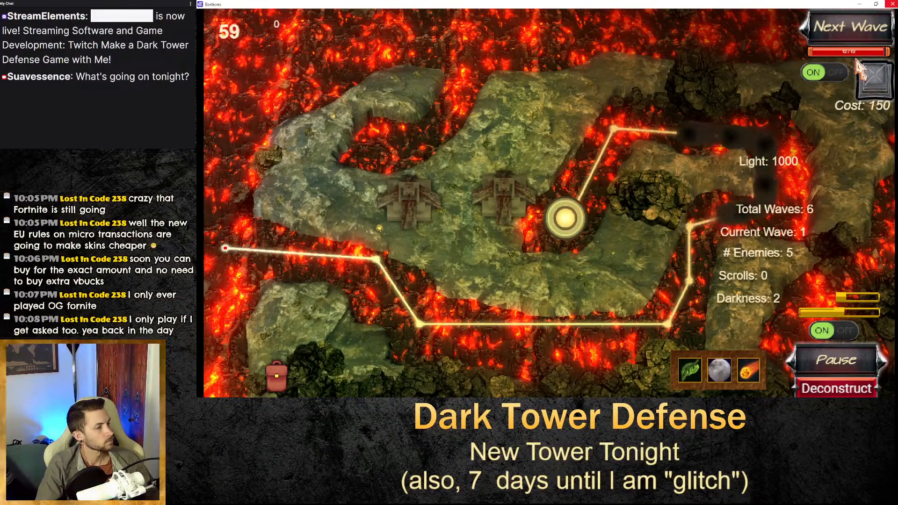
click(893, 4)
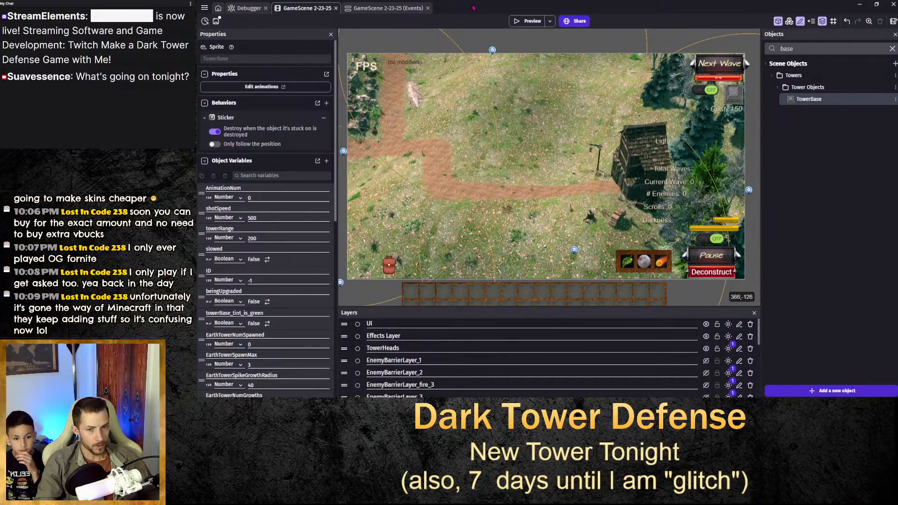
Delete the empty sub-event above the "endless_mode is true" event in the scene's next-wave events.
click(401, 11)
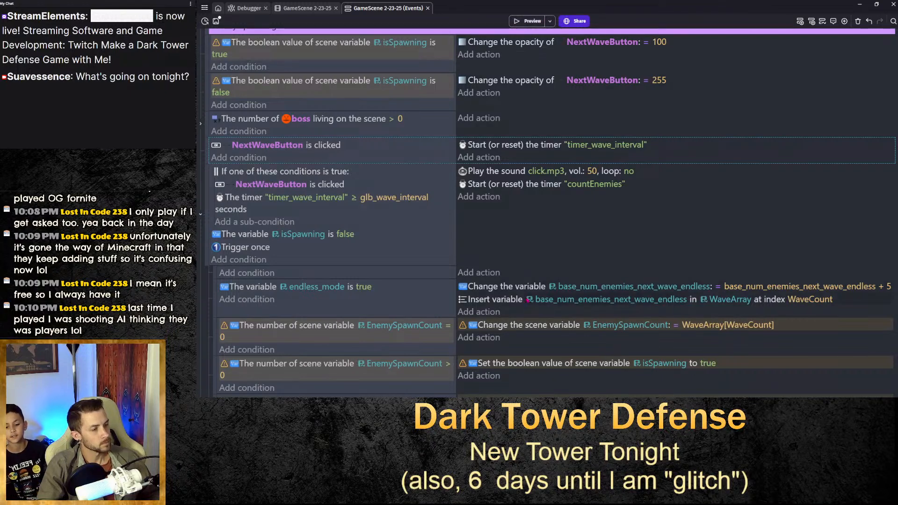
click(216, 272)
key(Delete)
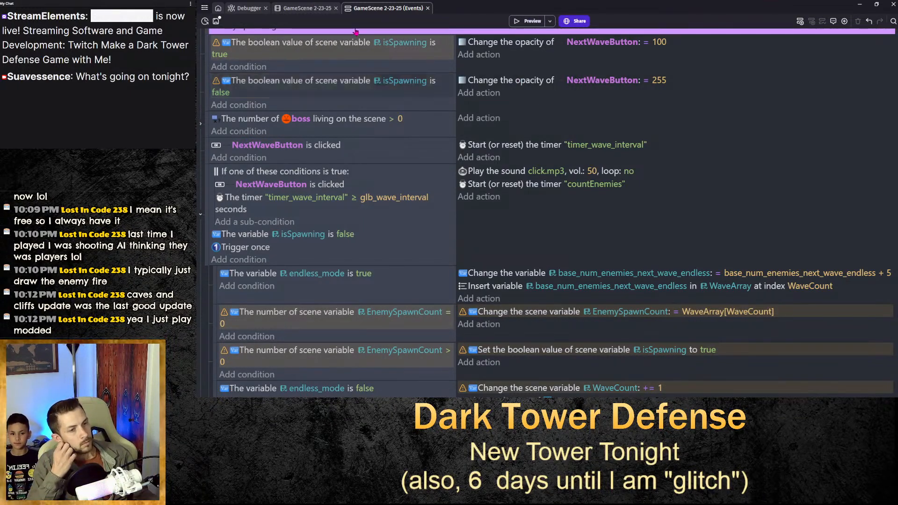
Preview the game with two central towers, giving the lower one the red upgrade and the upper one the grey upgrade, and close it.
click(311, 7)
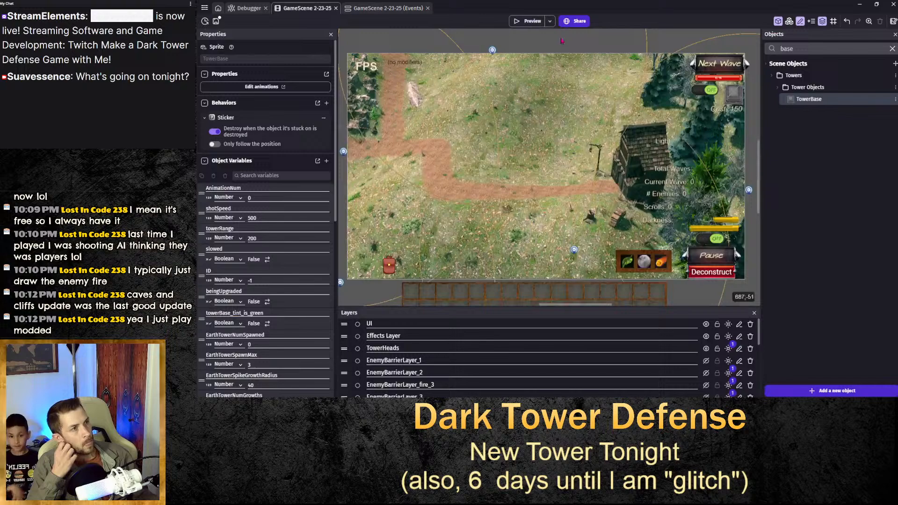
click(531, 21)
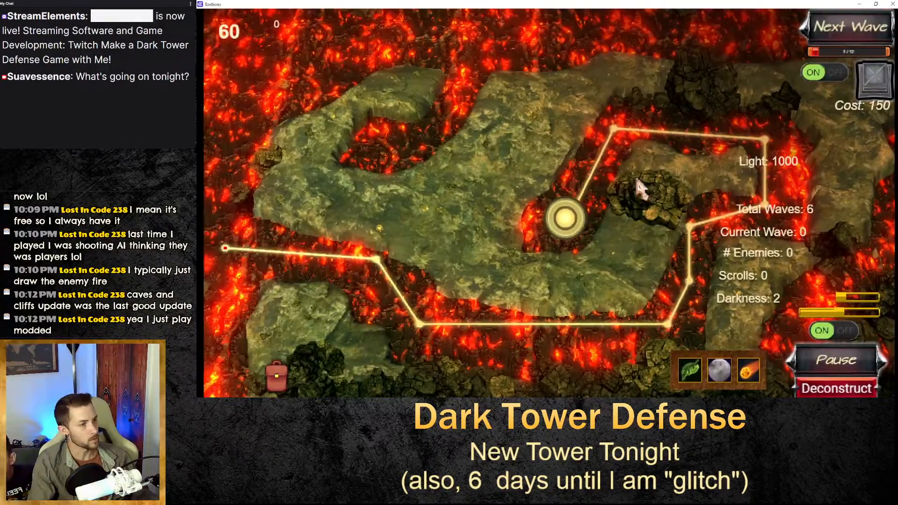
click(882, 92)
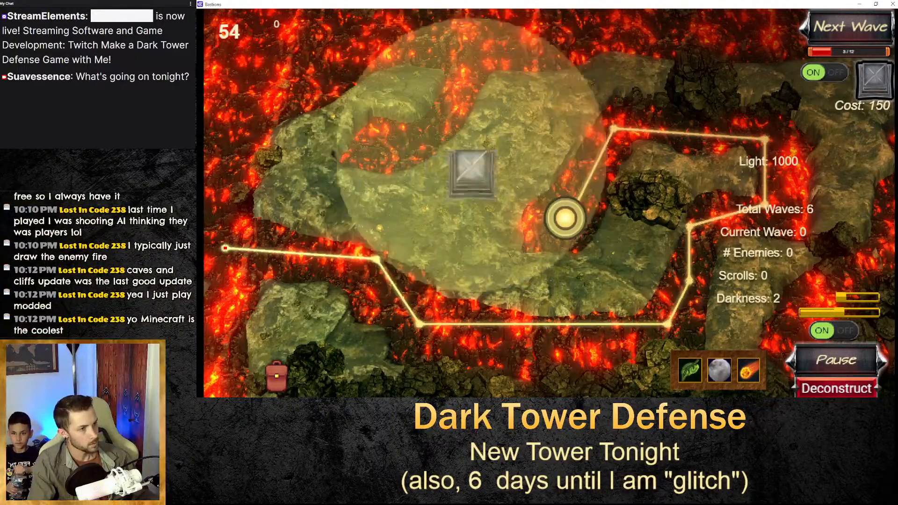
click(427, 223)
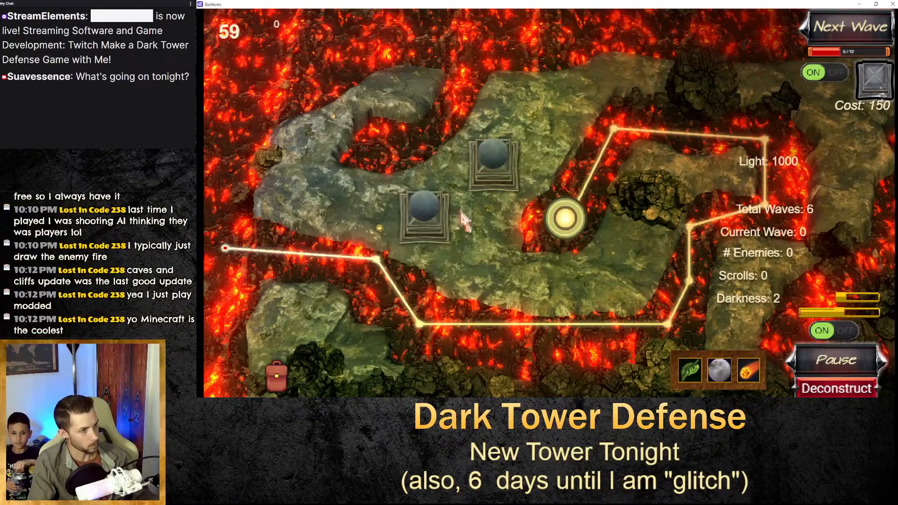
click(423, 234)
click(472, 159)
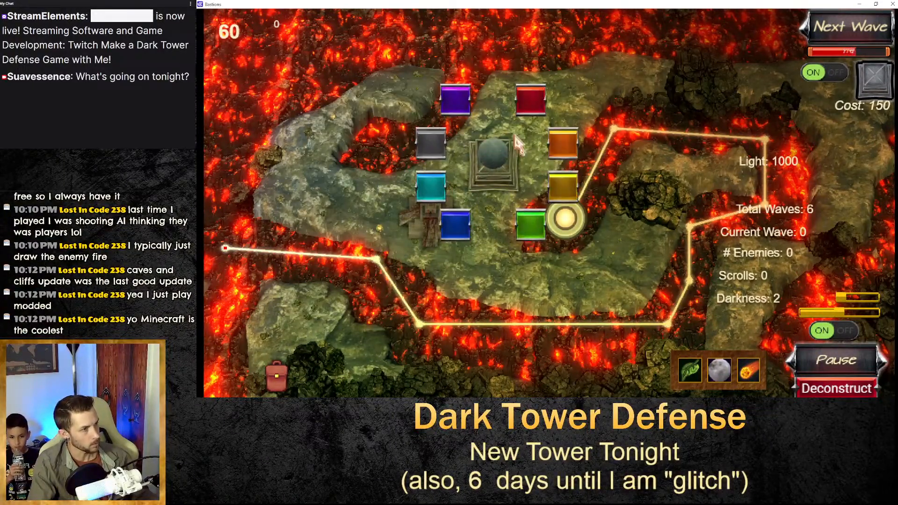
click(530, 107)
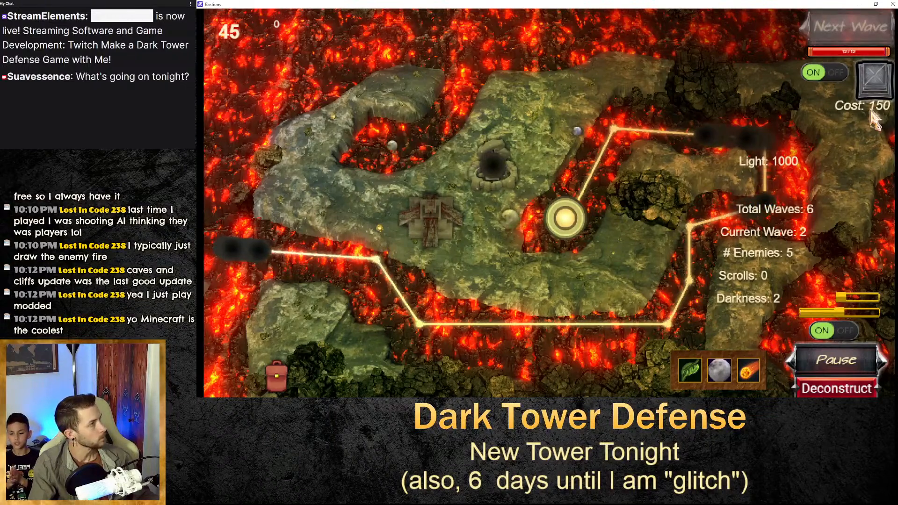
click(893, 4)
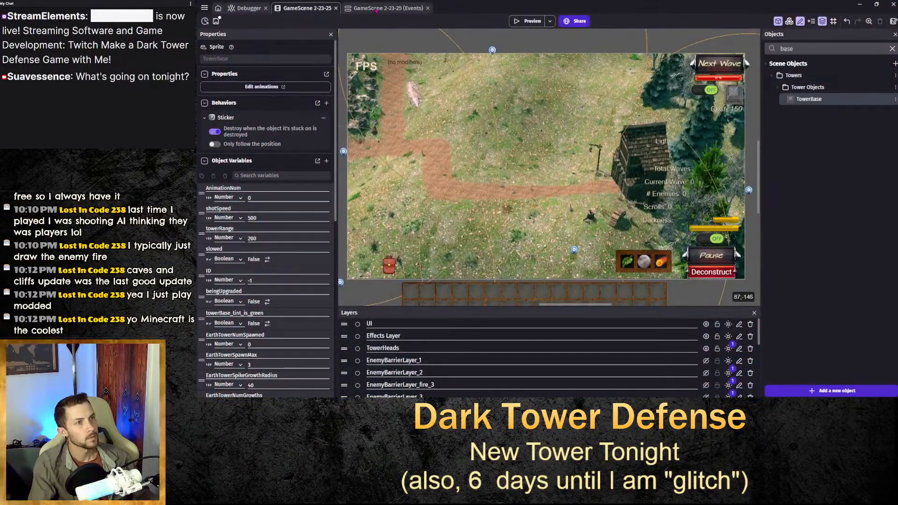
Search the scene's event parameters for "moon" and go to the second match.
click(389, 8)
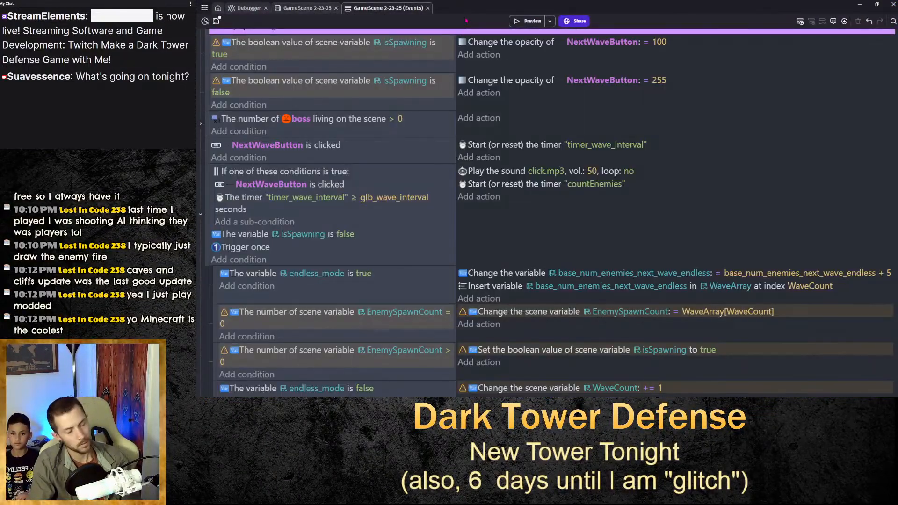
click(535, 240)
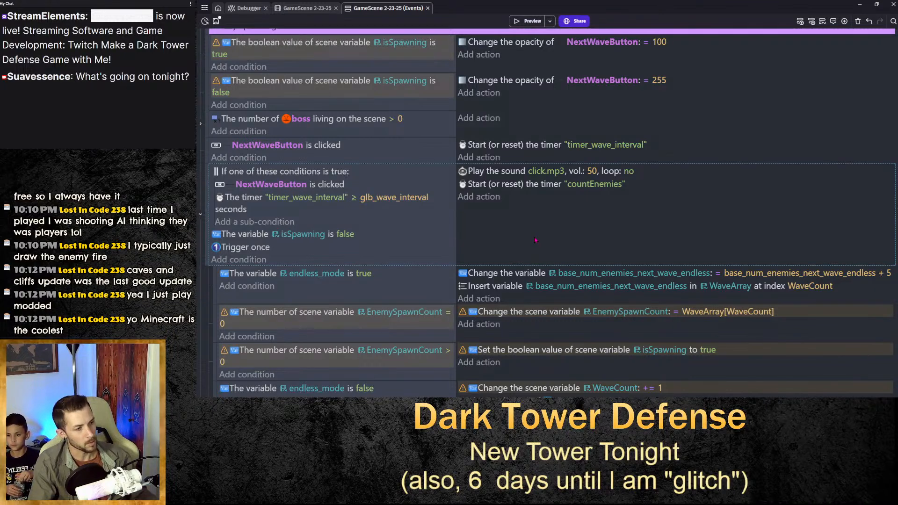
key(ctrl+f)
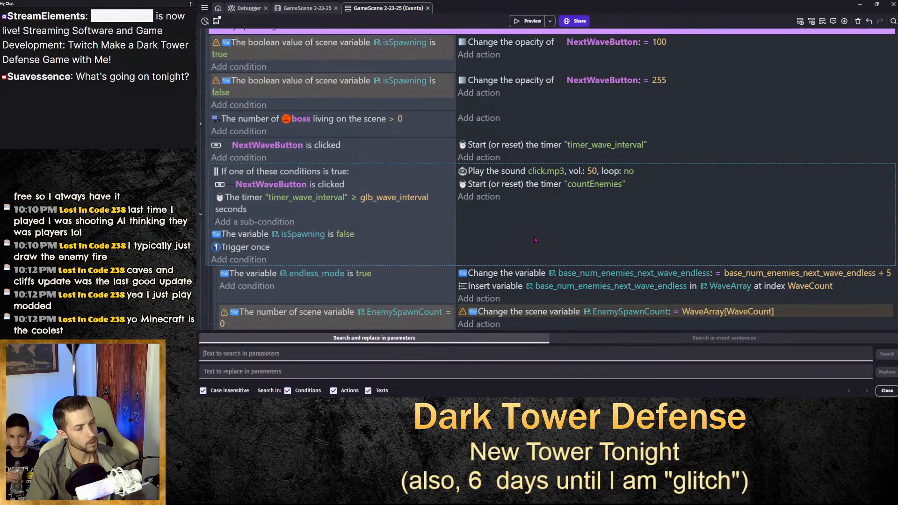
text(moon)
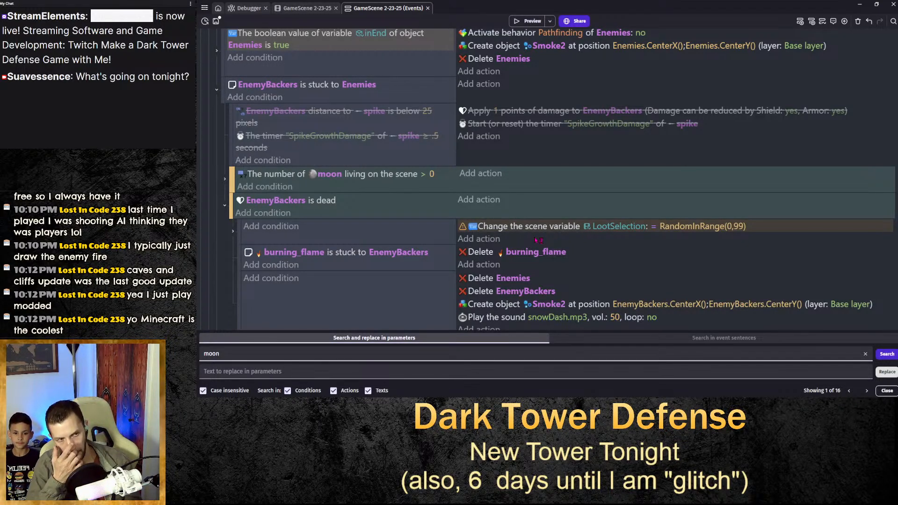
key(Return)
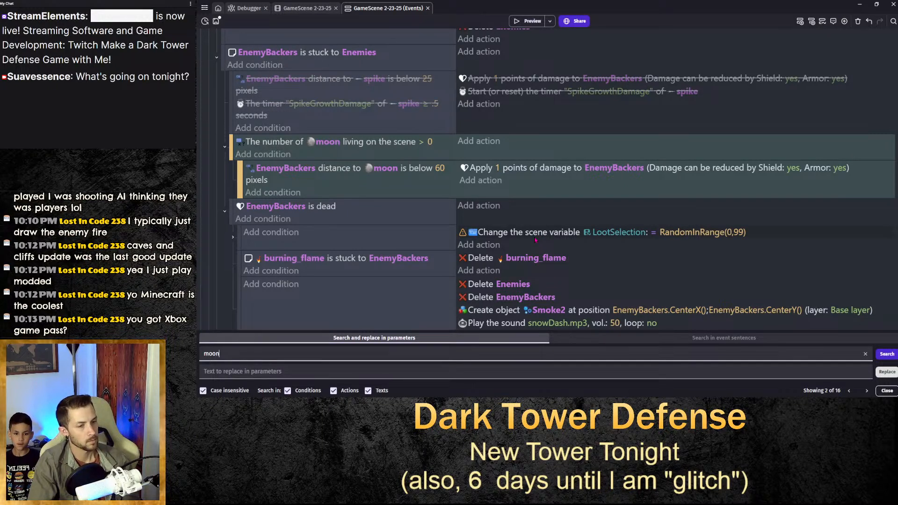
Search the scene's event parameters for "copy" and for "copies", and clear the search text.
key(ctrl+a)
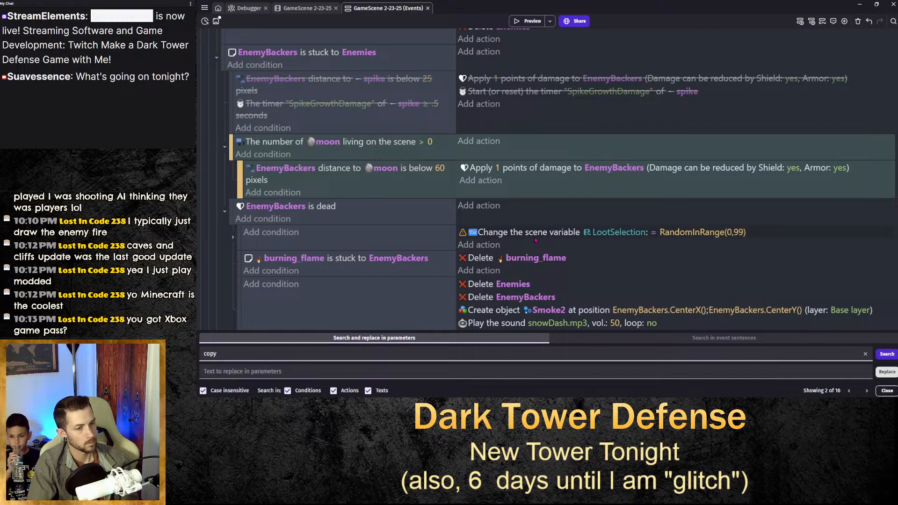
key(Return)
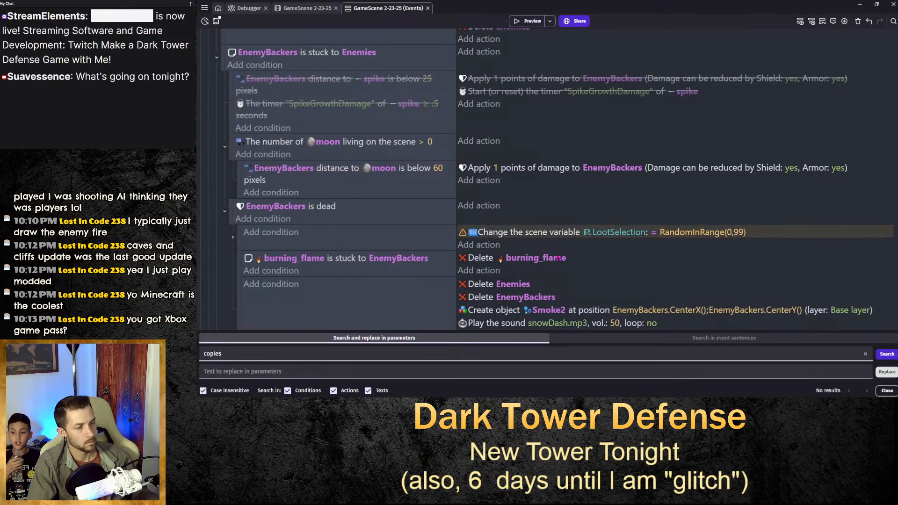
key(BackSpace)
key(BackSpace)
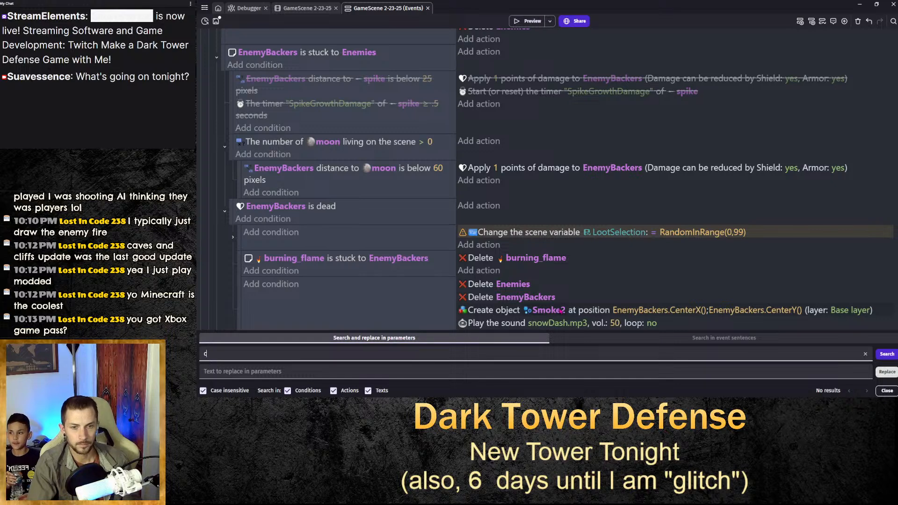
key(BackSpace)
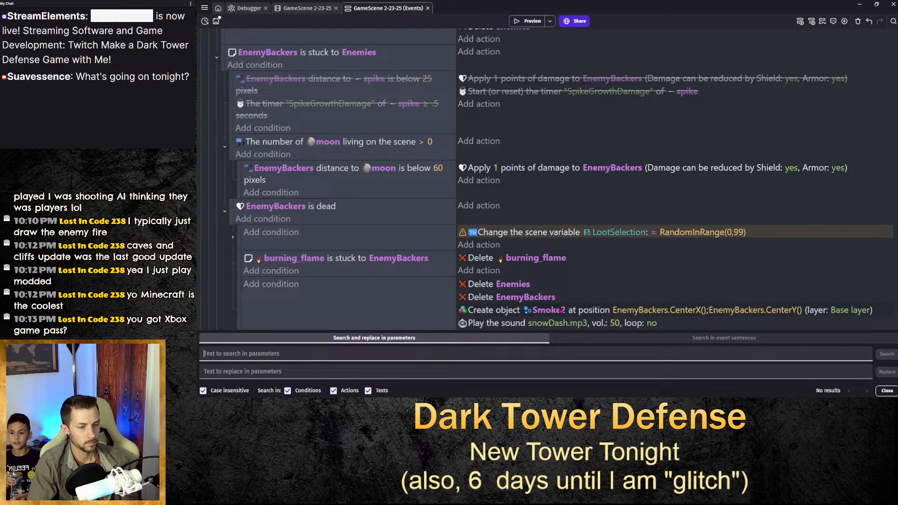
Search the event parameters for "moon" again, stepping to the third match and back to the second.
text(moon)
key(Return)
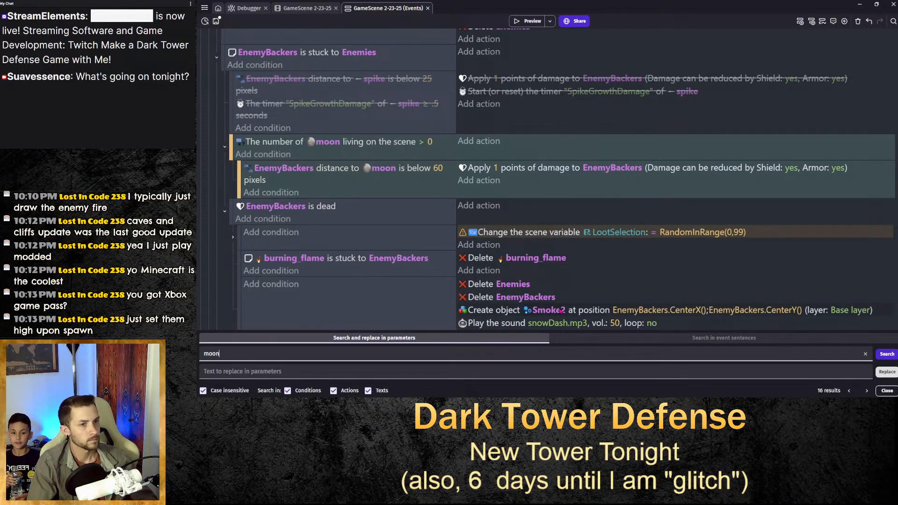
key(Return)
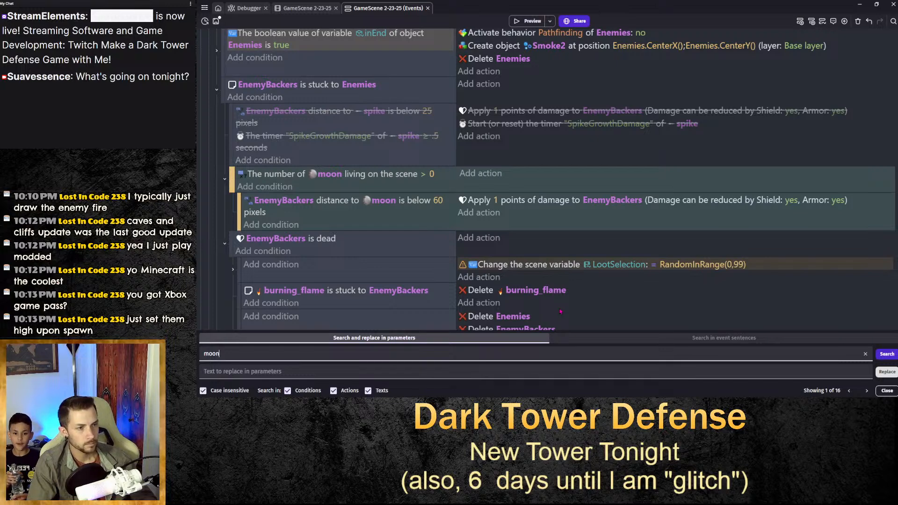
key(Return)
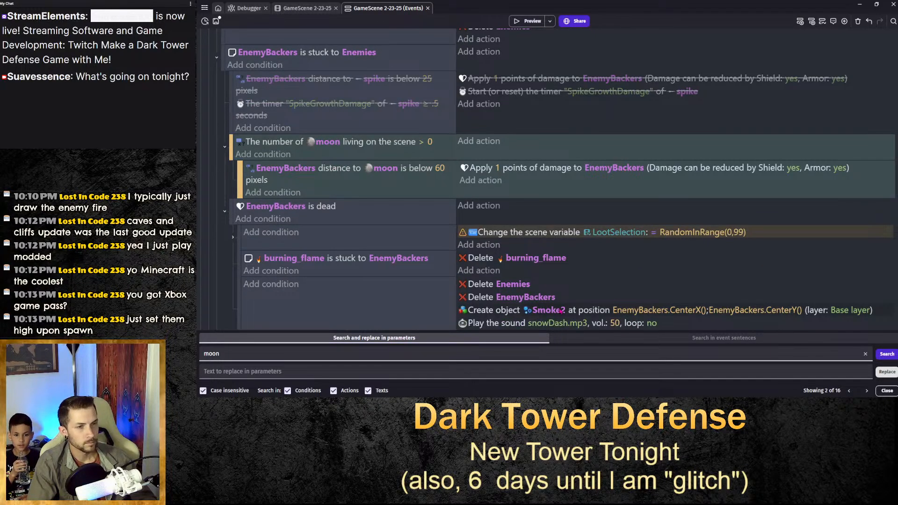
key(Return)
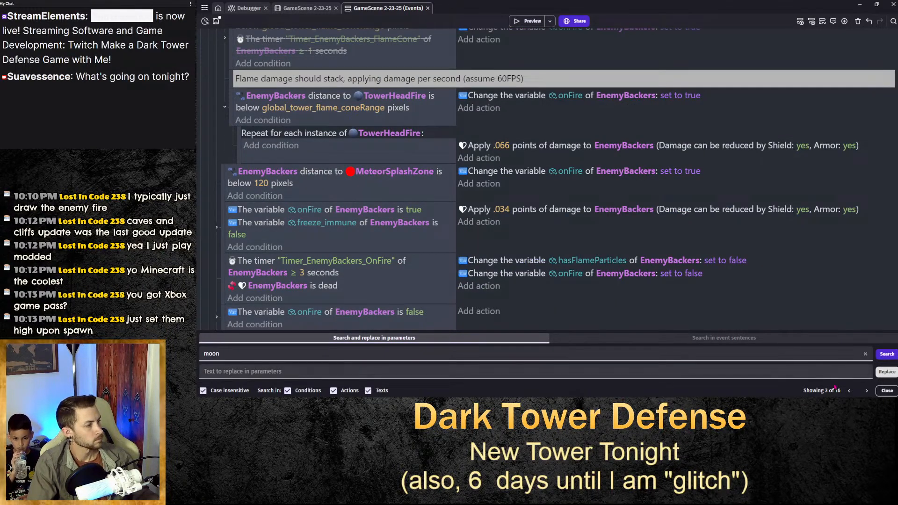
click(850, 391)
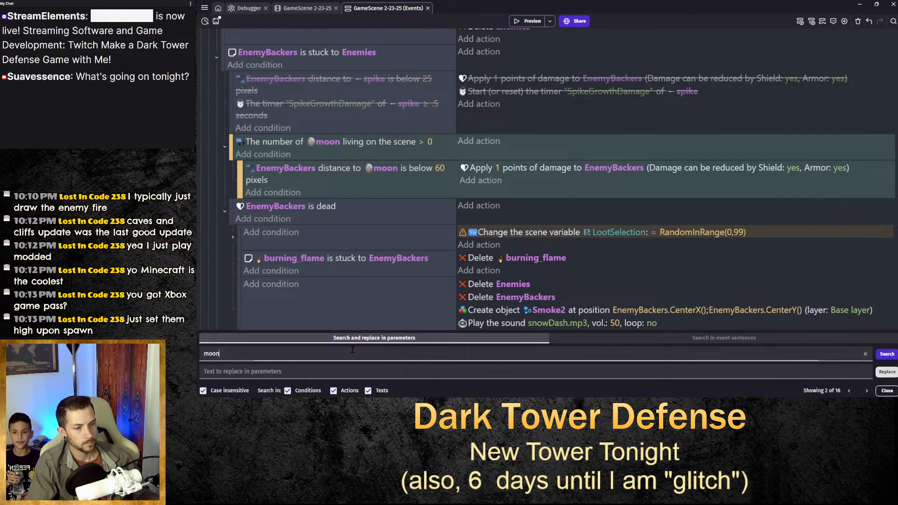
Search the event sentences for "orbit", go to the match in the Moon Tower events, and close the search.
double_click(353, 350)
text(orbit)
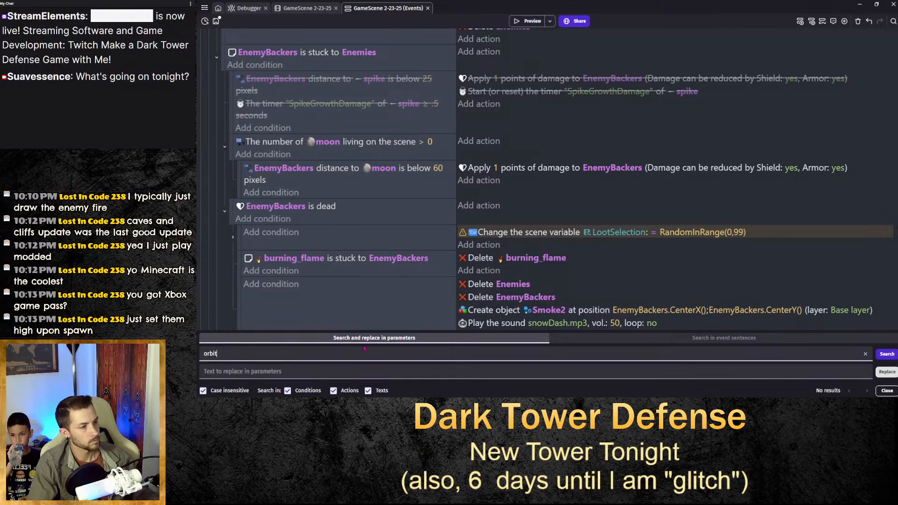
click(768, 339)
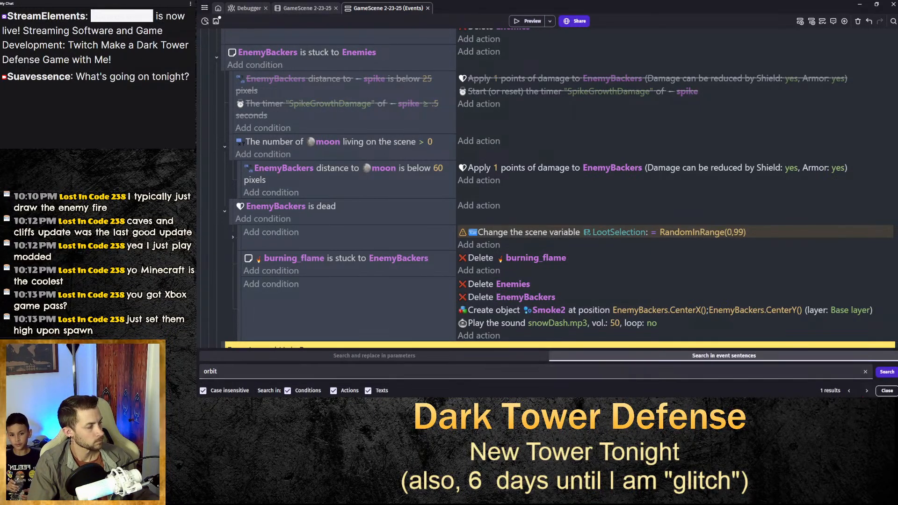
click(867, 391)
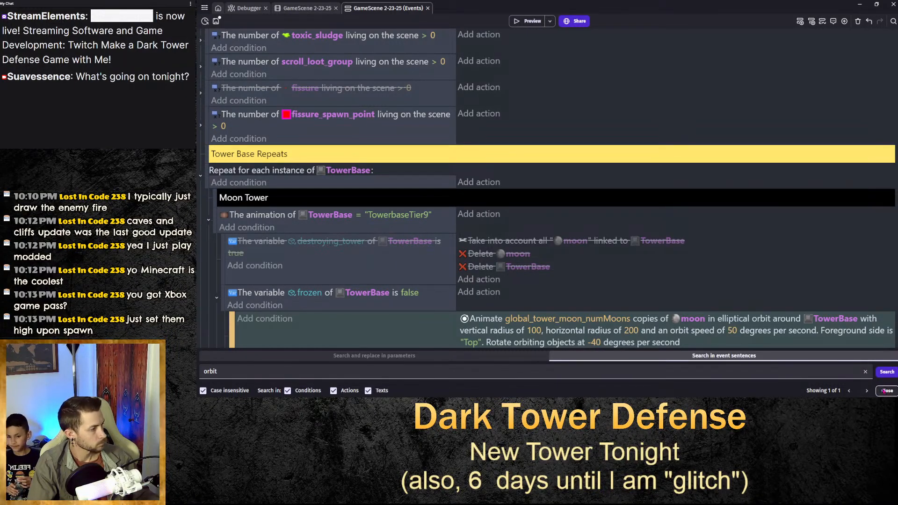
click(887, 391)
scroll(479, 217, down, 2)
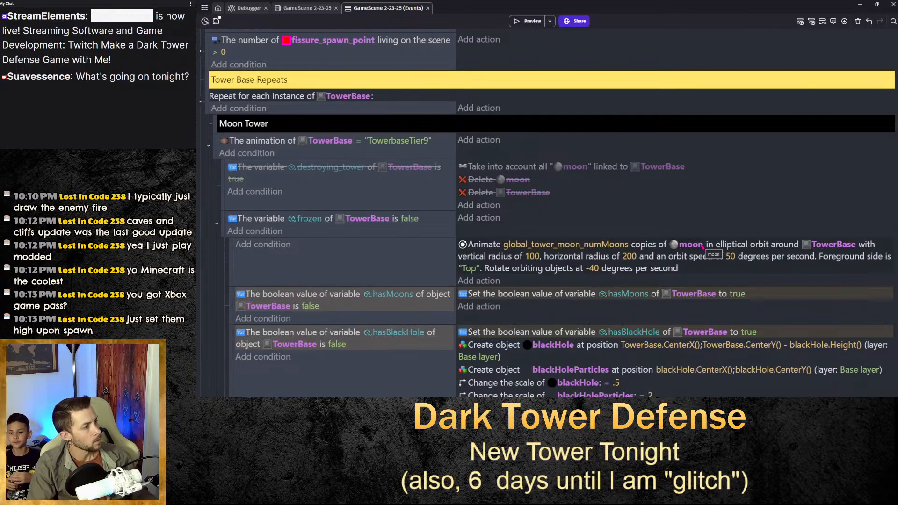
Add an empty event below the Moon Tower's elliptical orbit event and open that event's orbit action for editing.
click(231, 263)
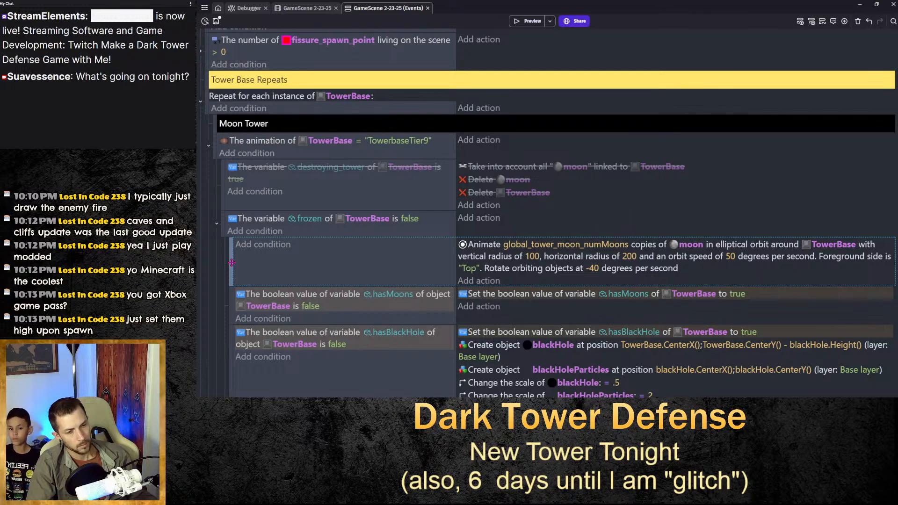
key(shift+a)
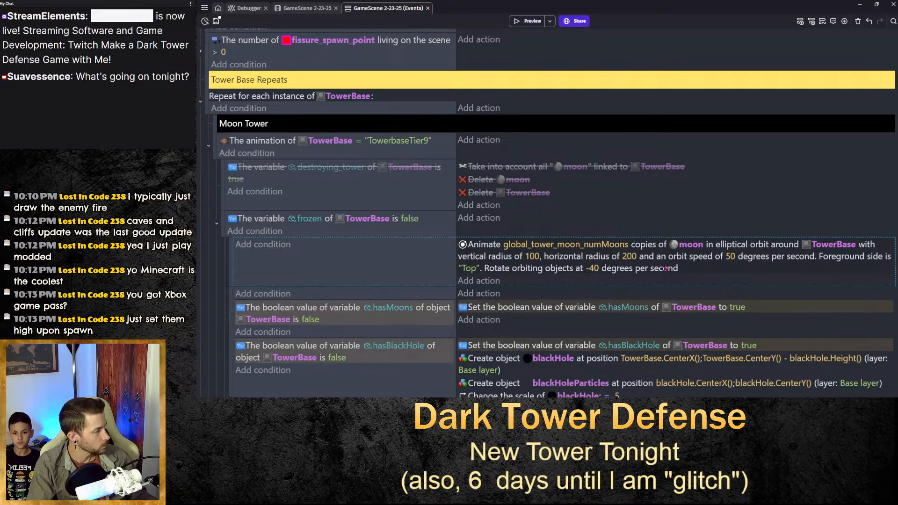
double_click(469, 255)
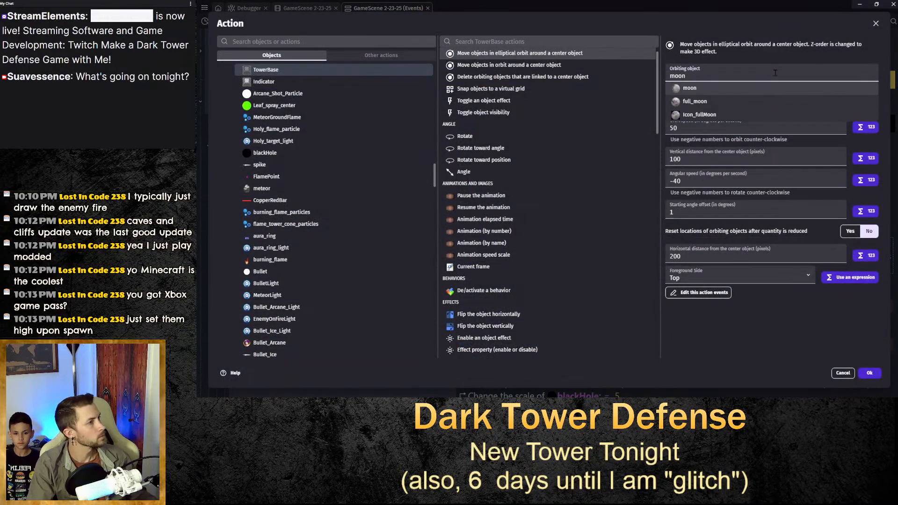
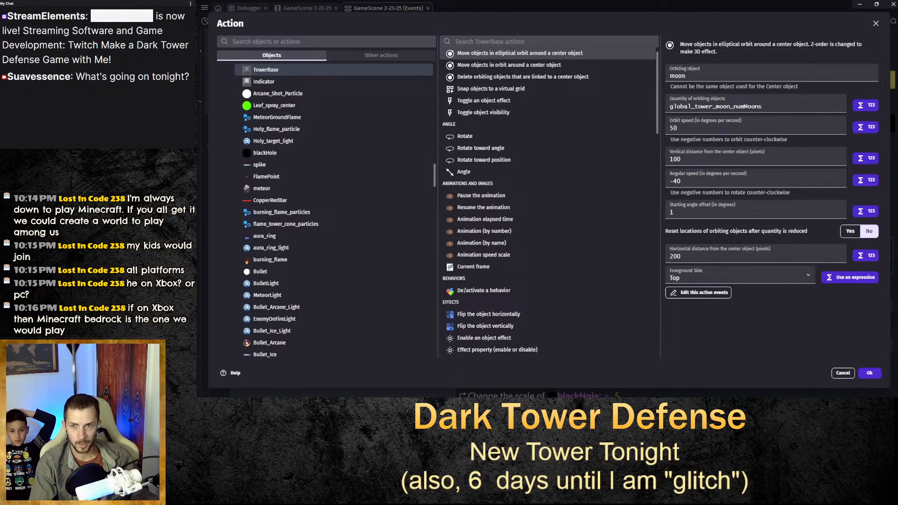
Switch to Chrome, search Google for "minecraft bedrock" in a new tab, and open the Java & Bedrock Deluxe Edition store result.
drag(198, 19, 744, 2)
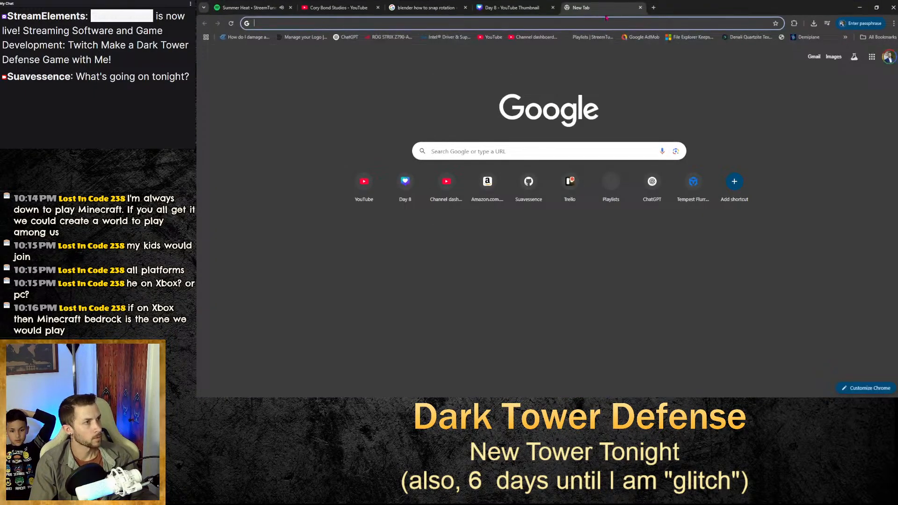
click(553, 8)
click(570, 7)
text(m)
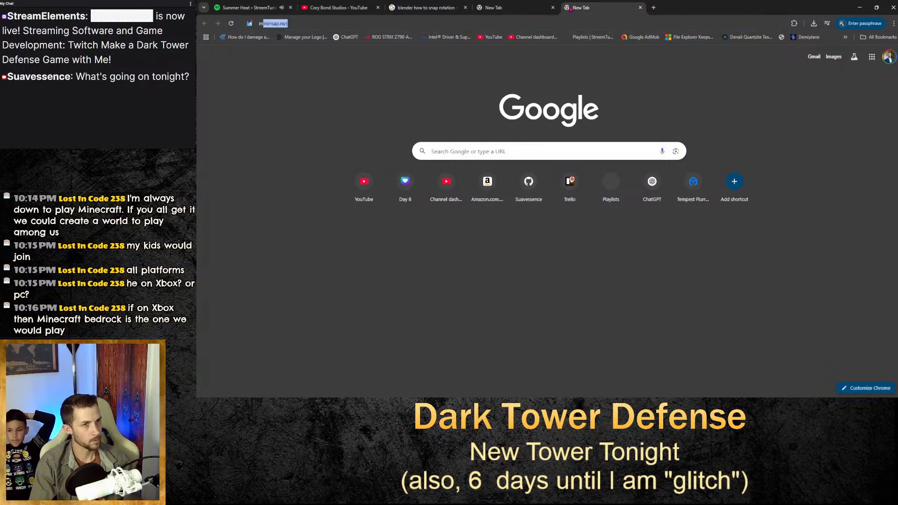
text(inecraft b)
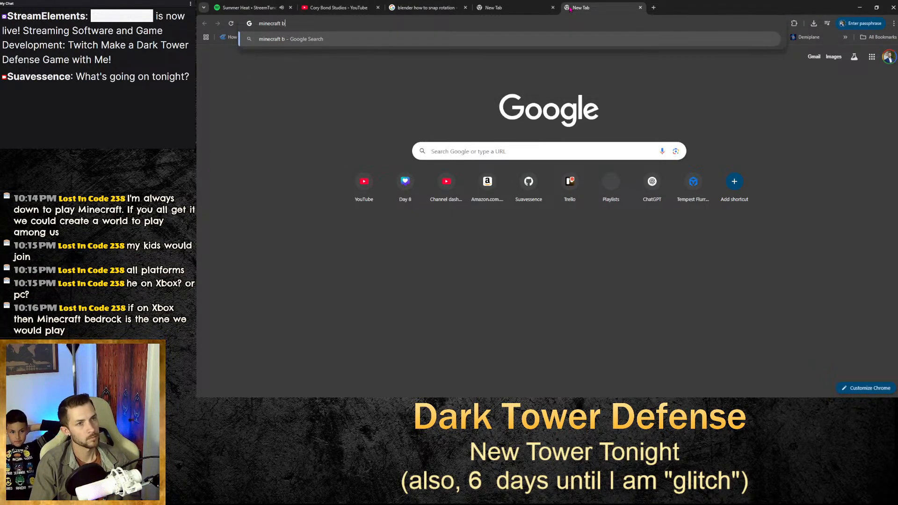
text(edrock)
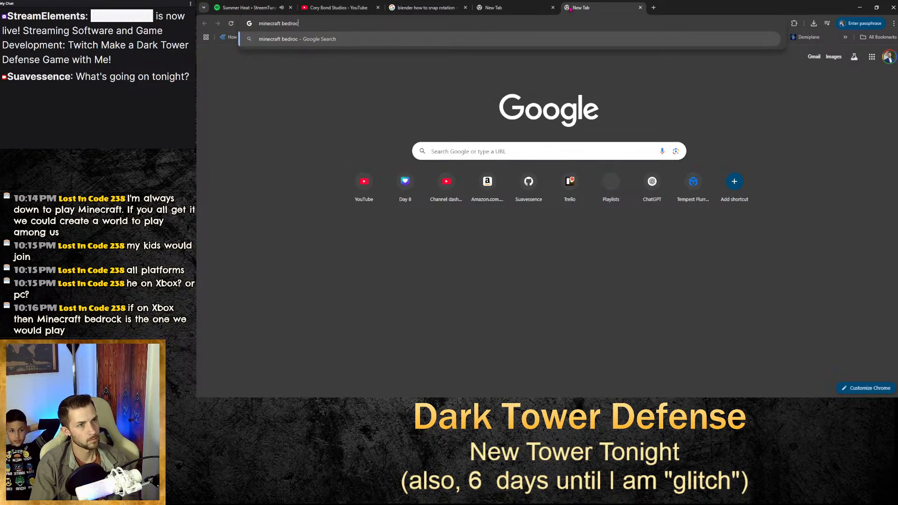
key(Return)
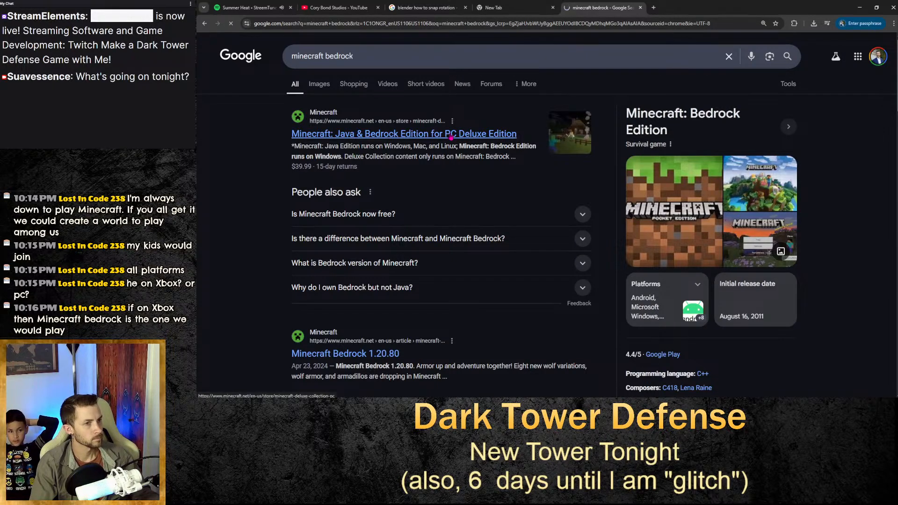
click(451, 135)
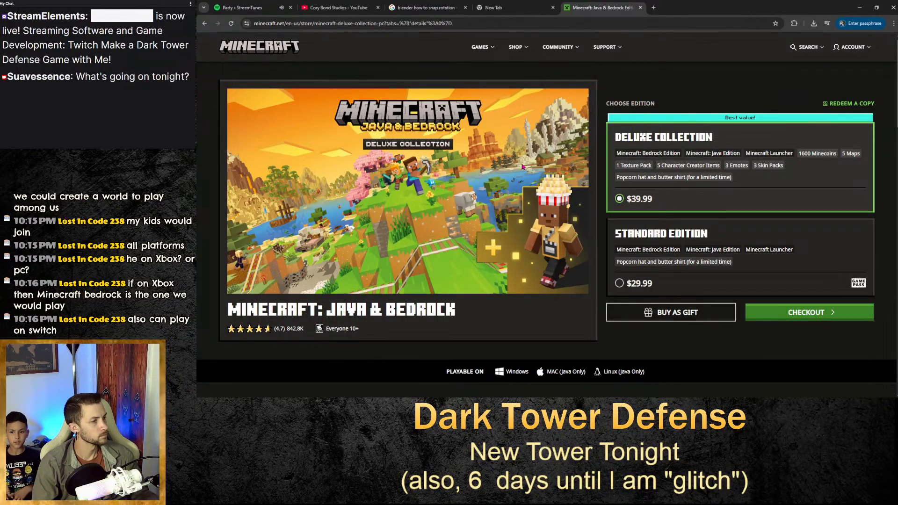
Examine the Minecraft store page's editions, supported platforms, description and capabilities.
scroll(524, 166, down, 2)
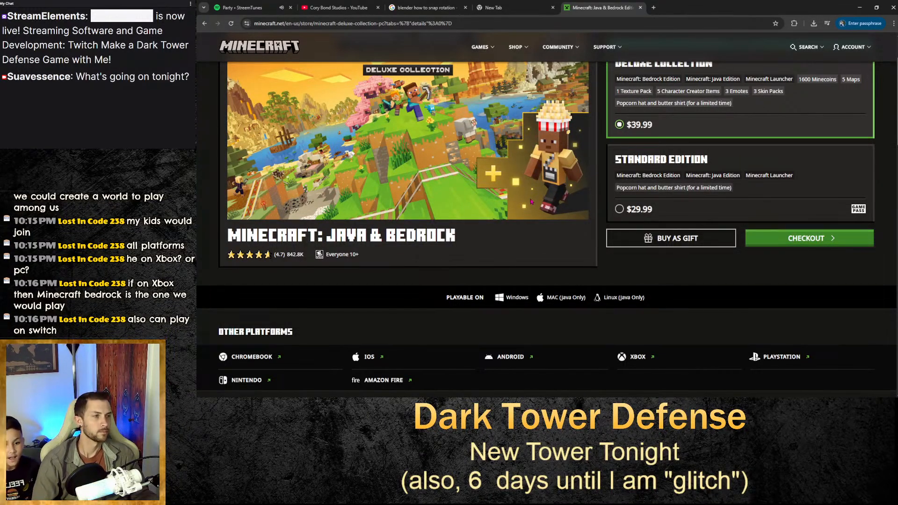
scroll(531, 201, up, 1)
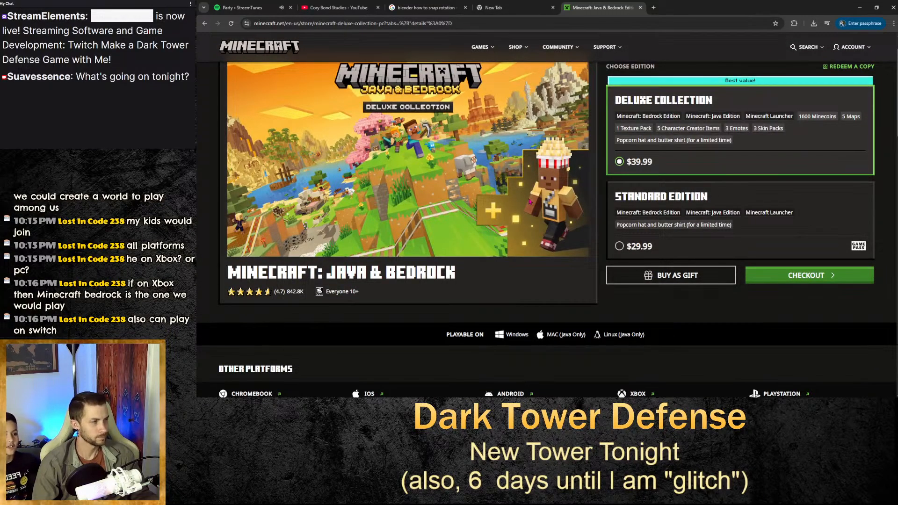
scroll(530, 202, down, 7)
scroll(531, 201, down, 1)
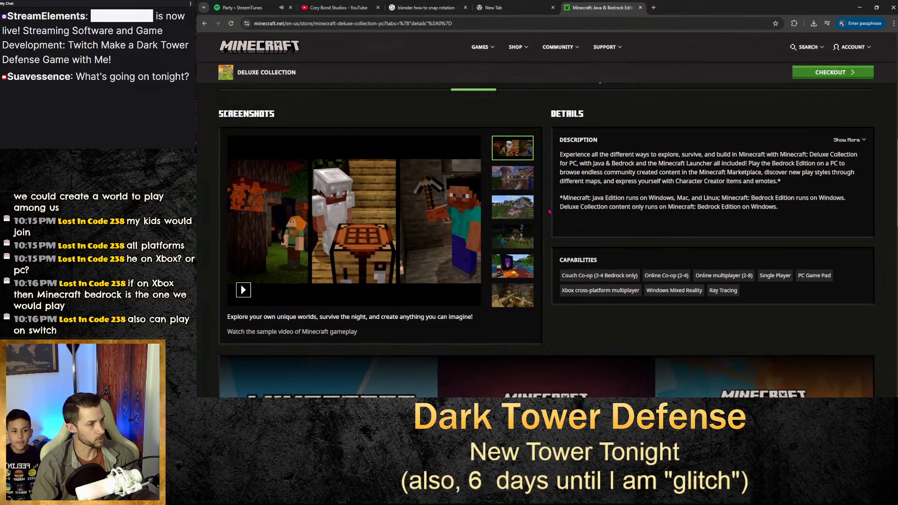
scroll(550, 212, up, 3)
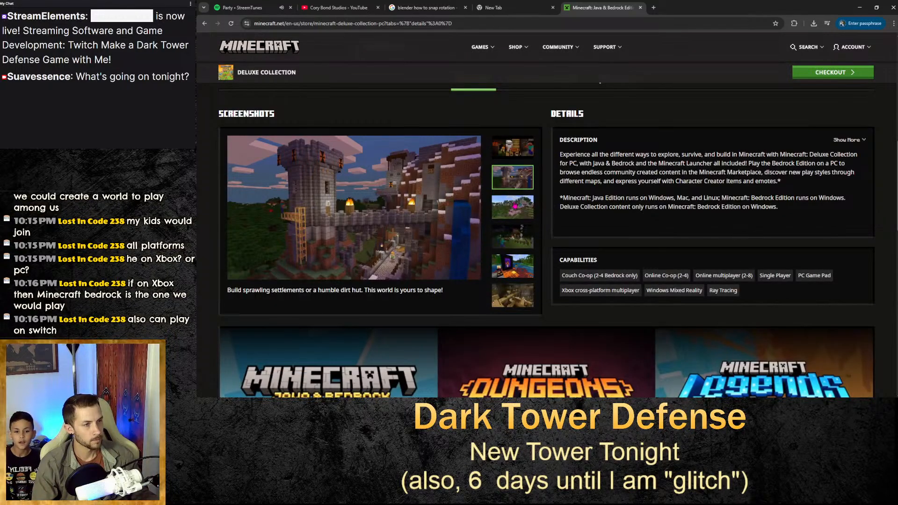
Browse the Minecraft screenshot gallery from the third image to the last and back to the night survival image.
click(515, 206)
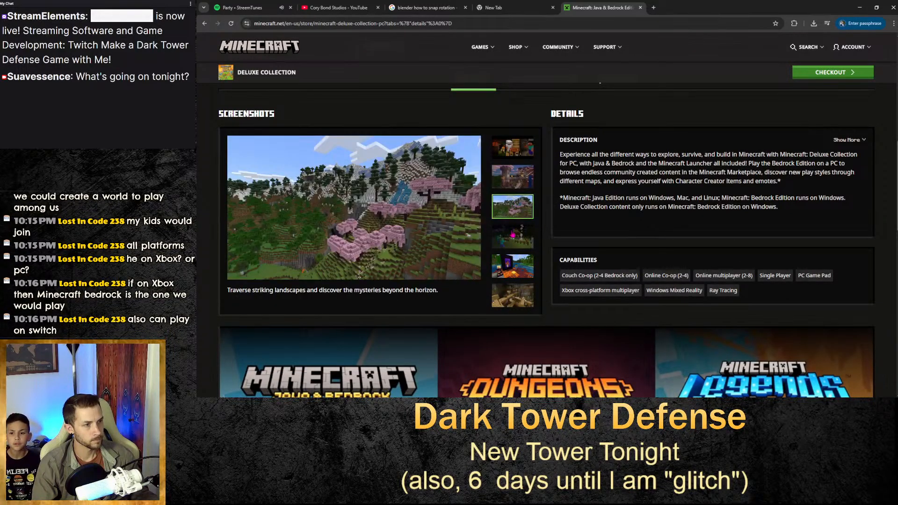
click(513, 234)
click(520, 274)
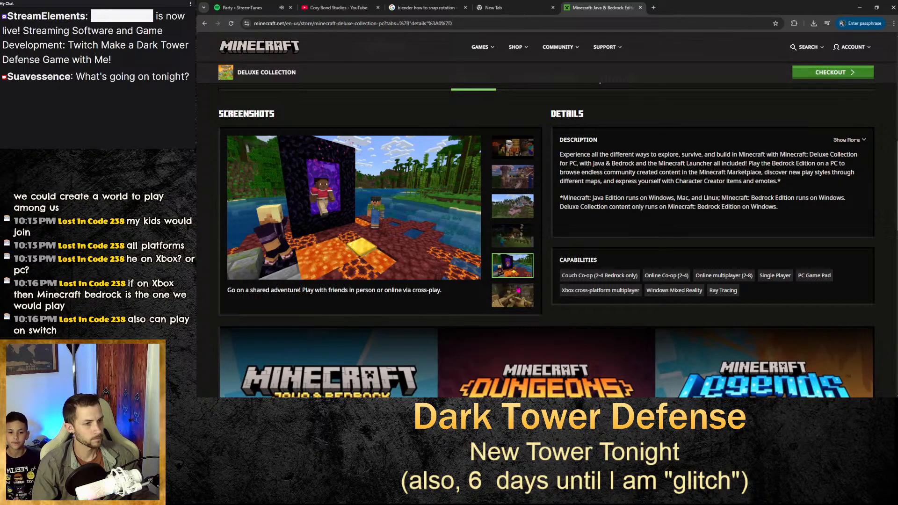
click(519, 290)
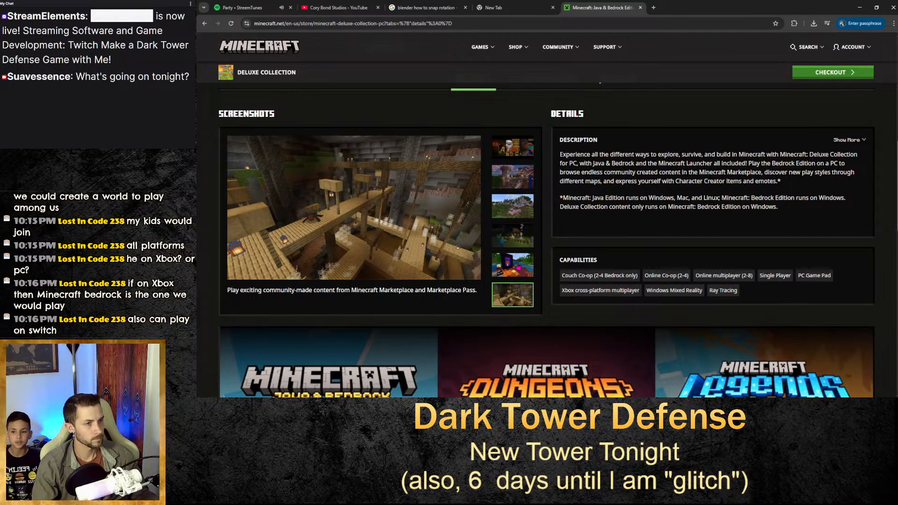
click(519, 267)
click(521, 237)
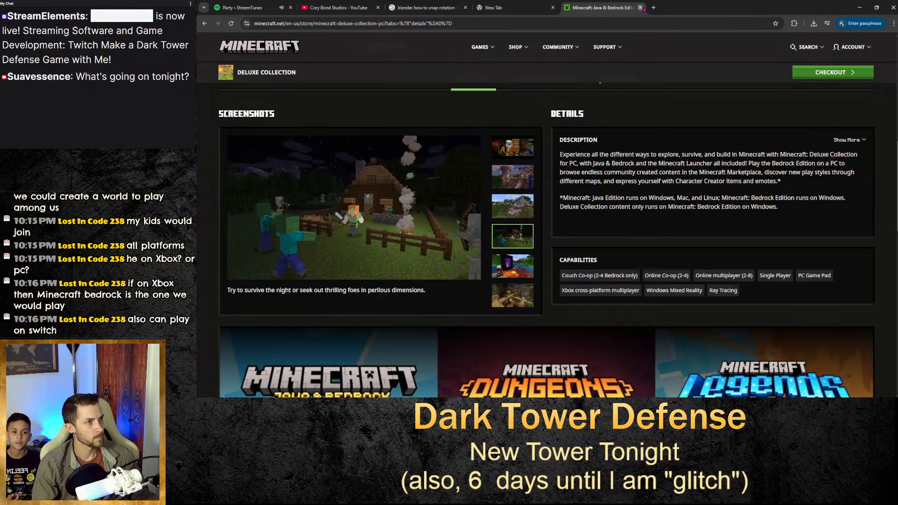
Close the Minecraft page and the empty new tab, and return to the orbit action in GDevelop.
click(641, 7)
click(553, 8)
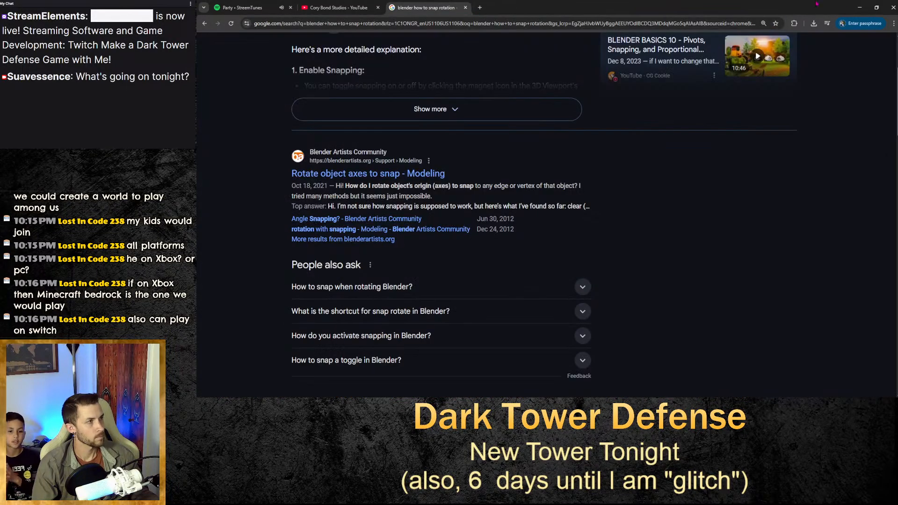
click(860, 8)
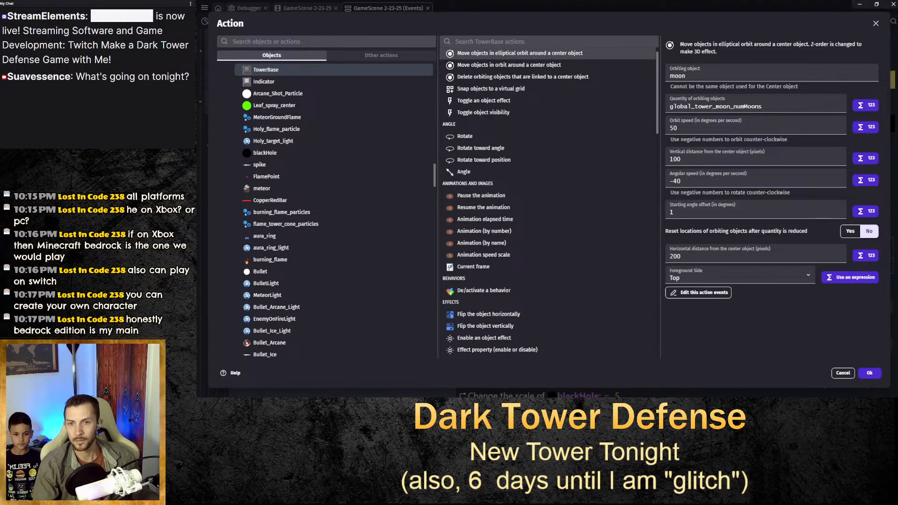
Switch to Chrome, search Google for "gdevelop orbit z order", and skim the results.
drag(897, 8, 693, 0)
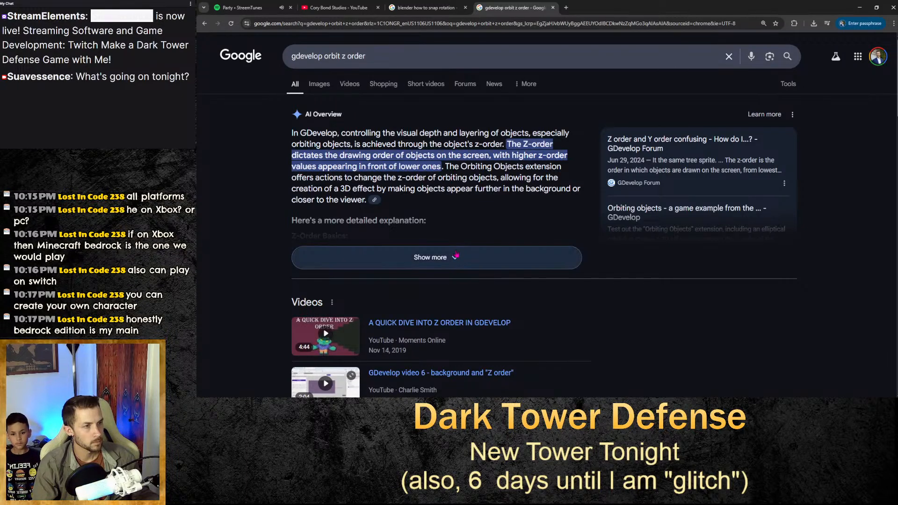
scroll(456, 253, down, 4)
scroll(478, 199, up, 4)
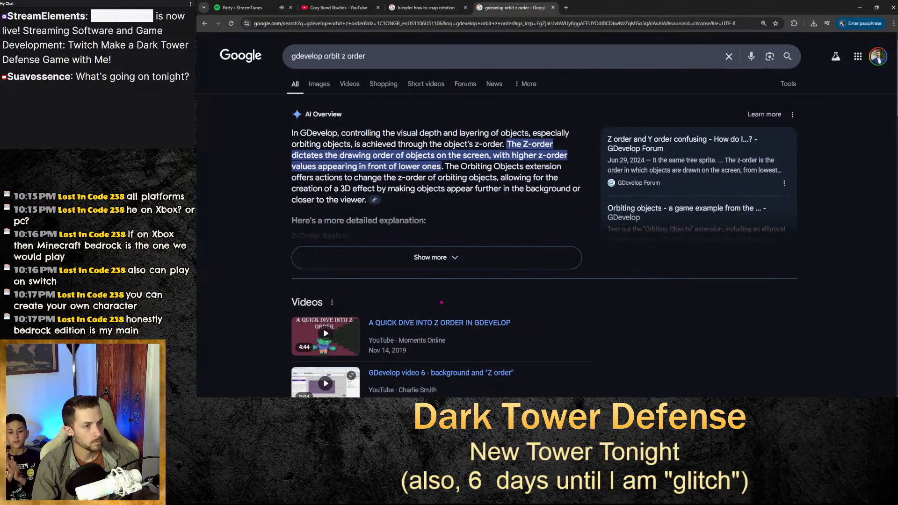
Expand and read the AI overview on orbit Z order, return to GDevelop, and close the orbit action without changes.
click(466, 263)
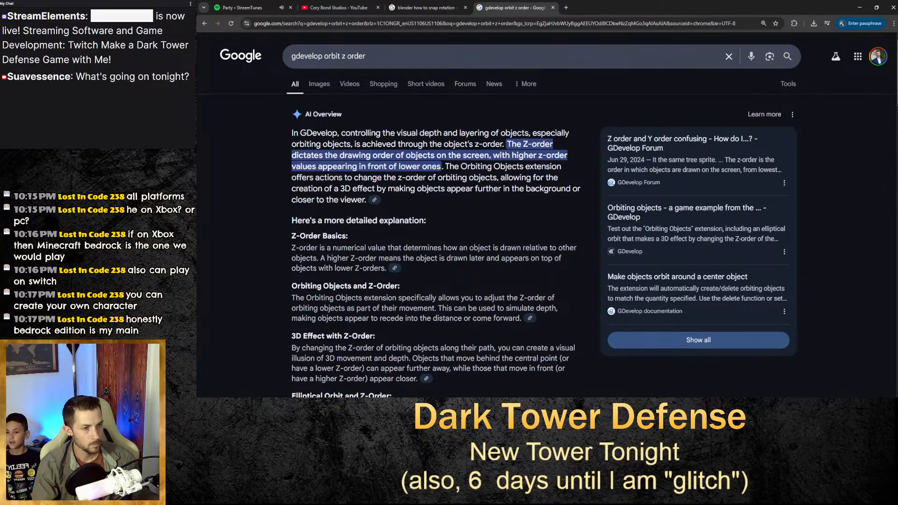
scroll(425, 256, down, 2)
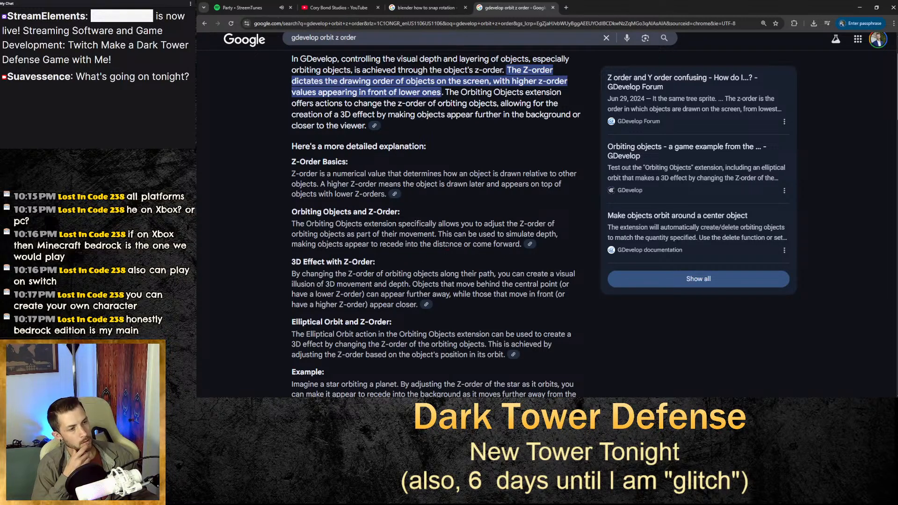
click(860, 7)
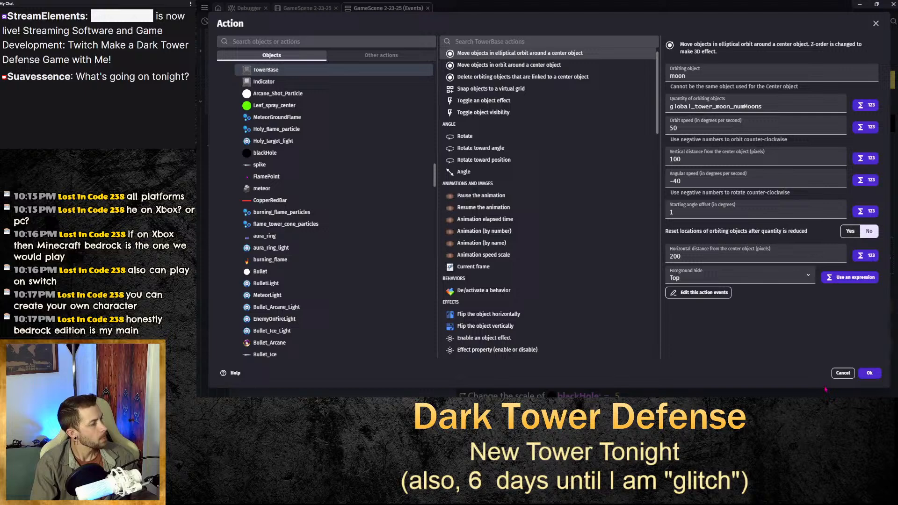
click(845, 373)
Find the moon object in the scene and inspect its animation and behavior settings.
click(323, 8)
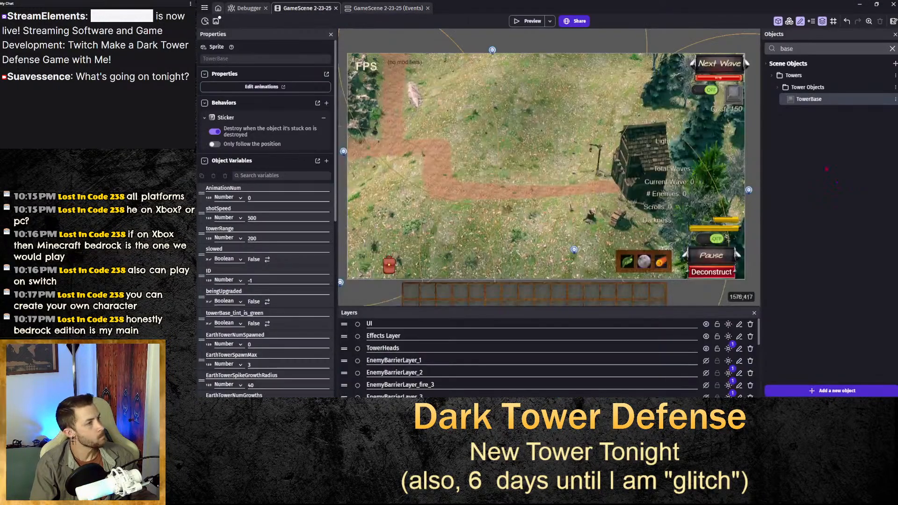
double_click(813, 50)
text(moon)
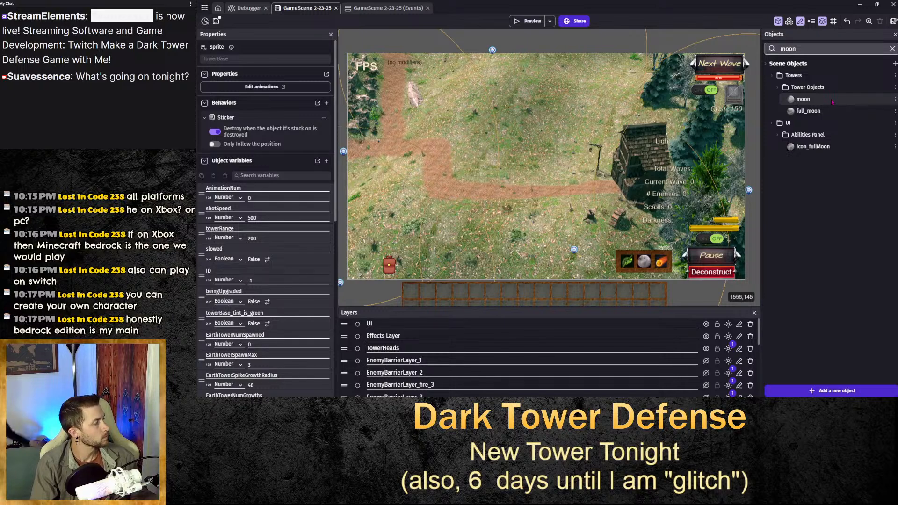
double_click(832, 100)
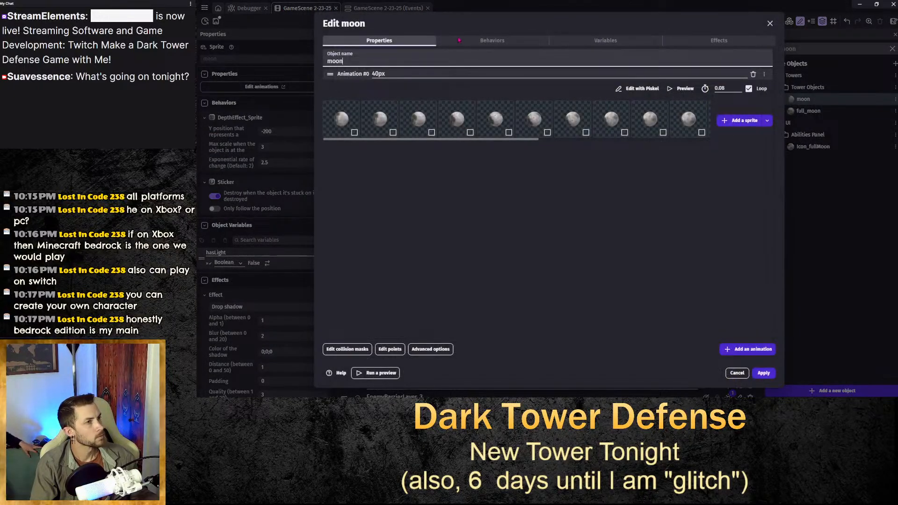
click(459, 40)
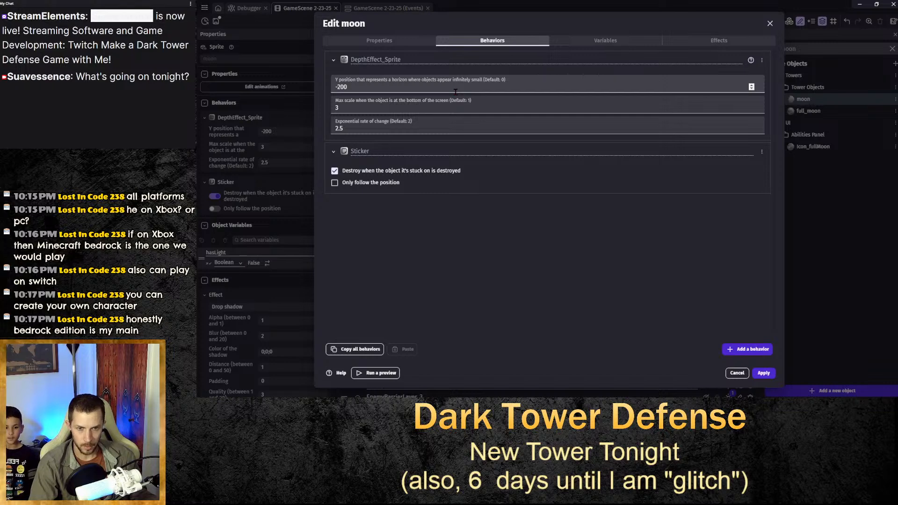
click(743, 374)
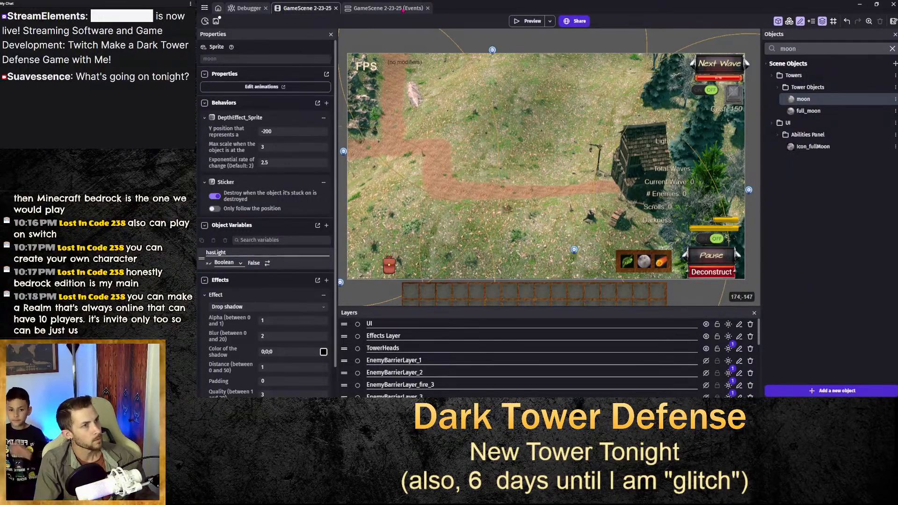
click(414, 8)
click(315, 8)
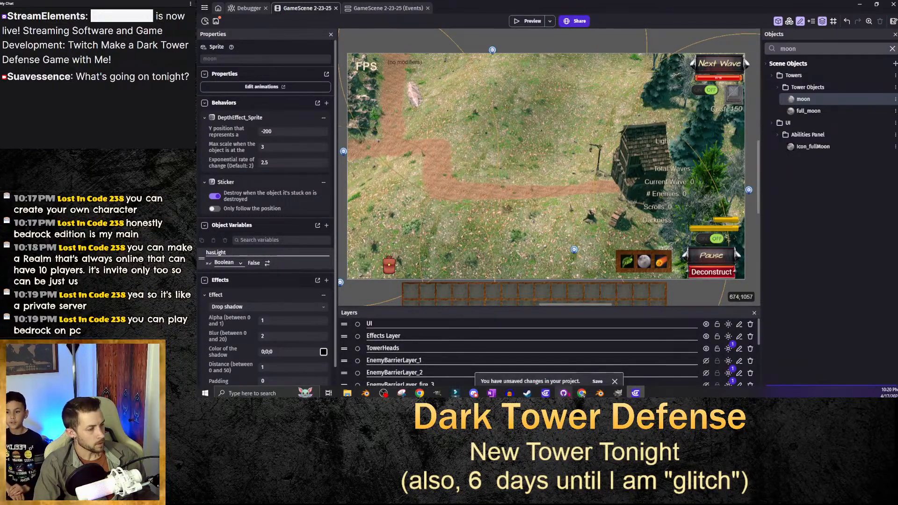
Switch to Chrome and search Google for "minecraft bedrock cross platform" in a new tab.
click(583, 394)
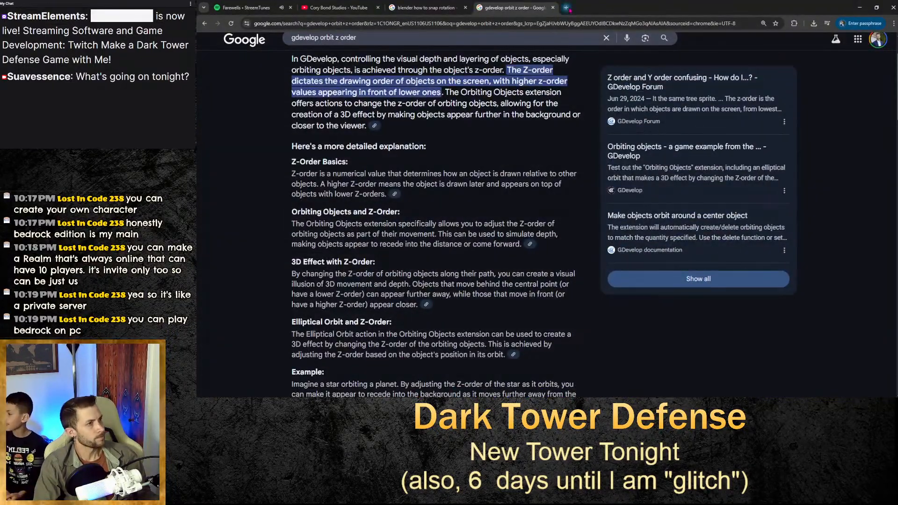
click(569, 8)
text(minecraf)
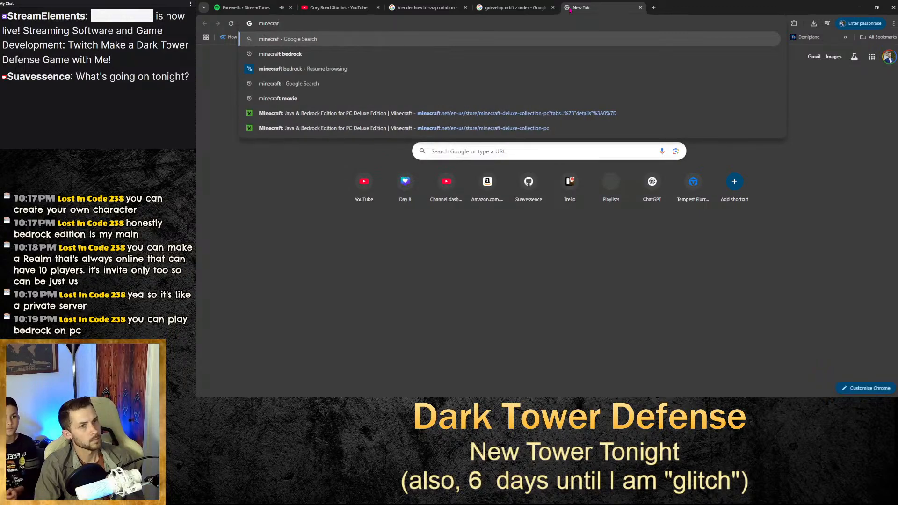
text(t bedrock )
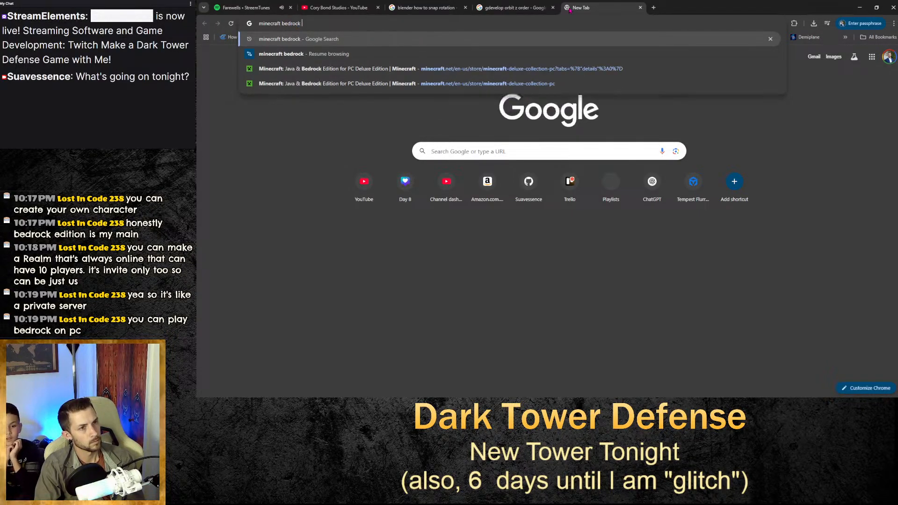
text(cross plat)
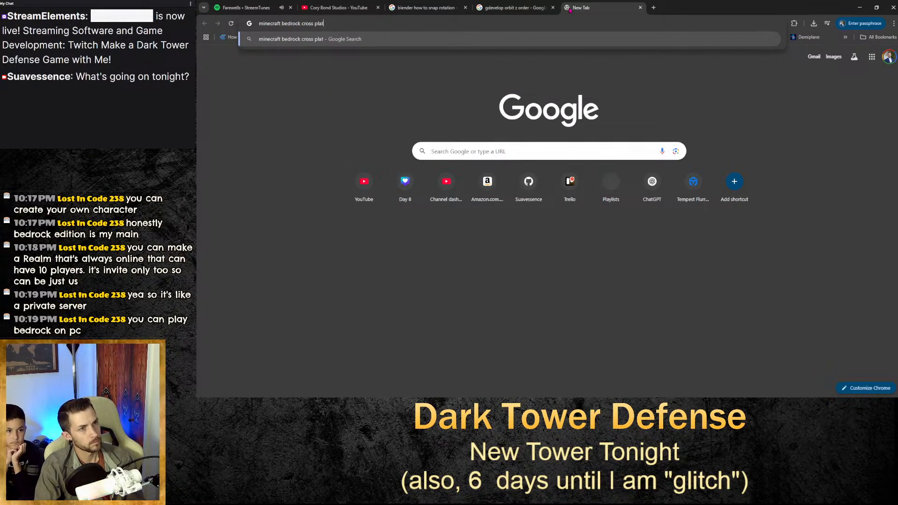
text(form)
key(Return)
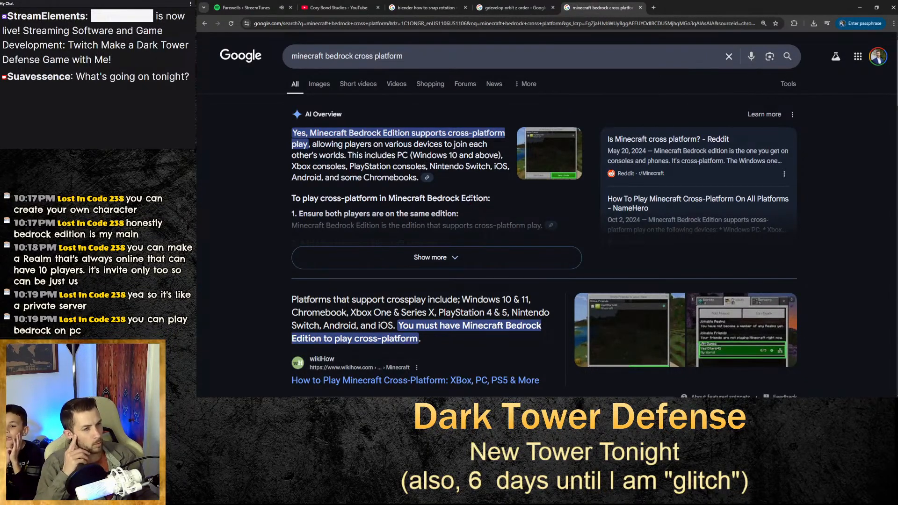
Read the full AI overview on Bedrock cross-platform play and preview its wikiHow image.
click(428, 258)
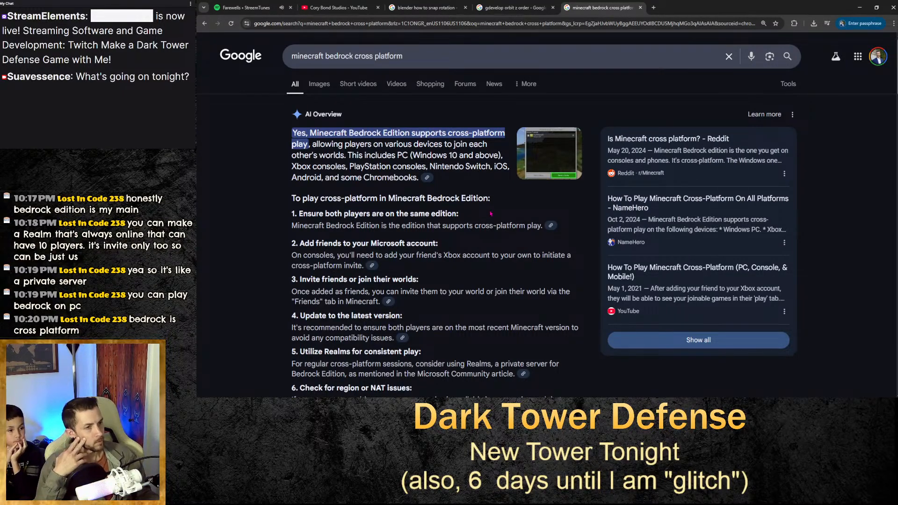
click(536, 172)
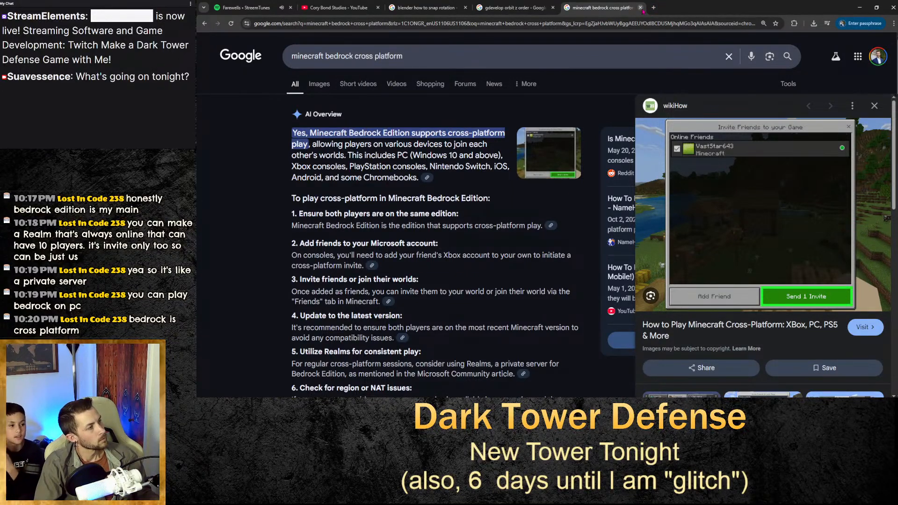
click(874, 106)
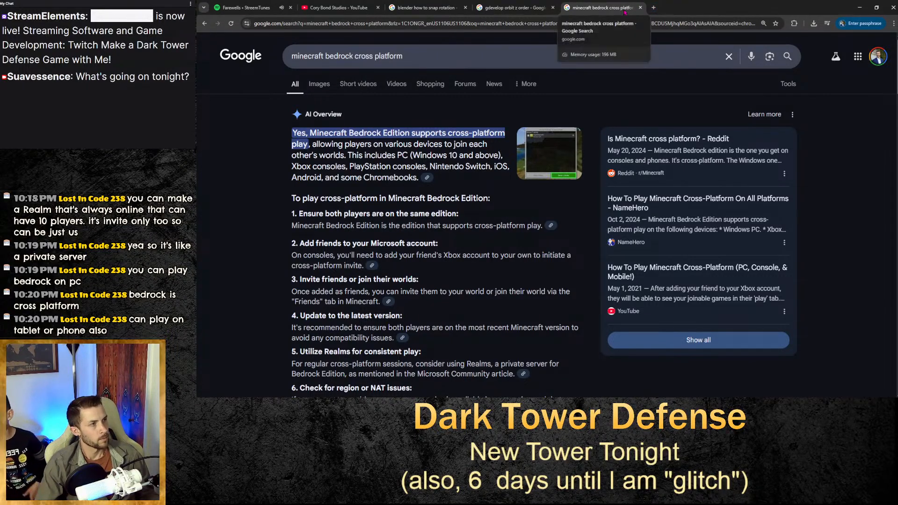
Switch back to GDevelop, save the project, and show the GameScene 2-23-25 events.
click(860, 7)
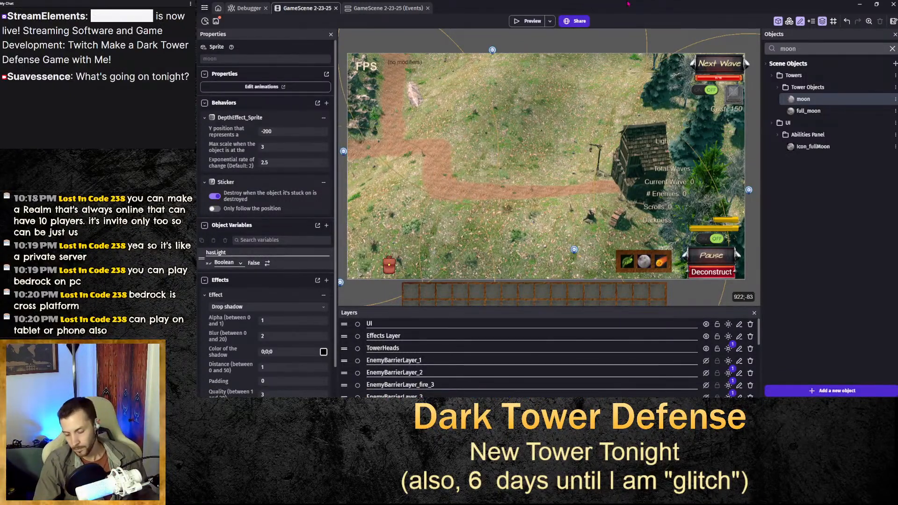
key(ctrl+s)
click(378, 9)
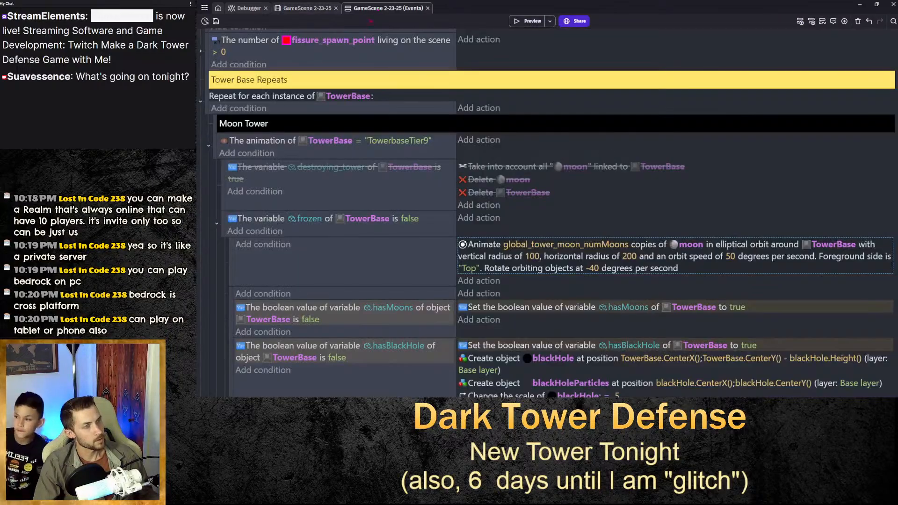
Review the scene events from the Moon Tower through the Winning and Losing sections and return to the Tower Base Repeats.
scroll(442, 243, down, 1)
scroll(442, 244, down, 20)
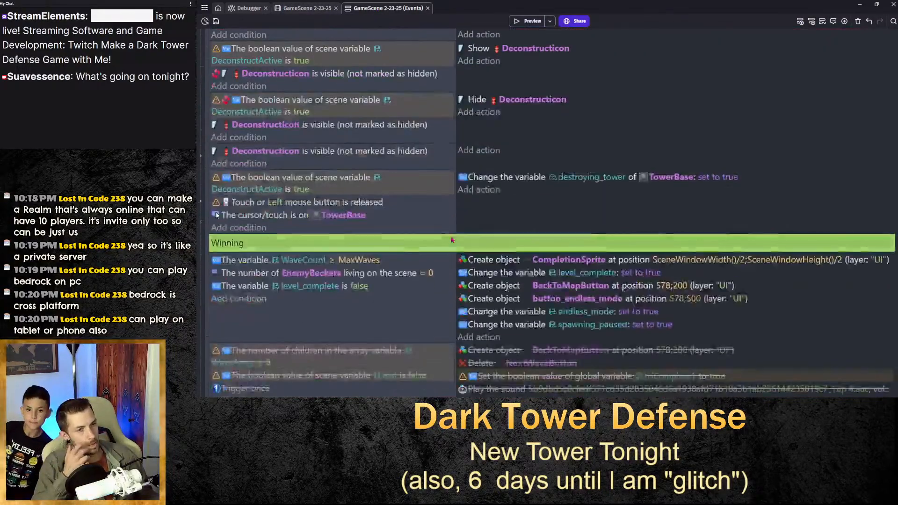
scroll(451, 241, down, 4)
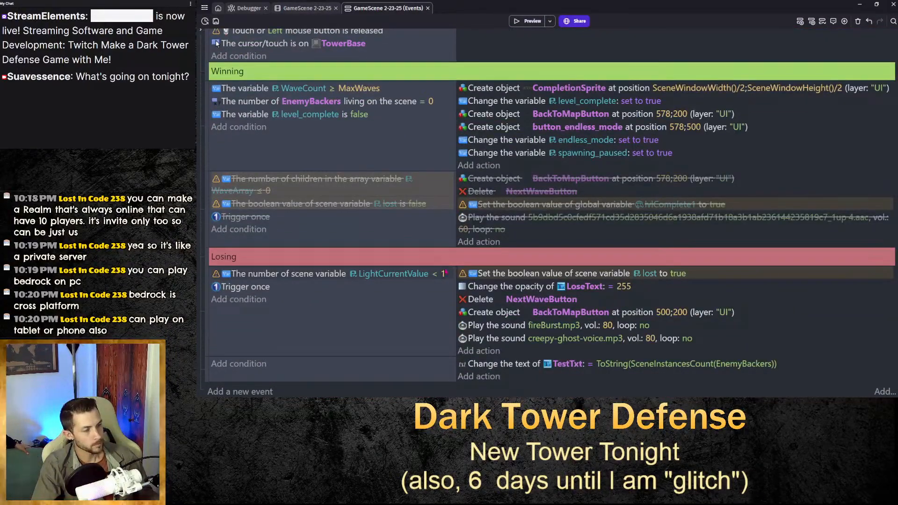
scroll(445, 272, up, 9)
scroll(445, 272, up, 5)
scroll(445, 272, up, 5)
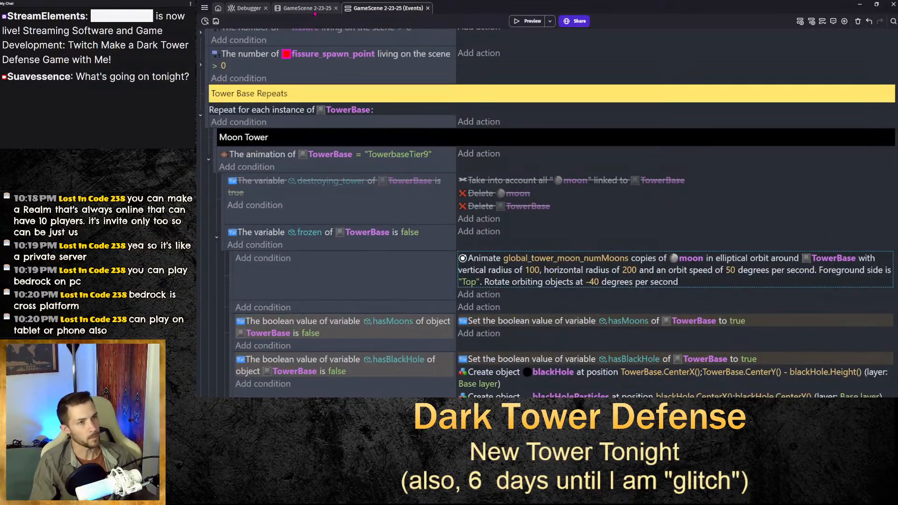
Find the TowerBase object in the scene, look through its tier animations, and close its editor.
click(309, 9)
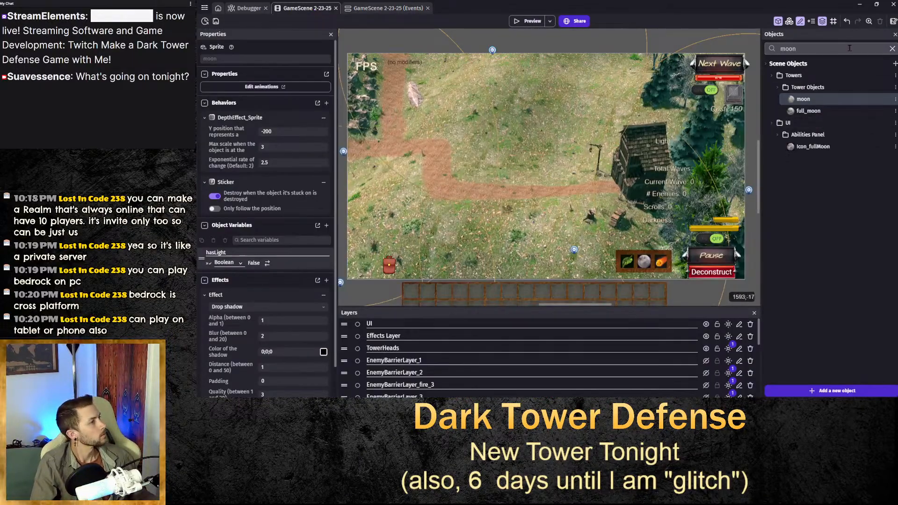
click(893, 49)
text(base)
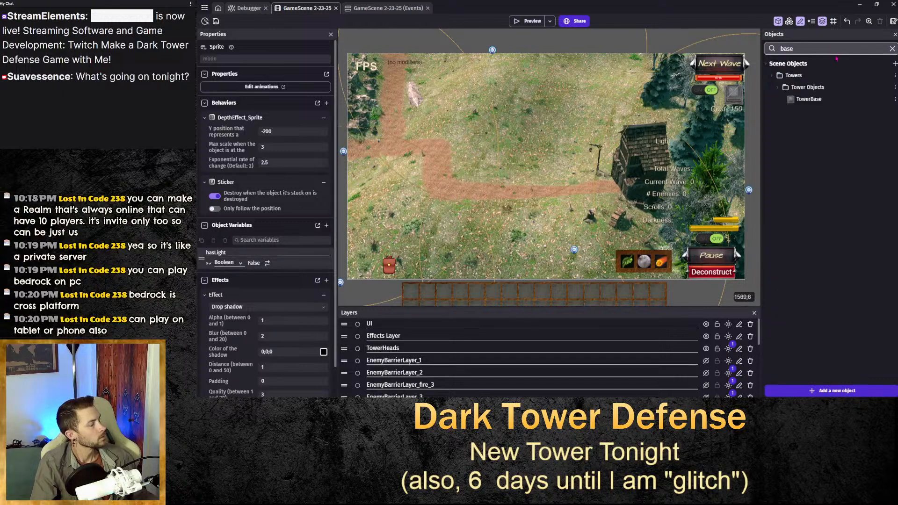
double_click(809, 99)
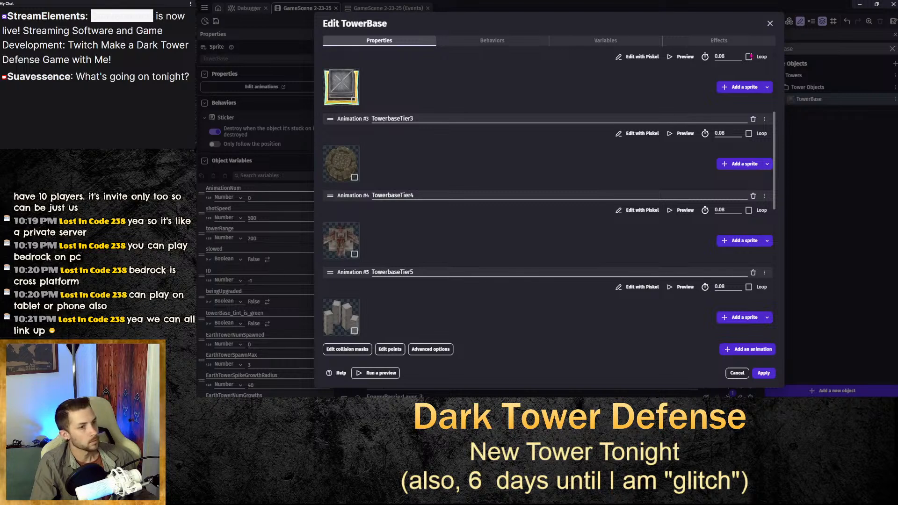
click(770, 24)
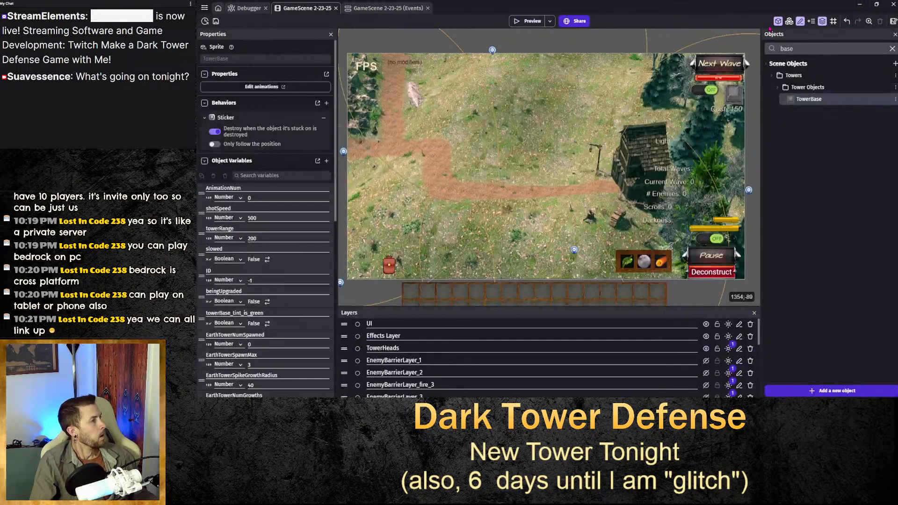
Examine the Moon Tower, black hole and Earth Tower events, including their z-order actions, and select the TowerBase repeat event.
click(398, 9)
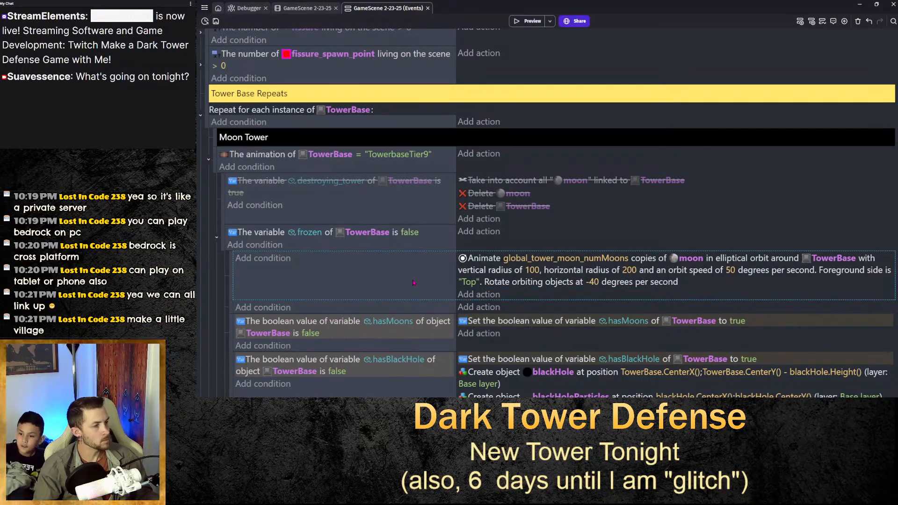
scroll(414, 283, down, 5)
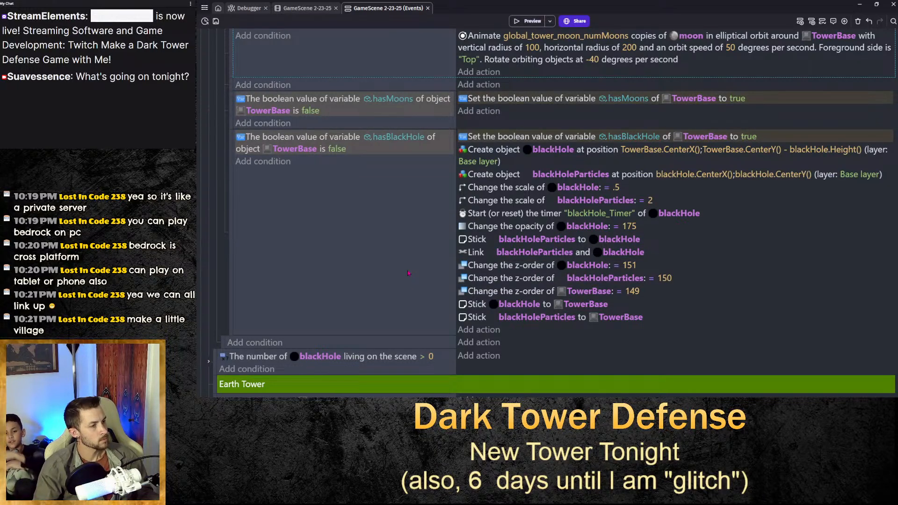
scroll(408, 273, down, 6)
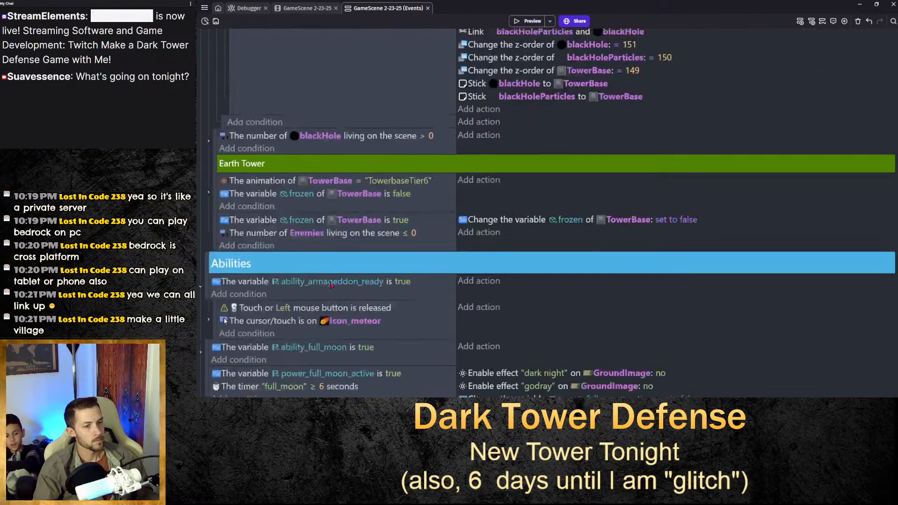
scroll(374, 276, up, 8)
scroll(337, 280, down, 4)
scroll(329, 281, down, 2)
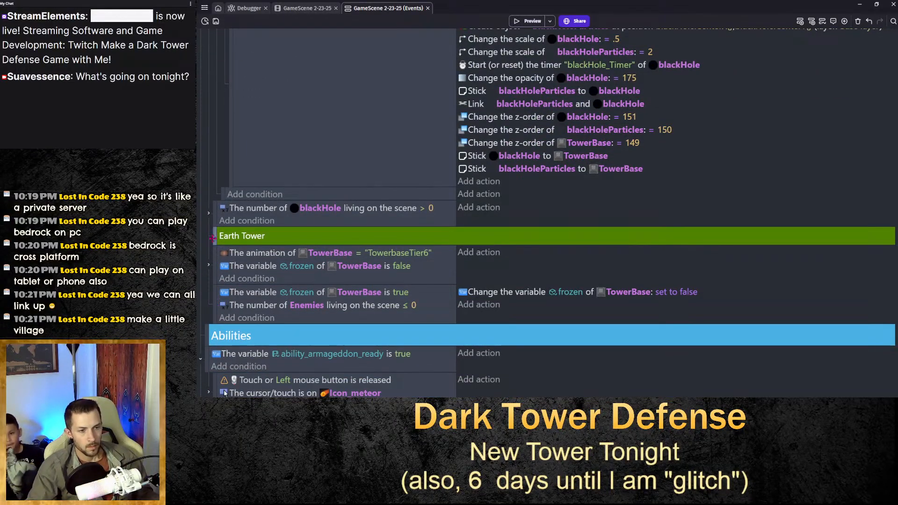
scroll(249, 281, up, 1)
scroll(219, 243, up, 9)
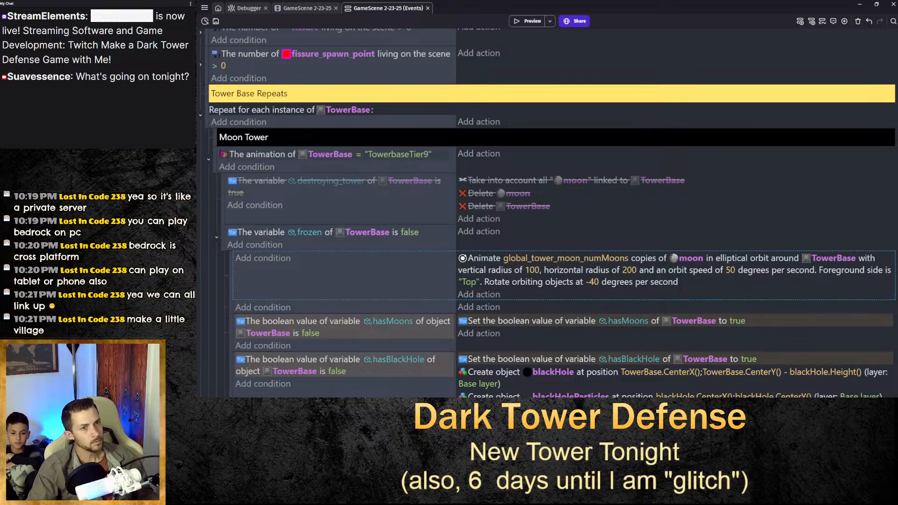
scroll(312, 121, down, 3)
scroll(312, 121, up, 4)
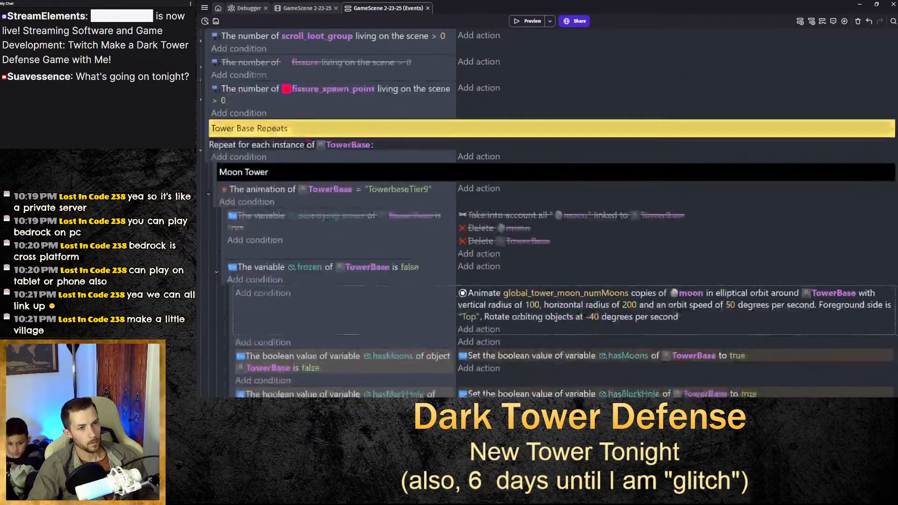
scroll(283, 239, down, 11)
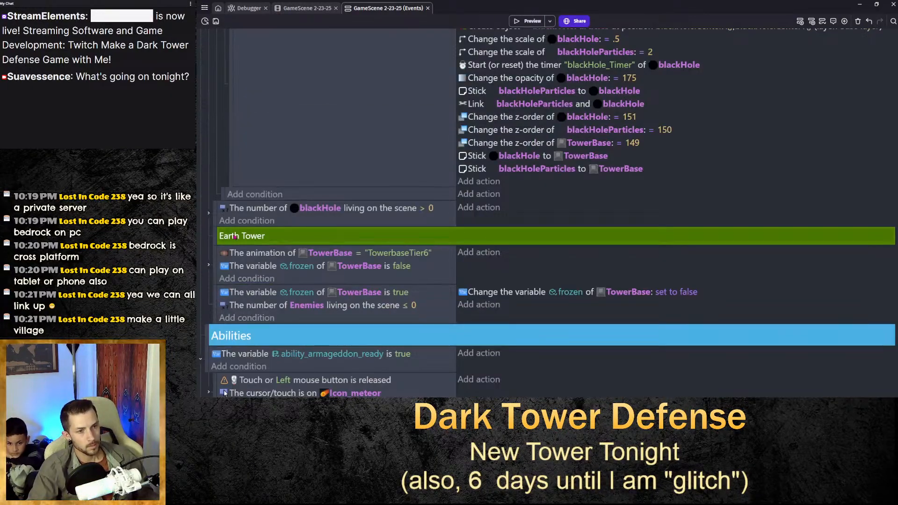
scroll(216, 242, up, 3)
scroll(216, 243, up, 8)
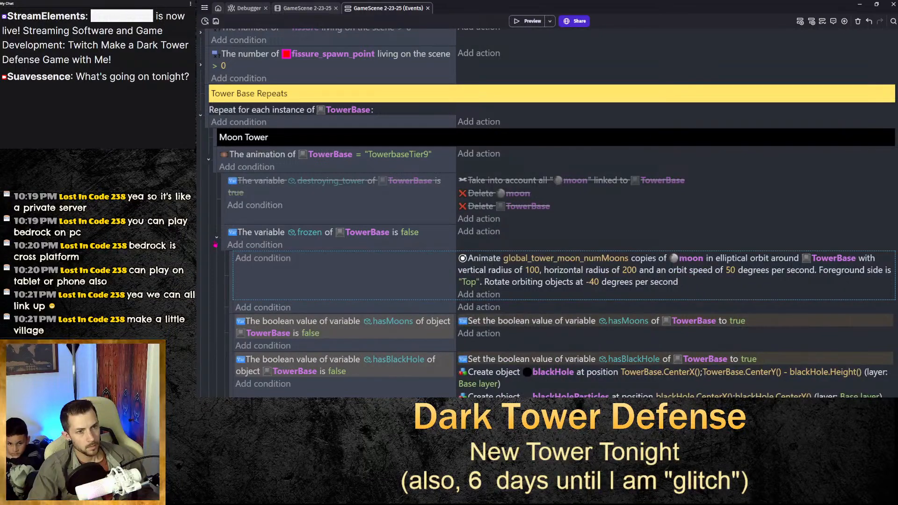
click(206, 121)
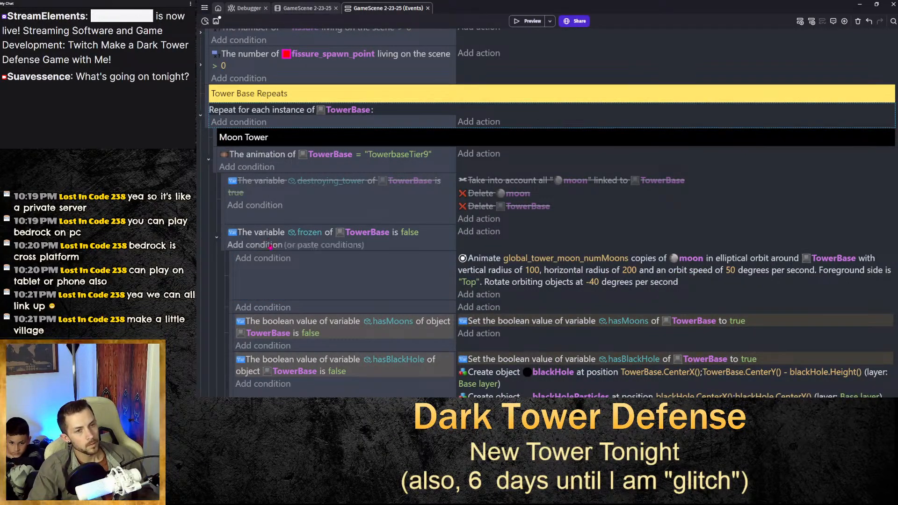
Copy the TowerBase animation condition from Earth Tower into the empty event before Abilities and set its animation name to TowerbaseTier4.
scroll(271, 246, down, 12)
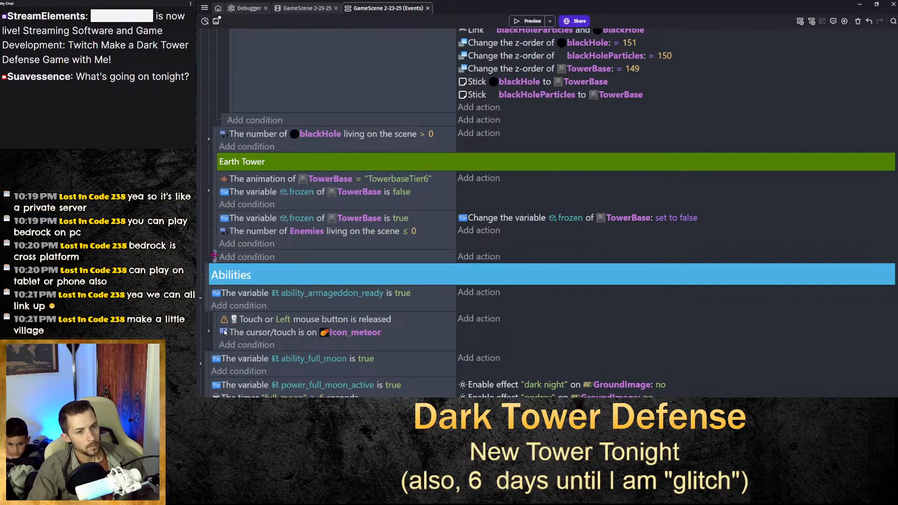
click(269, 180)
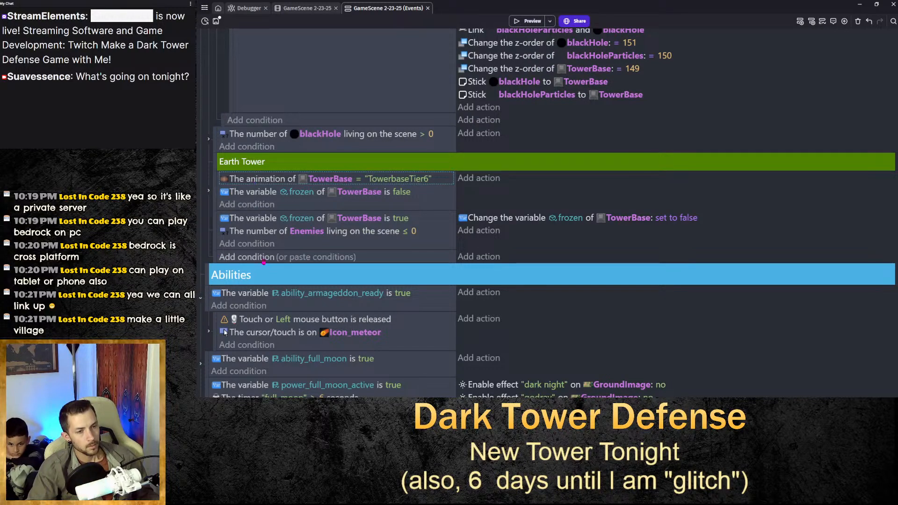
click(308, 258)
click(414, 258)
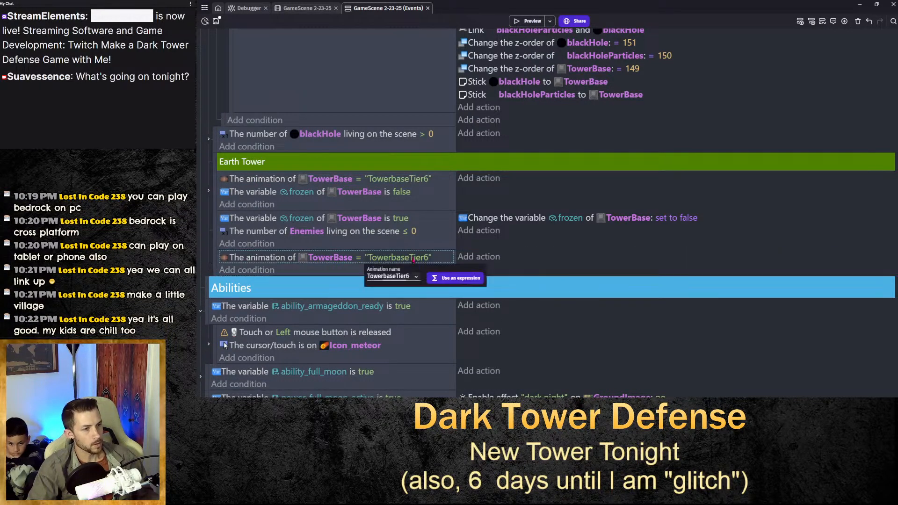
click(393, 276)
click(393, 310)
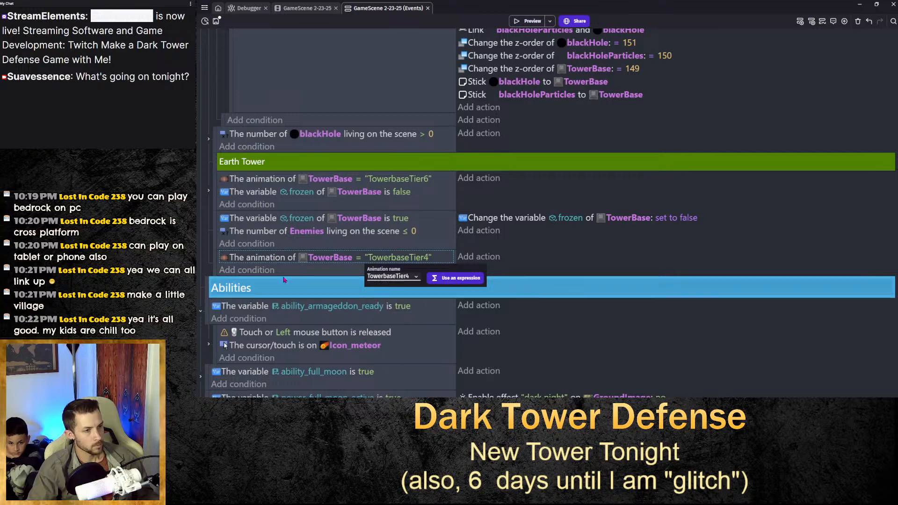
Add a comment reading "Blood Tower" above the TowerbaseTier4 event.
click(214, 258)
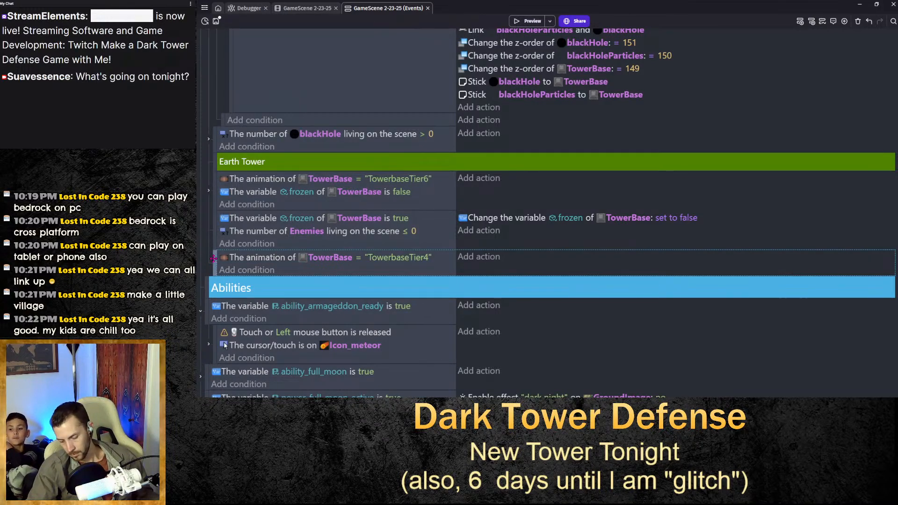
key(shift+c)
click(247, 258)
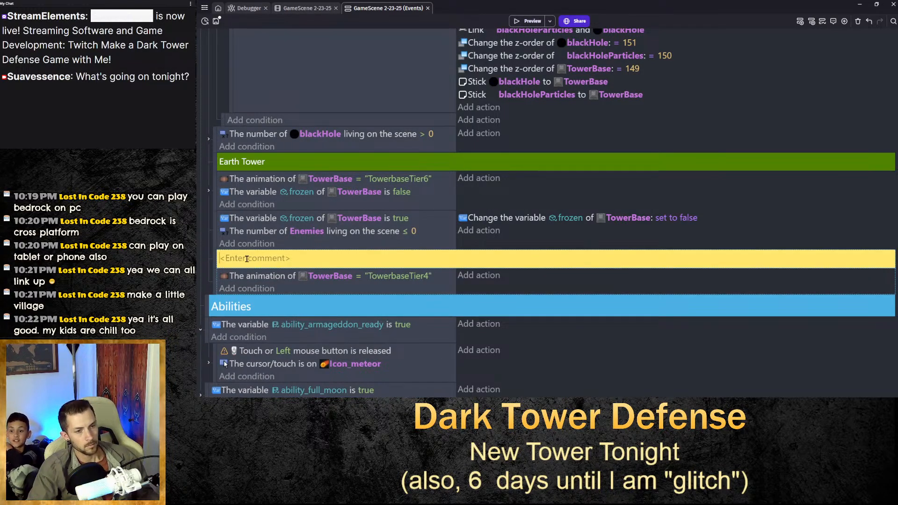
text(Blood Tower)
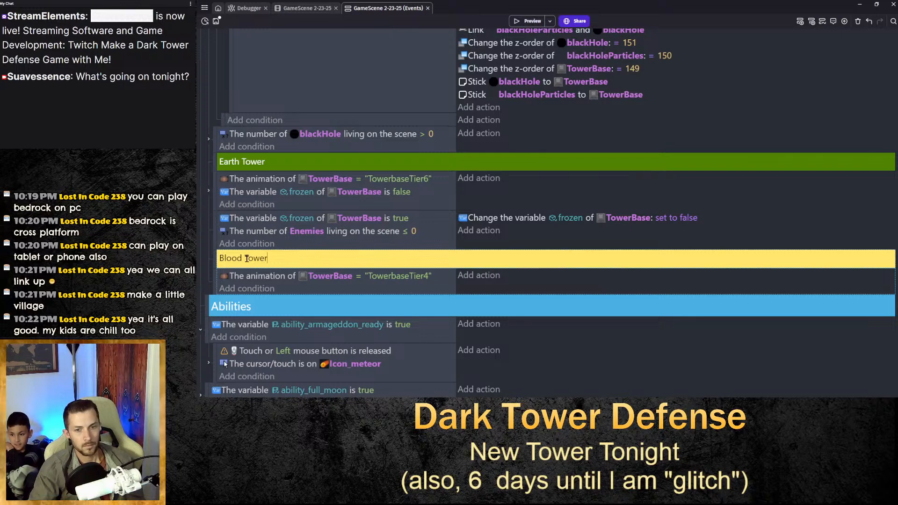
click(213, 261)
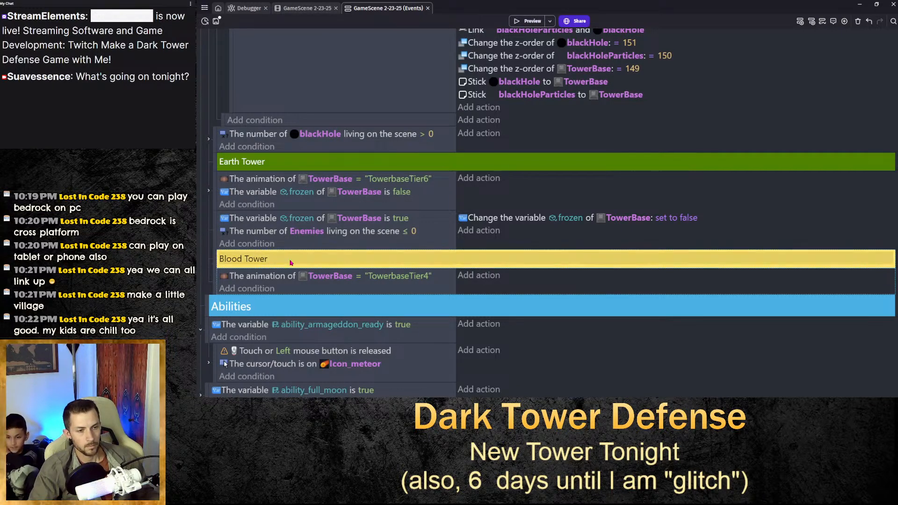
click(290, 262)
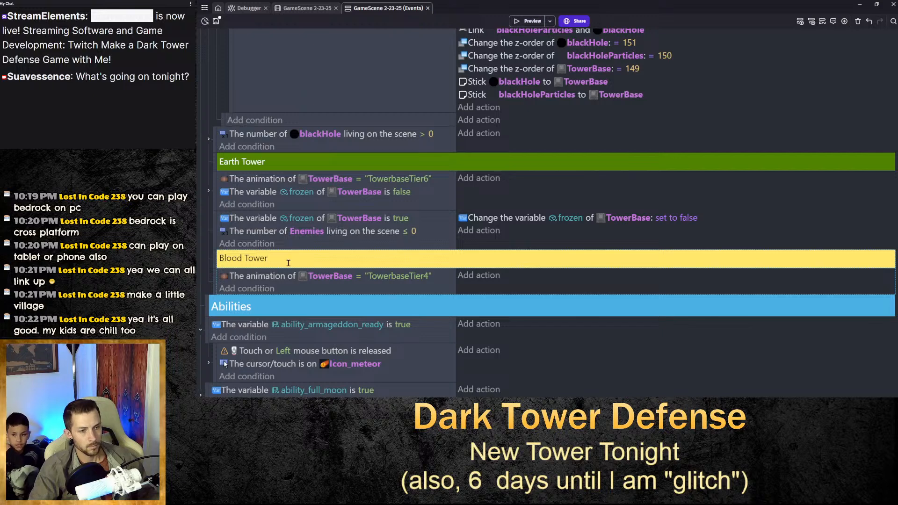
Set the Blood Tower comment's background color to bright red, RGB 255, 38, 13, and apply it.
right_click(219, 261)
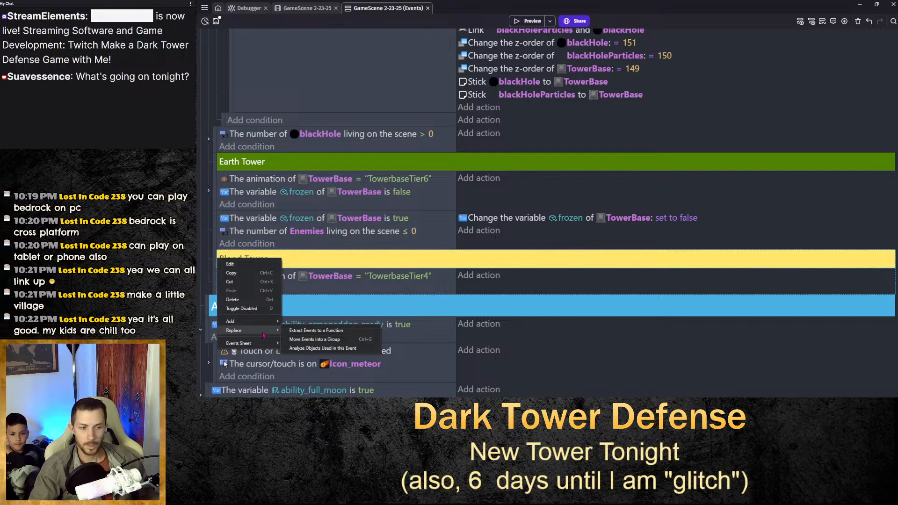
click(265, 262)
click(409, 158)
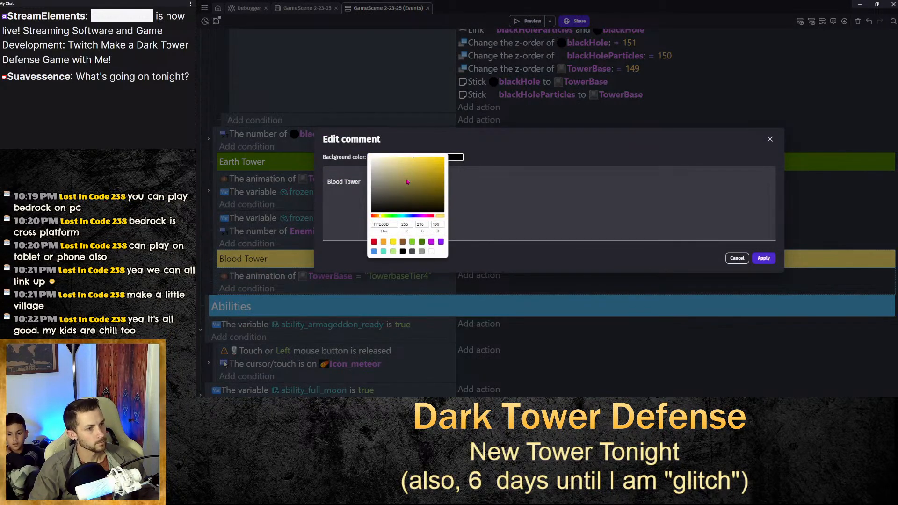
drag(380, 216, 374, 218)
drag(431, 160, 440, 153)
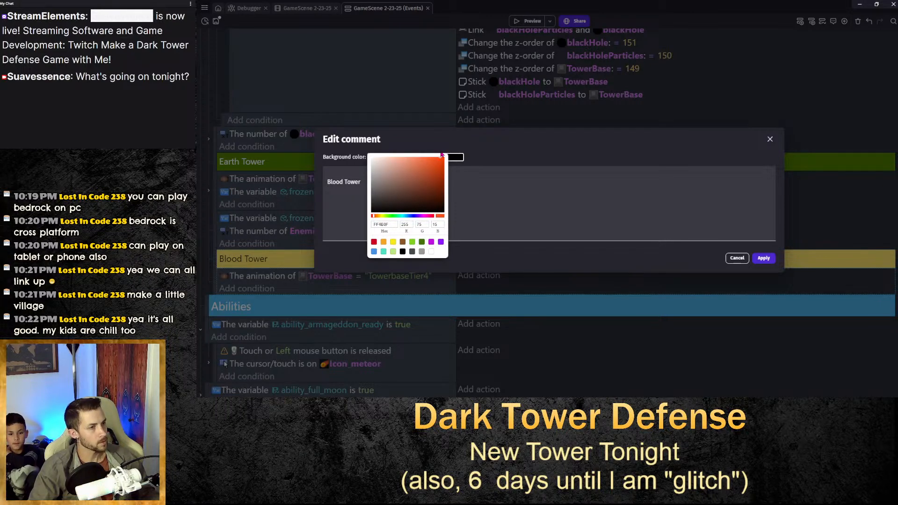
click(375, 218)
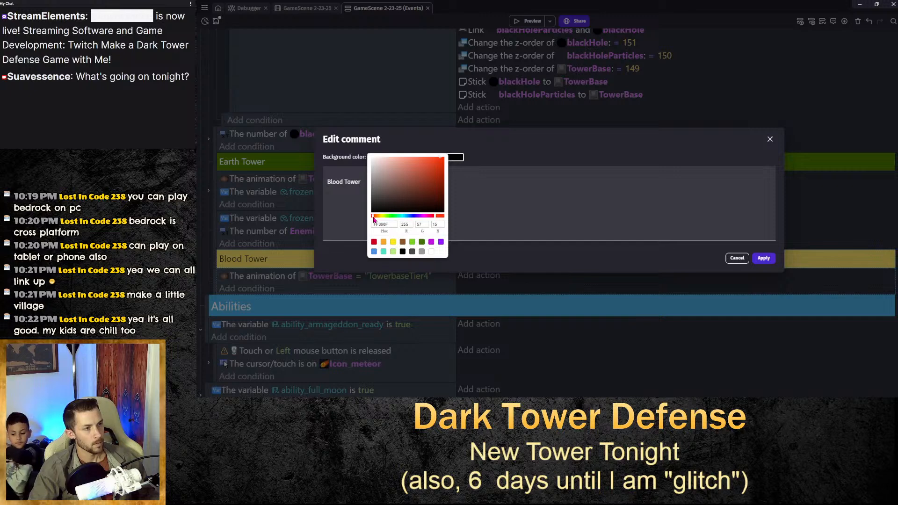
drag(442, 159, 450, 155)
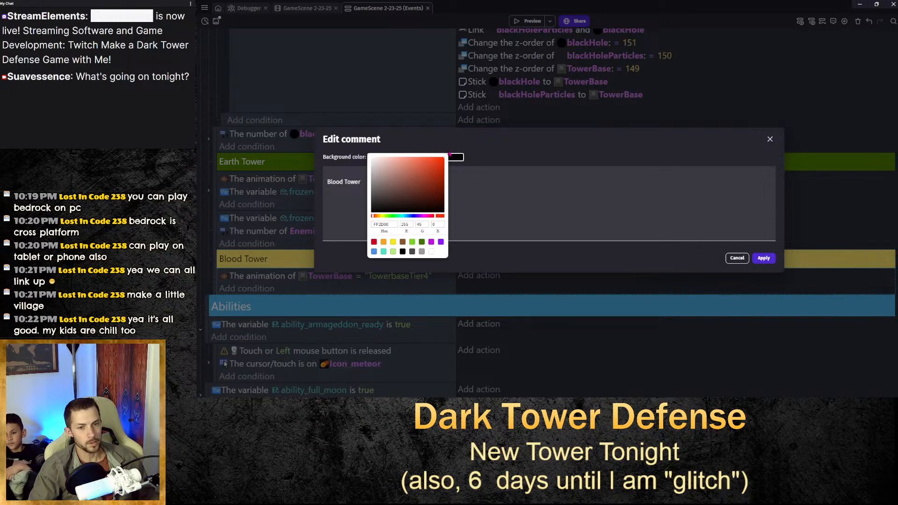
click(437, 157)
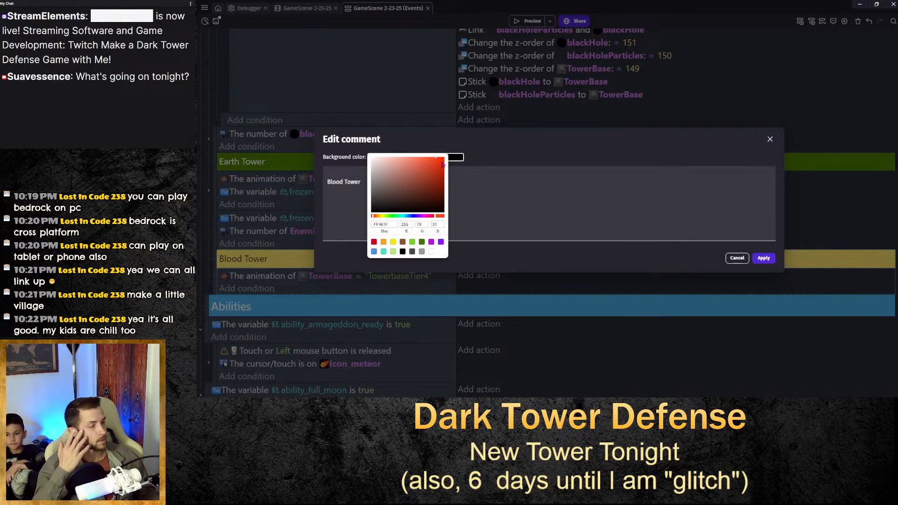
click(440, 157)
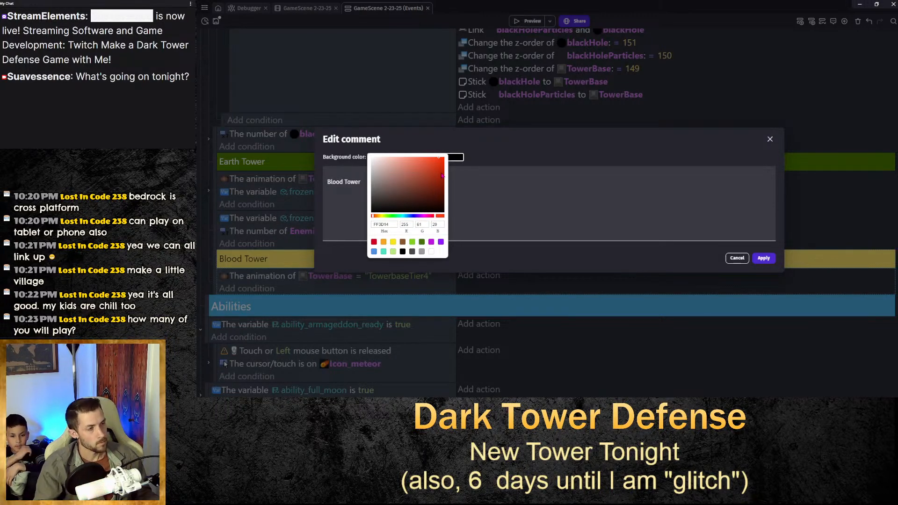
click(443, 159)
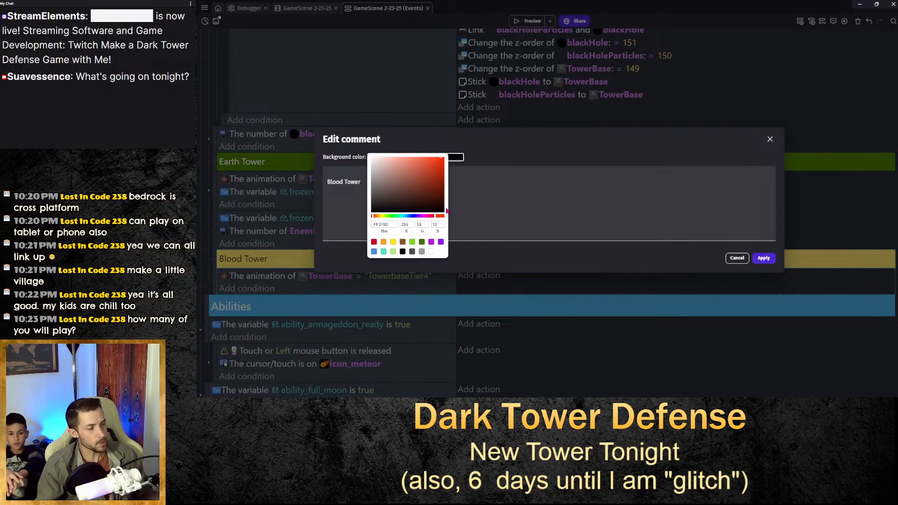
click(541, 157)
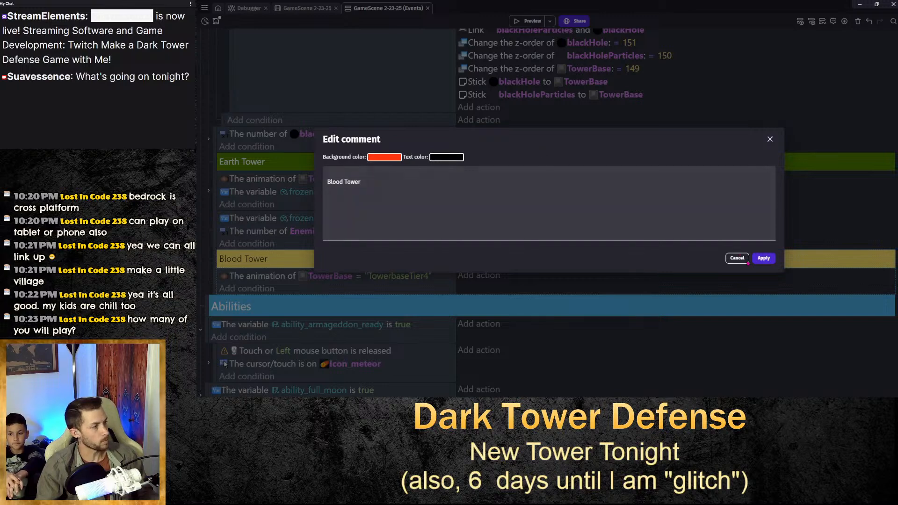
click(393, 158)
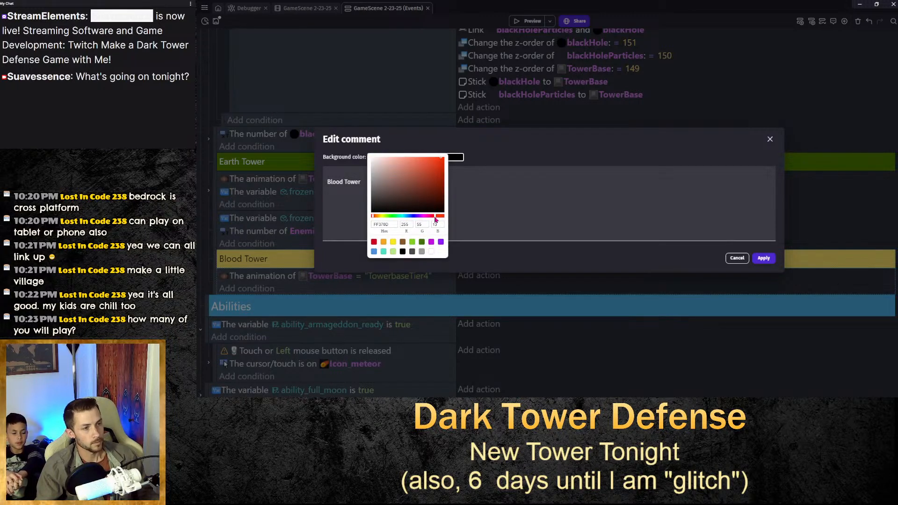
click(372, 217)
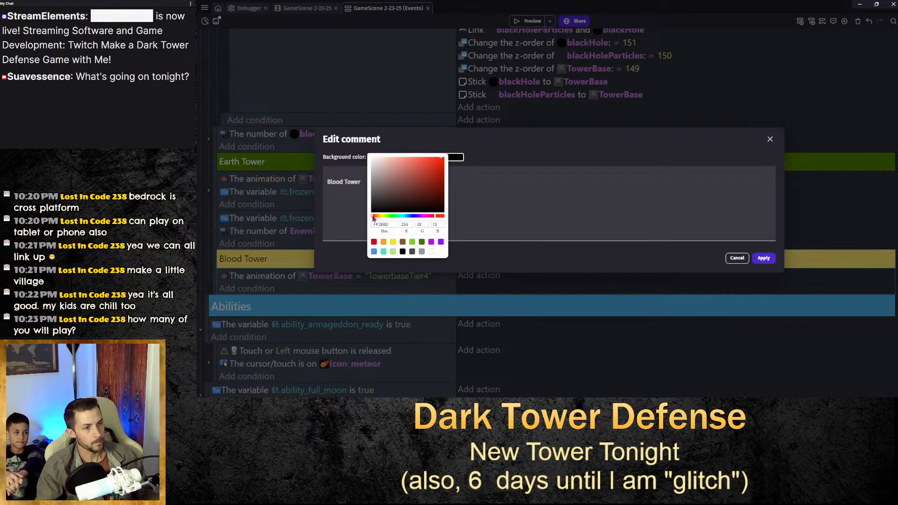
click(758, 259)
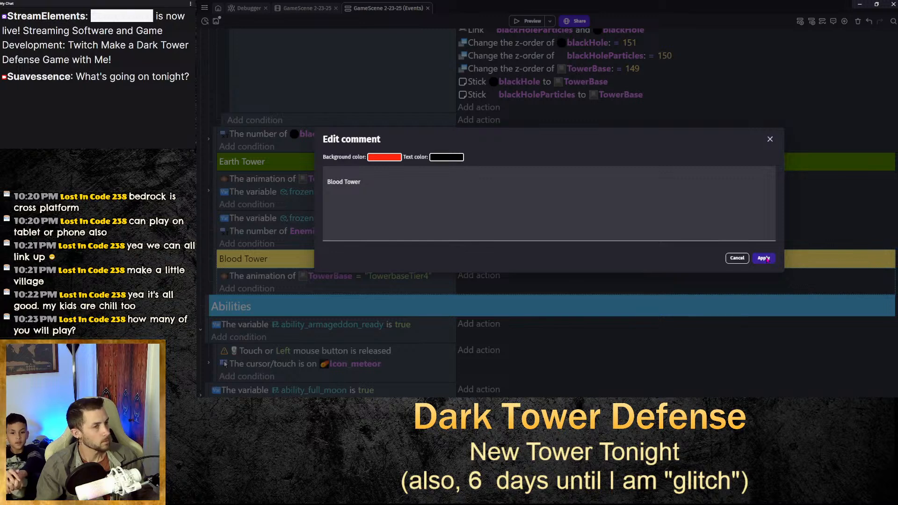
click(763, 258)
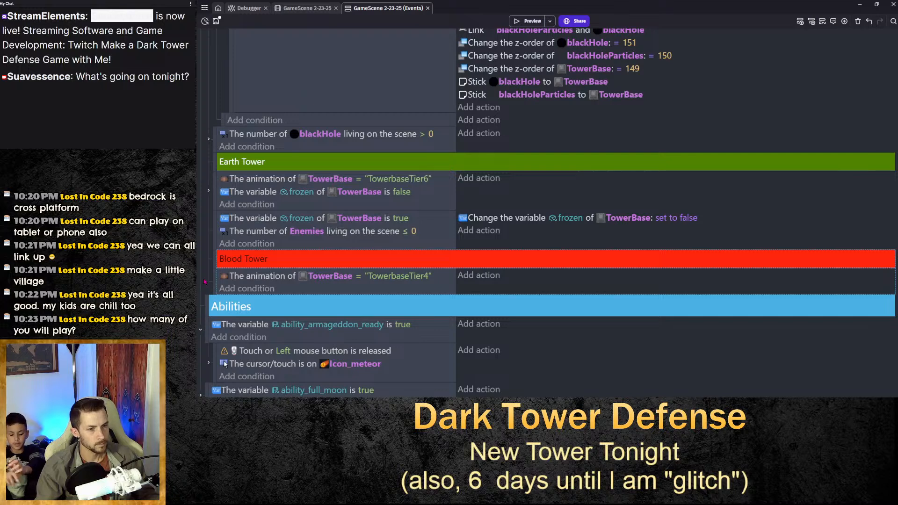
Delete the empty event at the end of the Moon Tower section, just above the blackHole count event, and save the project.
scroll(205, 281, down, 1)
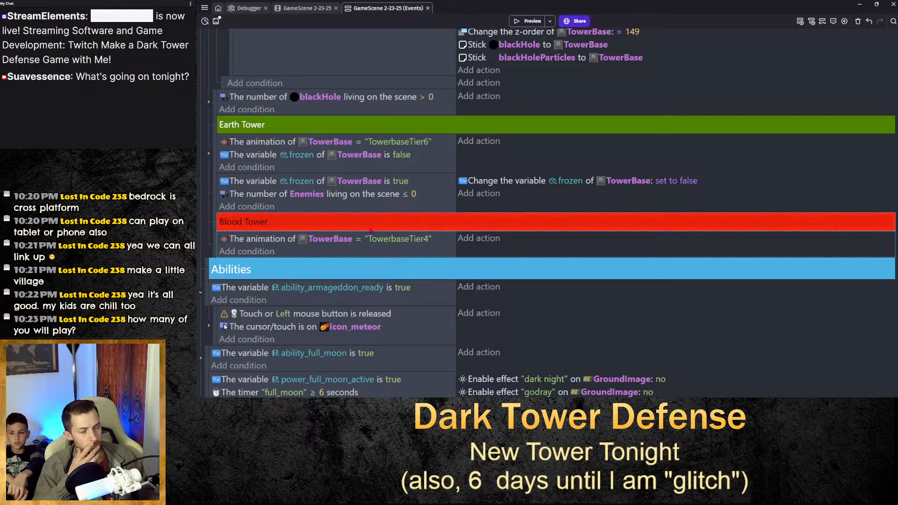
scroll(355, 244, up, 5)
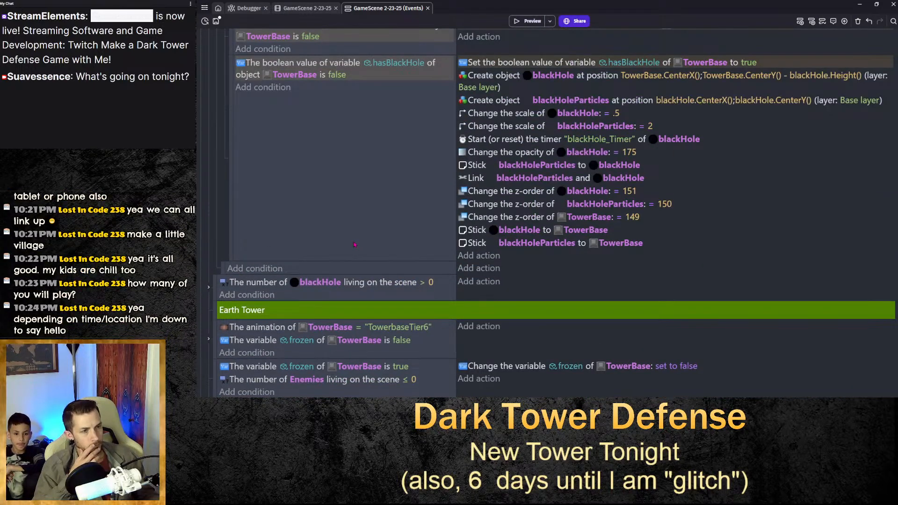
scroll(355, 244, up, 4)
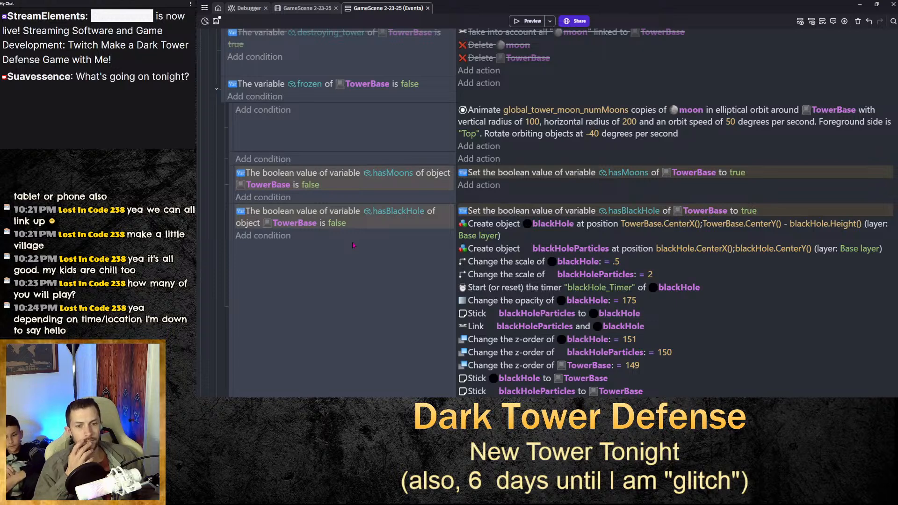
scroll(353, 242, down, 4)
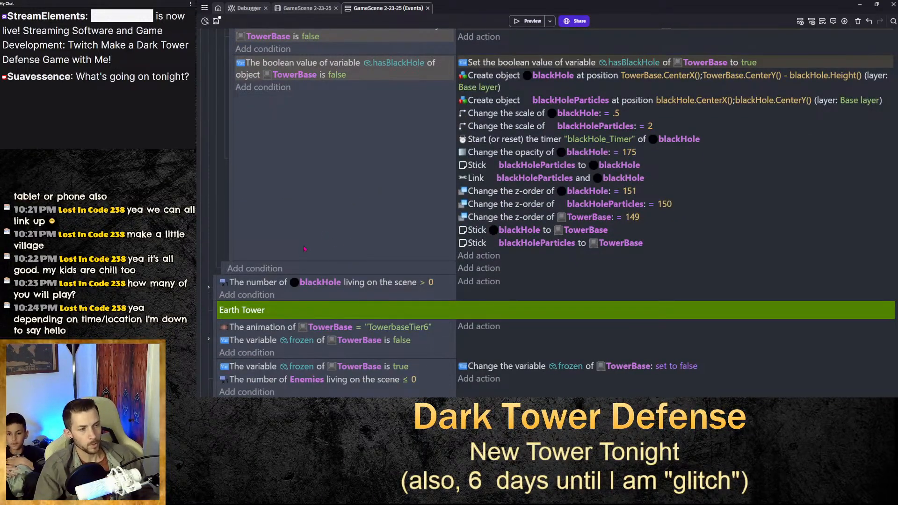
key(Delete)
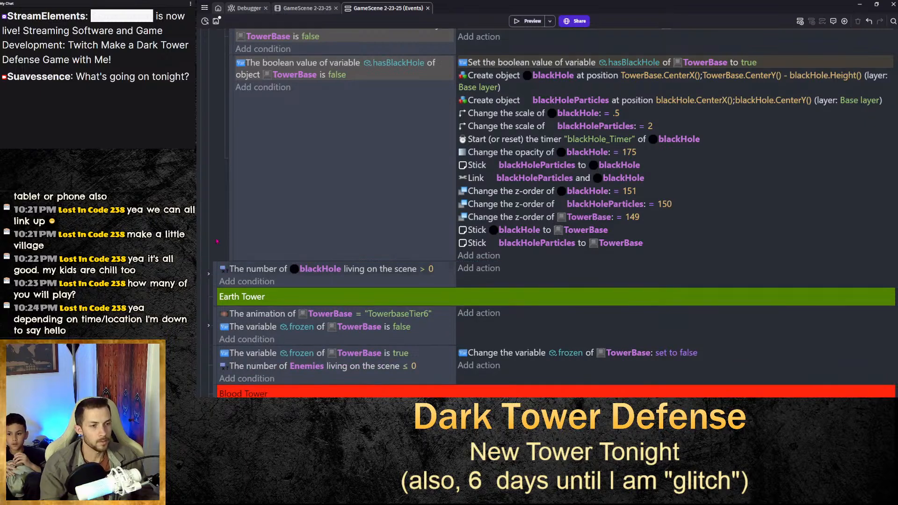
key(ctrl+s)
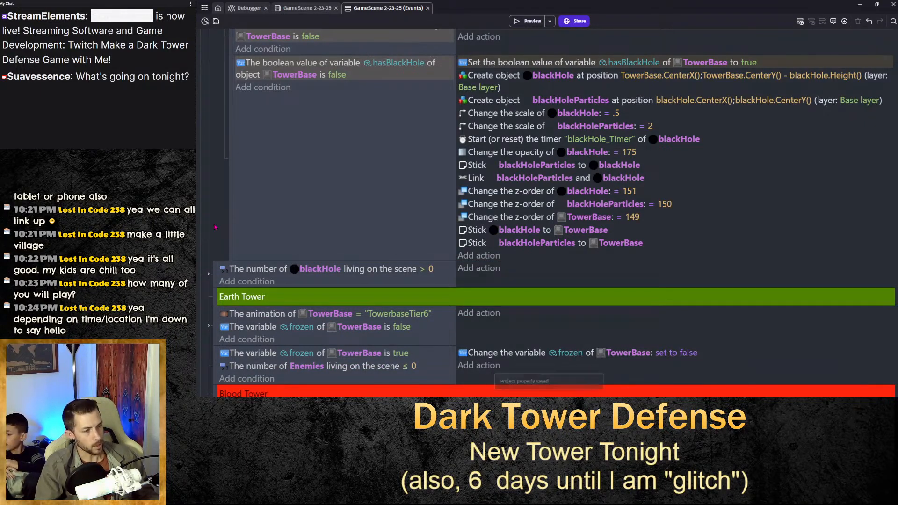
Look back through the events from the Blood Tower section to the tower upgrade events and examine the UpgradeButtonOrange actions.
scroll(216, 228, down, 4)
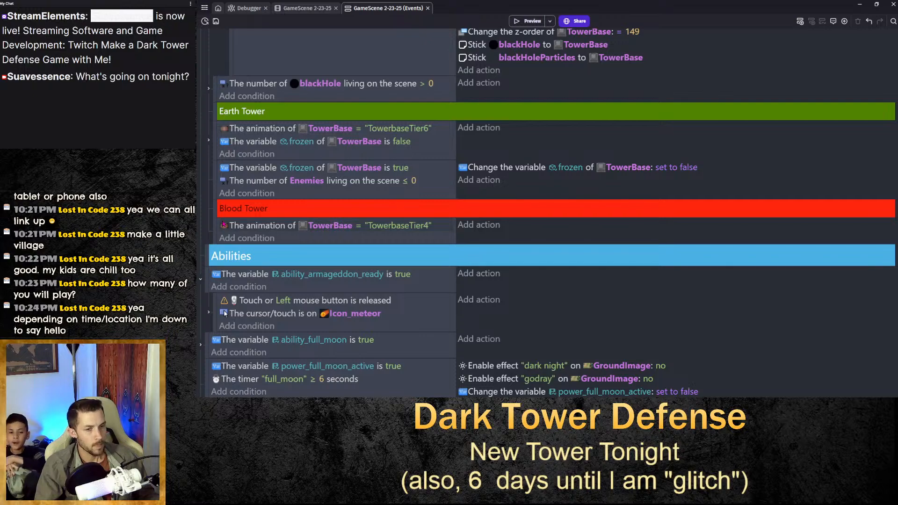
scroll(225, 314, up, 5)
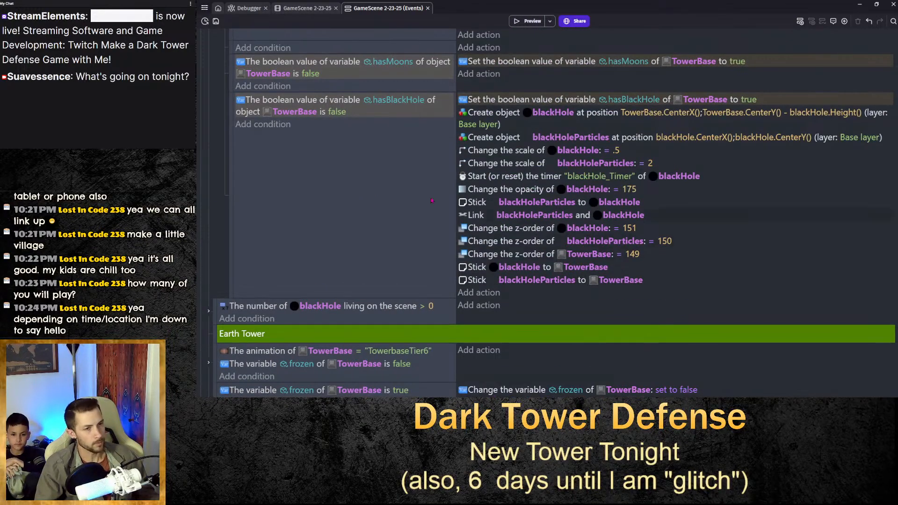
scroll(220, 179, up, 5)
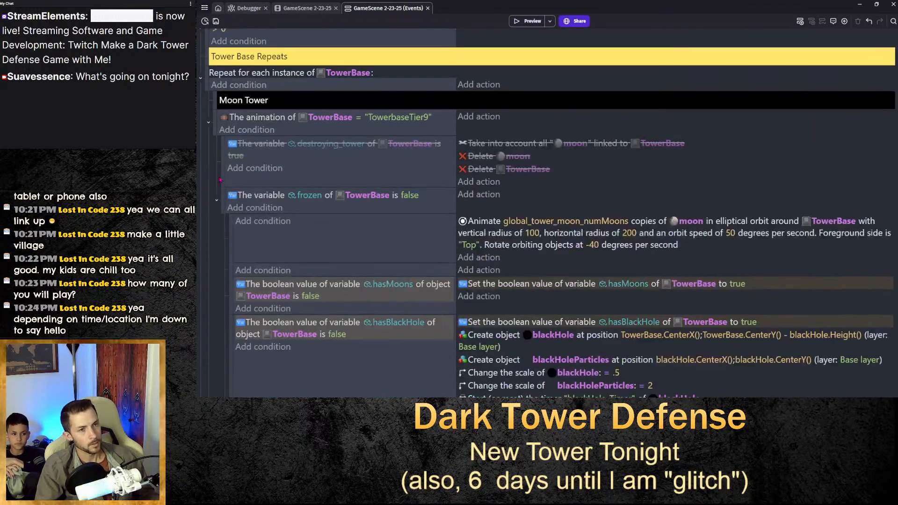
scroll(223, 178, up, 15)
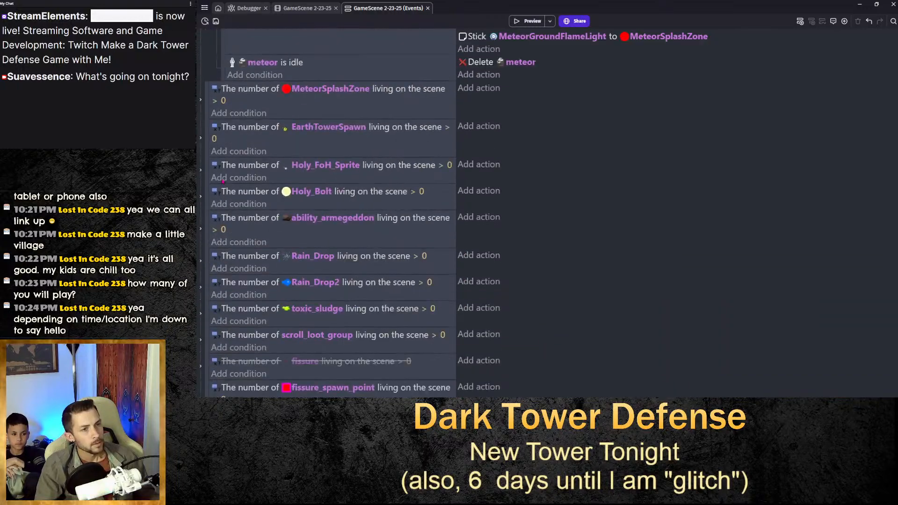
scroll(223, 182, up, 15)
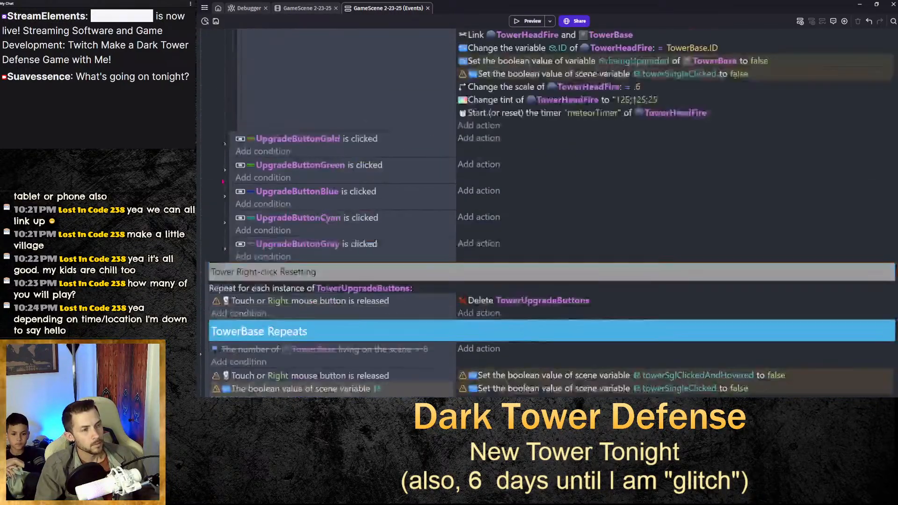
key(ctrl+f)
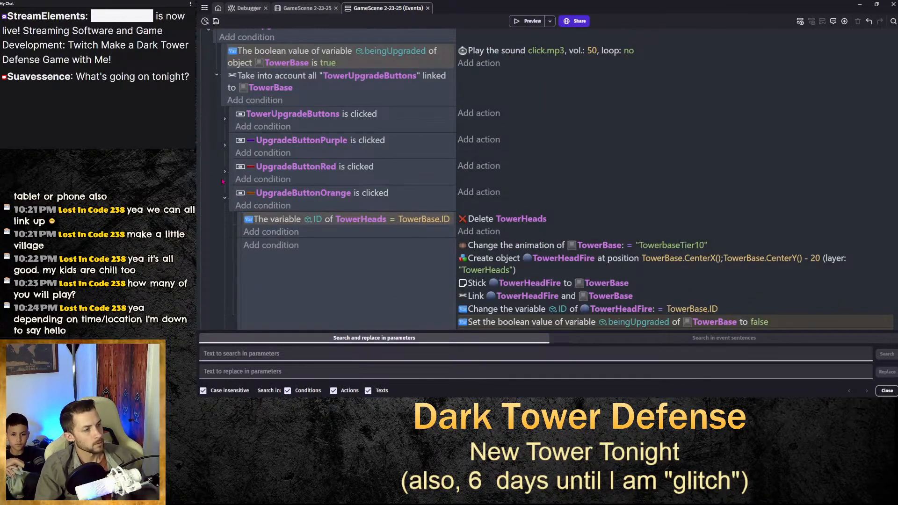
click(887, 391)
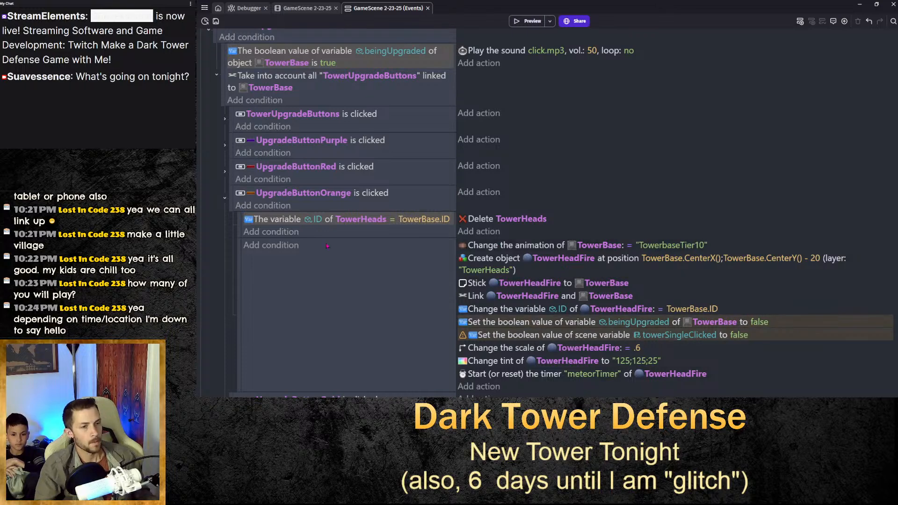
Collapse the UpgradeButtonOrange, TowerUpgradeButtons click and count events, and the event that creates the tower upgrade buttons.
click(225, 198)
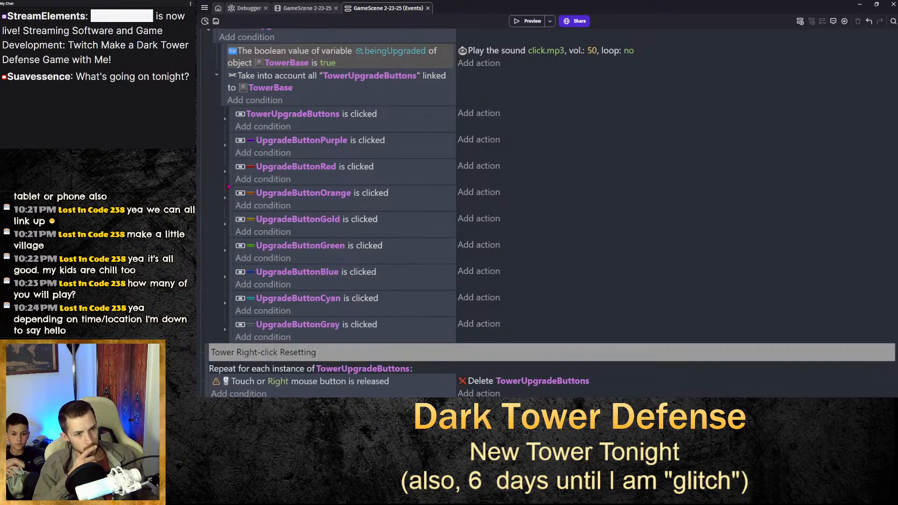
scroll(210, 181, up, 3)
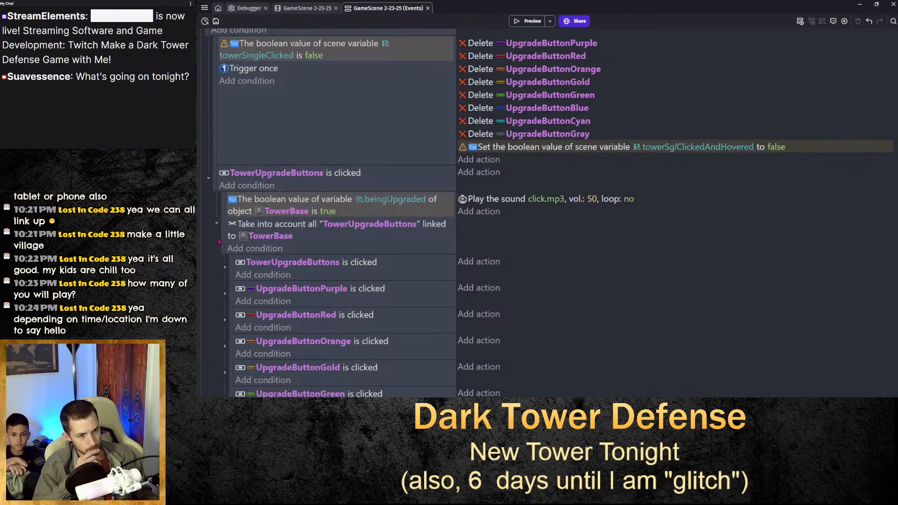
click(208, 178)
scroll(206, 177, up, 3)
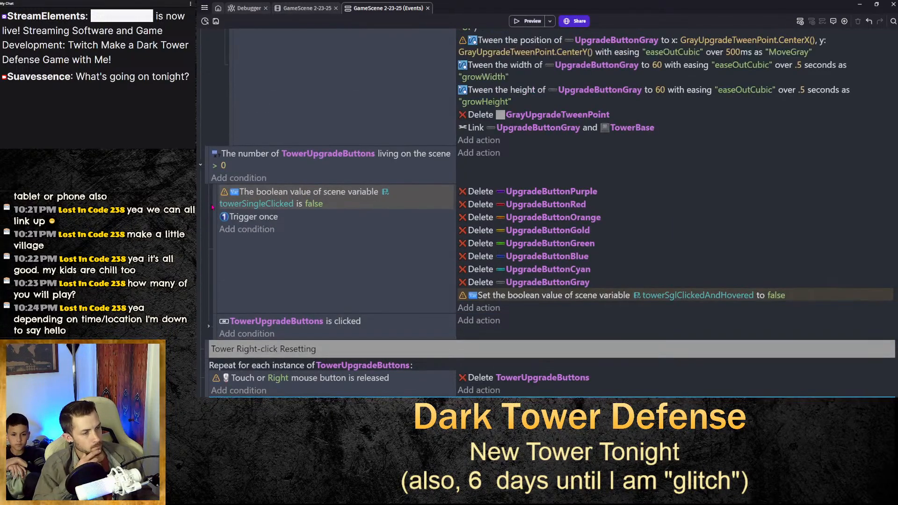
click(201, 168)
scroll(203, 176, up, 4)
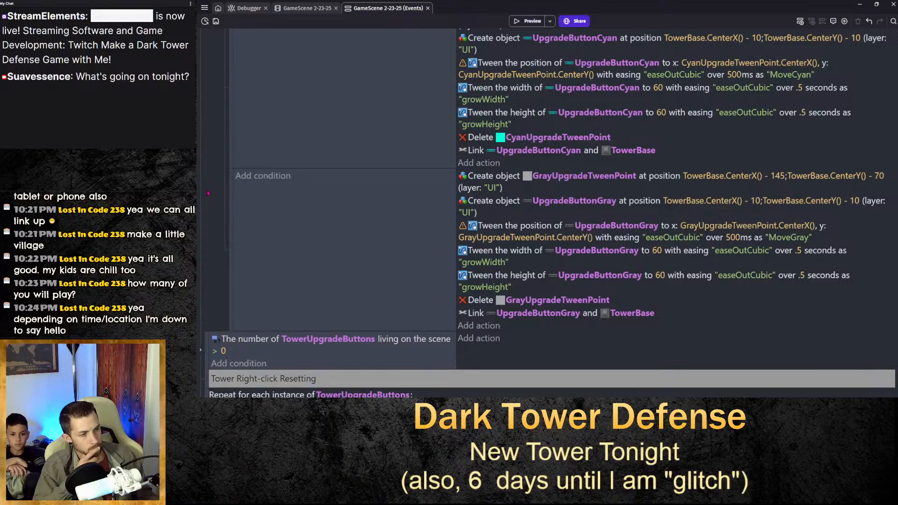
scroll(213, 209, up, 10)
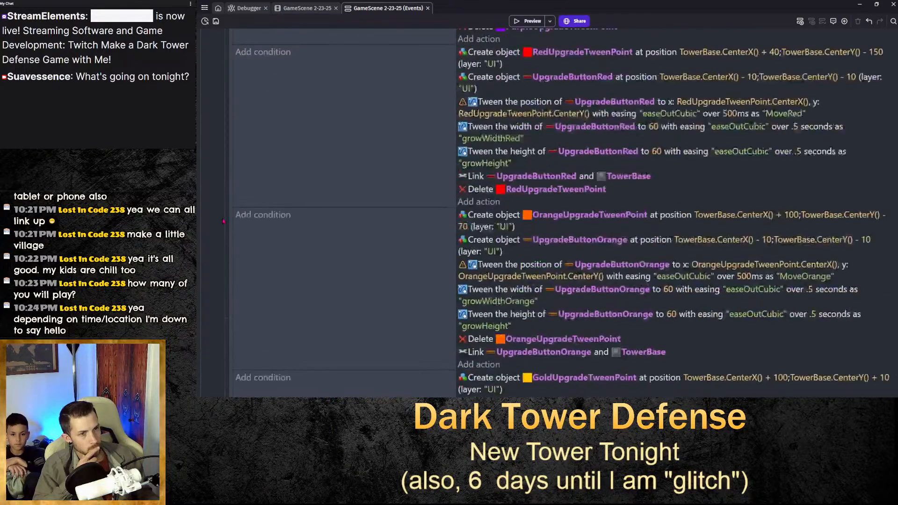
click(202, 293)
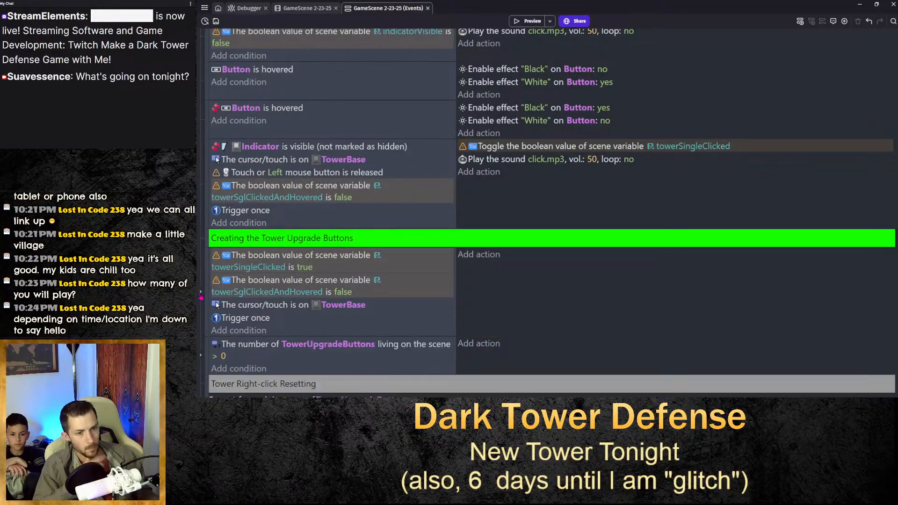
scroll(204, 279, down, 9)
scroll(204, 278, down, 15)
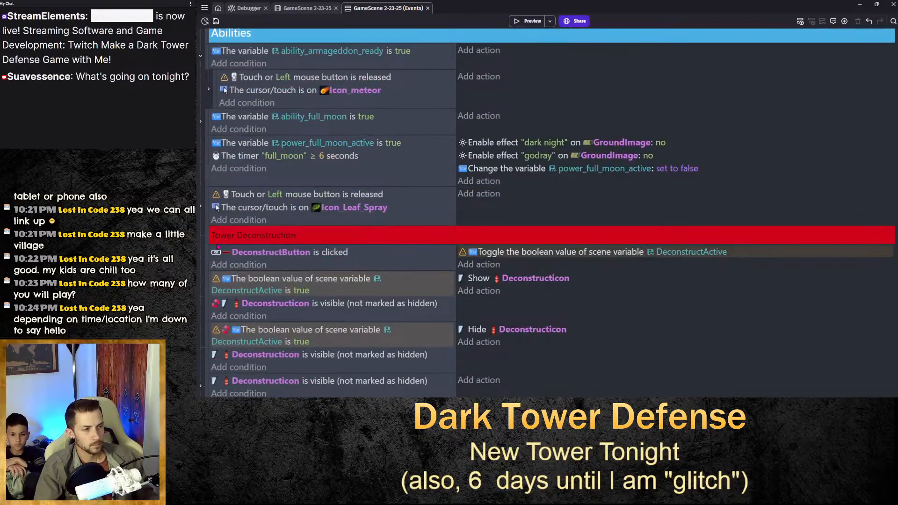
scroll(218, 248, down, 1)
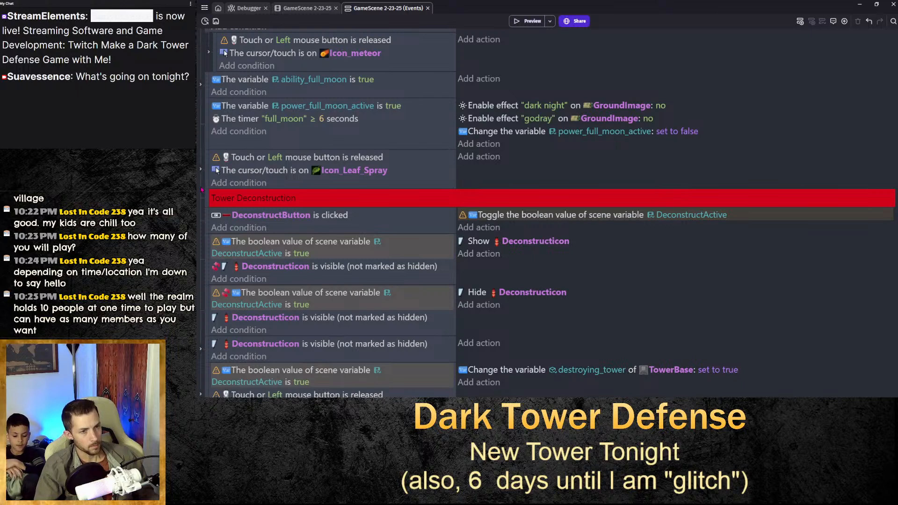
click(207, 222)
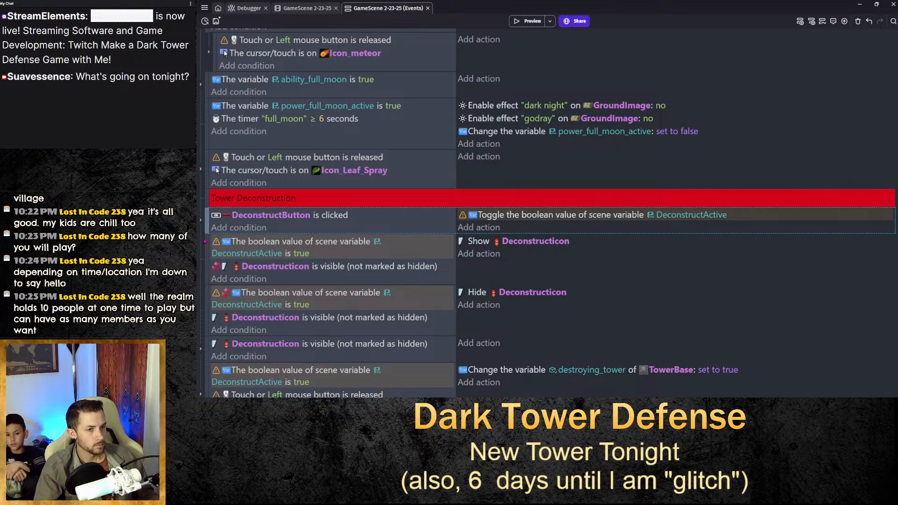
key(shift+d)
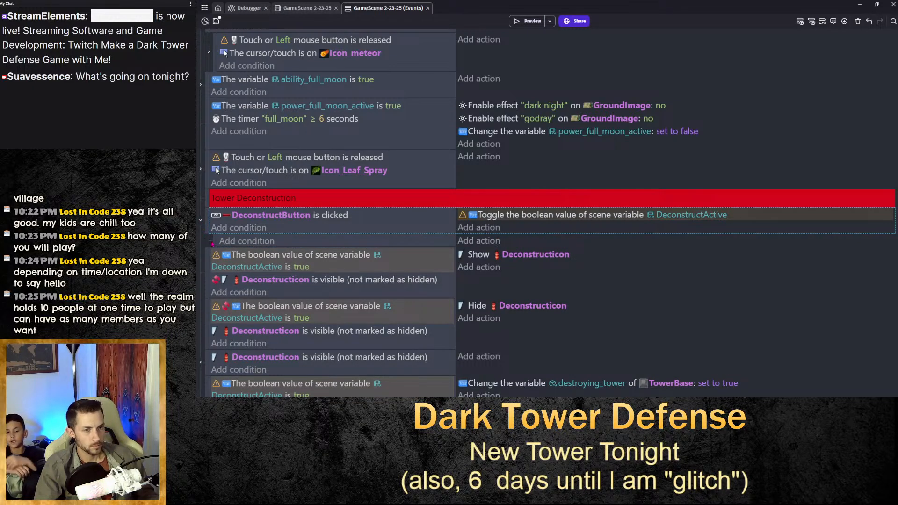
click(214, 241)
key(shift+d)
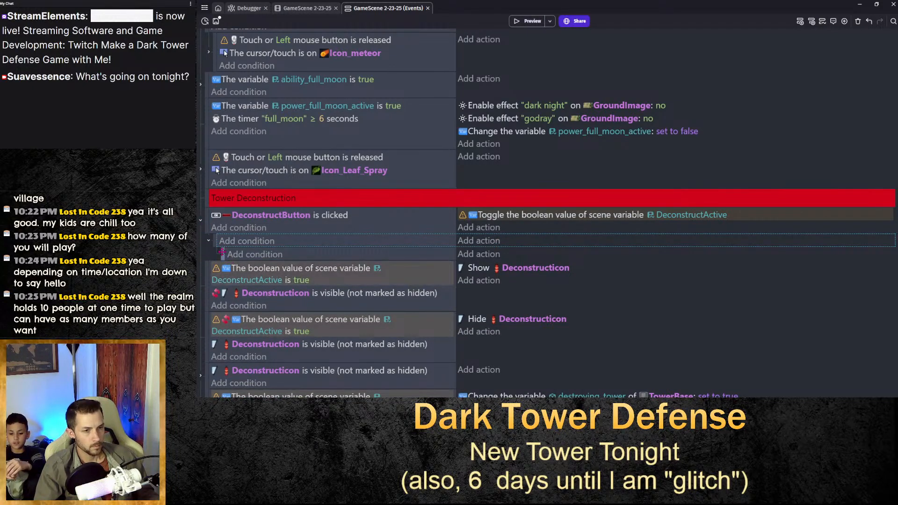
drag(222, 253, 217, 256)
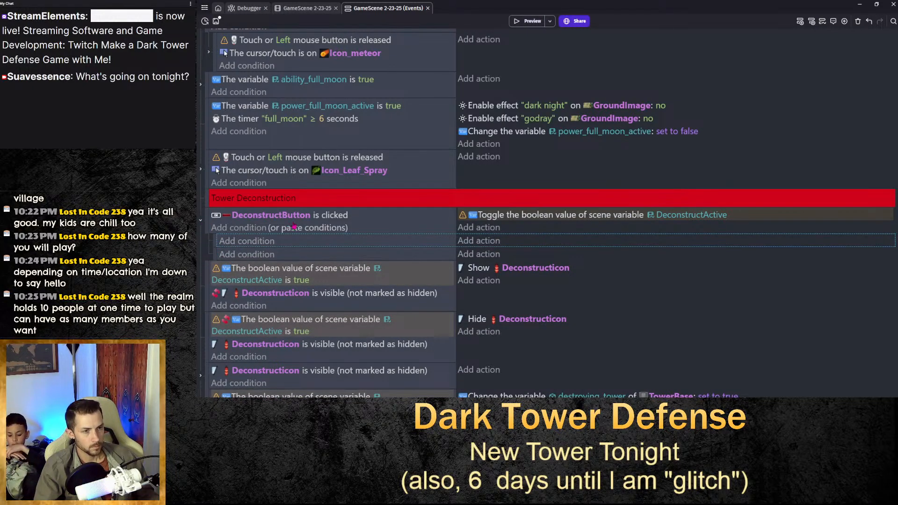
key(Delete)
click(214, 241)
key(Delete)
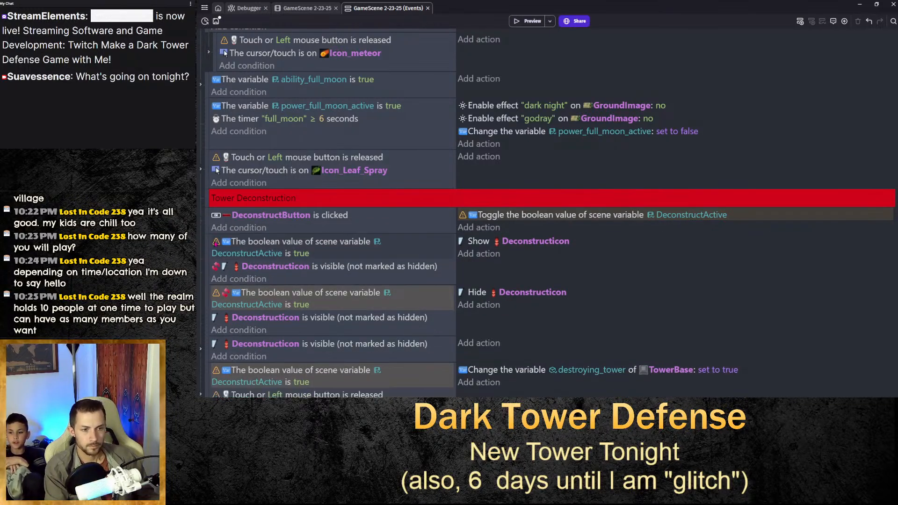
Collapse the ability_armageddon_ready event in the Abilities section.
scroll(552, 213, down, 2)
scroll(552, 213, up, 7)
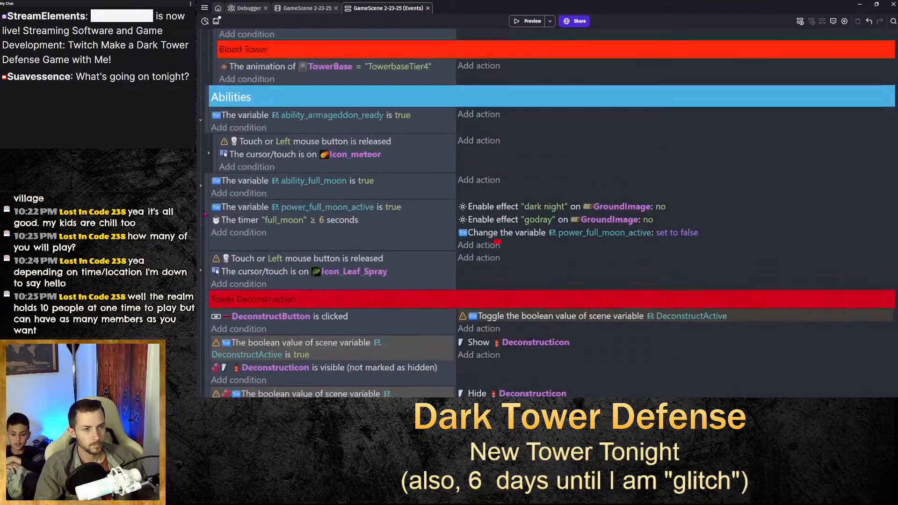
click(202, 243)
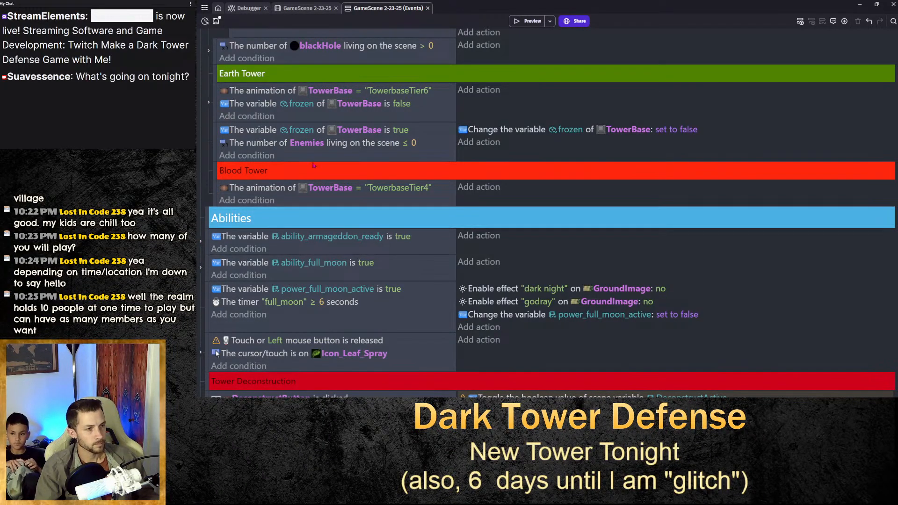
Expand the Earth Tower's TowerbaseTier6 event and examine its spawn and spike sub-events, as well as the meteor events, as reference for the Blood Tower.
click(214, 194)
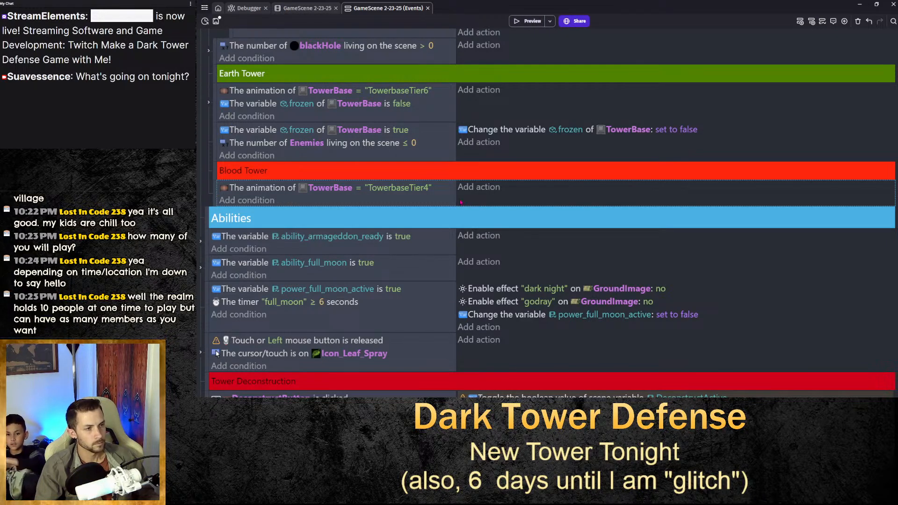
click(215, 169)
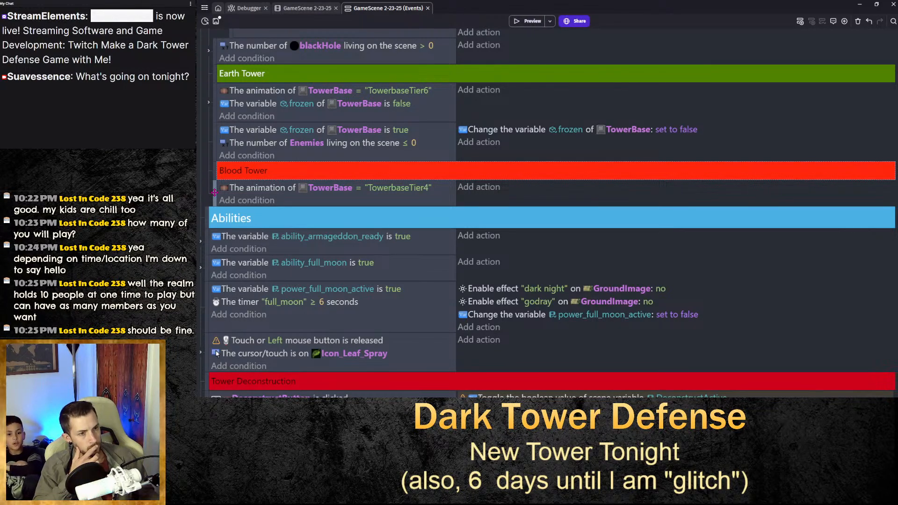
scroll(214, 193, up, 4)
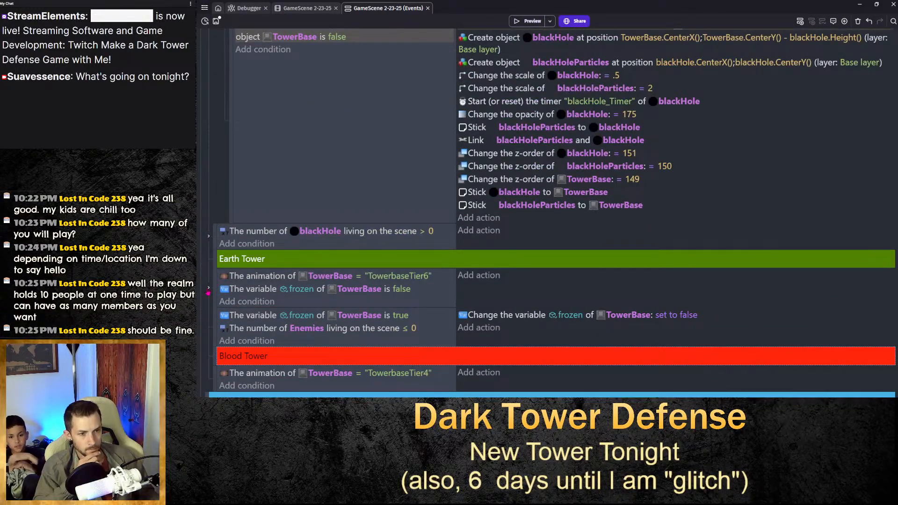
click(209, 288)
scroll(214, 290, down, 4)
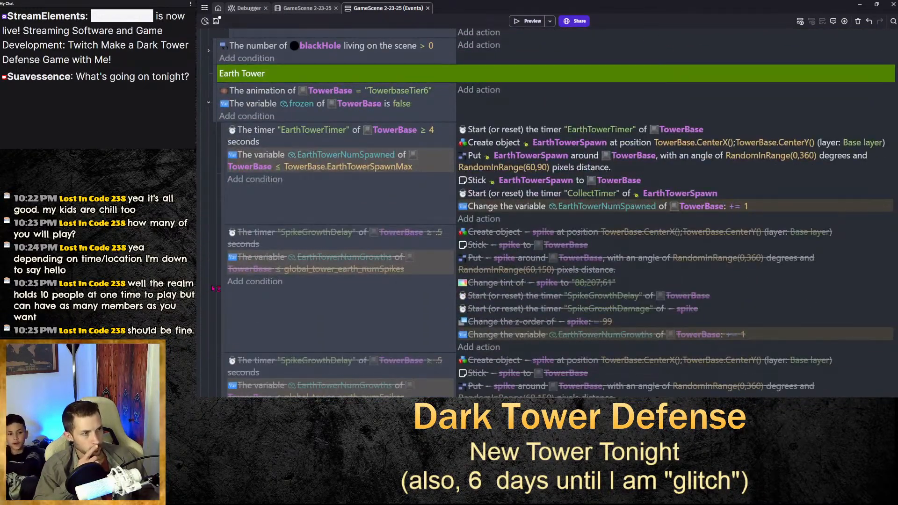
scroll(216, 288, down, 3)
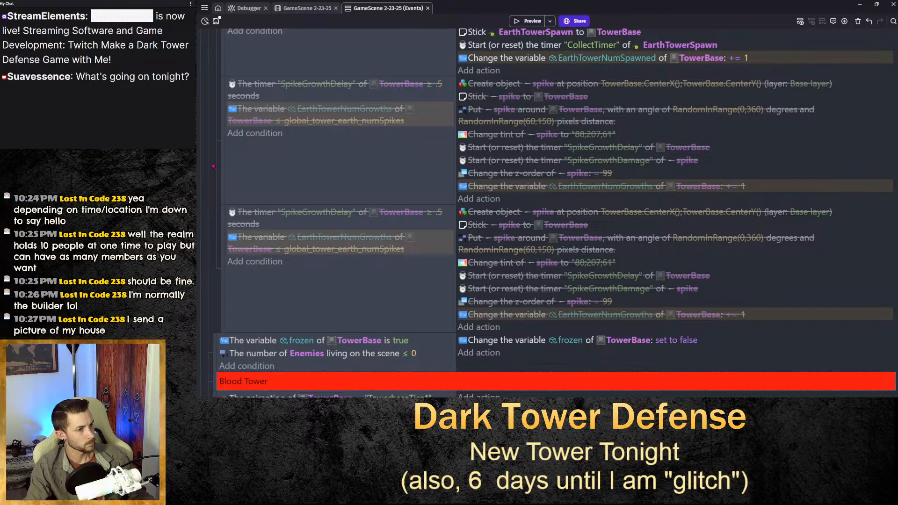
scroll(213, 166, up, 4)
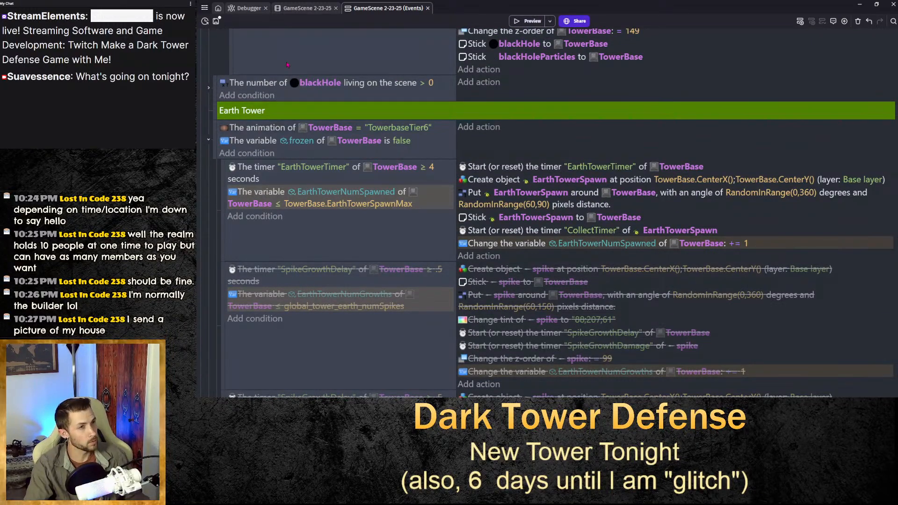
scroll(275, 80, up, 20)
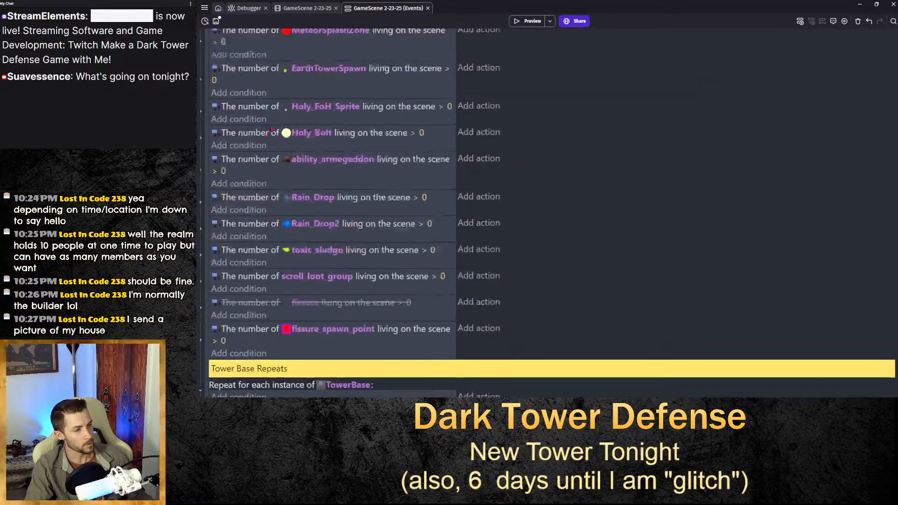
scroll(273, 136, down, 3)
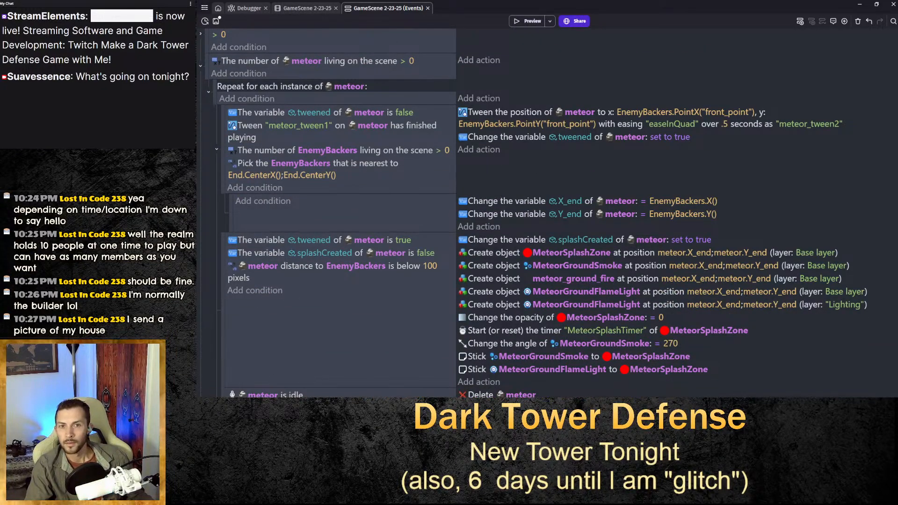
Switch to Chrome and open the bookmarked Day 8 YouTube Thumbnail design with the Blood Tower plan in a new tab.
drag(580, 396, 585, 1)
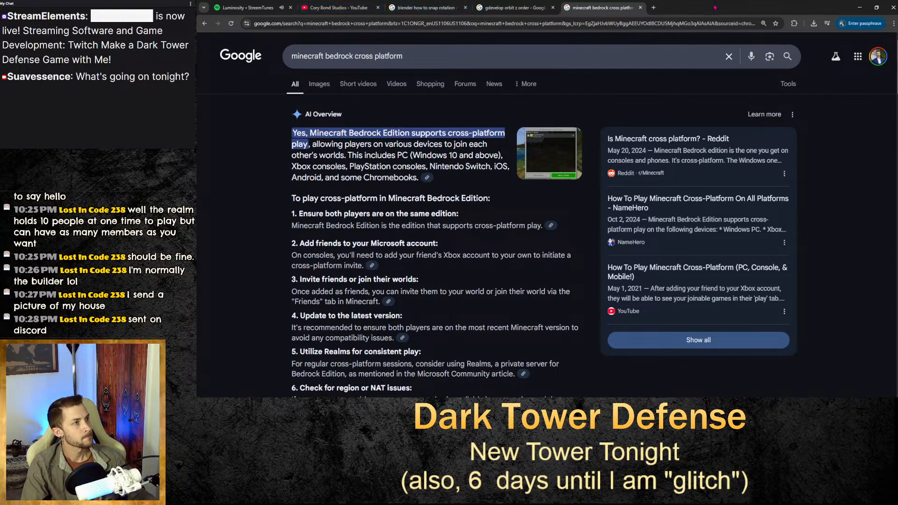
click(653, 7)
click(845, 37)
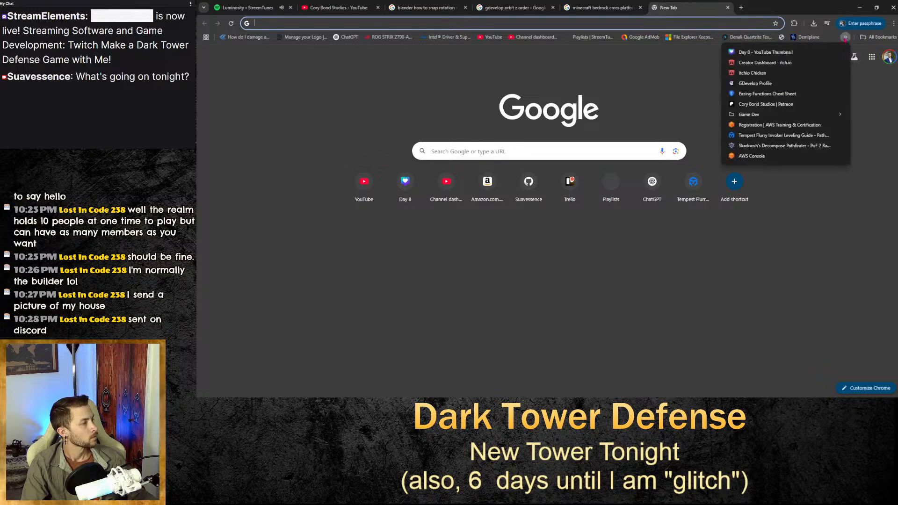
click(758, 52)
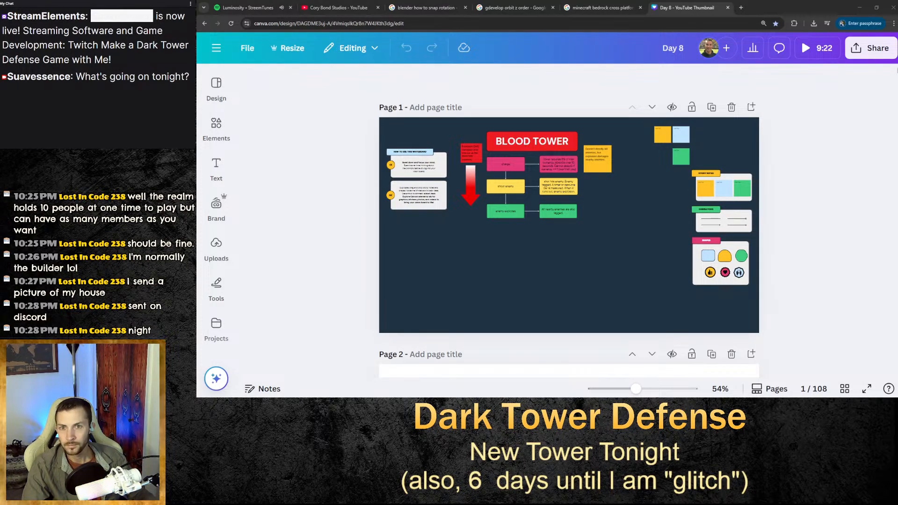
Switch to Discord, view the Minecraft house picture in share_your_work enlarged, look around it, and close it.
drag(199, 262, 402, 2)
click(442, 318)
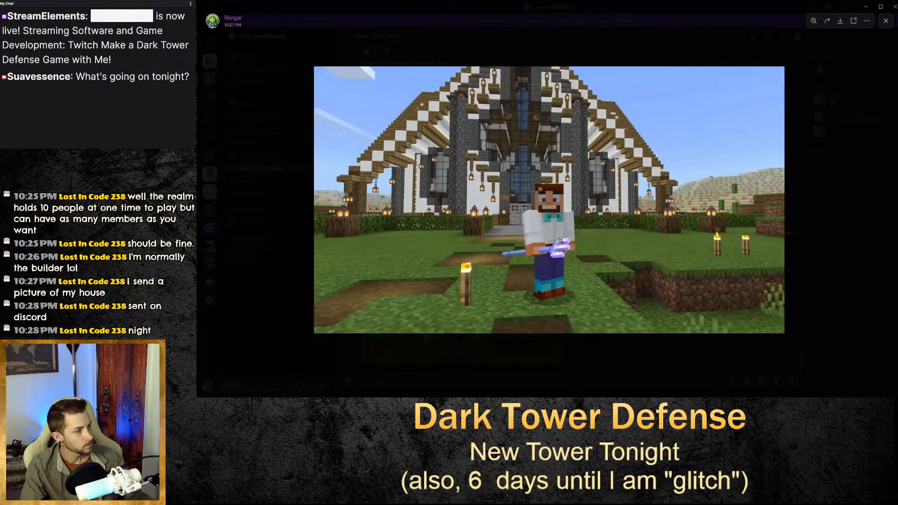
click(516, 269)
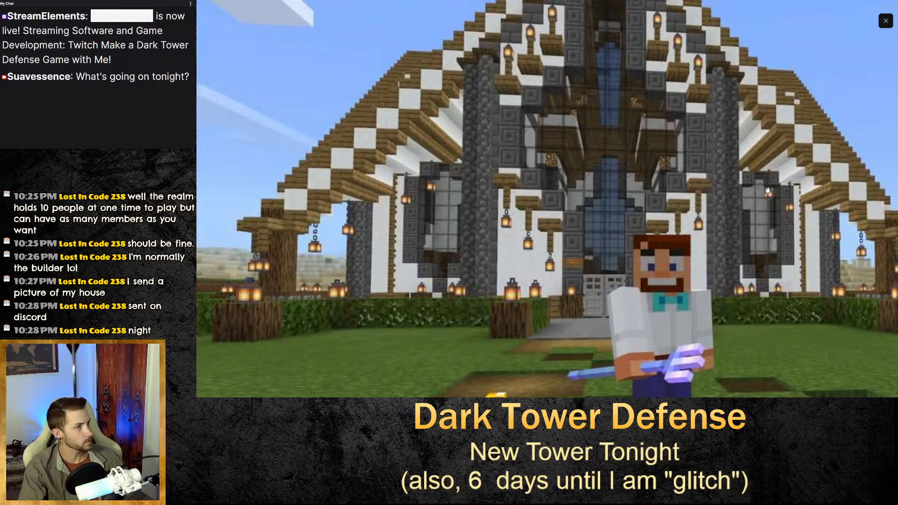
drag(770, 188, 630, 156)
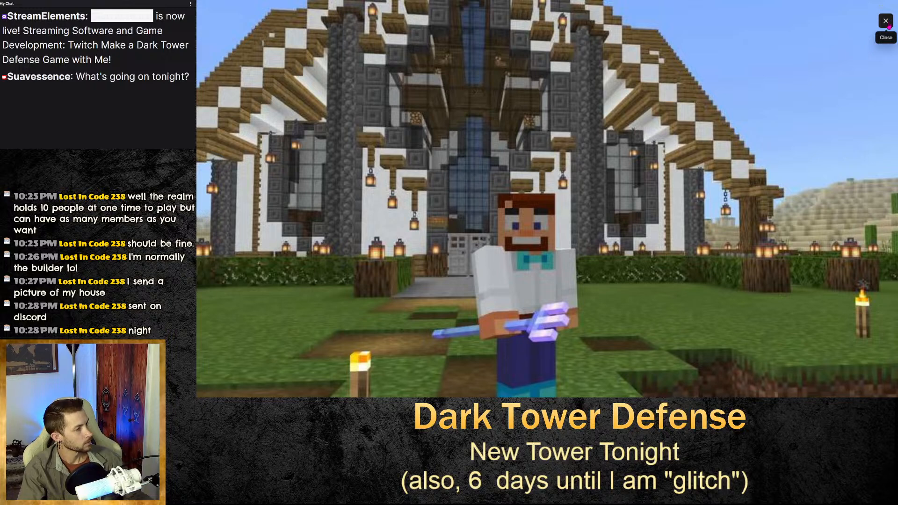
drag(731, 117, 716, 159)
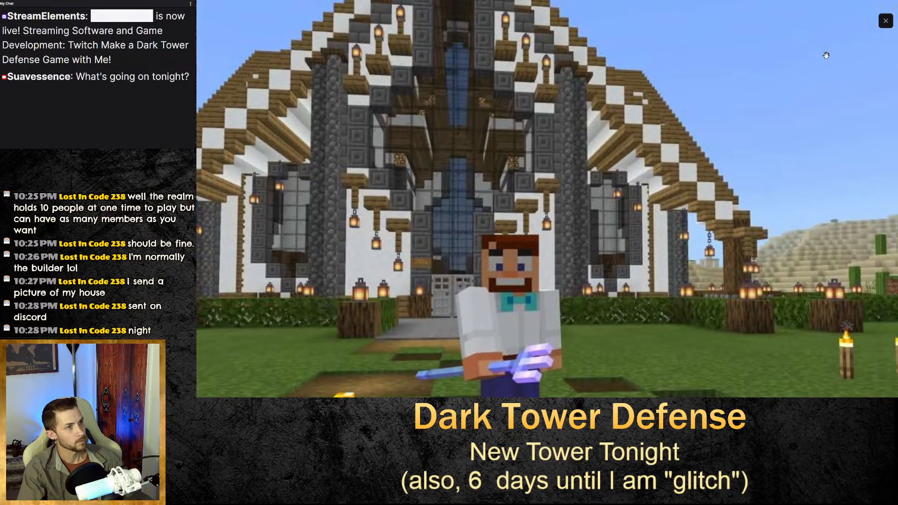
click(887, 21)
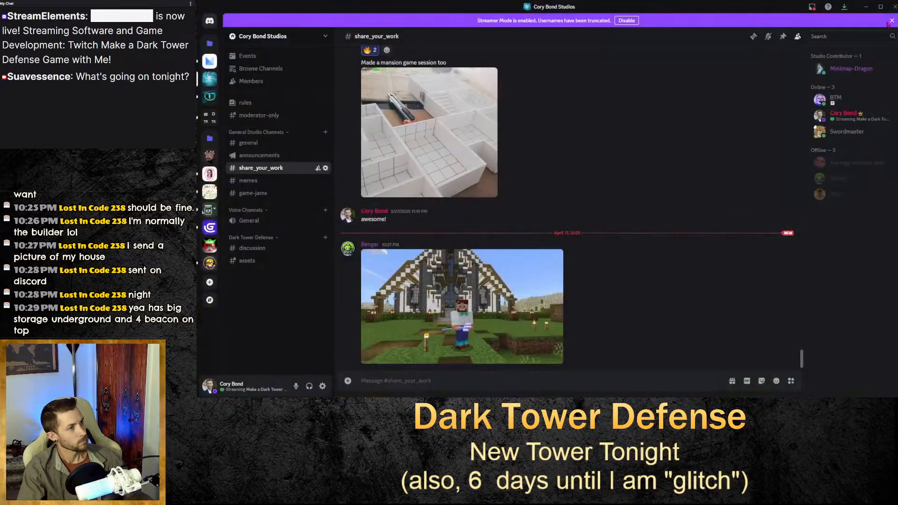